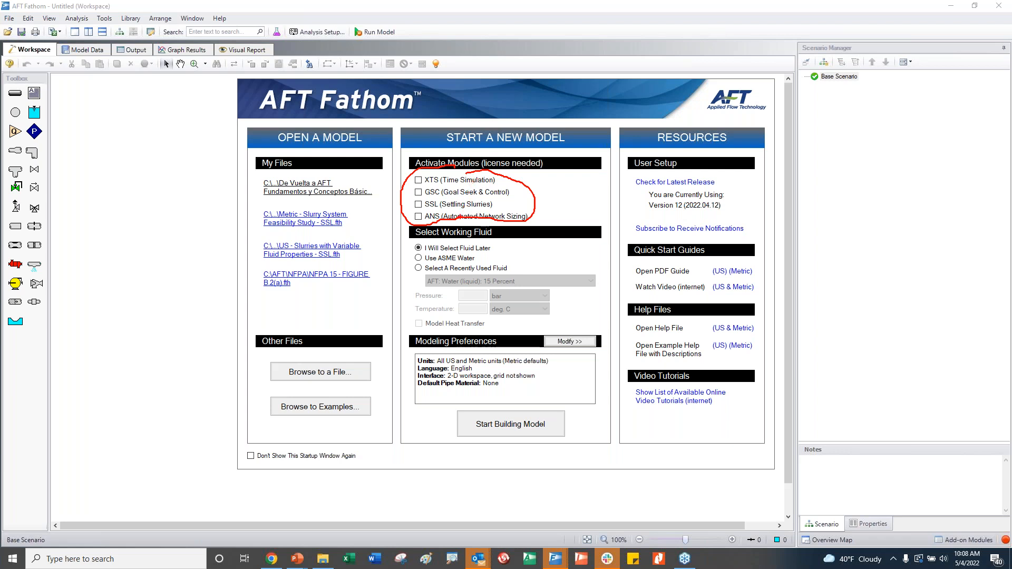
pyautogui.press('Escape')
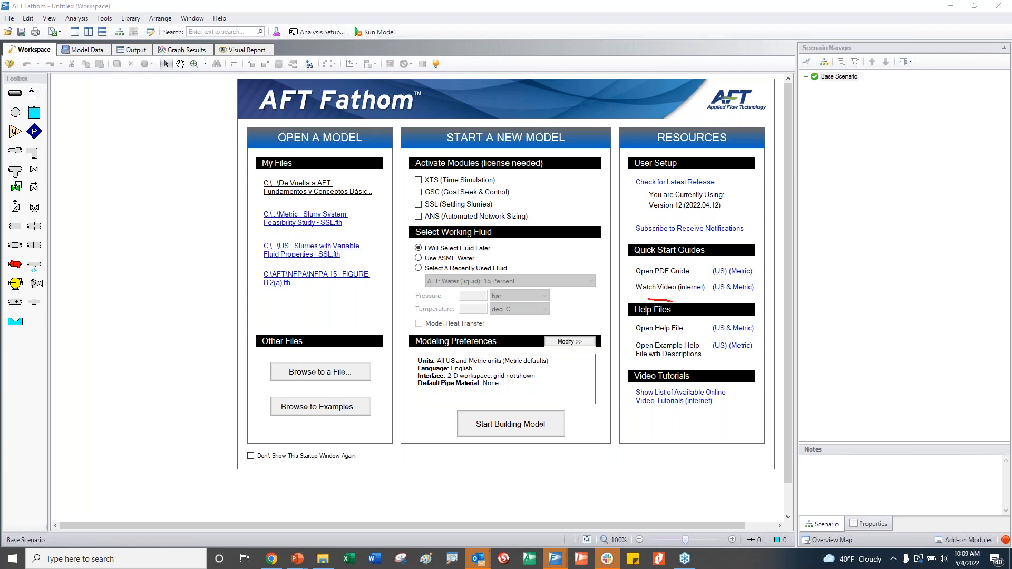
pyautogui.moveTo(609, 330)
pyautogui.mouseDown()
pyautogui.moveTo(604, 375)
pyautogui.moveTo(691, 429)
pyautogui.moveTo(736, 420)
pyautogui.moveTo(771, 396)
pyautogui.moveTo(781, 357)
pyautogui.moveTo(754, 314)
pyautogui.moveTo(682, 287)
pyautogui.mouseUp()
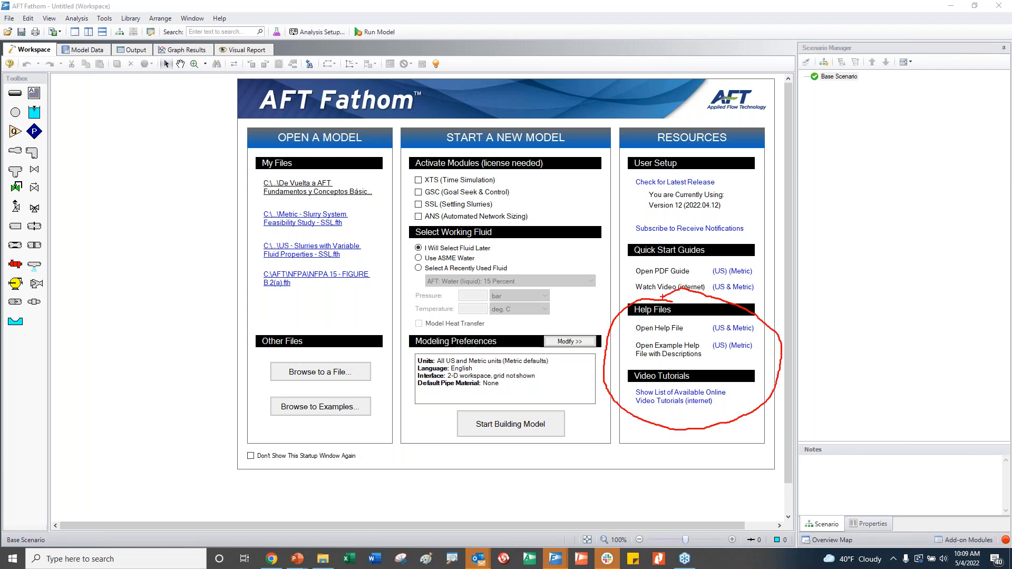
pyautogui.press('Escape')
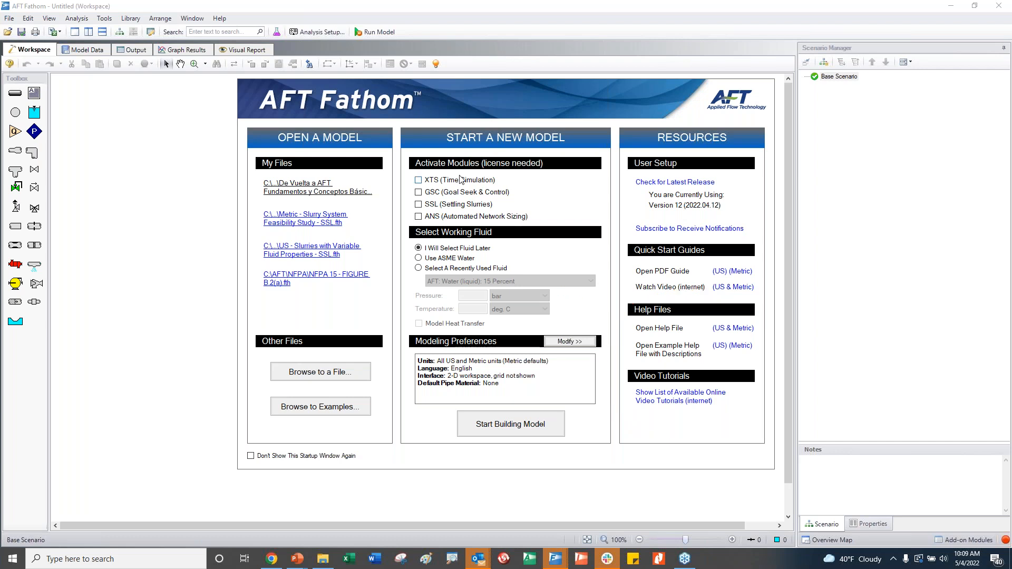
# Open the US example help file and look through the list of walk-through examples down to its end.
pyautogui.click(719, 346)
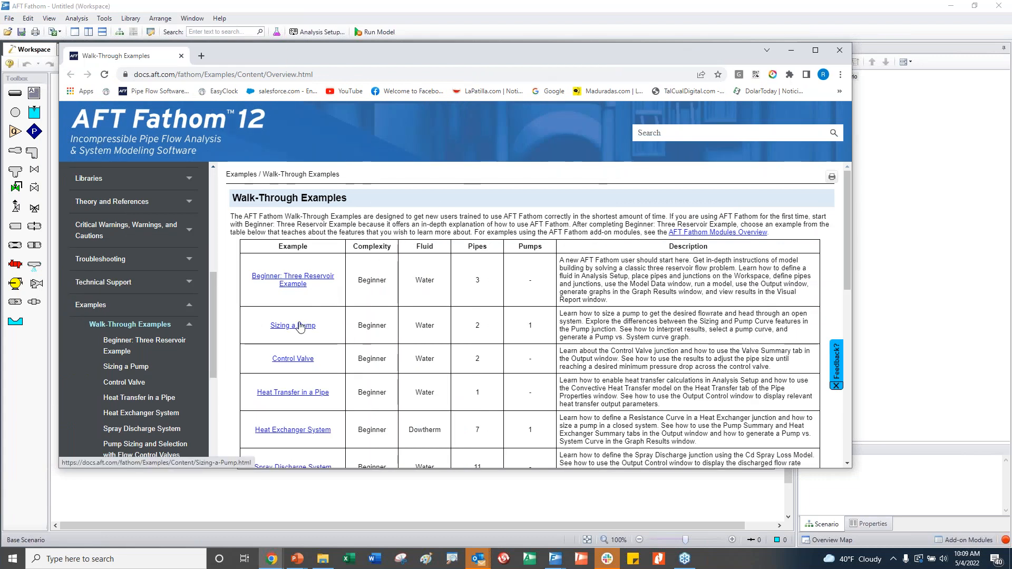
pyautogui.scroll(-1, 295, 324)
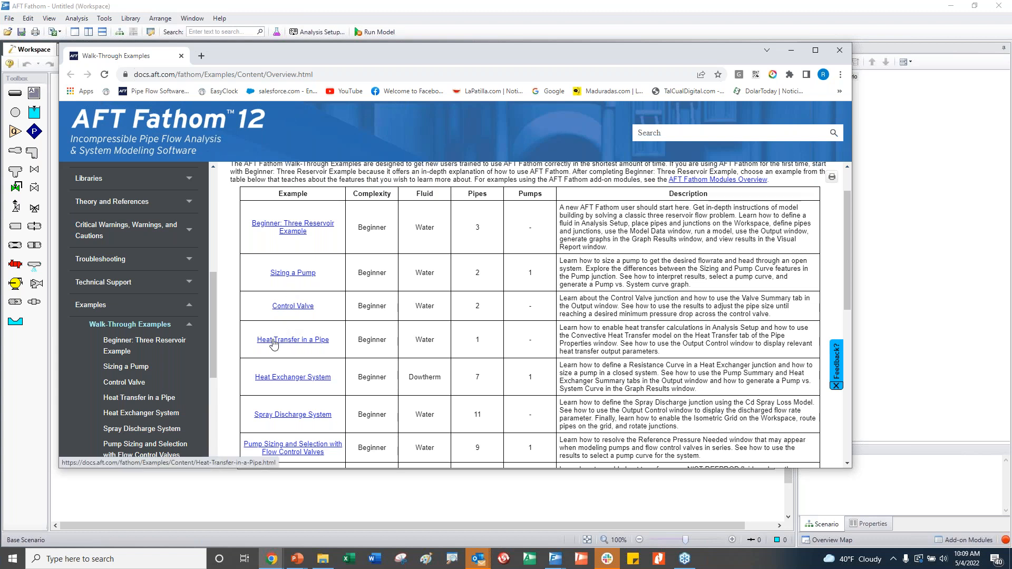
pyautogui.scroll(-1, 274, 344)
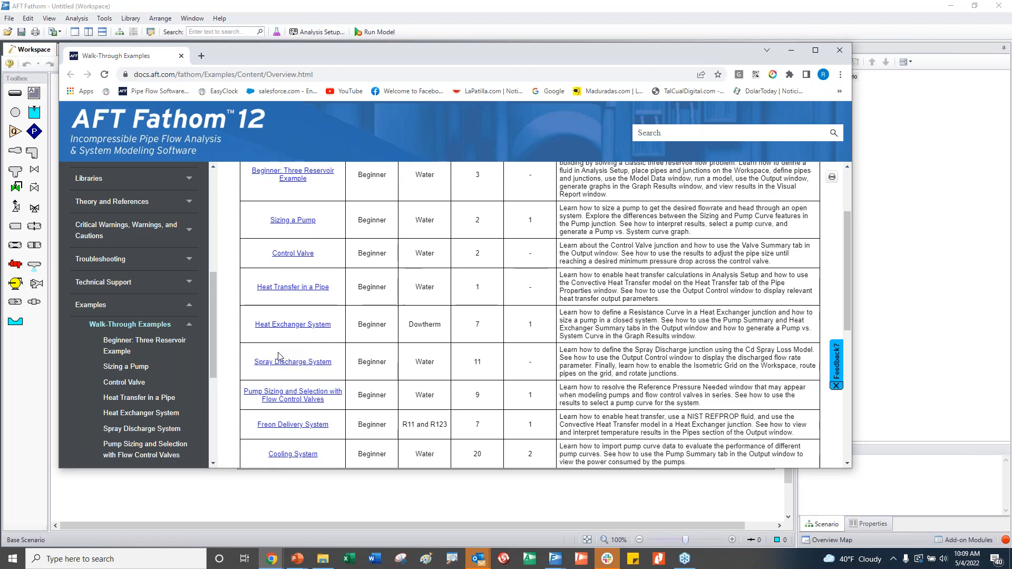
pyautogui.scroll(-1, 278, 356)
pyautogui.scroll(-2, 279, 353)
pyautogui.scroll(-2, 280, 351)
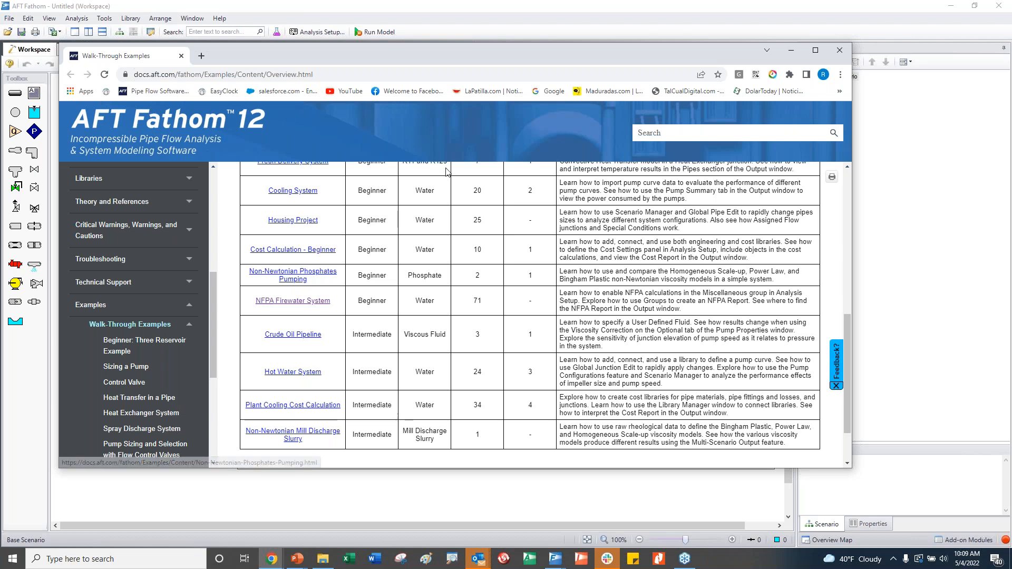
pyautogui.moveTo(514, 54); pyautogui.dragTo(0, 55)
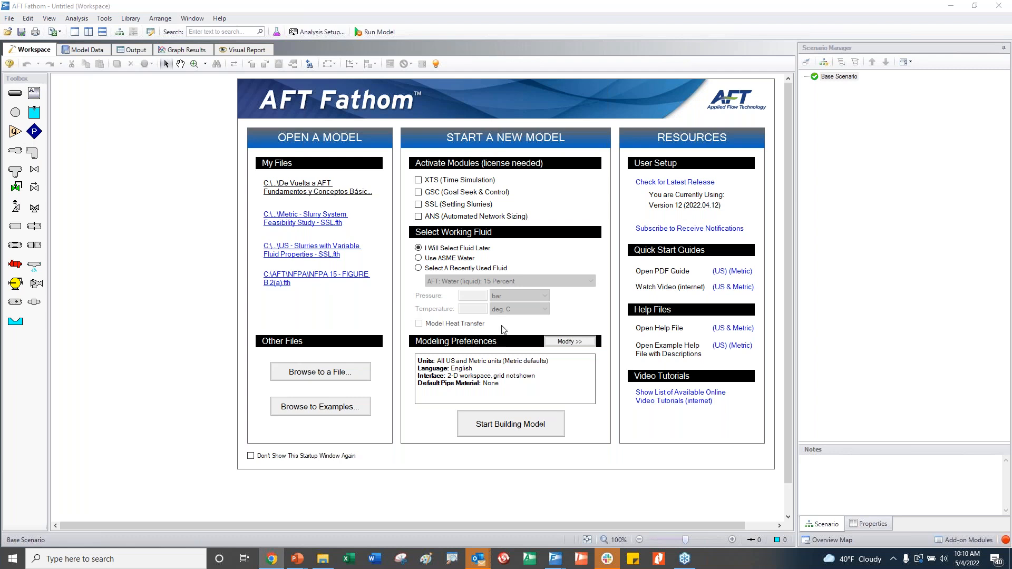
# Open the list of online video tutorials and browse down to the AFT Fathom 12 videos, closing the page when finished.
pyautogui.click(650, 397)
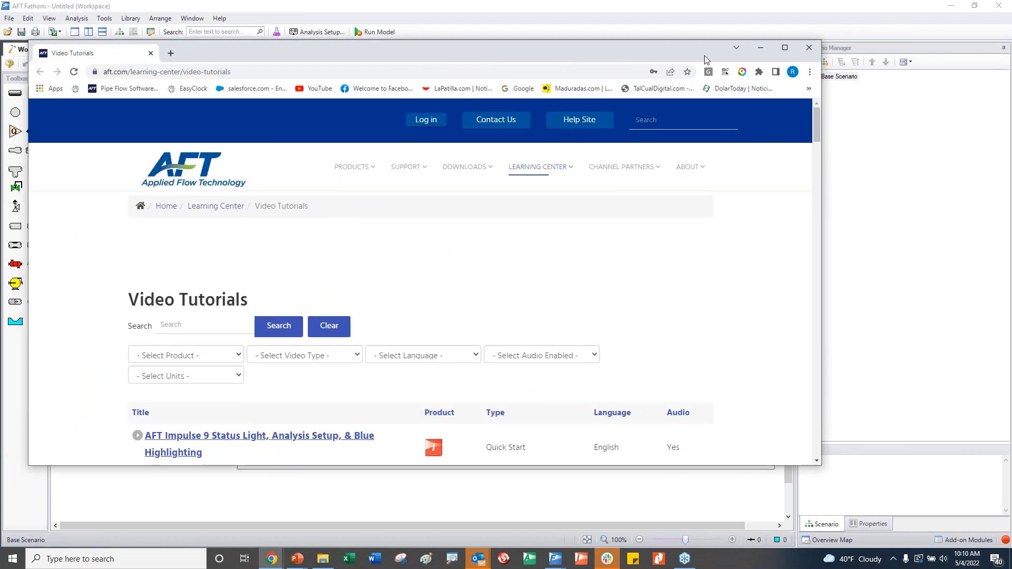
pyautogui.click(785, 47)
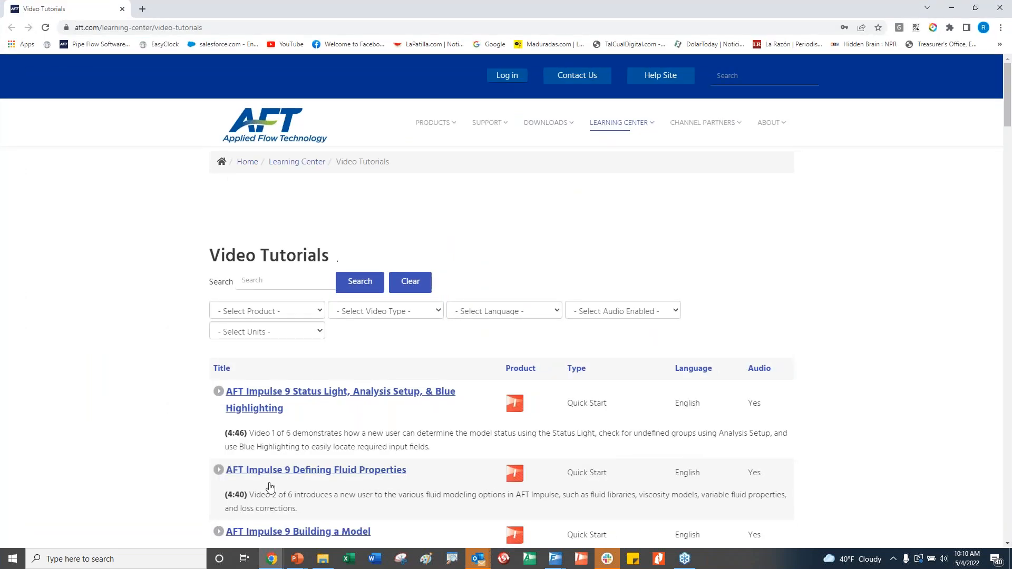
pyautogui.scroll(-4, 237, 466)
pyautogui.scroll(-4, 264, 462)
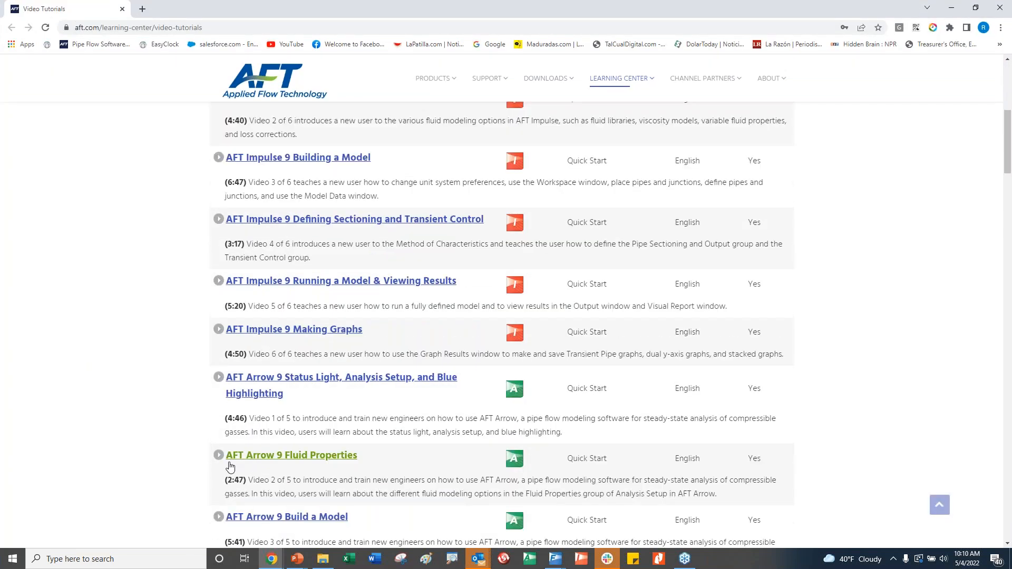
pyautogui.scroll(-1, 213, 463)
pyautogui.scroll(-2, 199, 462)
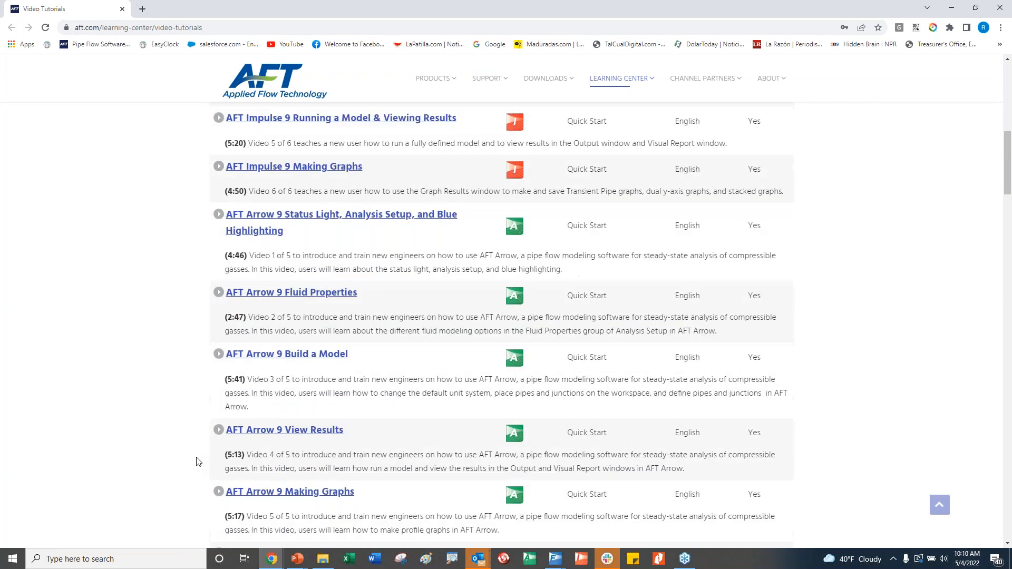
pyautogui.scroll(-1, 195, 462)
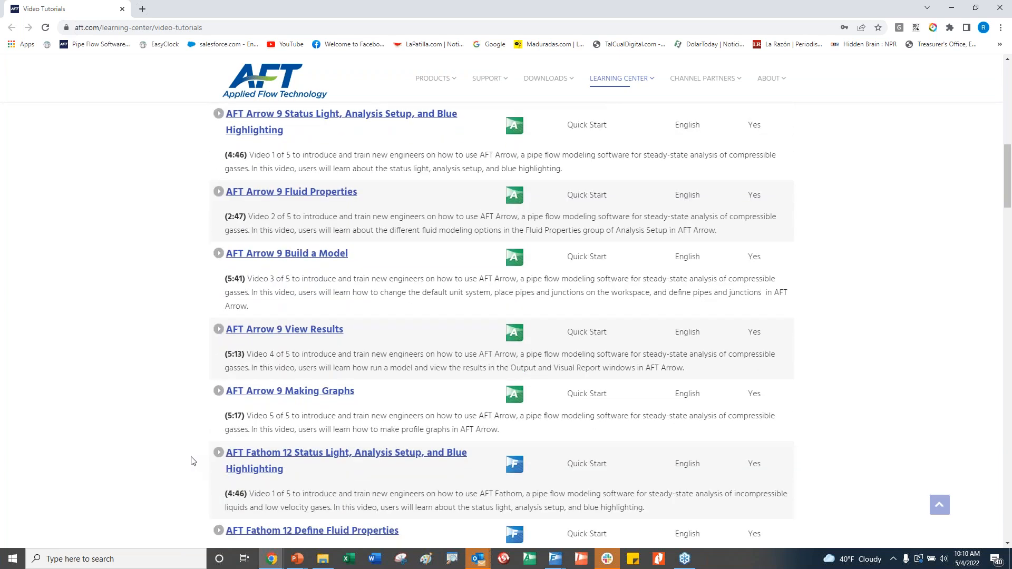
pyautogui.scroll(-2, 161, 469)
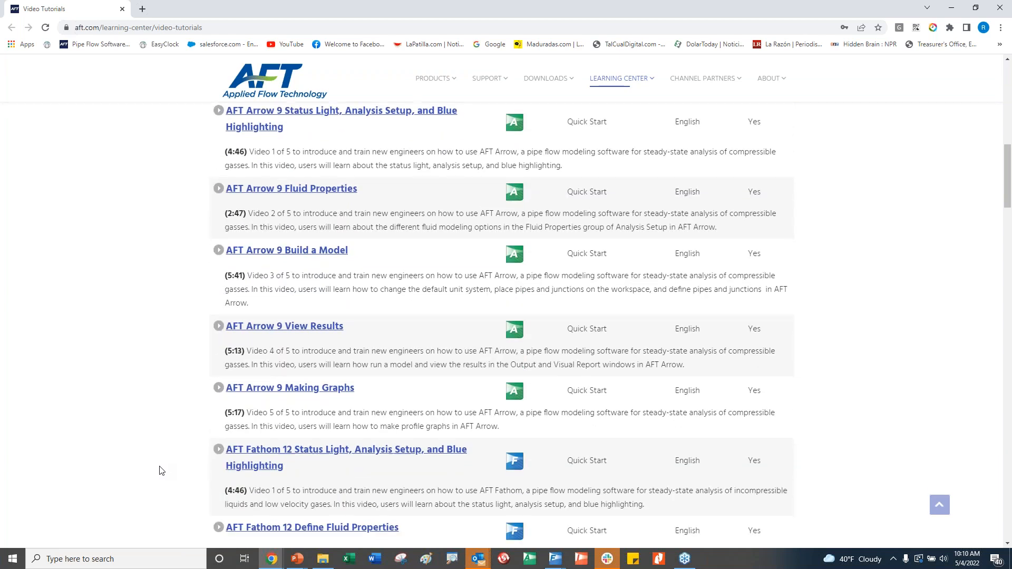
pyautogui.scroll(-1, 174, 424)
pyautogui.scroll(-1, 175, 414)
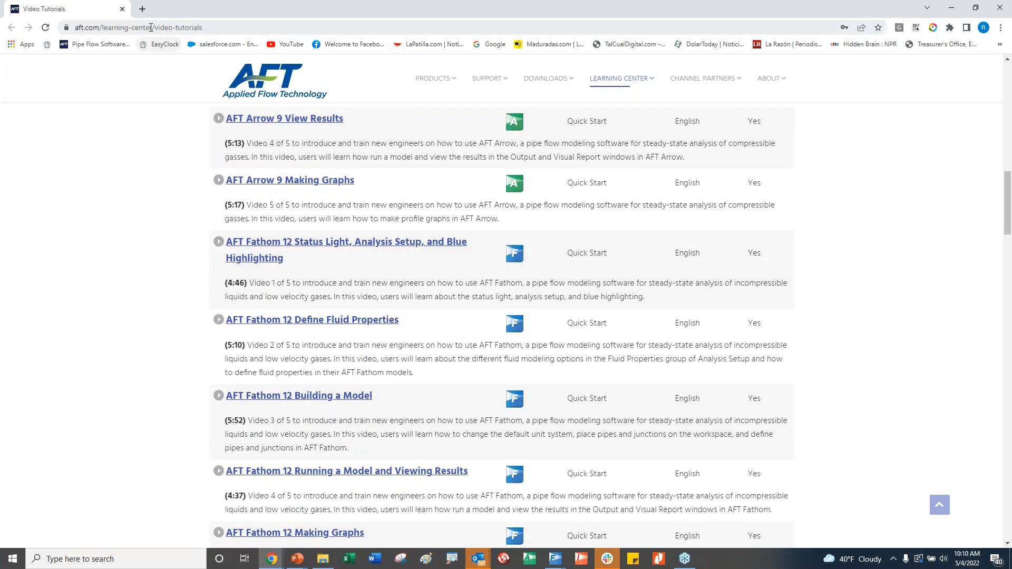
pyautogui.click(122, 10)
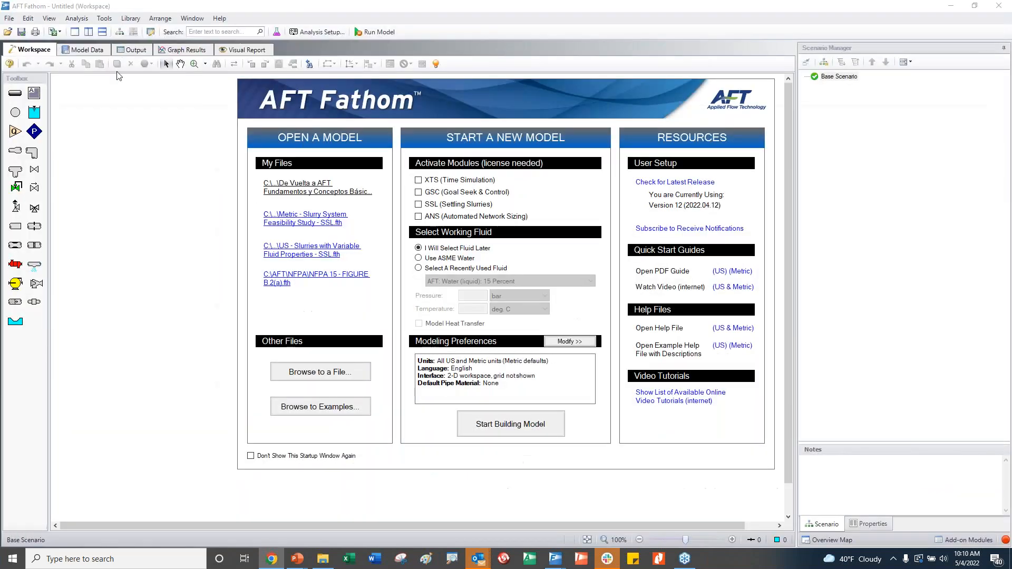
# Start building a new model and dismiss the Tip of the Day.
pyautogui.click(495, 430)
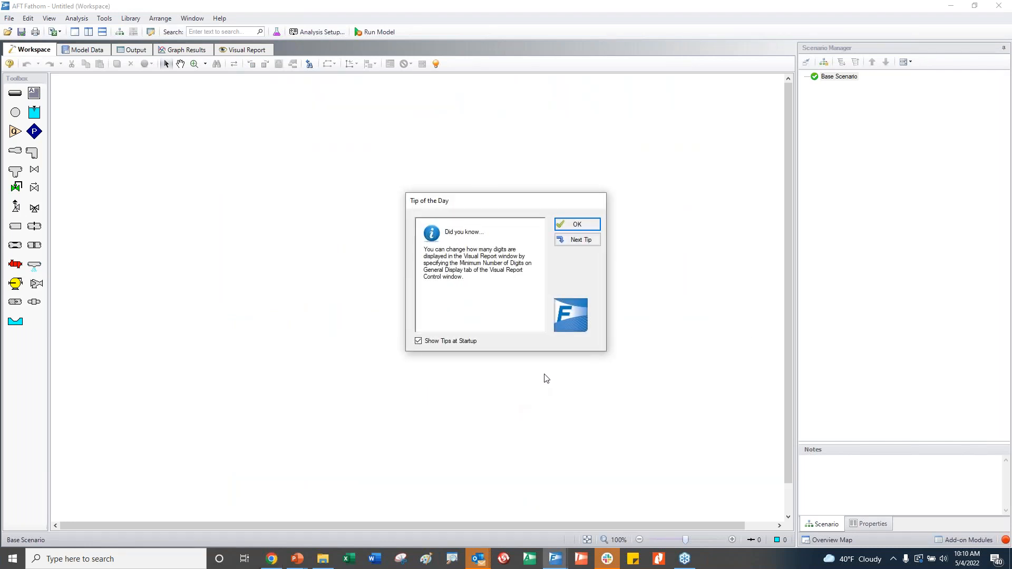
pyautogui.click(578, 226)
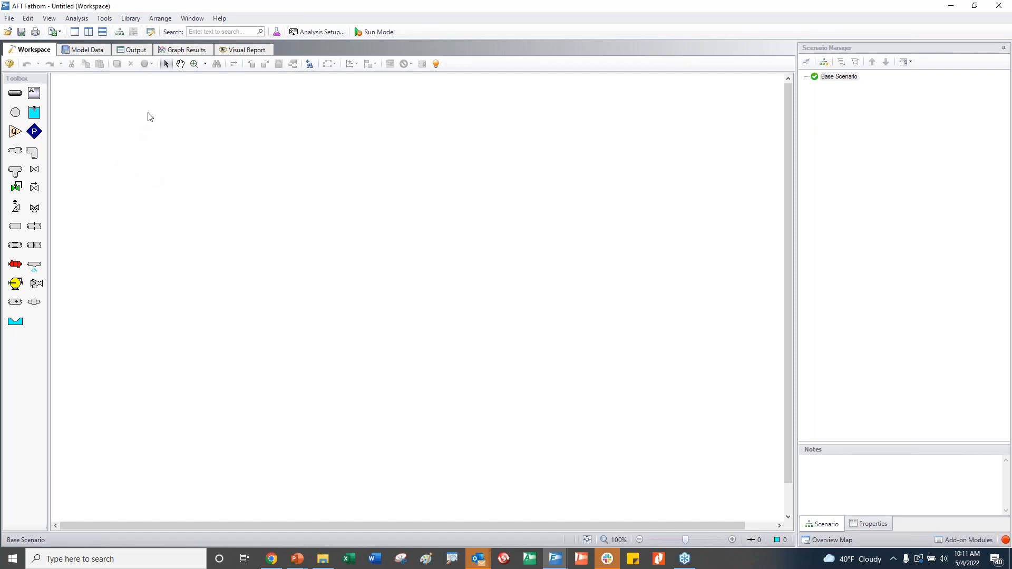
pyautogui.click(9, 18)
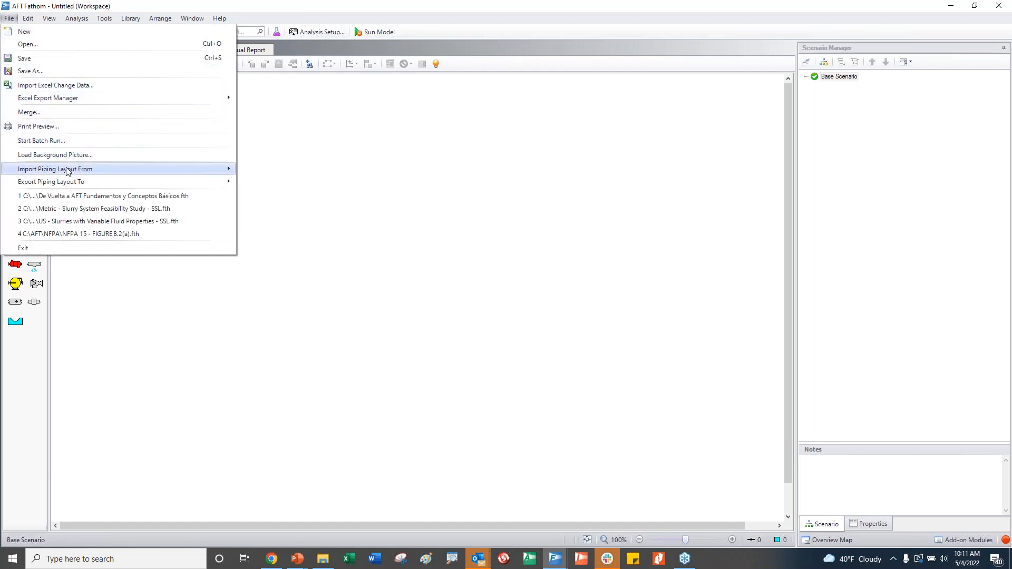
pyautogui.moveTo(202, 166)
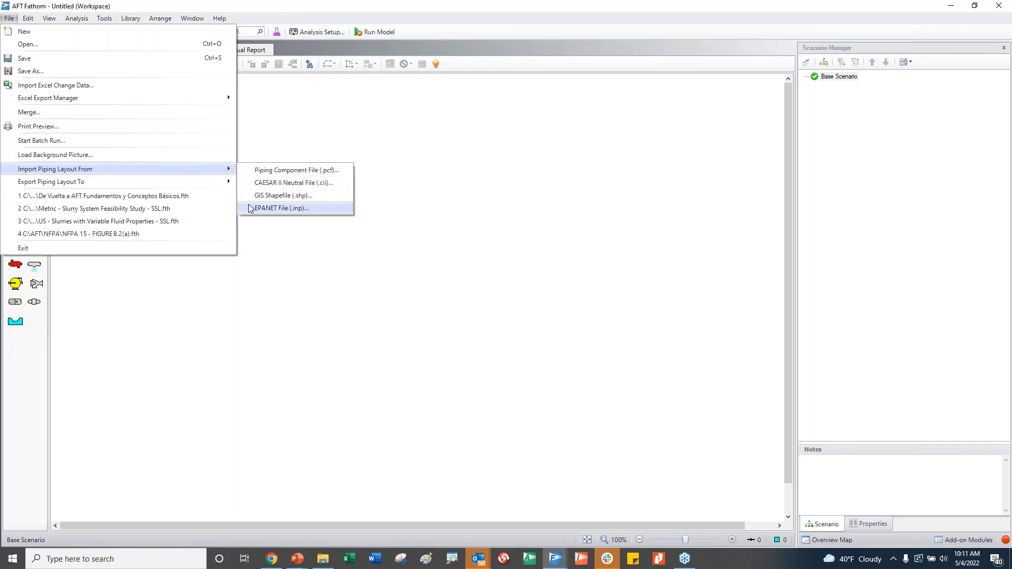
pyautogui.press('Escape')
pyautogui.press('Escape')
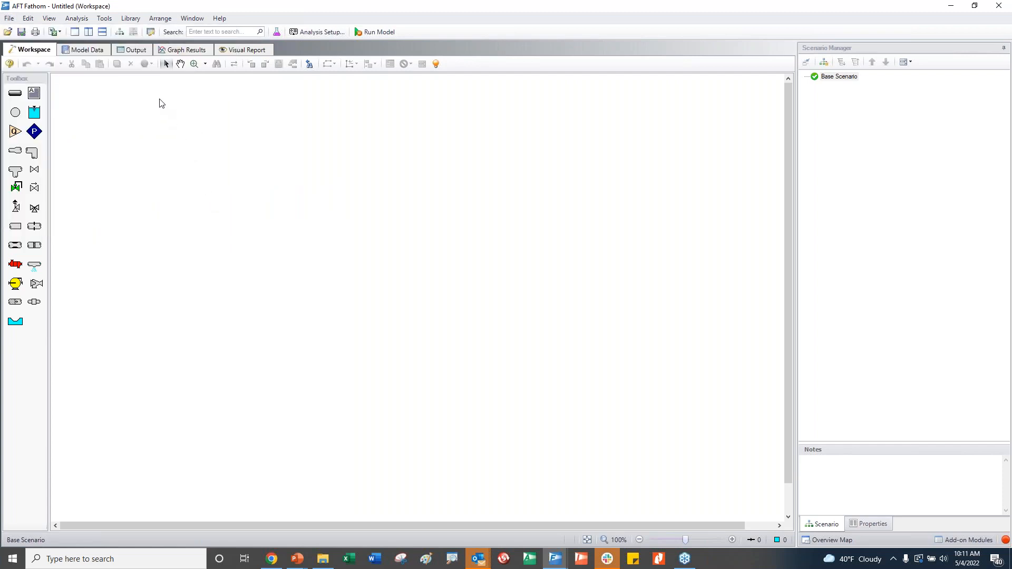
# Review the preferred units in the User Options, turn on the workspace grid display, and save the options.
pyautogui.click(105, 19)
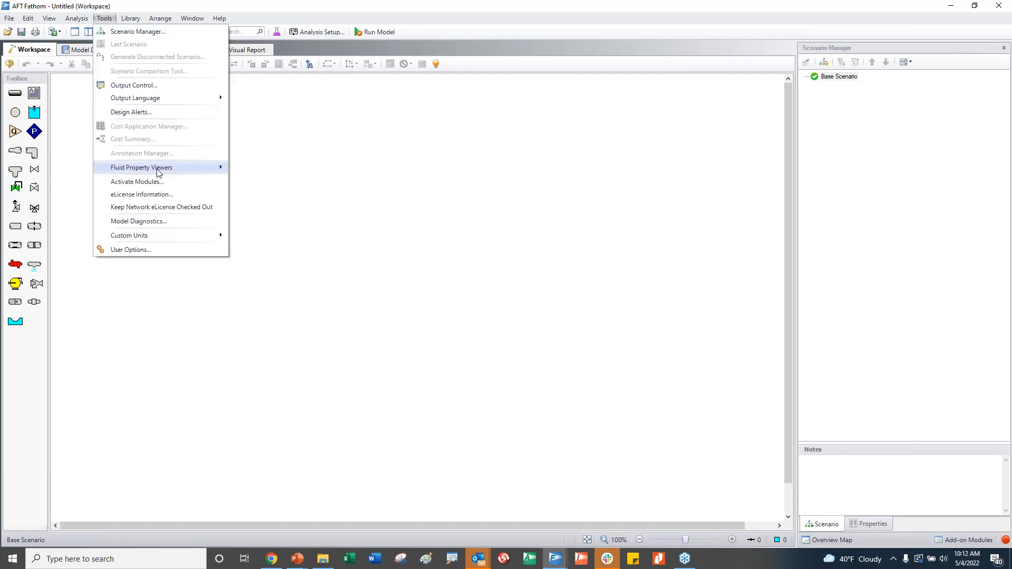
pyautogui.click(130, 250)
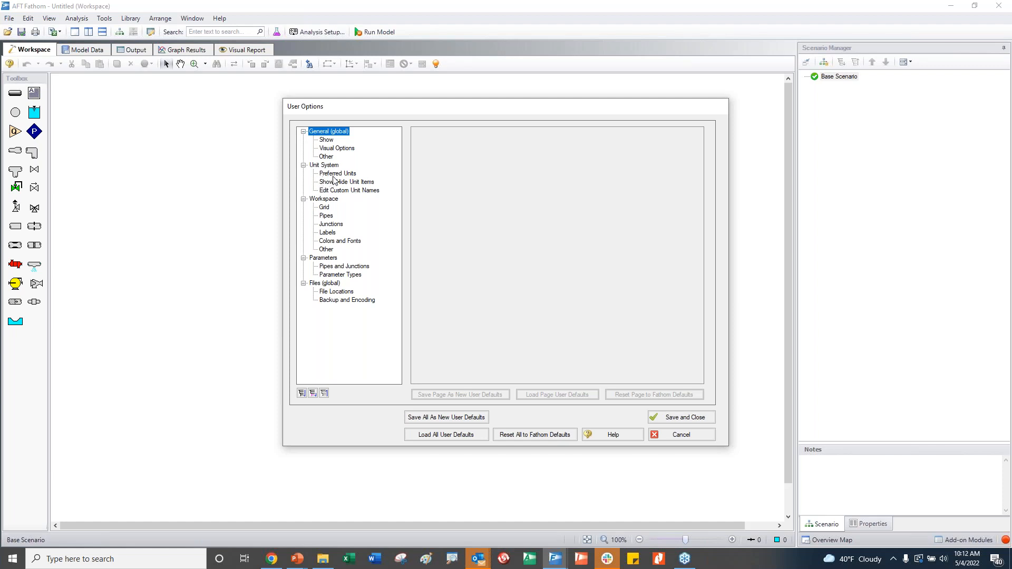
pyautogui.click(330, 167)
pyautogui.click(330, 175)
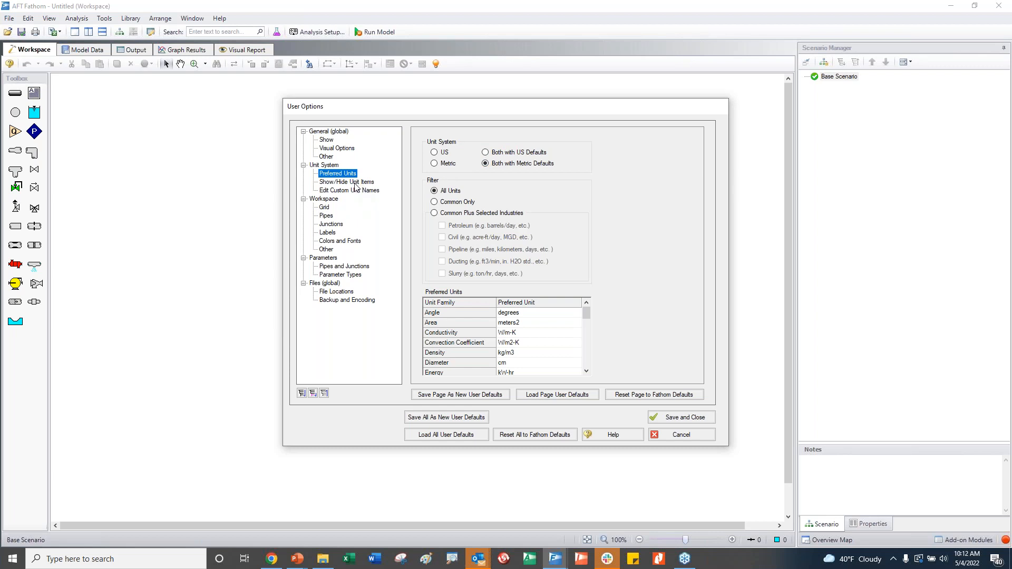
pyautogui.click(324, 208)
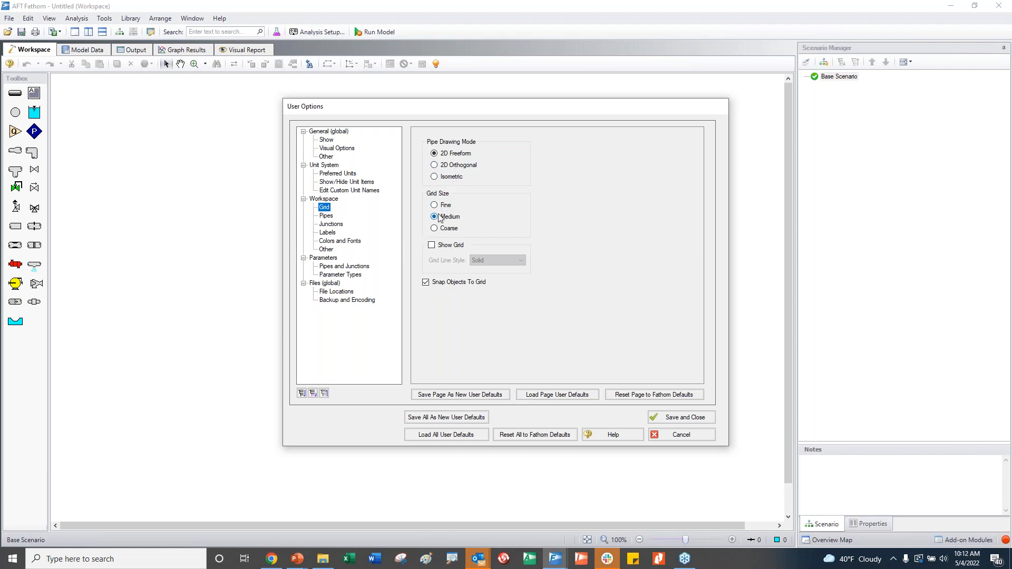
pyautogui.click(431, 245)
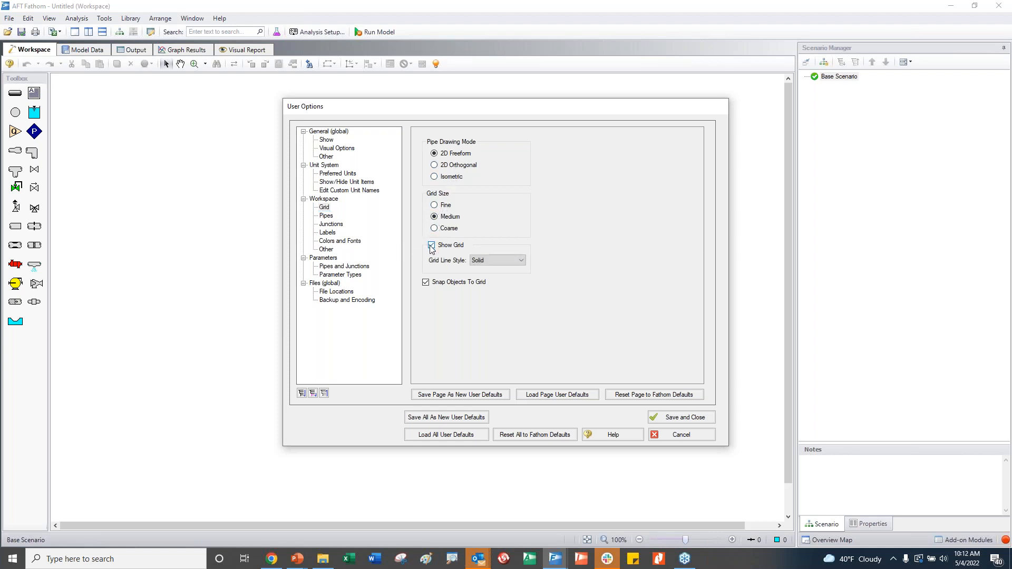
pyautogui.click(667, 420)
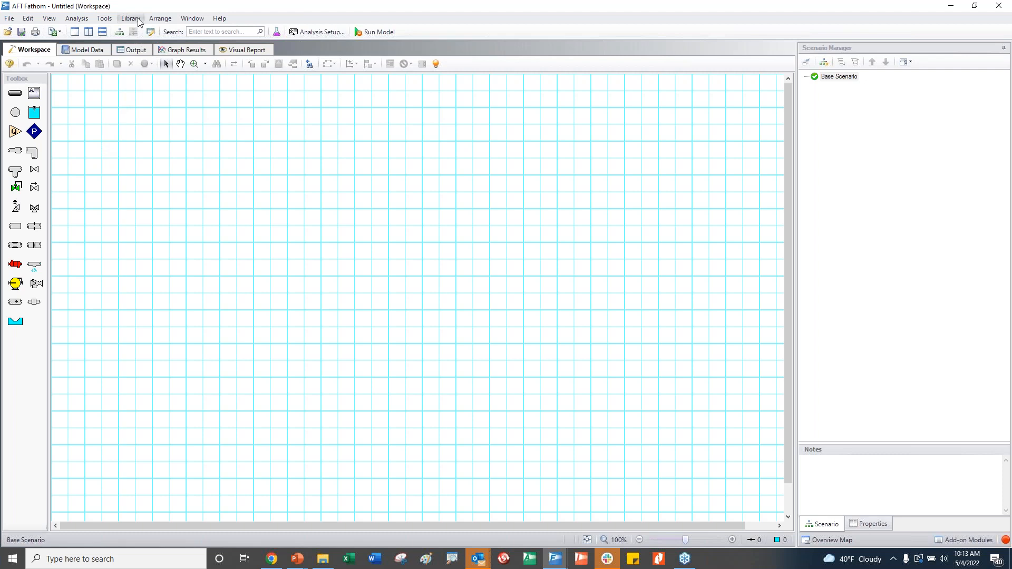
# Change the pipe drawing mode in the workspace grid options to Isometric and save the options.
pyautogui.click(106, 19)
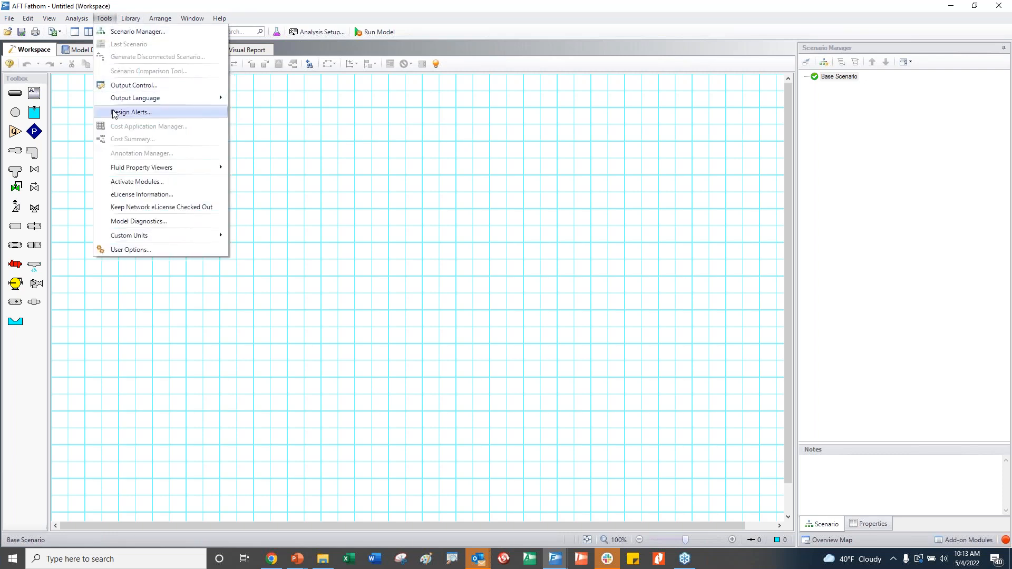
pyautogui.click(134, 250)
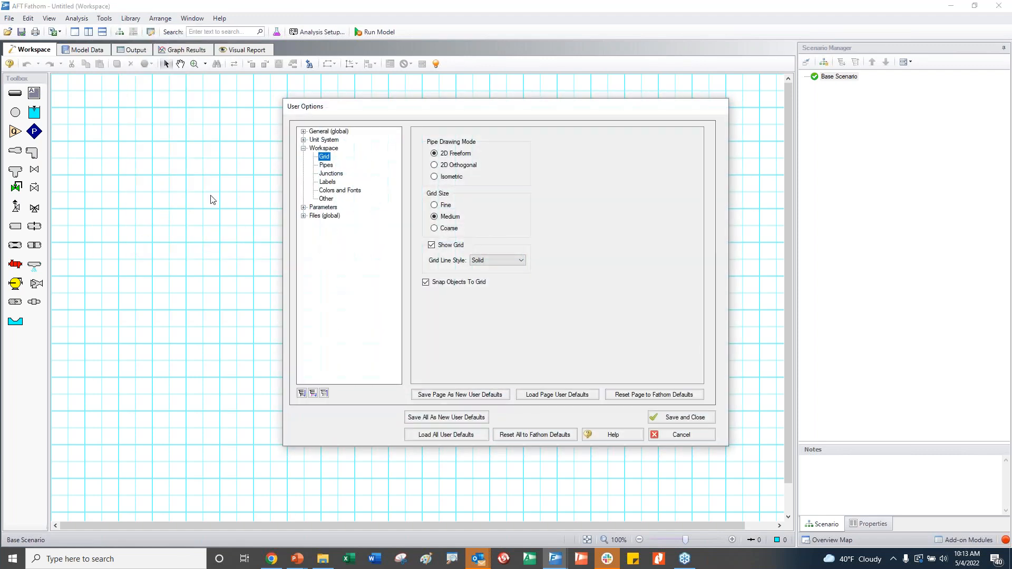
pyautogui.click(435, 176)
pyautogui.click(668, 417)
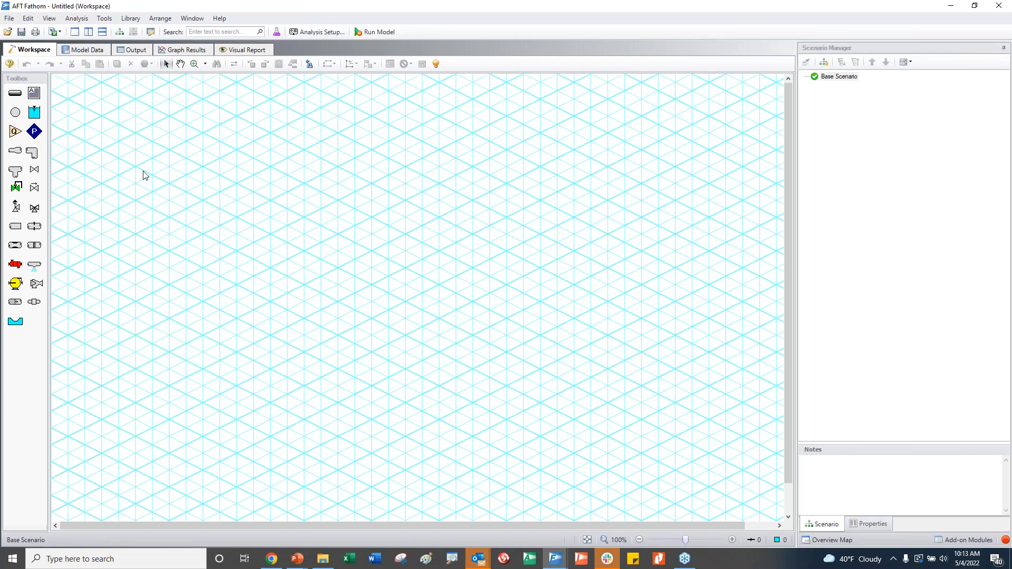
# Draw several trial pipes on the isometric grid, including one with a bend, and delete them all.
pyautogui.click(20, 98)
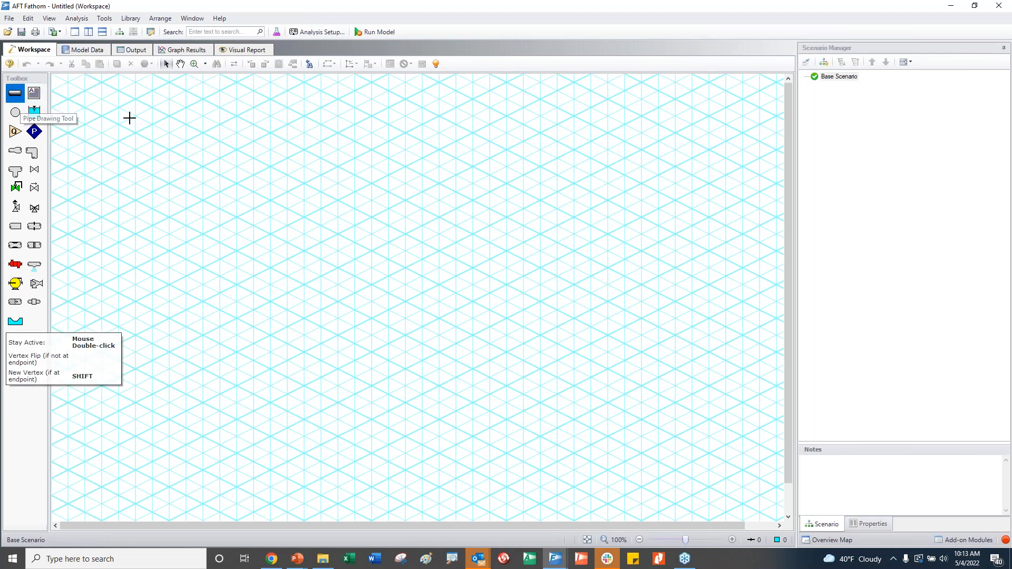
pyautogui.moveTo(140, 134)
pyautogui.mouseDown()
pyautogui.moveTo(198, 164)
pyautogui.moveTo(204, 241)
pyautogui.moveTo(242, 247)
pyautogui.moveTo(271, 269)
pyautogui.moveTo(341, 235)
pyautogui.moveTo(393, 261)
pyautogui.mouseUp()
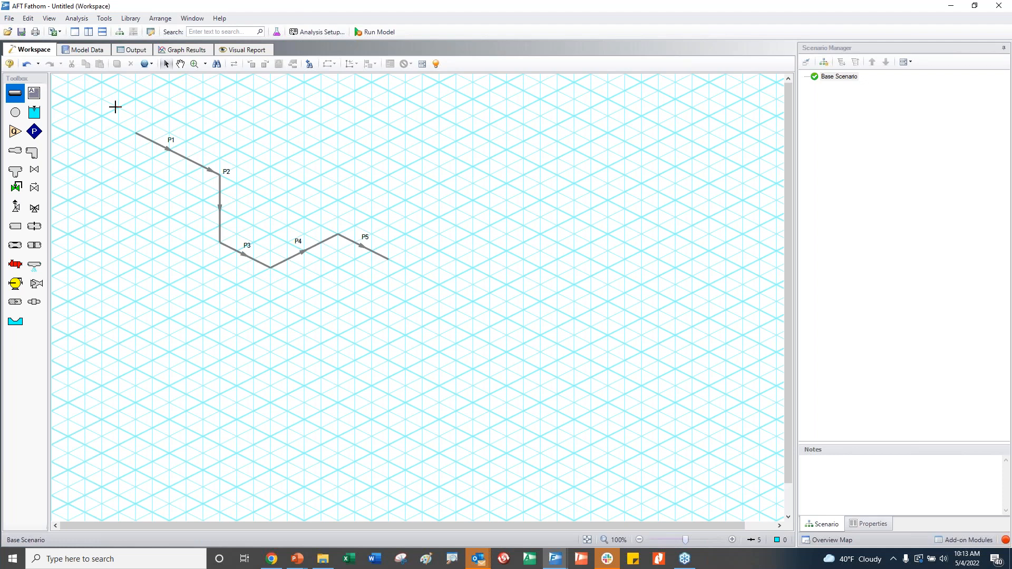
pyautogui.moveTo(115, 107); pyautogui.dragTo(339, 291)
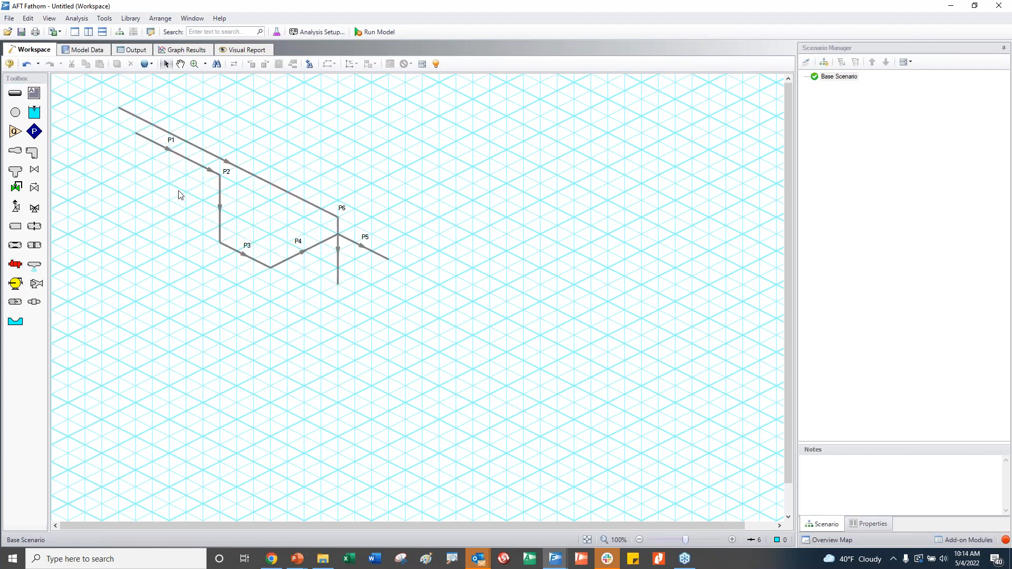
pyautogui.moveTo(109, 92); pyautogui.dragTo(395, 307)
pyautogui.press('Delete')
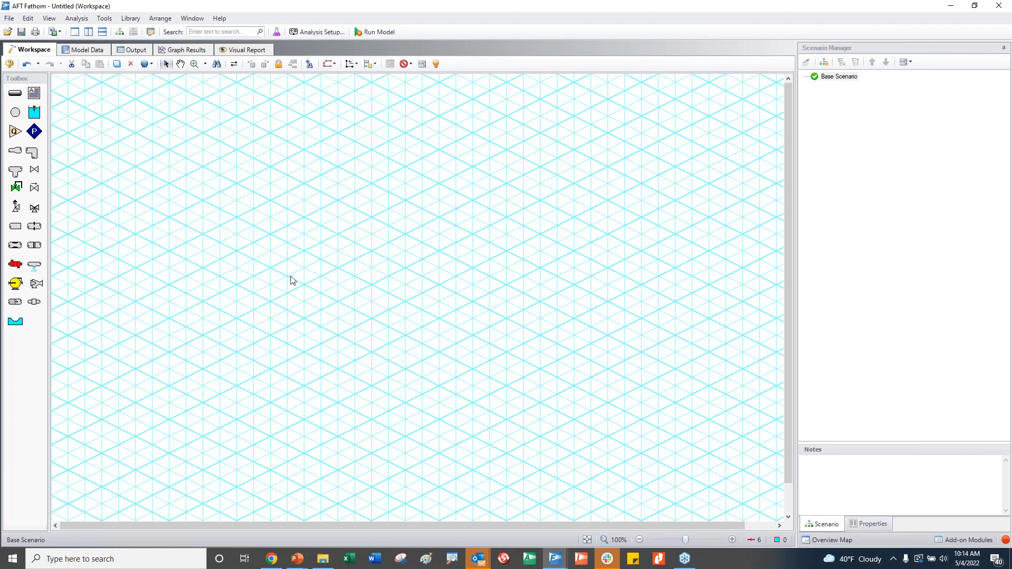
# Change the pipe drawing mode to 2D Freeform in the User Options, turn off the grid display, and save the options.
pyautogui.click(107, 19)
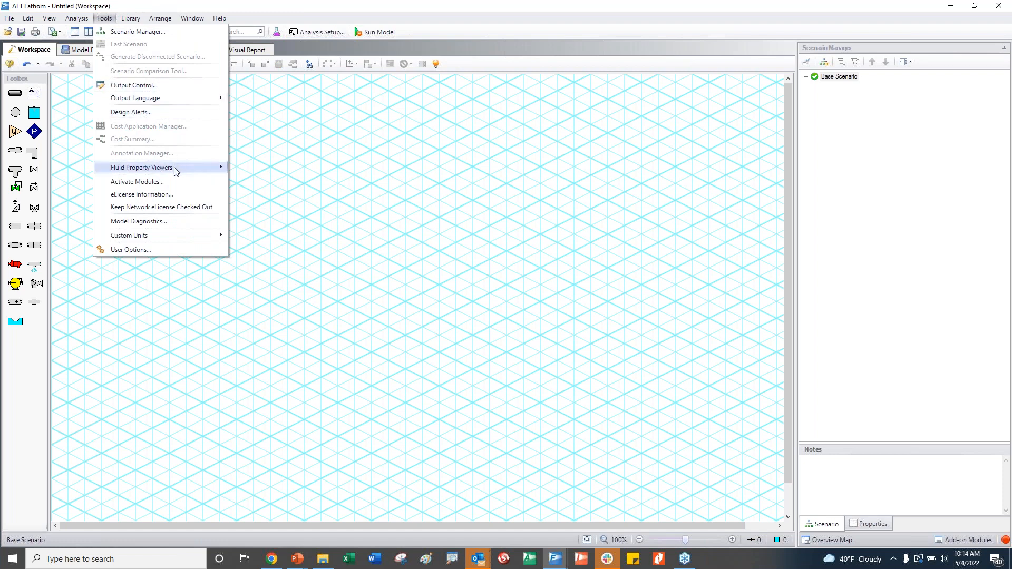
pyautogui.click(123, 249)
pyautogui.click(445, 154)
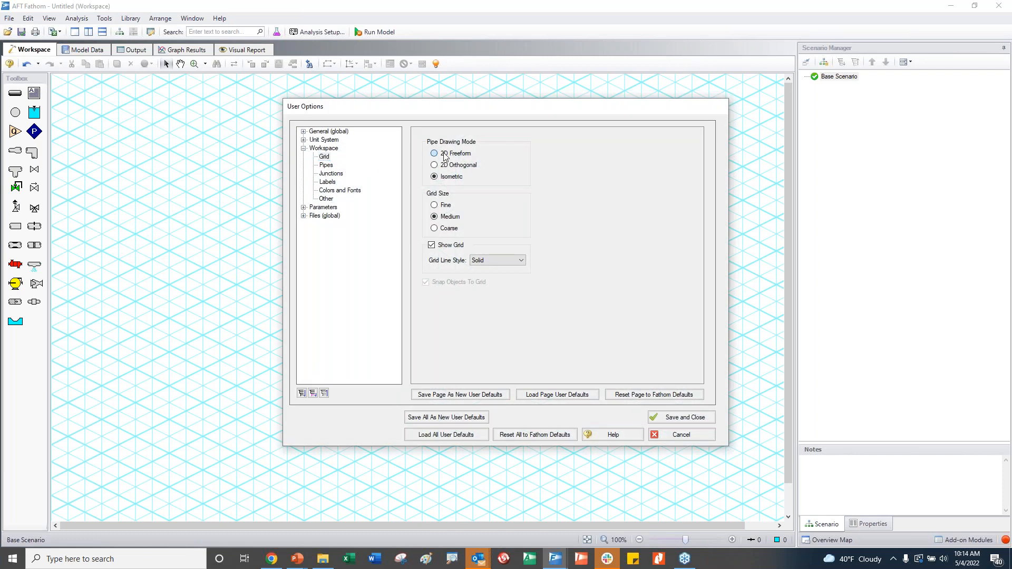
pyautogui.click(435, 245)
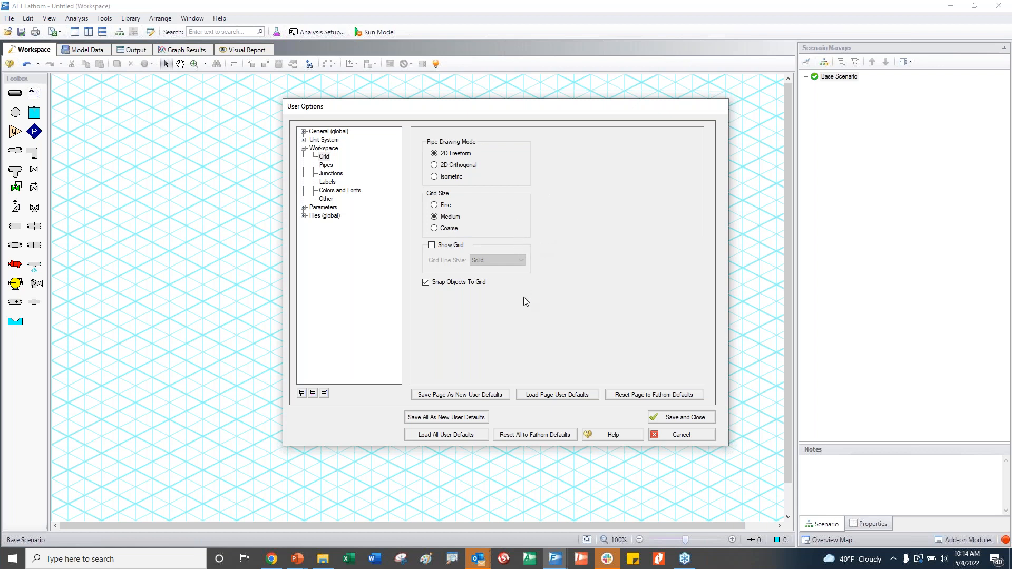
pyautogui.click(663, 414)
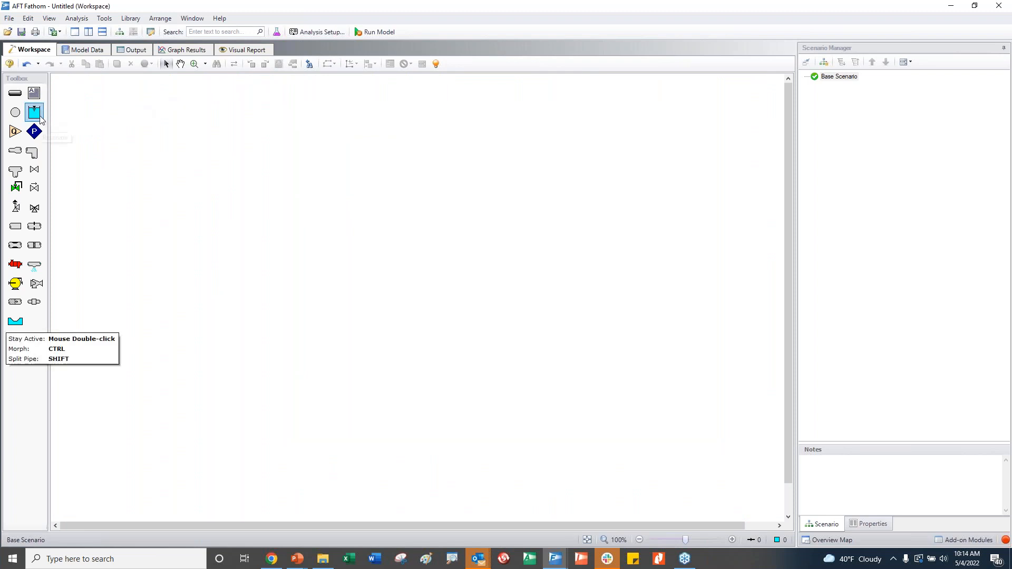
# Place a reservoir, a screen, a pump and a general component in a horizontal row, plus a second reservoir higher up past the row's end.
pyautogui.click(118, 259)
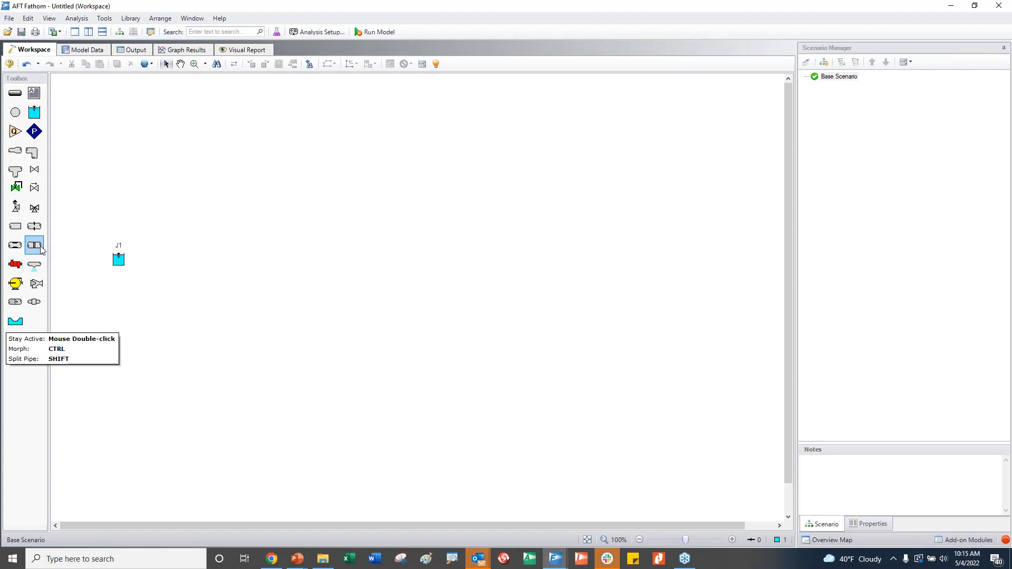
pyautogui.click(253, 259)
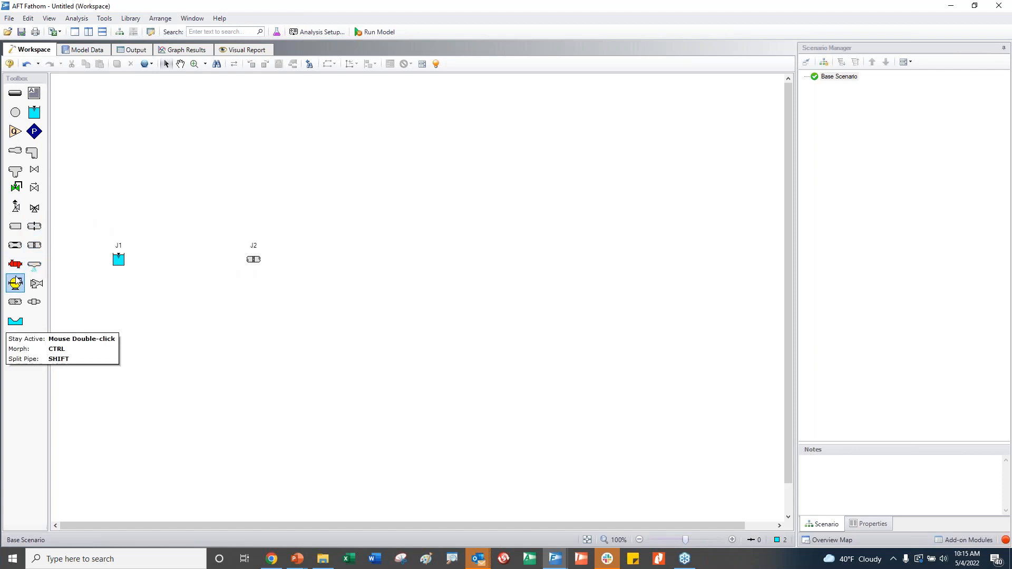
pyautogui.click(371, 259)
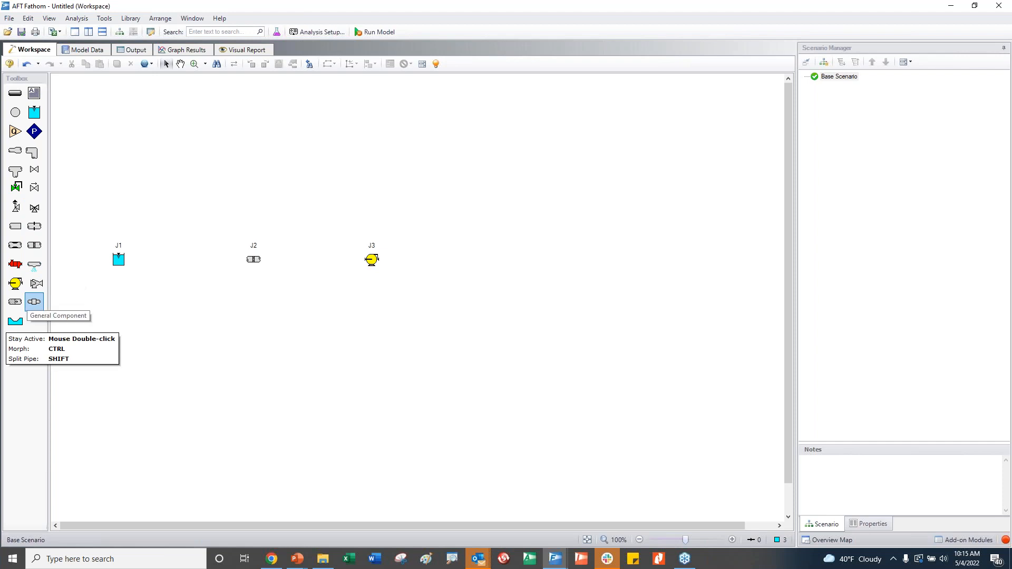
pyautogui.click(472, 259)
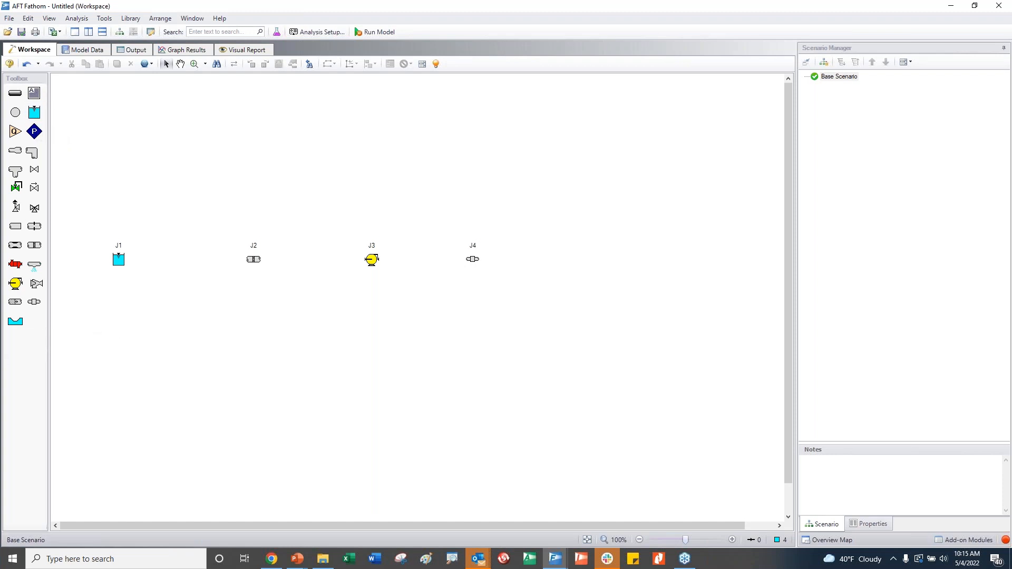
pyautogui.click(590, 158)
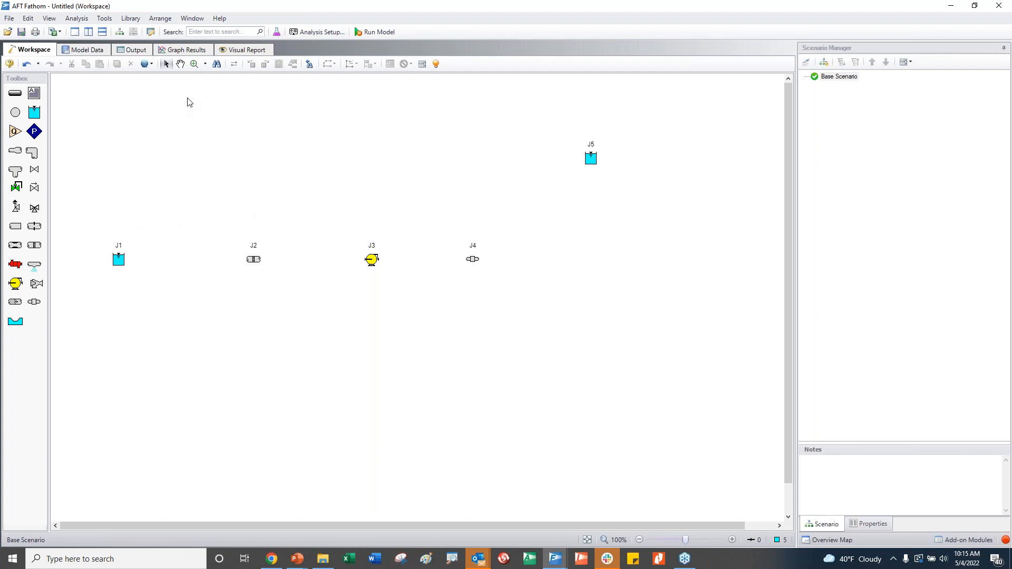
# Draw four pipes connecting the junctions in sequence from J1 through J2, J3 and J4 to J5.
pyautogui.click(16, 94)
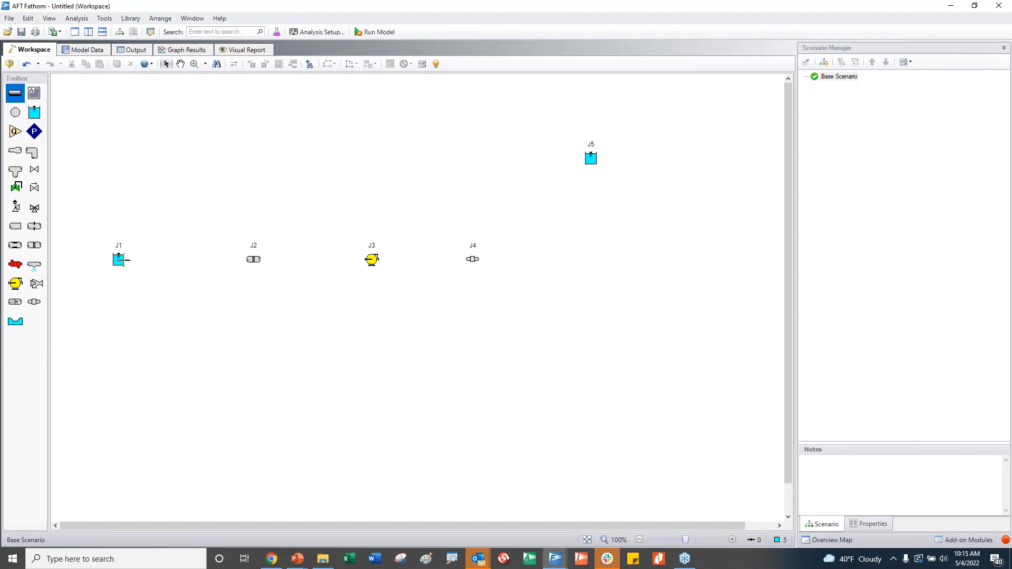
pyautogui.moveTo(121, 259); pyautogui.dragTo(253, 258)
pyautogui.moveTo(256, 259); pyautogui.dragTo(588, 161)
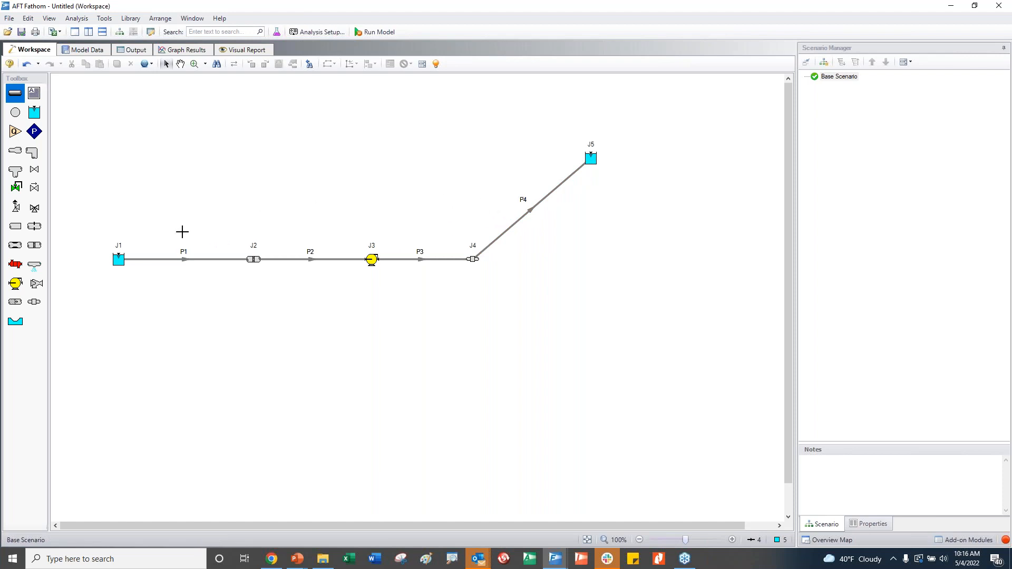
pyautogui.press('Escape')
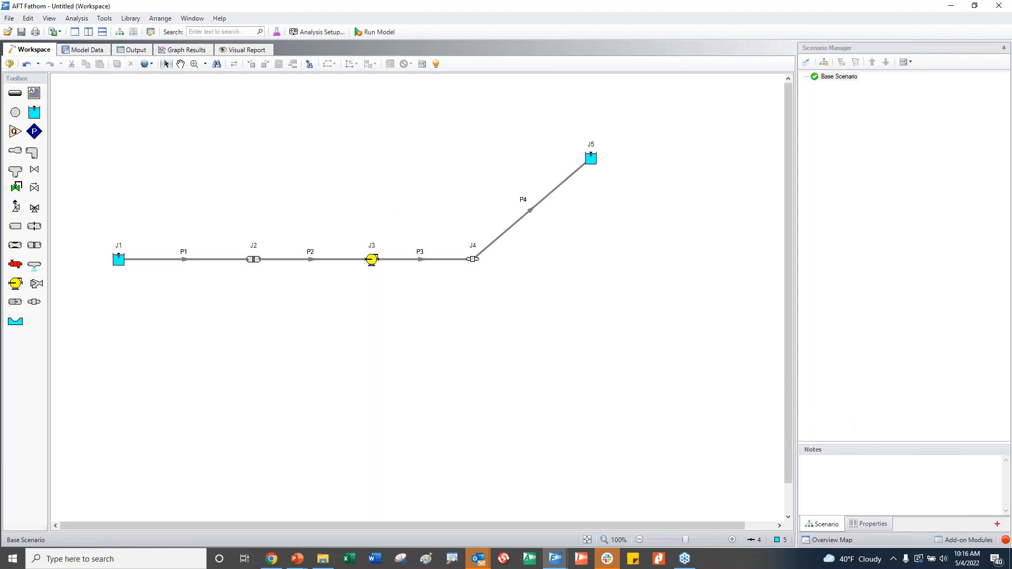
# Check the Analysis Setup for groups with missing input, such as Fluid Properties and Pipes and Junctions, and close it without changes.
pyautogui.moveTo(998, 525)
pyautogui.mouseDown()
pyautogui.moveTo(991, 544)
pyautogui.moveTo(1008, 517)
pyautogui.mouseUp()
pyautogui.press('Escape')
pyautogui.click(1004, 540)
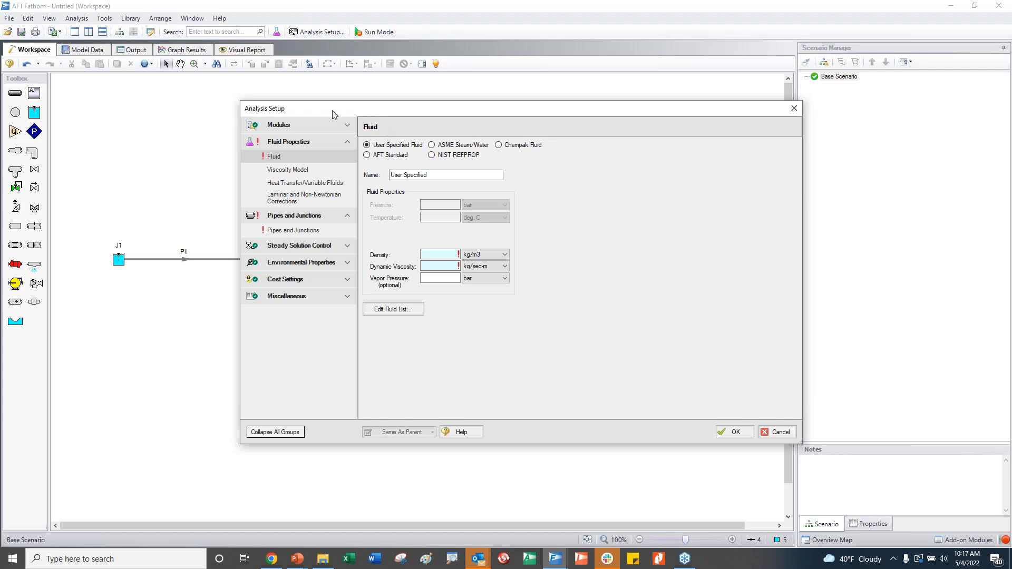
pyautogui.moveTo(258, 134)
pyautogui.mouseDown()
pyautogui.moveTo(247, 156)
pyautogui.moveTo(271, 159)
pyautogui.moveTo(271, 127)
pyautogui.moveTo(257, 129)
pyautogui.mouseUp()
pyautogui.moveTo(248, 194)
pyautogui.mouseDown()
pyautogui.moveTo(269, 240)
pyautogui.moveTo(276, 222)
pyautogui.moveTo(254, 202)
pyautogui.mouseUp()
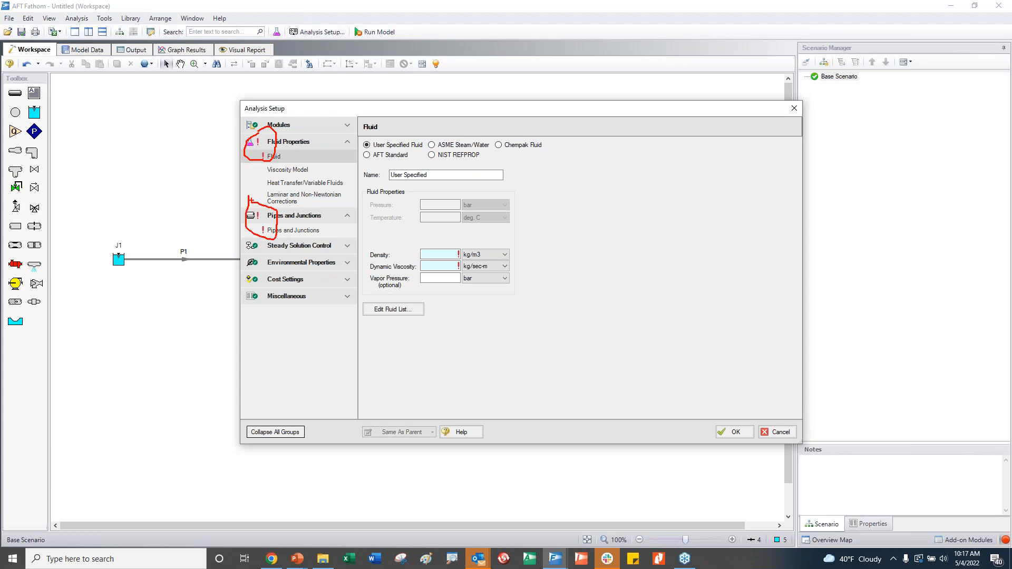
pyautogui.press('Escape')
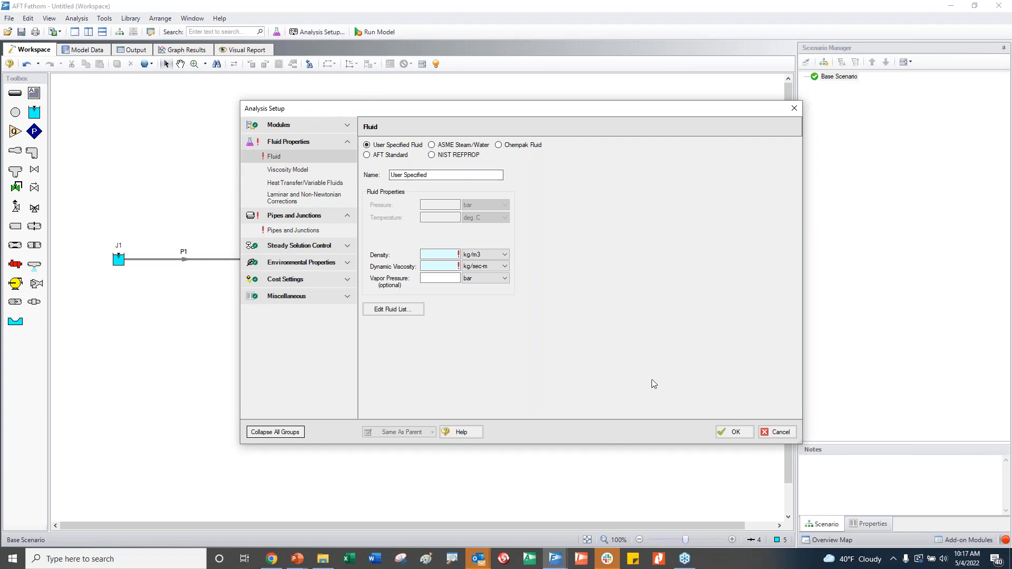
pyautogui.click(760, 432)
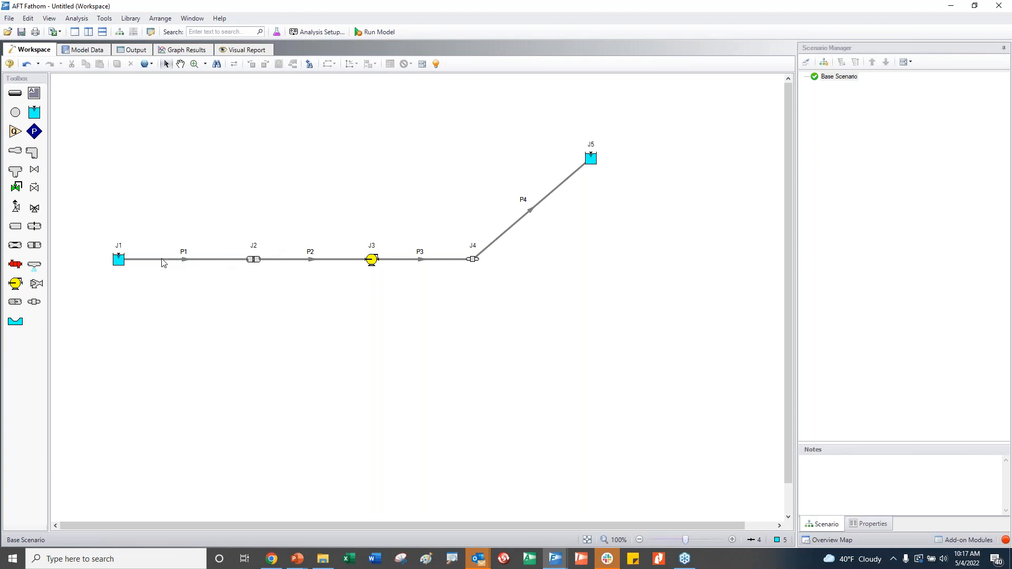
# Define reservoir J1 with a liquid surface elevation of 6 meters and a pipe elevation of 0.5 meters.
pyautogui.click(119, 261)
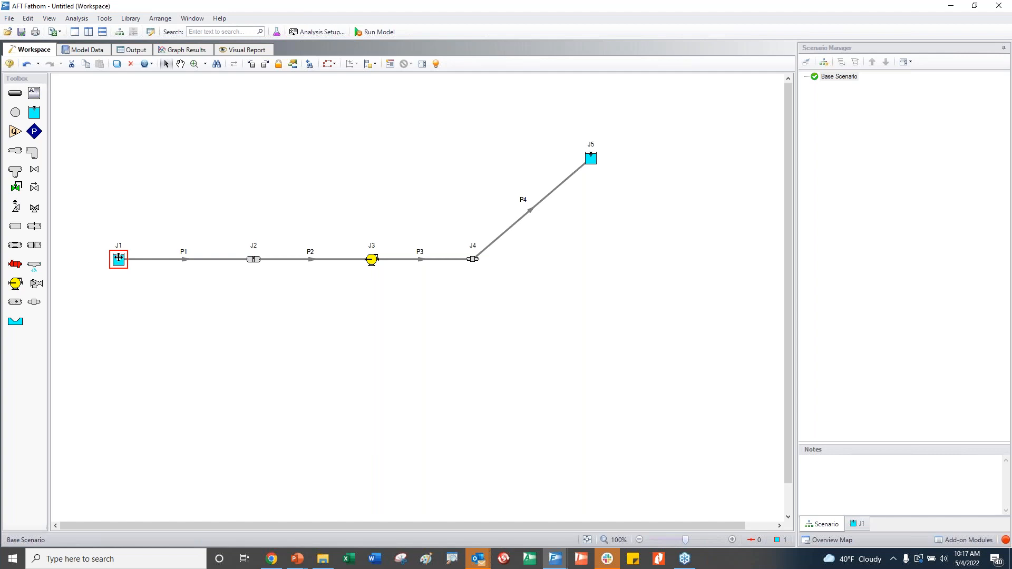
pyautogui.doubleClick(119, 258)
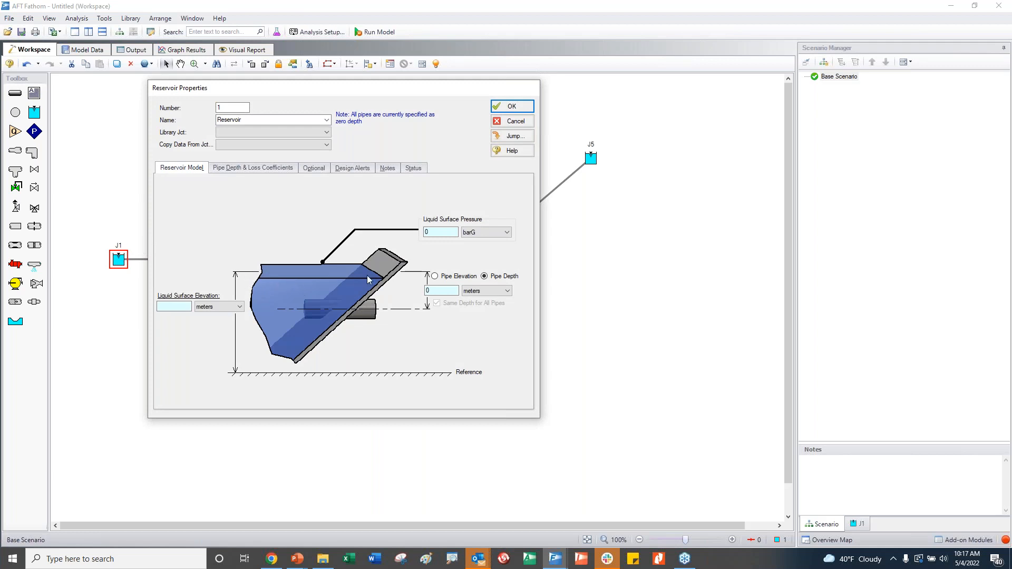
pyautogui.click(447, 234)
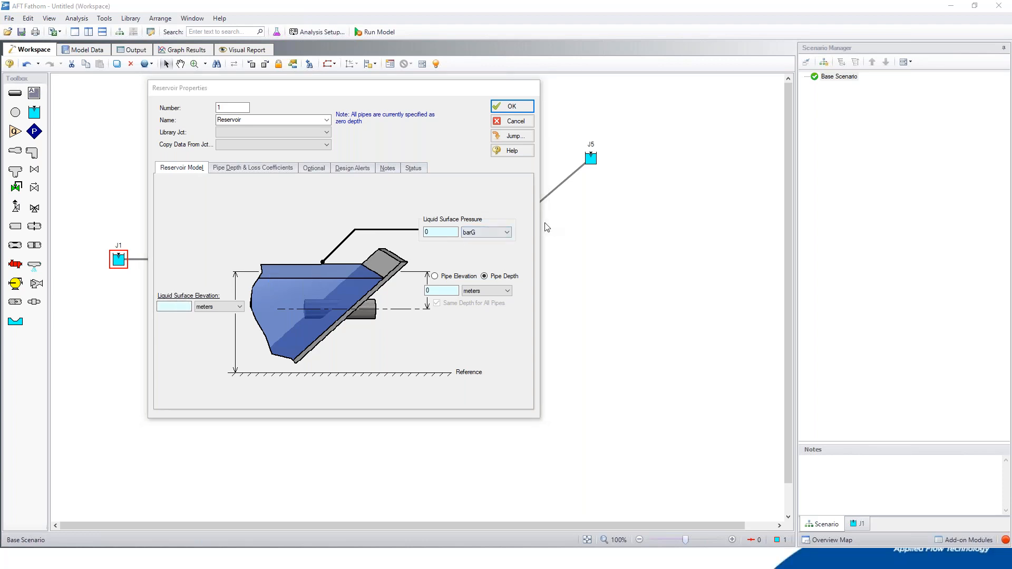
pyautogui.click(171, 307)
pyautogui.write('6')
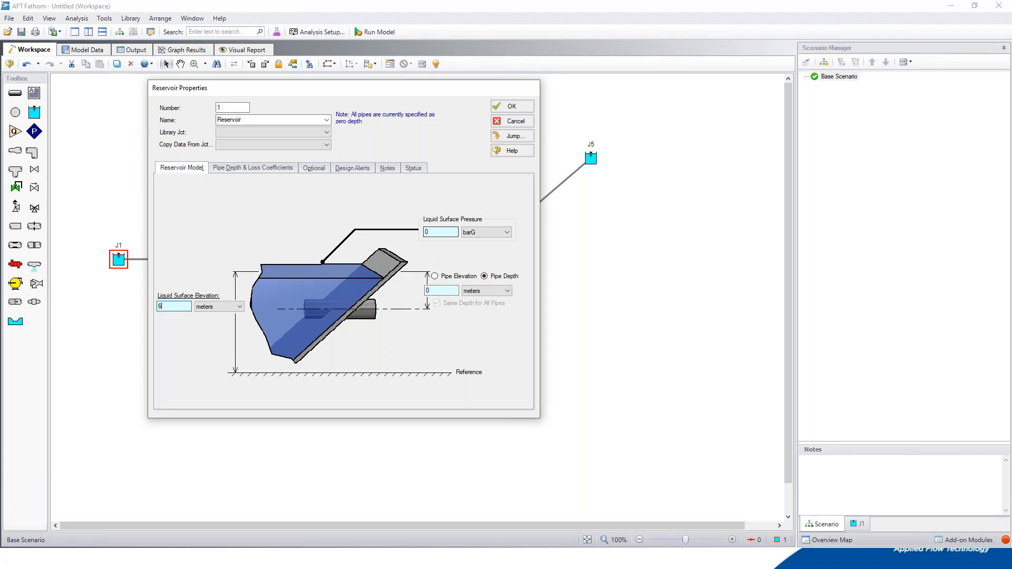
pyautogui.click(439, 275)
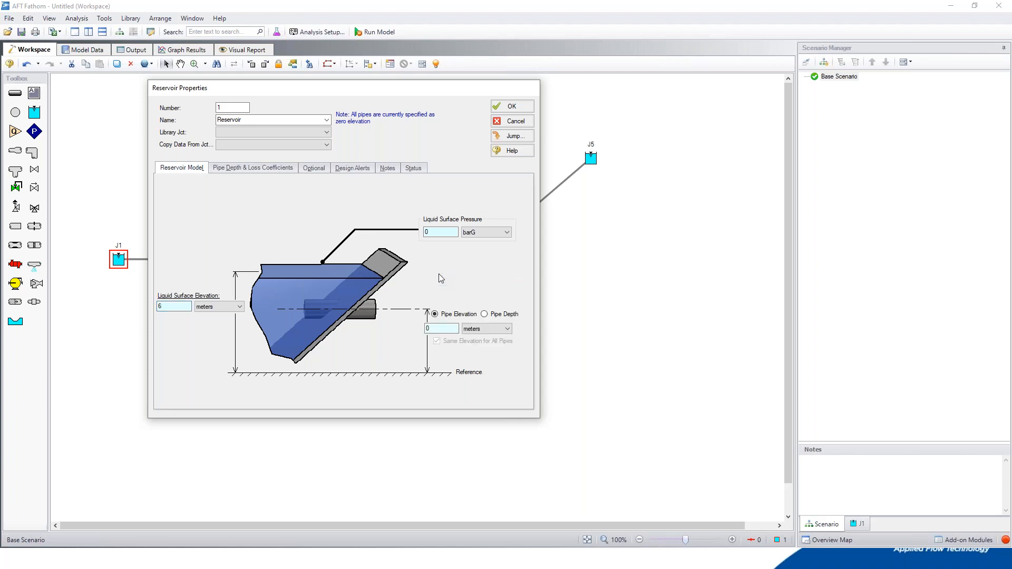
pyautogui.click(425, 329)
pyautogui.doubleClick(427, 326)
pyautogui.write('0.5')
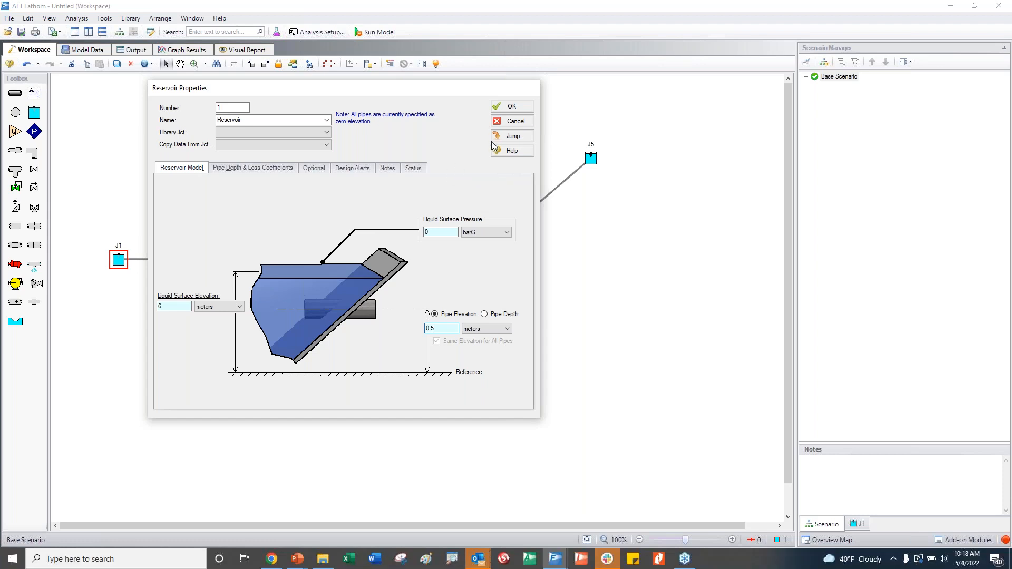
pyautogui.click(514, 106)
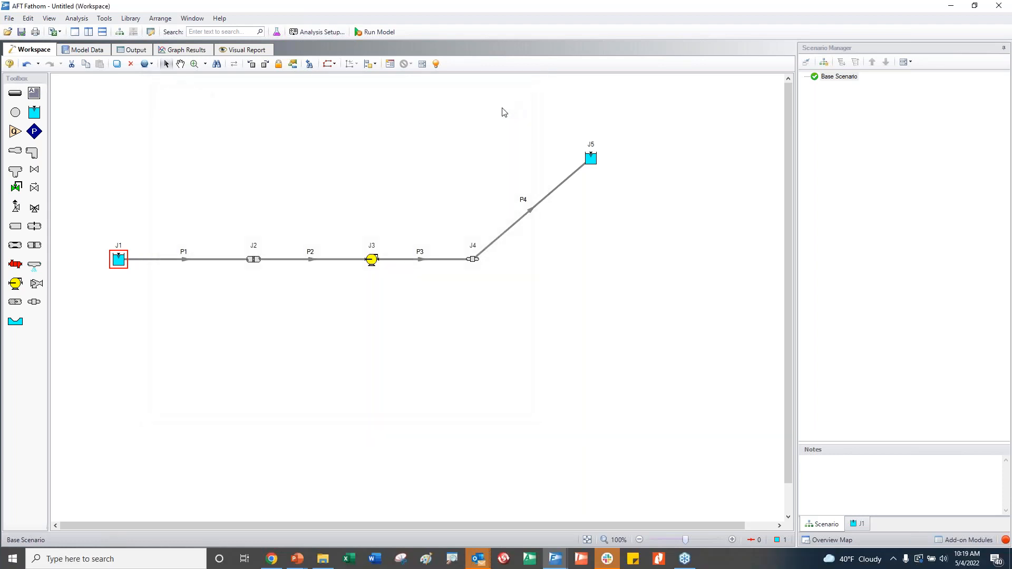
# Set the screen type of junction J2 to User Specified with a Resistance Curve loss model.
pyautogui.click(230, 279)
pyautogui.doubleClick(254, 260)
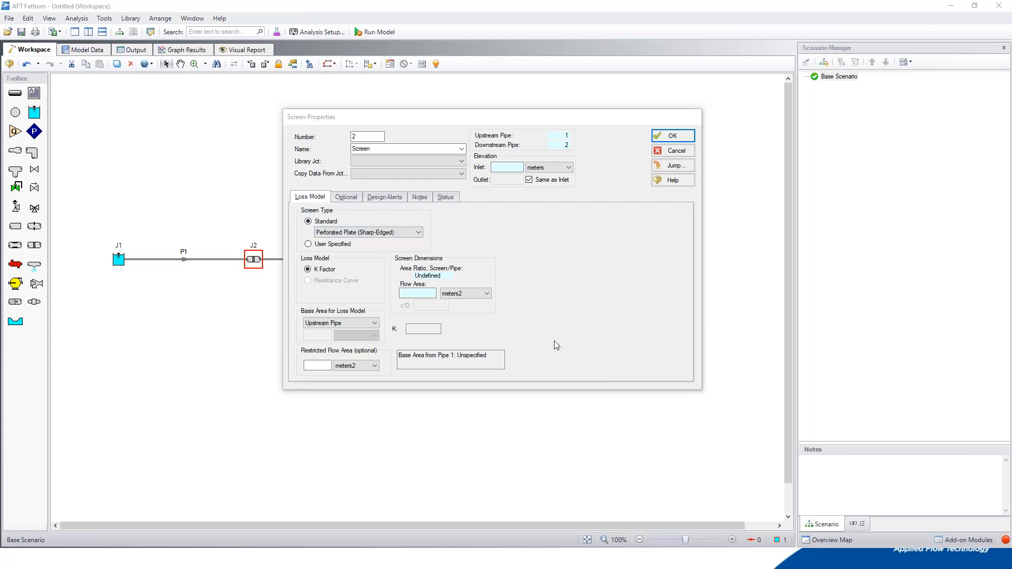
pyautogui.click(422, 229)
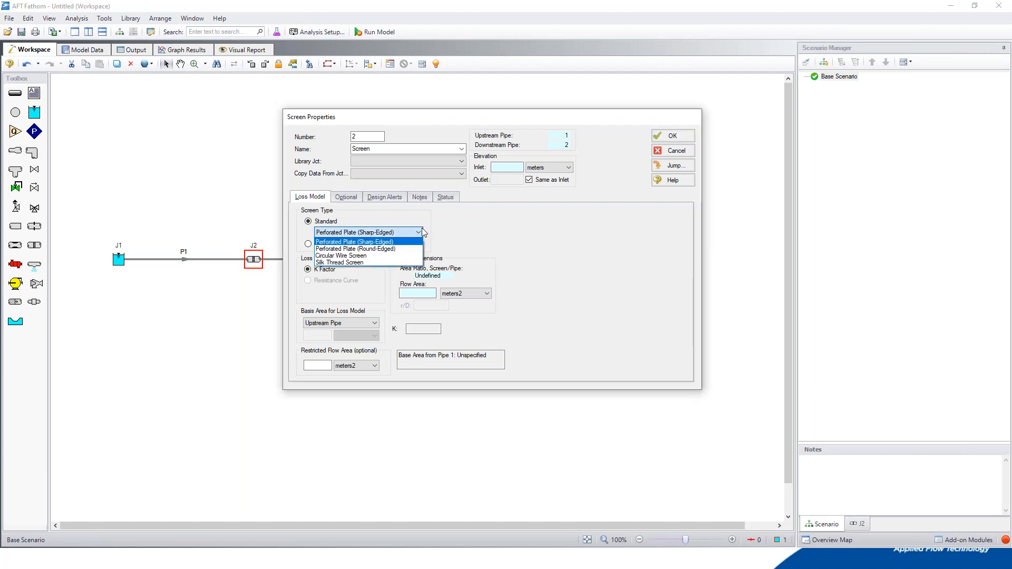
pyautogui.click(457, 233)
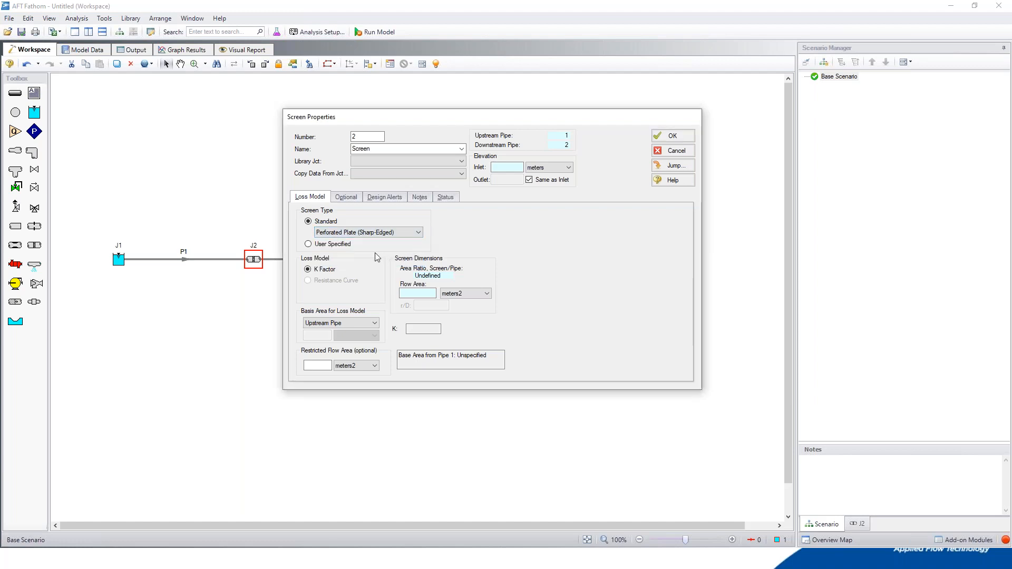
pyautogui.click(332, 247)
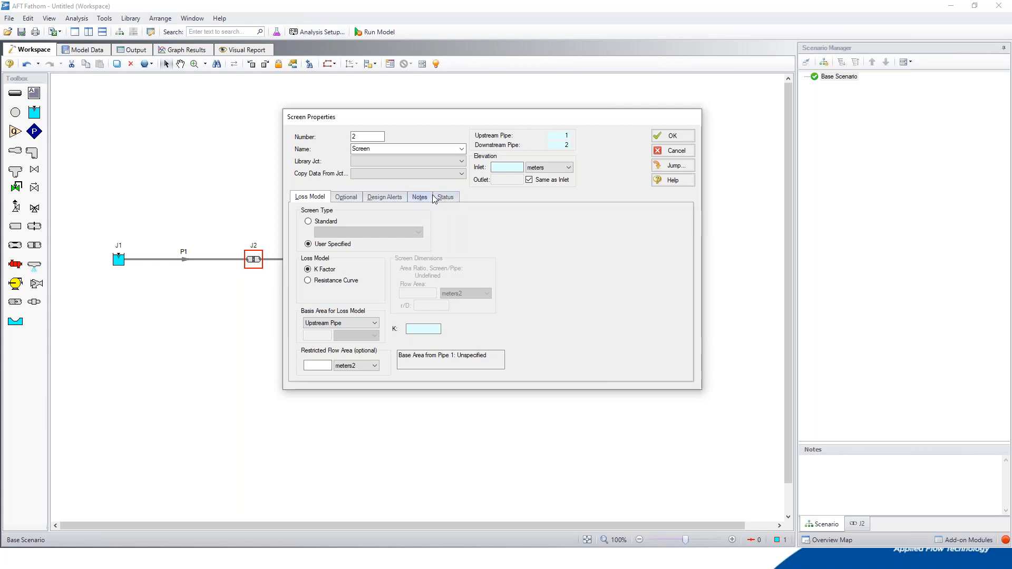
pyautogui.click(324, 283)
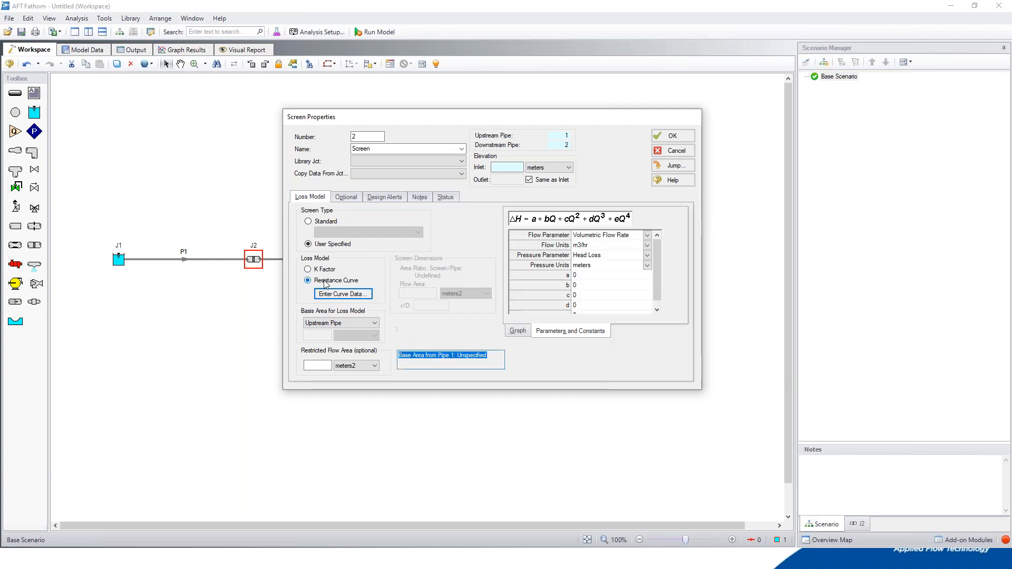
# Open the screen's loss curve data and set the flow units to m3/sec and the loss parameter to Pressure.
pyautogui.click(348, 294)
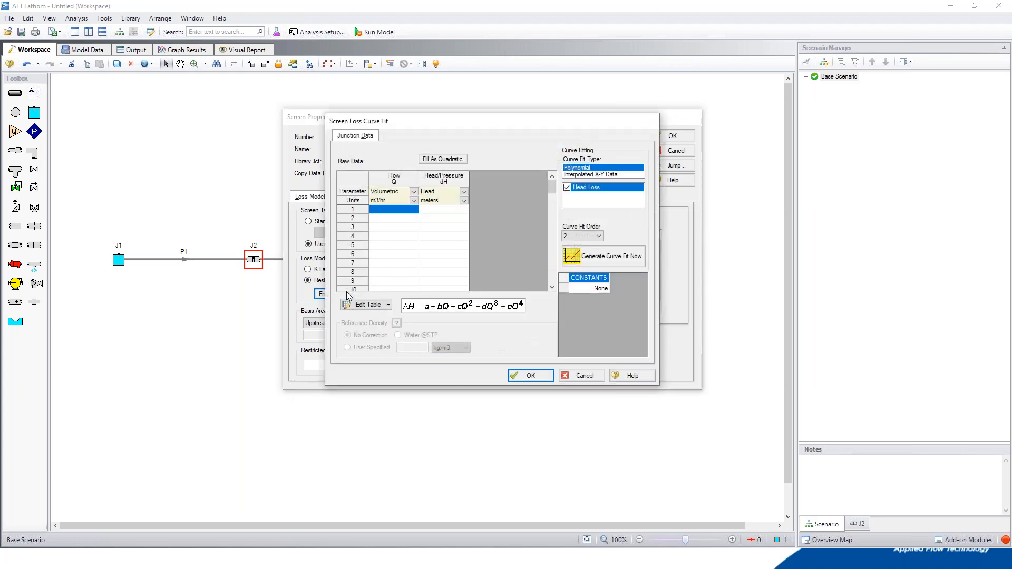
pyautogui.click(414, 201)
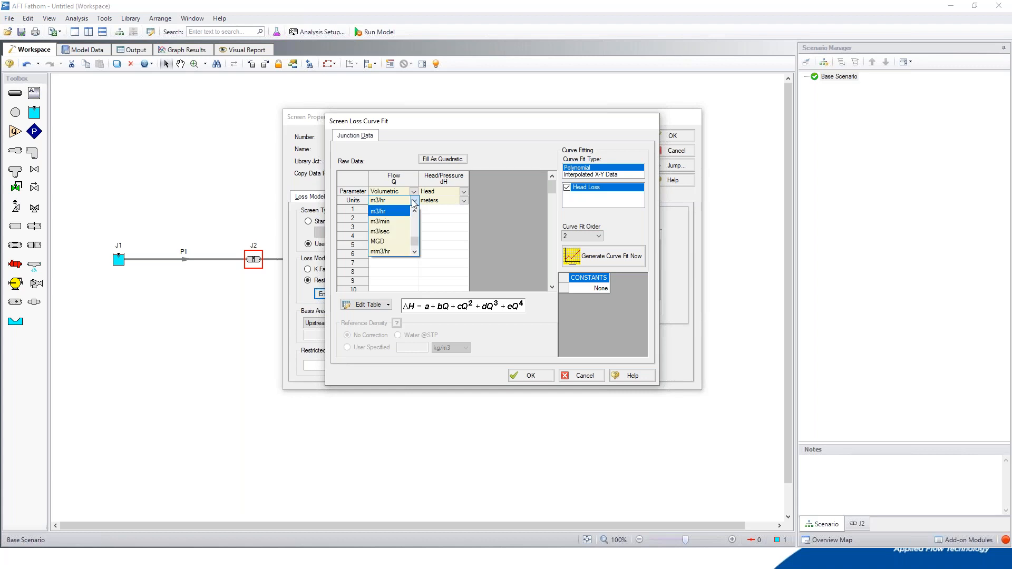
pyautogui.click(390, 231)
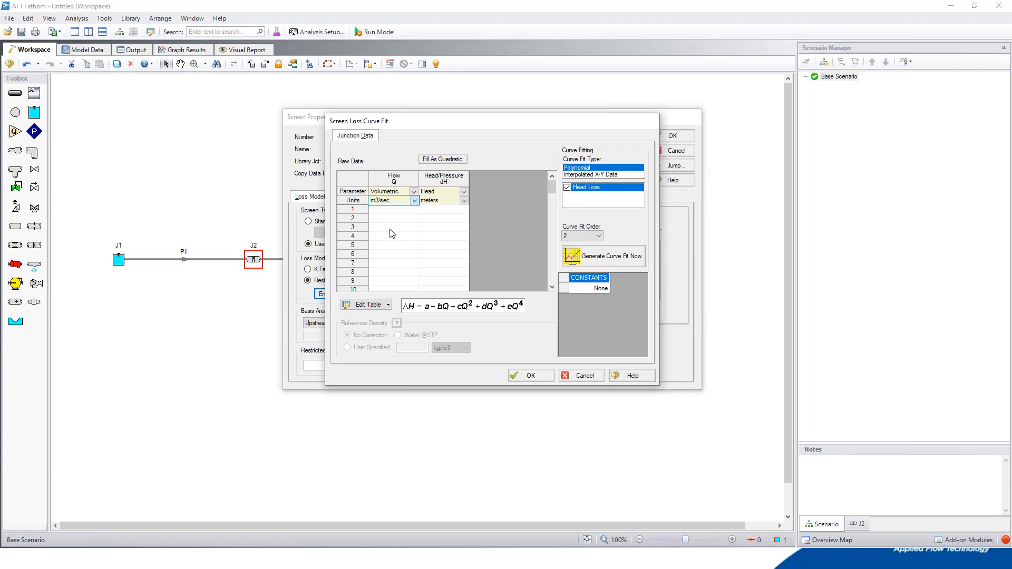
pyautogui.click(464, 191)
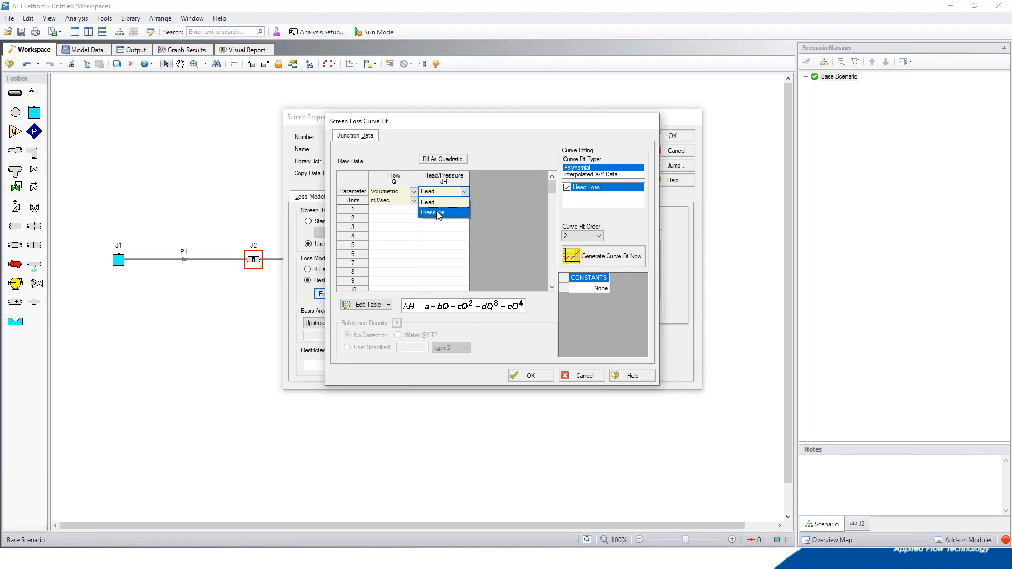
pyautogui.click(443, 212)
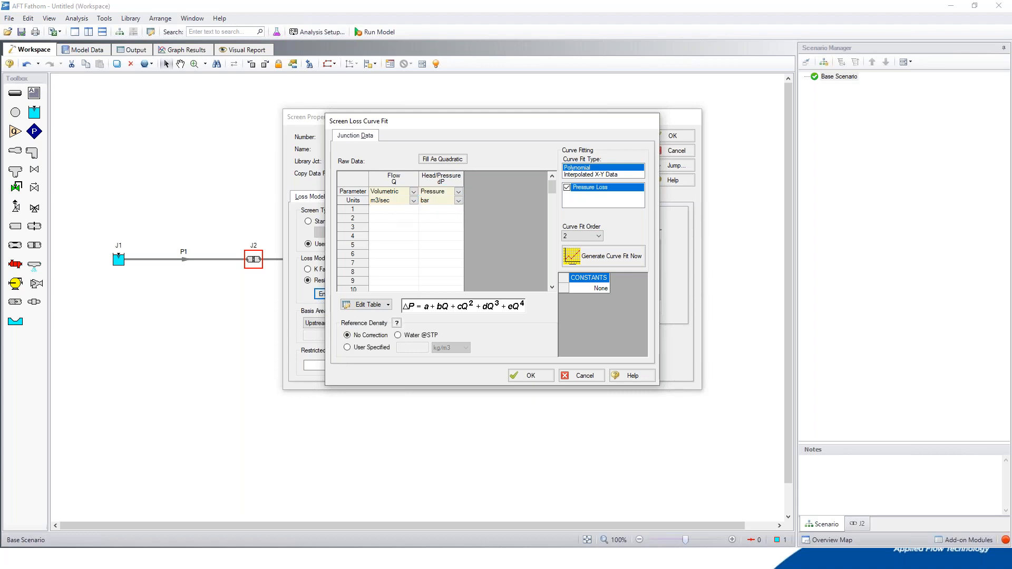
# Enter a loss point of 0.35 bar at 0.031 m3/sec, fill the data as quadratic, and generate the curve fit.
pyautogui.click(391, 208)
pyautogui.write('0.031')
pyautogui.press('Tab')
pyautogui.write('0.35')
pyautogui.hotkey('shift', 'Tab')
pyautogui.click(449, 158)
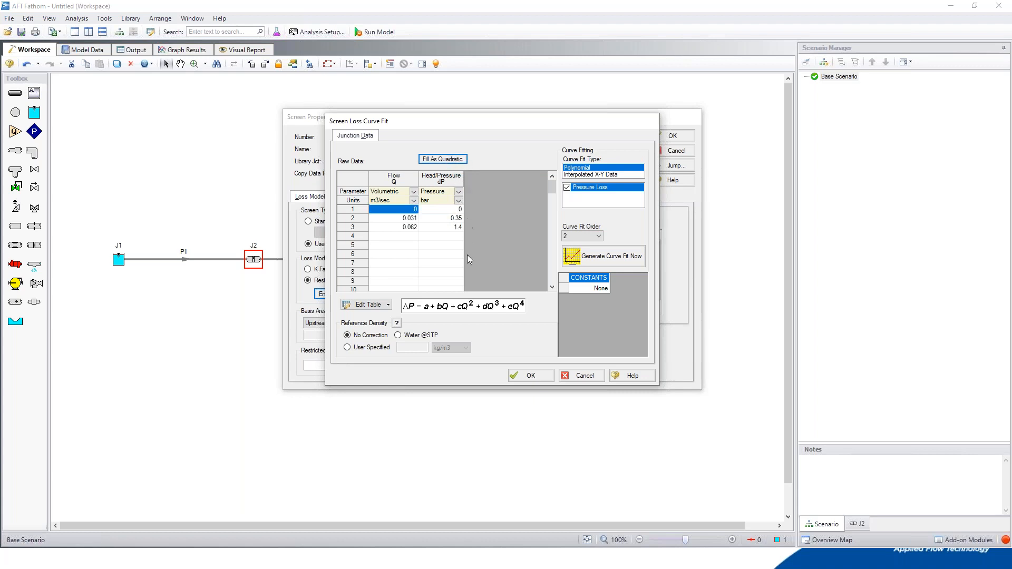
pyautogui.click(610, 257)
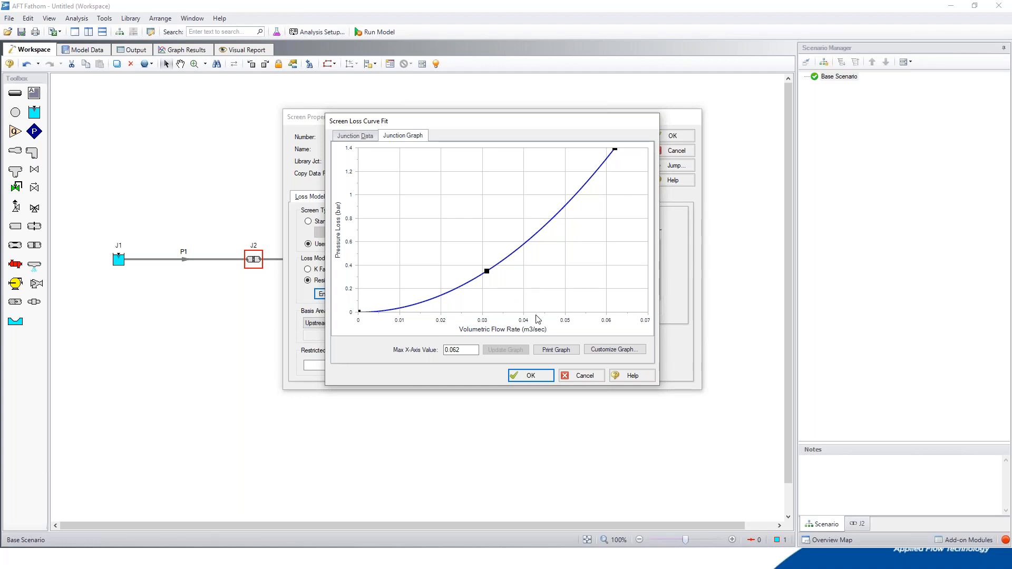
# Accept the fitted loss curve for screen J2 and save the screen's properties.
pyautogui.click(540, 376)
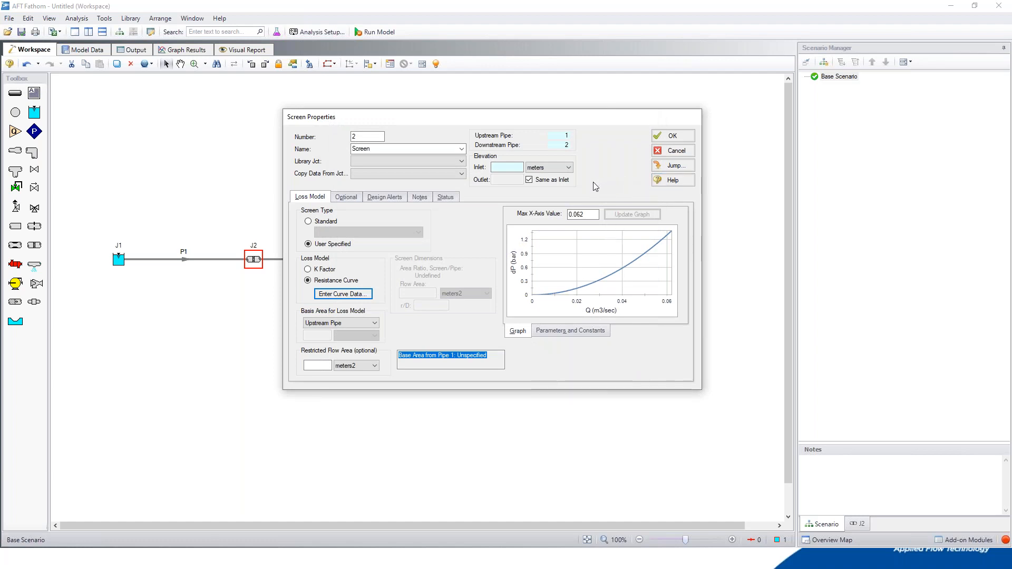
pyautogui.click(668, 138)
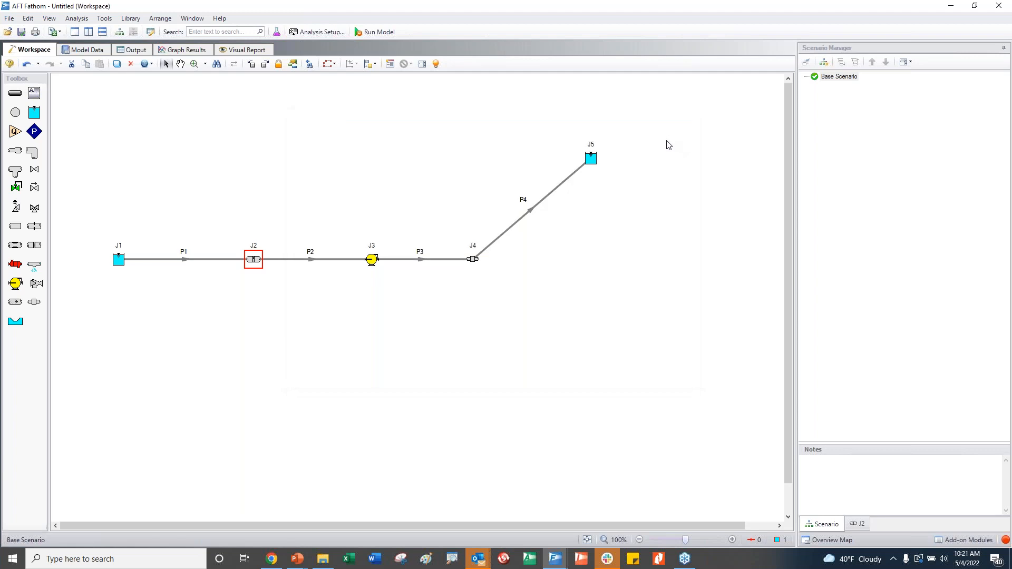
# Open the properties of pump J3 and compare the inputs of the Positive Displacement and Pump As Turbine models.
pyautogui.click(377, 261)
pyautogui.doubleClick(378, 259)
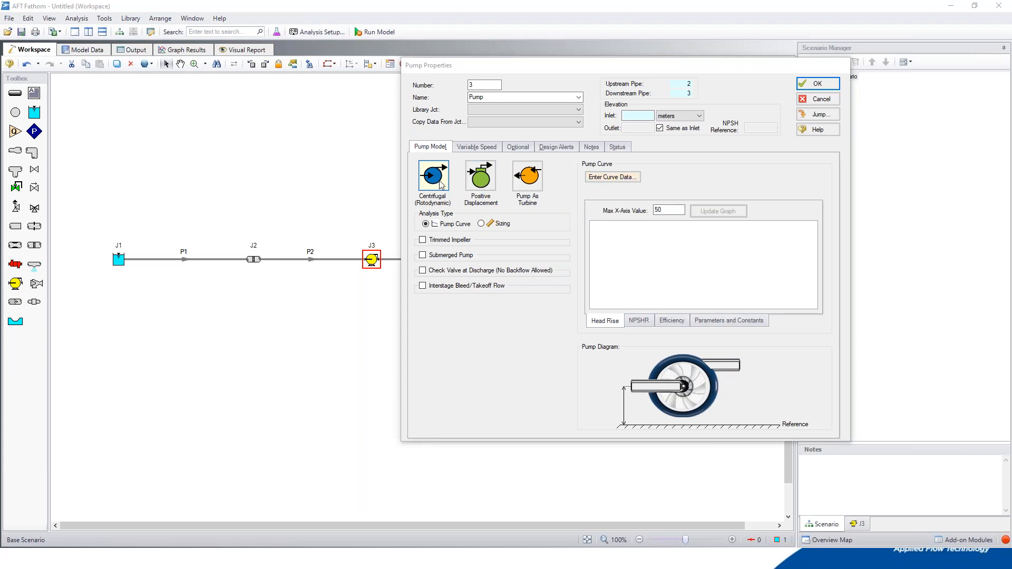
pyautogui.click(479, 188)
pyautogui.click(479, 188)
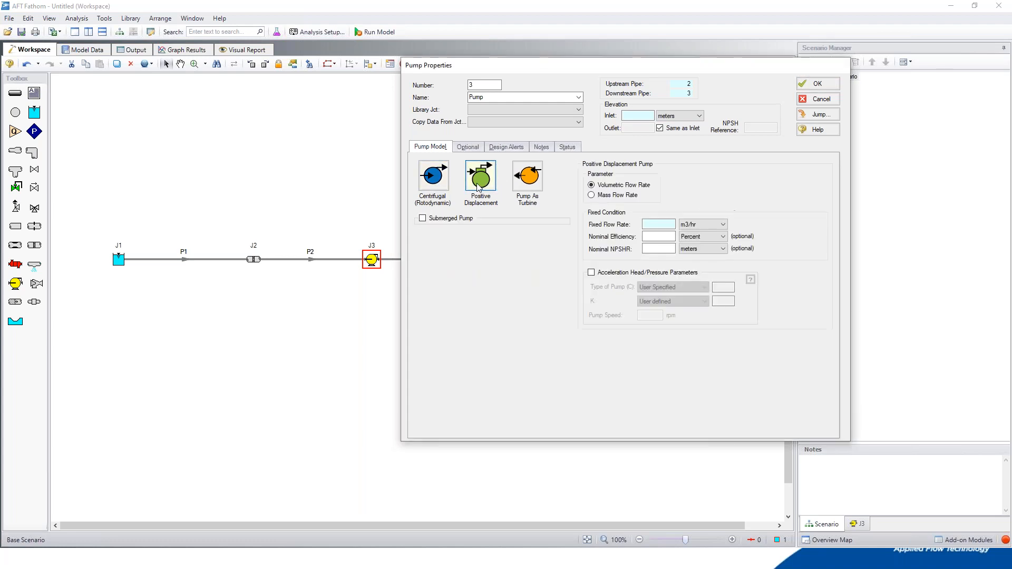
pyautogui.click(527, 187)
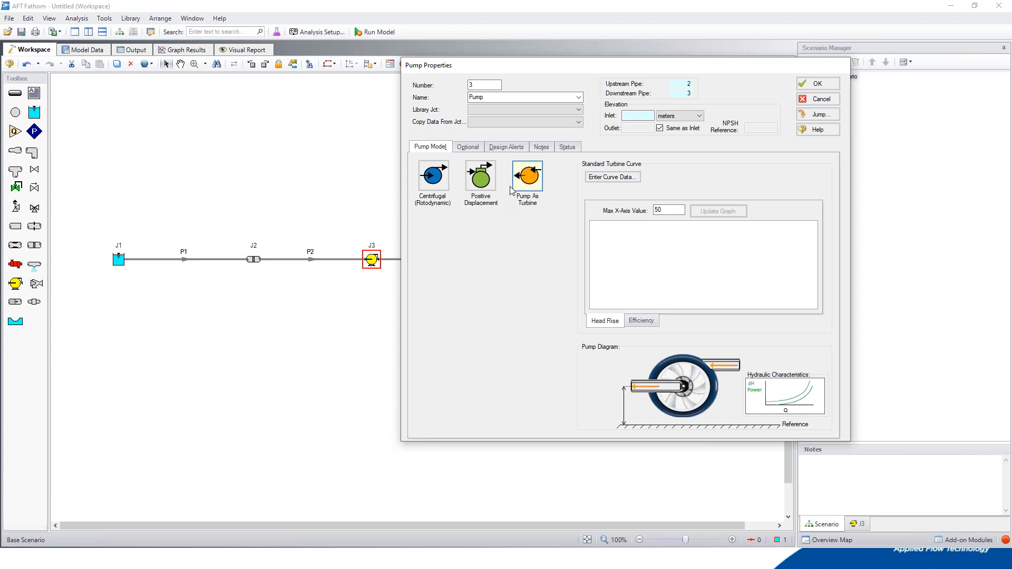
pyautogui.click(479, 180)
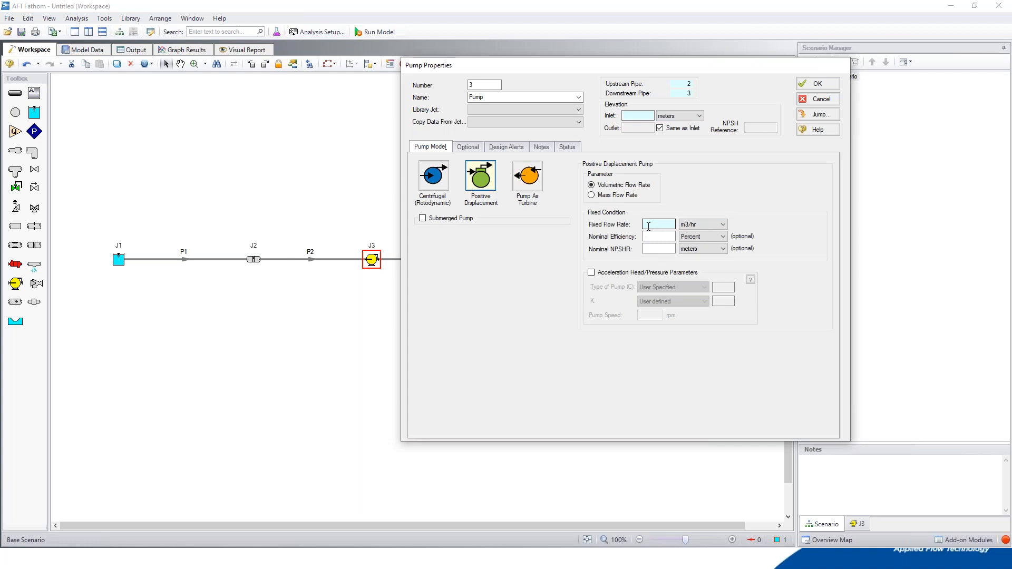
pyautogui.click(648, 225)
# Return pump J3 to the Centrifugal model and preview its Submerged Pump and Interstage Bleed/Takeoff Flow options, leaving both disabled.
pyautogui.click(440, 179)
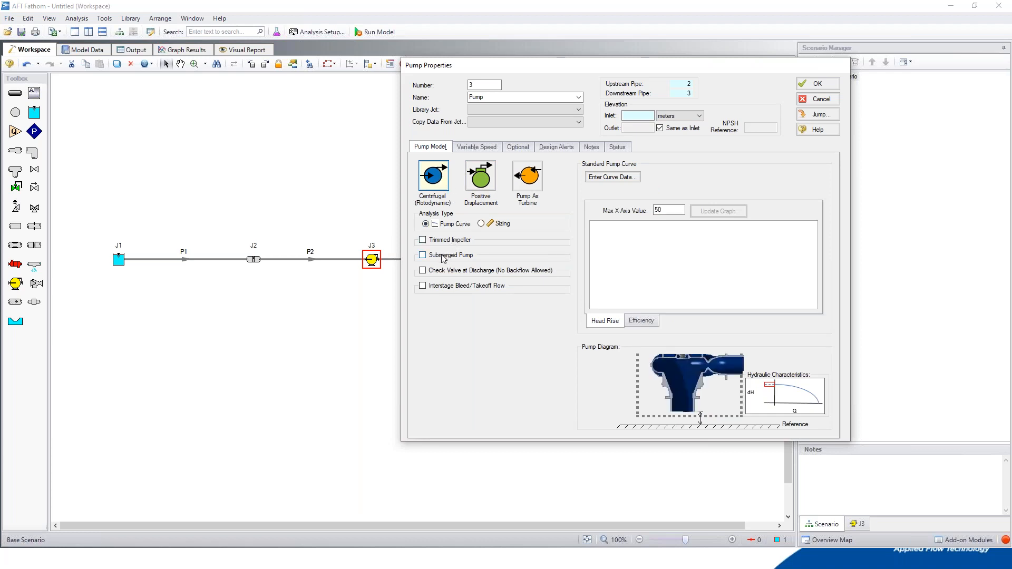
pyautogui.moveTo(443, 244)
pyautogui.click(440, 257)
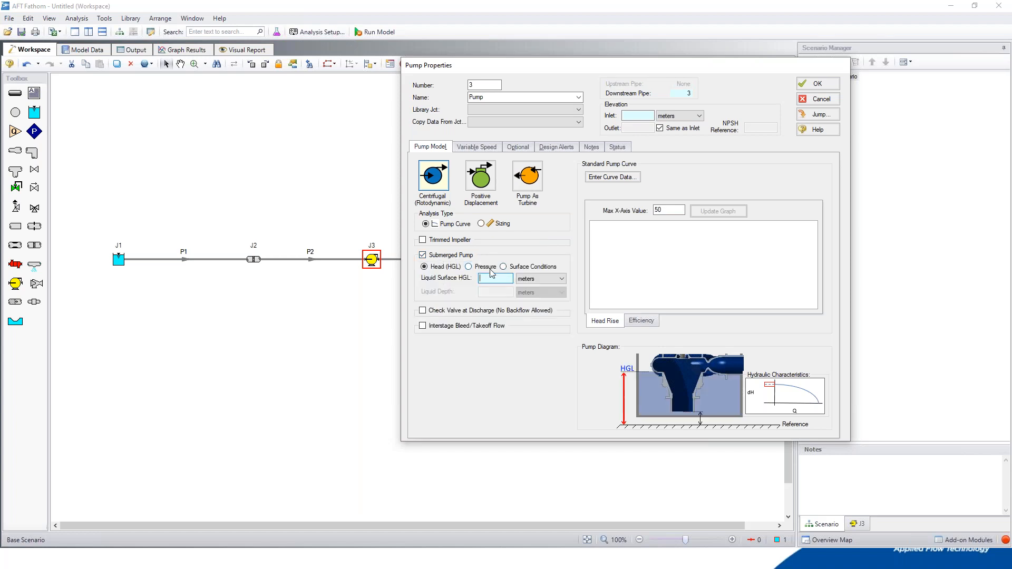
pyautogui.click(439, 259)
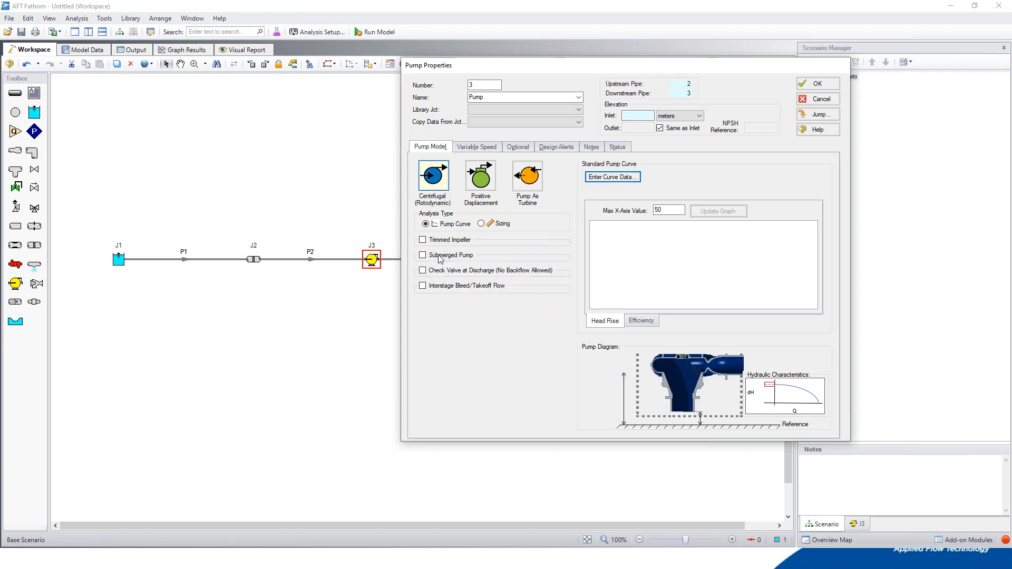
pyautogui.click(441, 285)
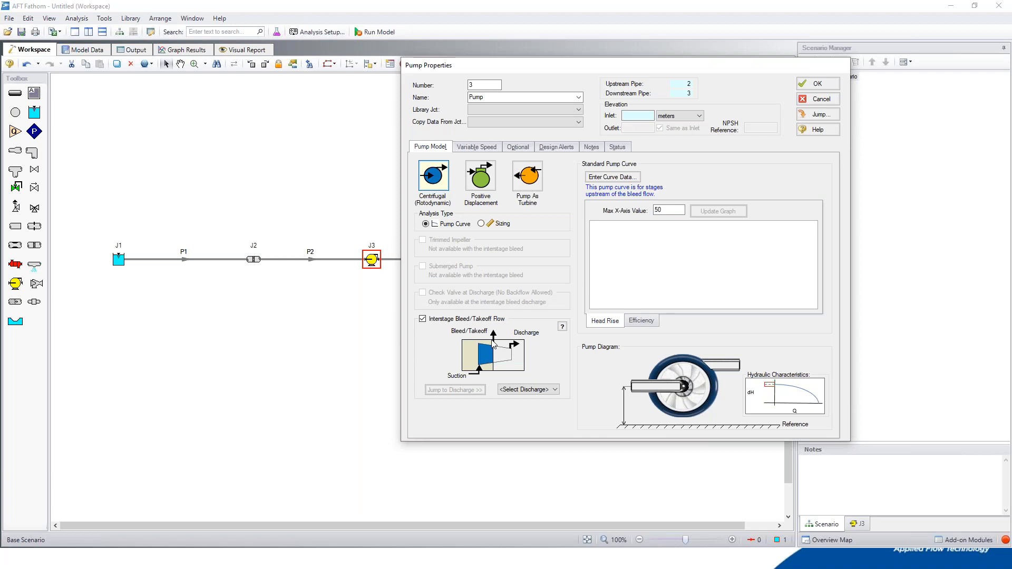
pyautogui.click(423, 319)
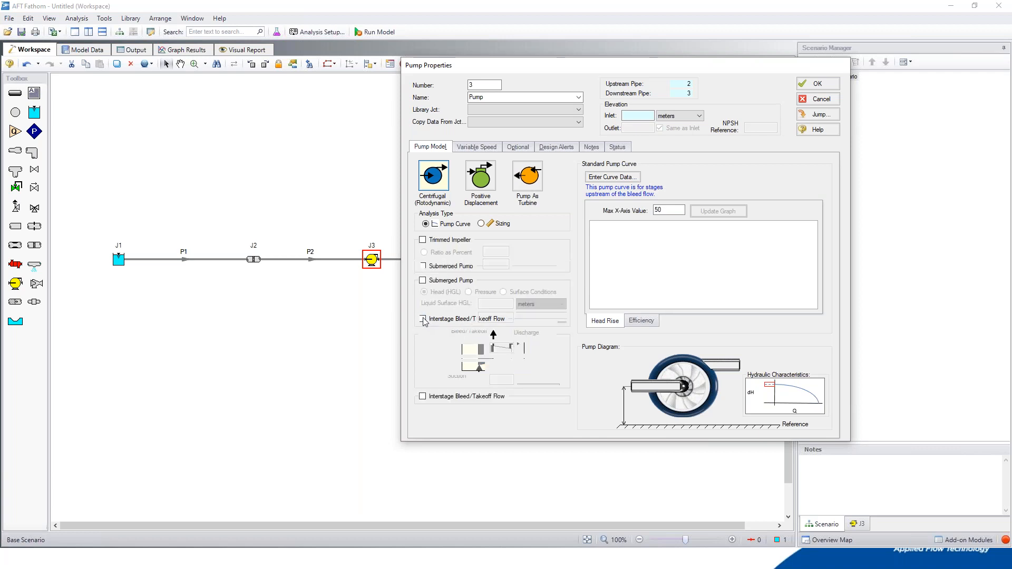
# Set pump J3 to the Sizing analysis type with a fixed volumetric flow rate of 0.031 m3/sec and save its properties.
pyautogui.moveTo(517, 243)
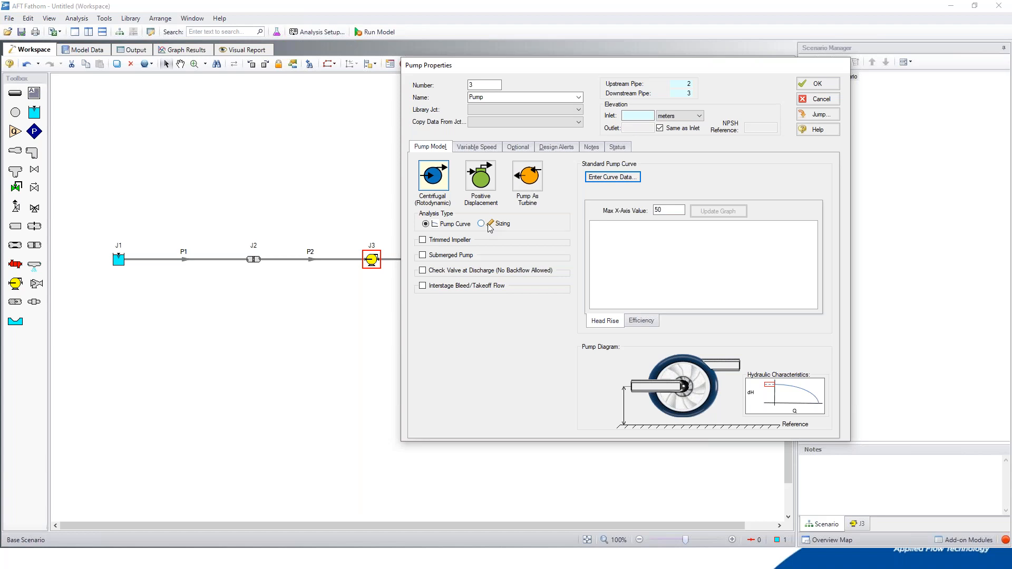
pyautogui.click(489, 227)
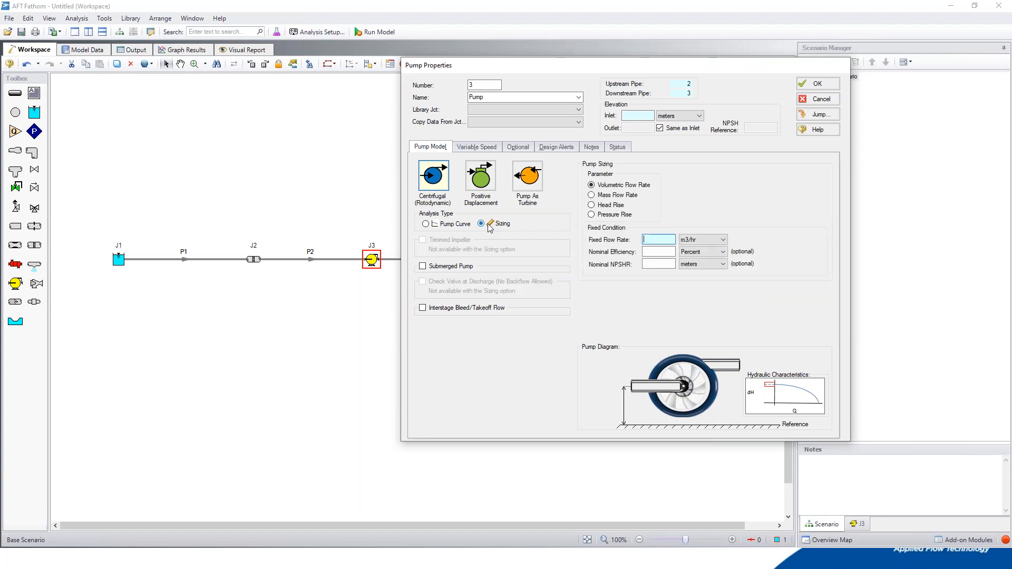
pyautogui.click(723, 241)
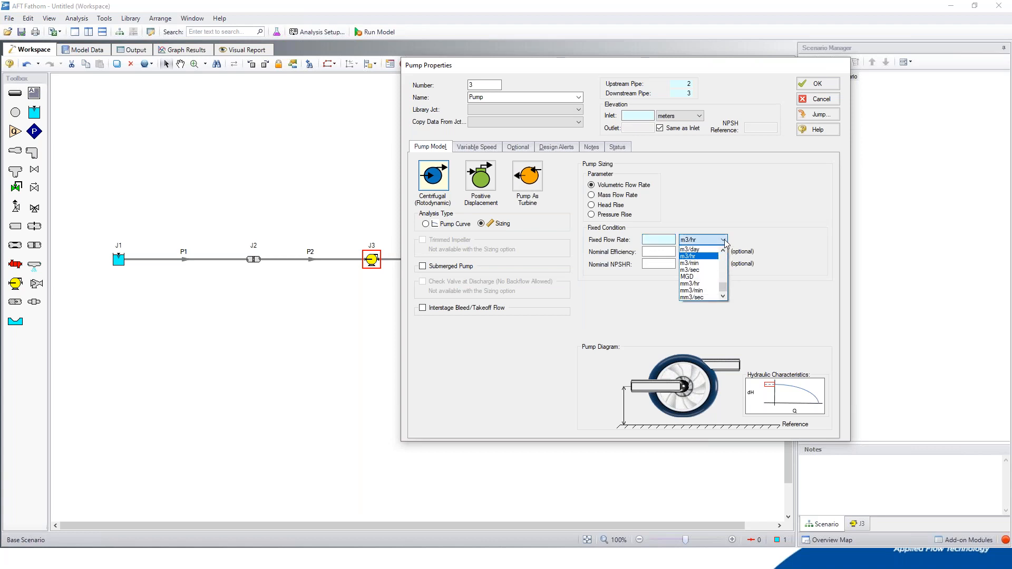
pyautogui.click(702, 271)
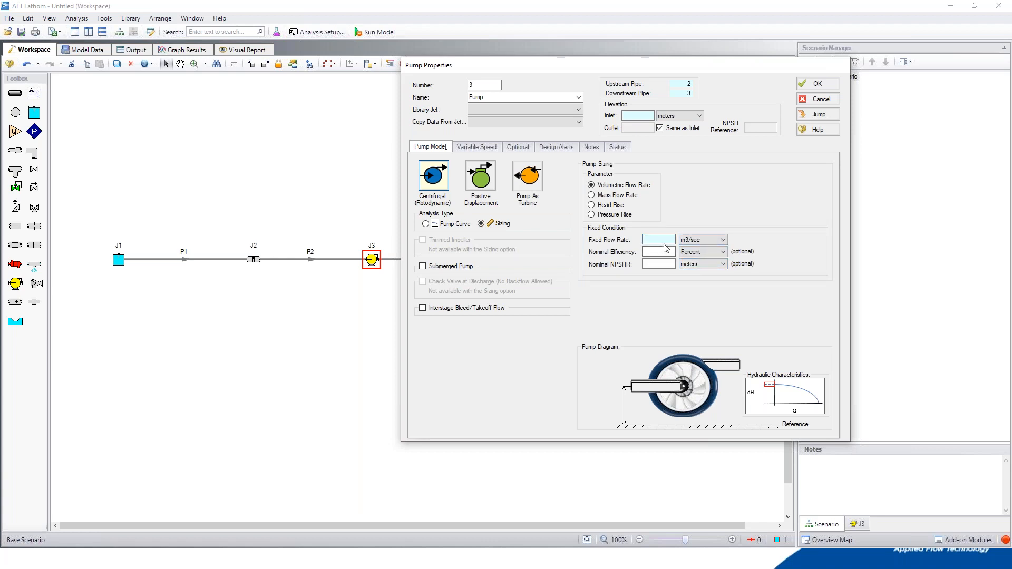
pyautogui.click(664, 240)
pyautogui.write('0.031')
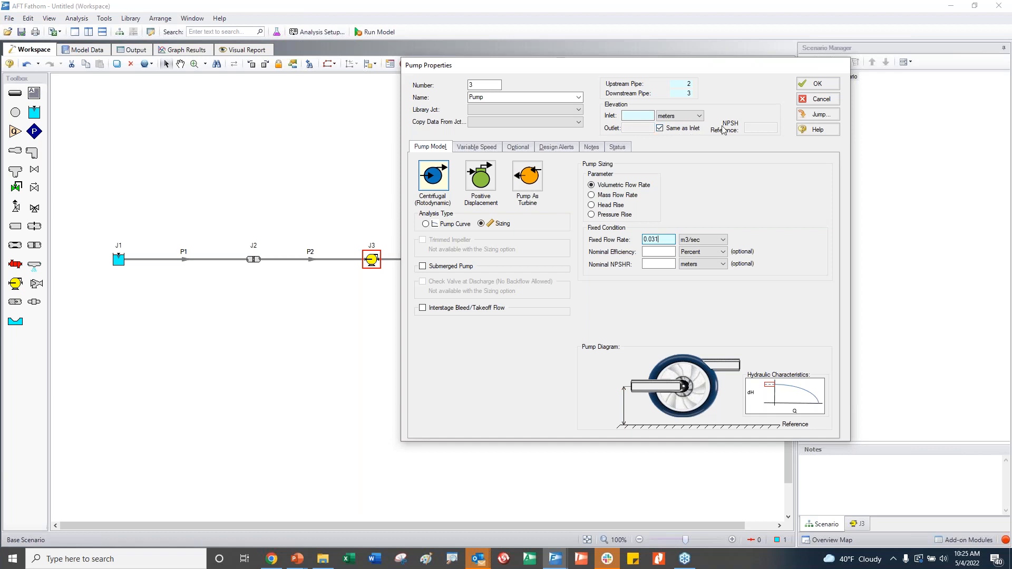
pyautogui.click(822, 87)
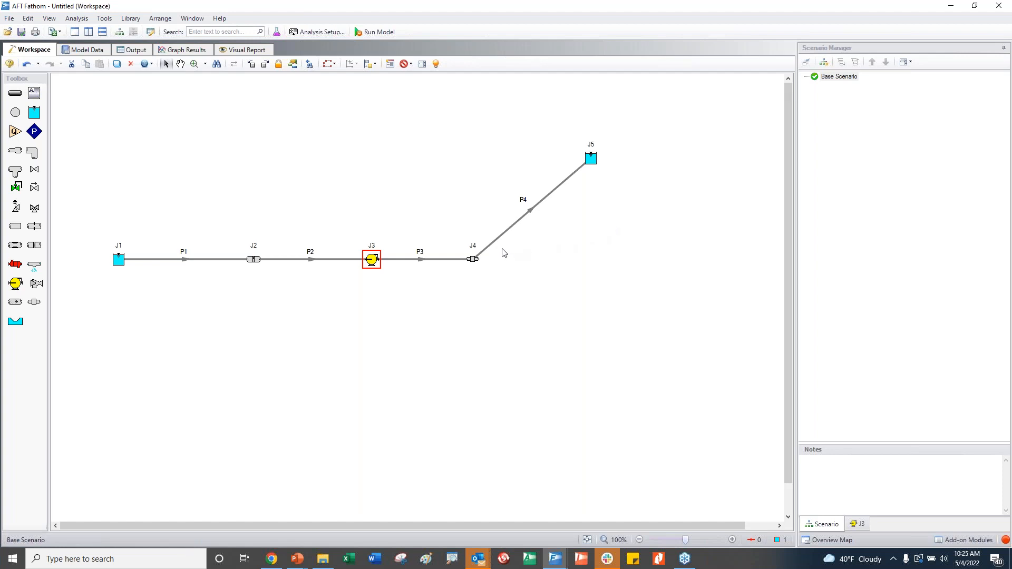
# Open the properties of general component J4 and move the dialog toward the middle of the workspace.
pyautogui.click(476, 260)
pyautogui.doubleClick(476, 254)
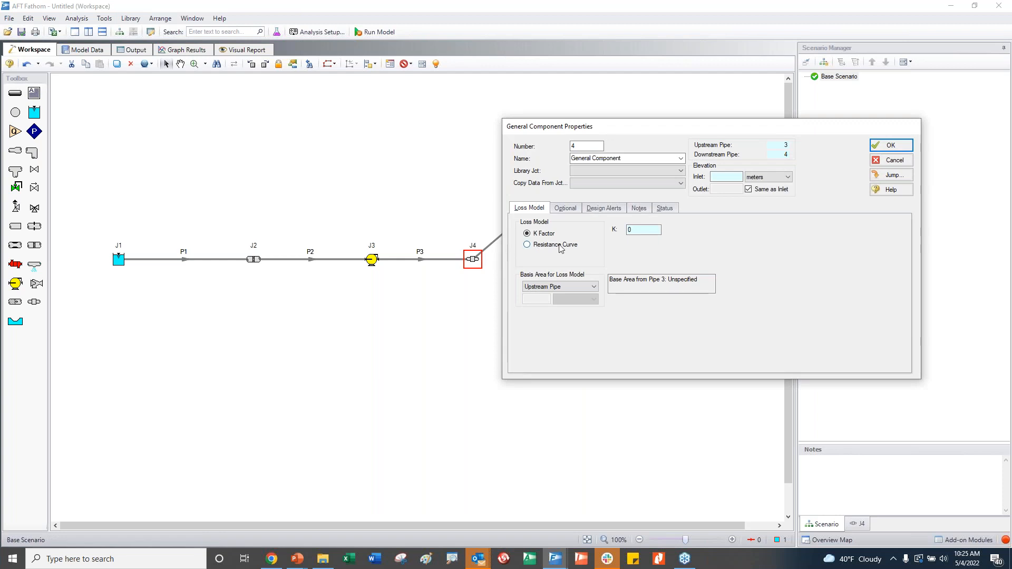
pyautogui.moveTo(717, 130); pyautogui.dragTo(517, 125)
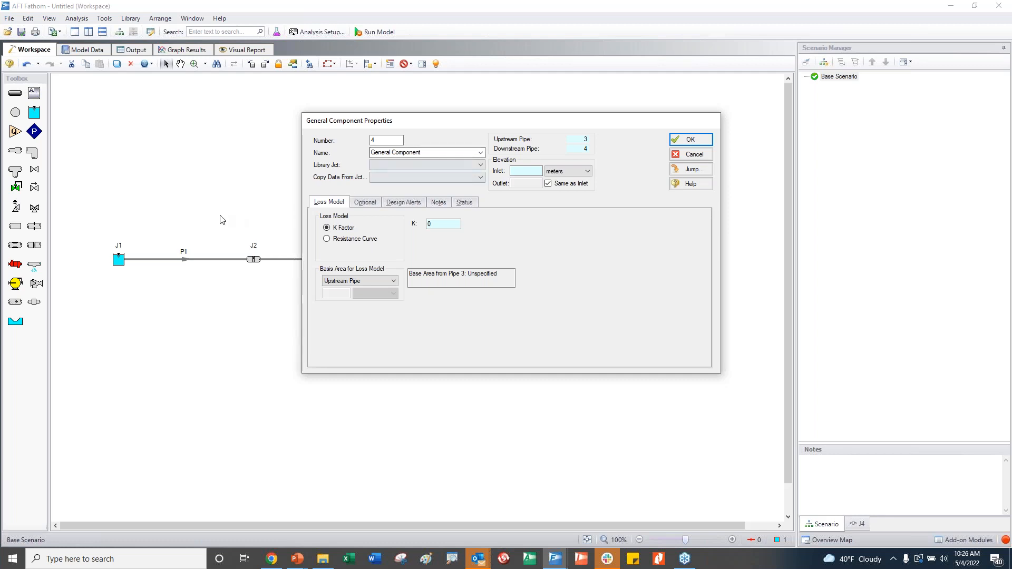
# Switch to Chrome, maximize its window, and open the bookmarked AFT website.
pyautogui.click(0, 237)
pyautogui.moveTo(0, 105); pyautogui.dragTo(653, 50)
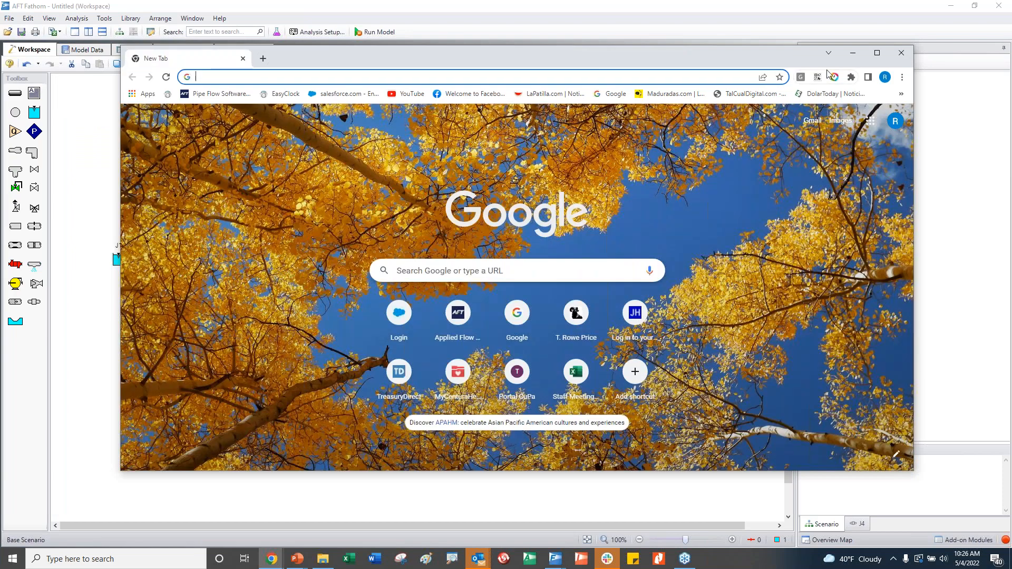
pyautogui.click(877, 53)
pyautogui.click(764, 32)
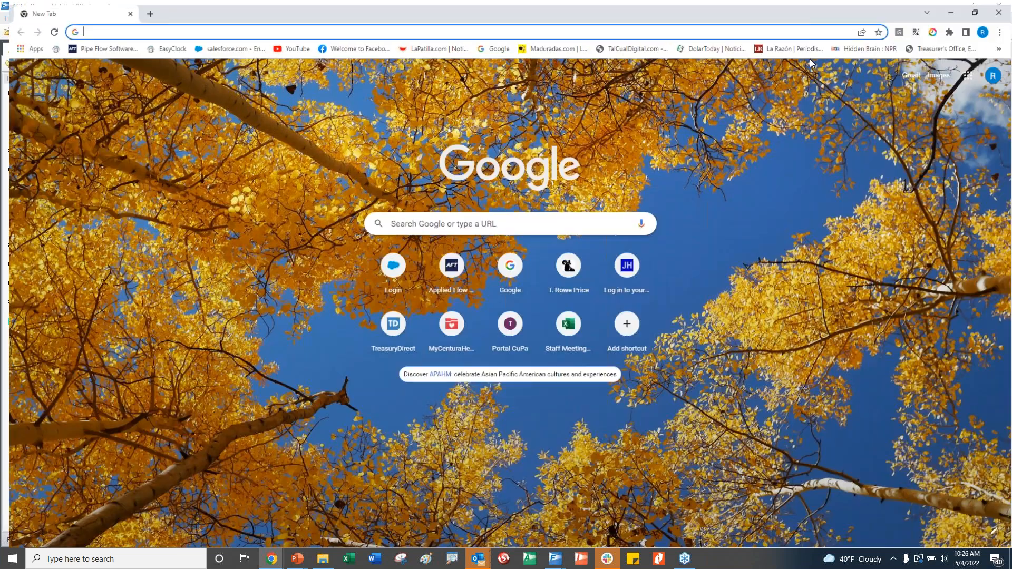
pyautogui.click(97, 45)
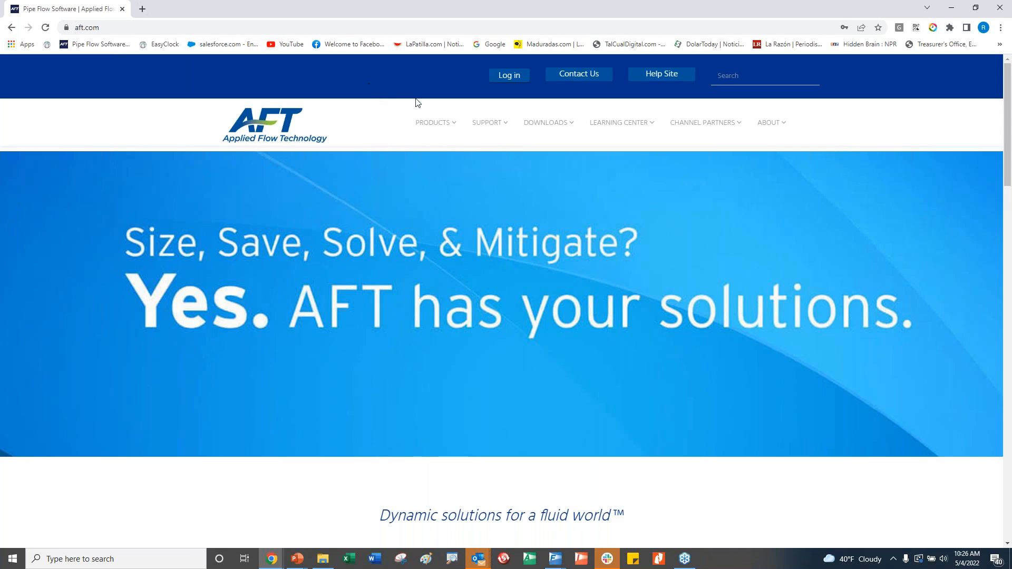
# Open the Case Studies in the Learning Center, review the category and application filters, and filter the studies by the Automotive industry.
pyautogui.moveTo(606, 135)
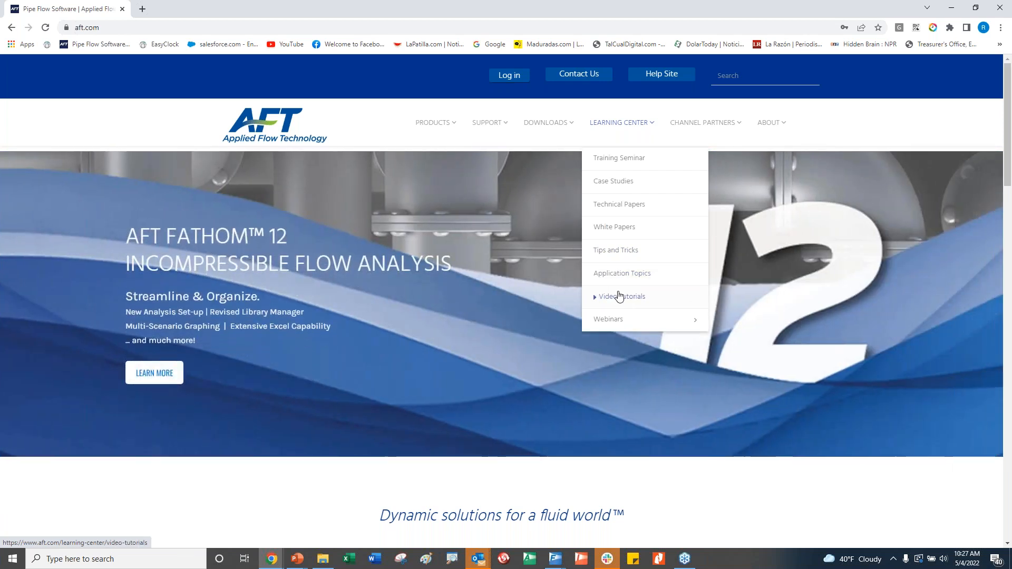
pyautogui.moveTo(609, 319)
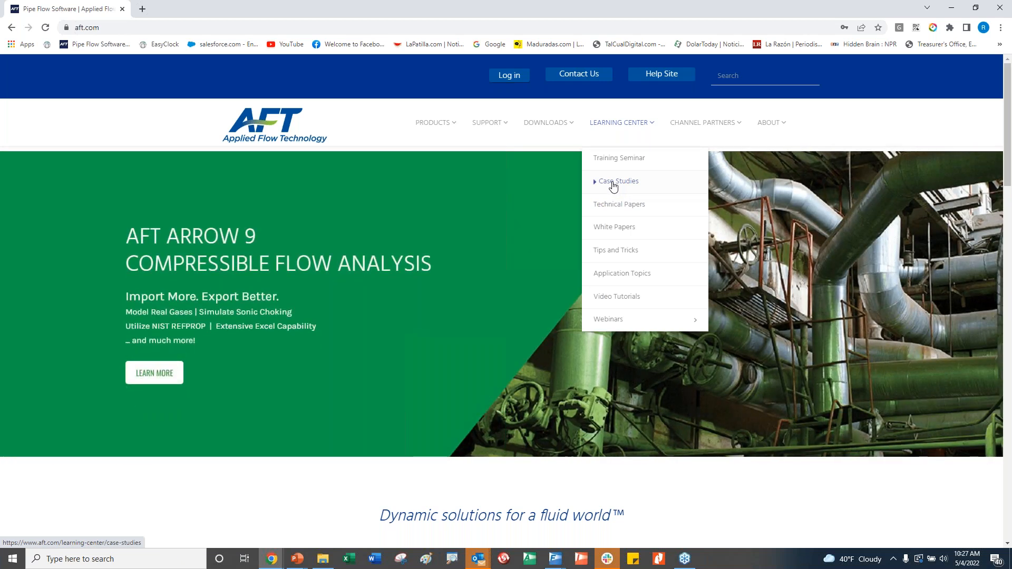
pyautogui.click(613, 186)
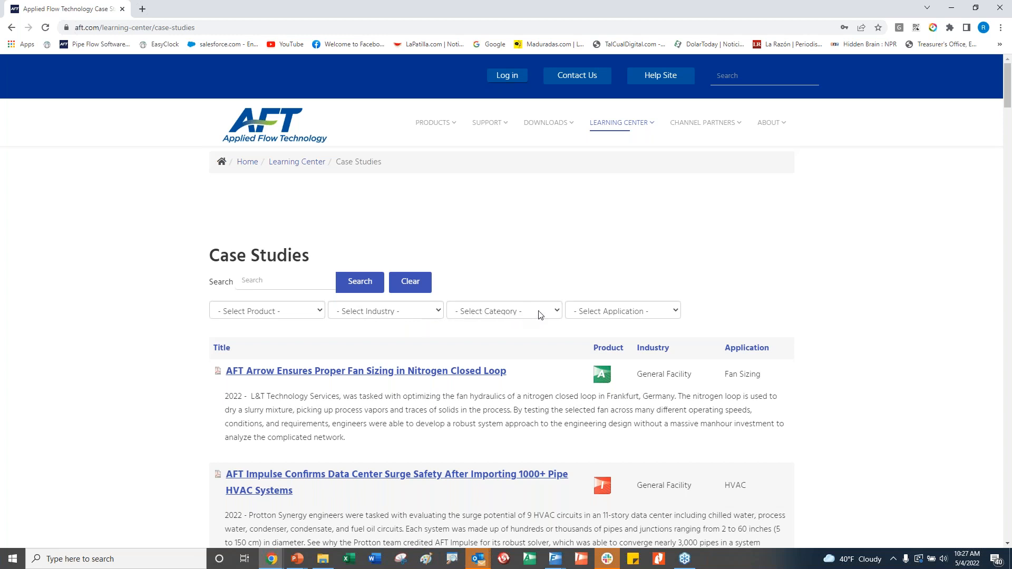
pyautogui.click(556, 311)
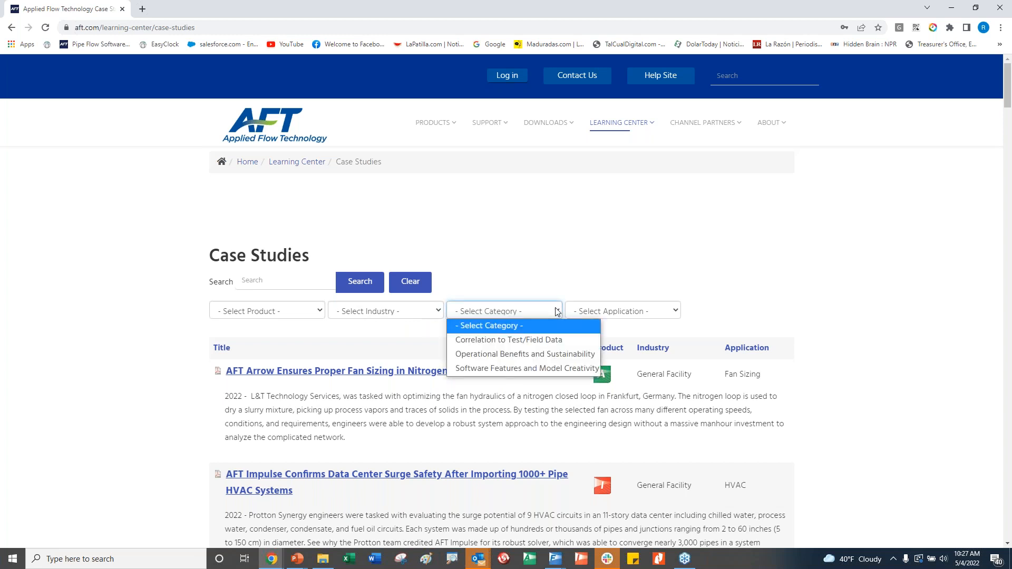
pyautogui.click(623, 312)
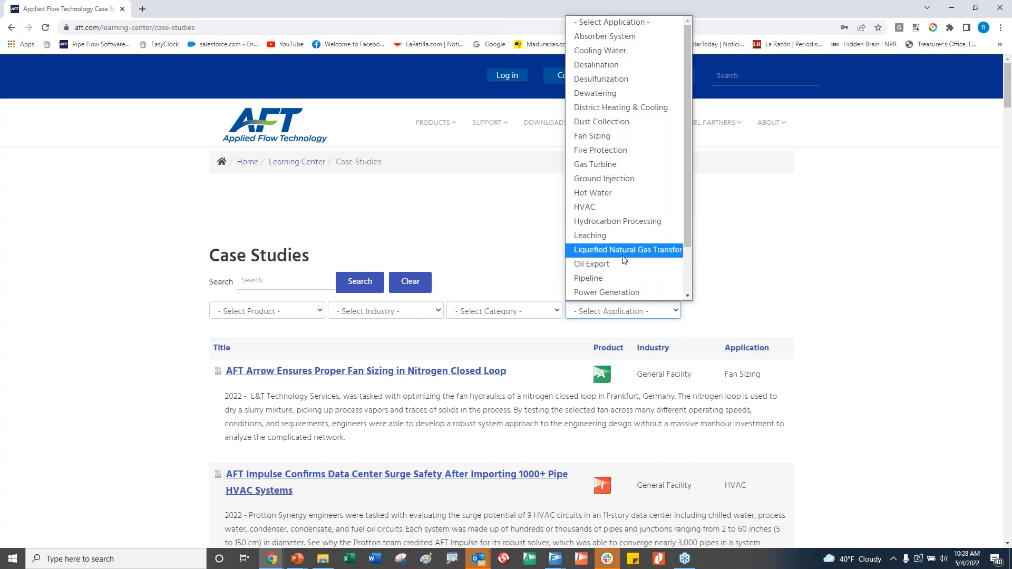
pyautogui.click(511, 245)
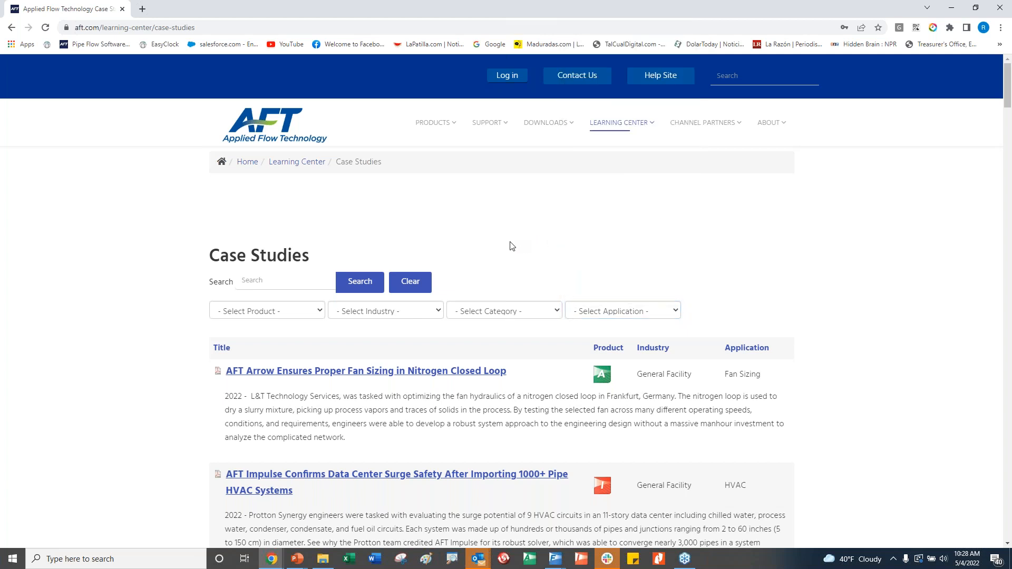
pyautogui.click(440, 310)
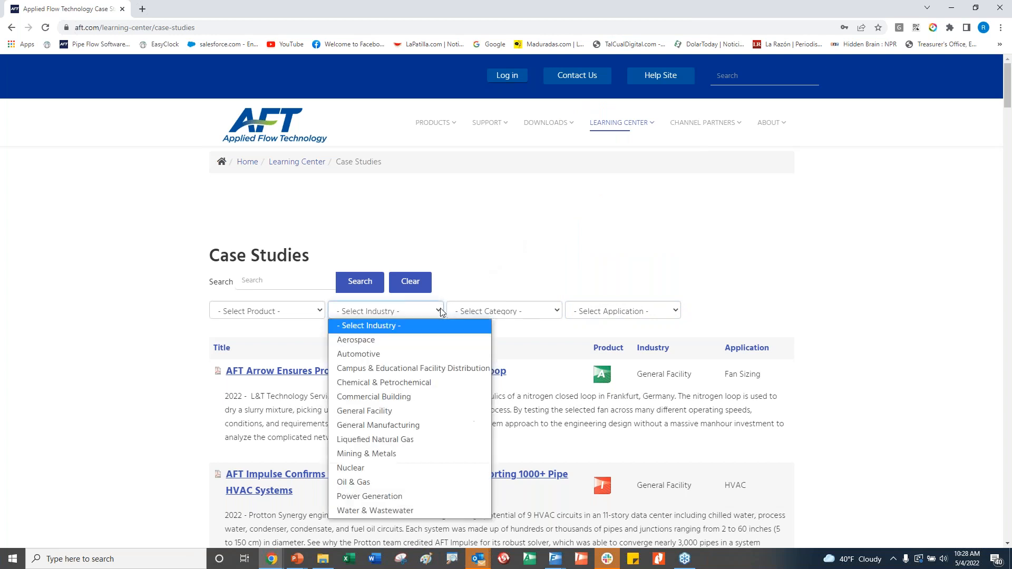
pyautogui.click(414, 355)
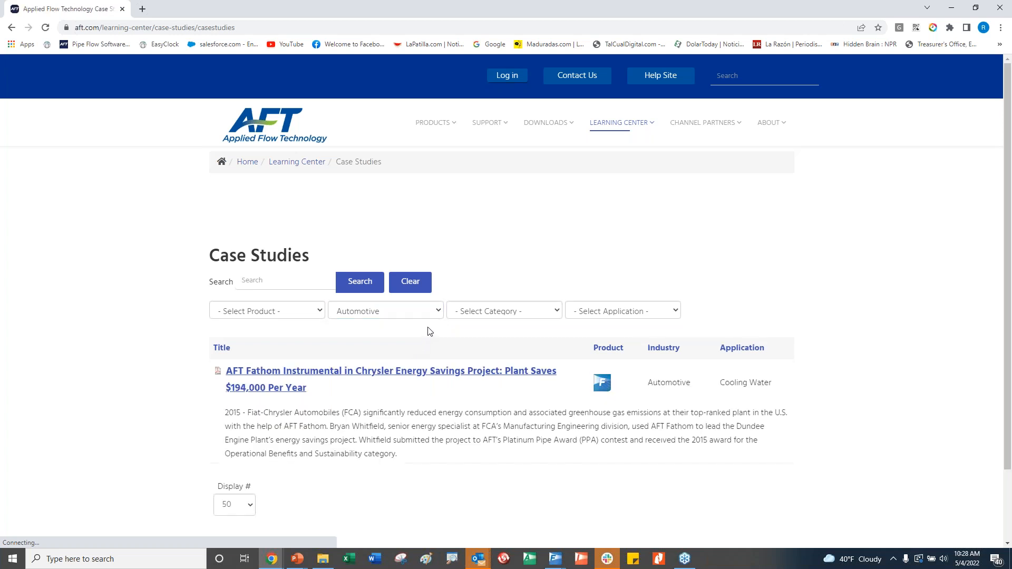
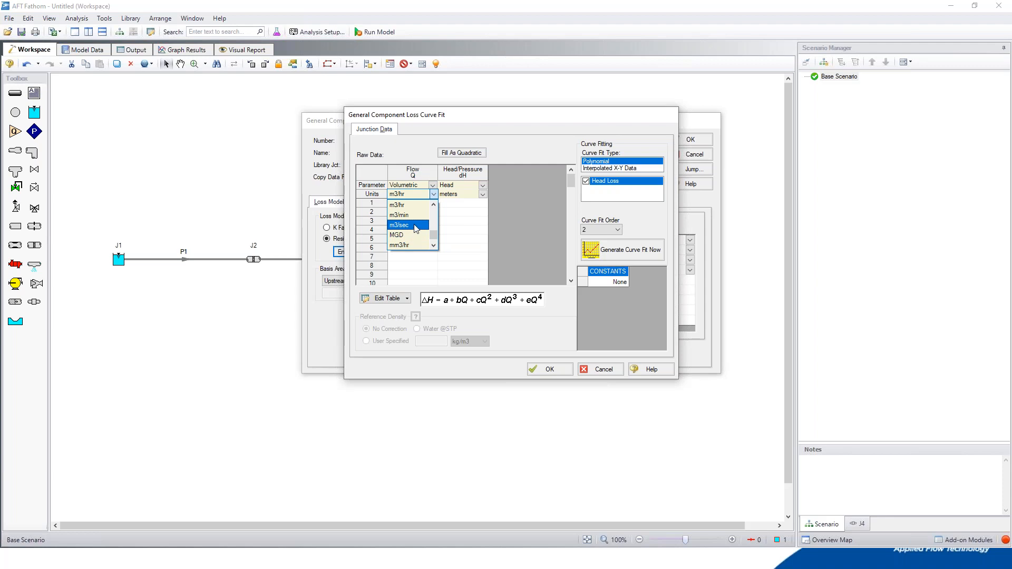
# Enter a pressure loss point of 1.72 bar at 0.0441 m3/sec for general component J4, fill it as quadratic, and generate the curve fit.
pyautogui.click(484, 186)
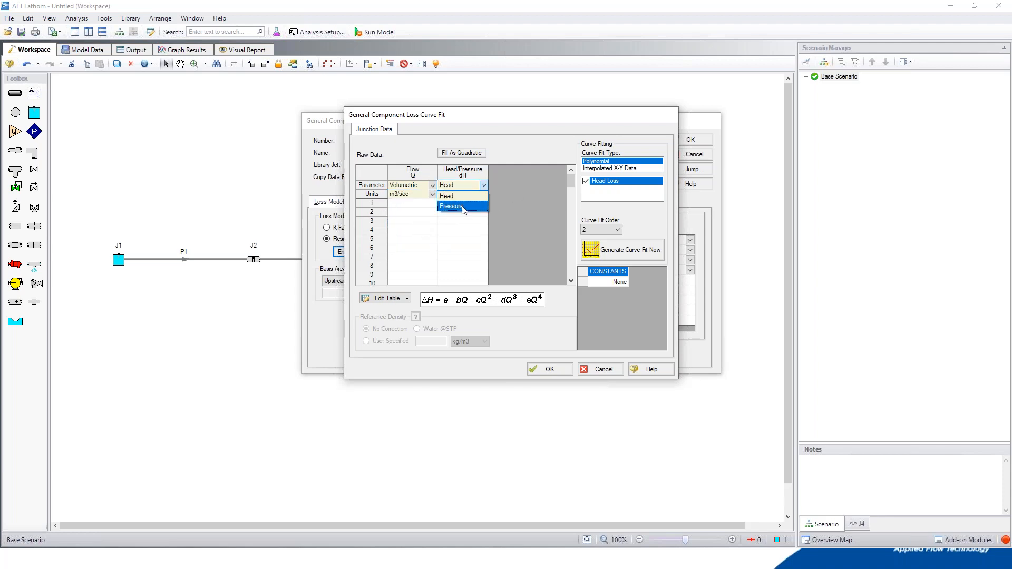
pyautogui.click(463, 208)
pyautogui.click(463, 205)
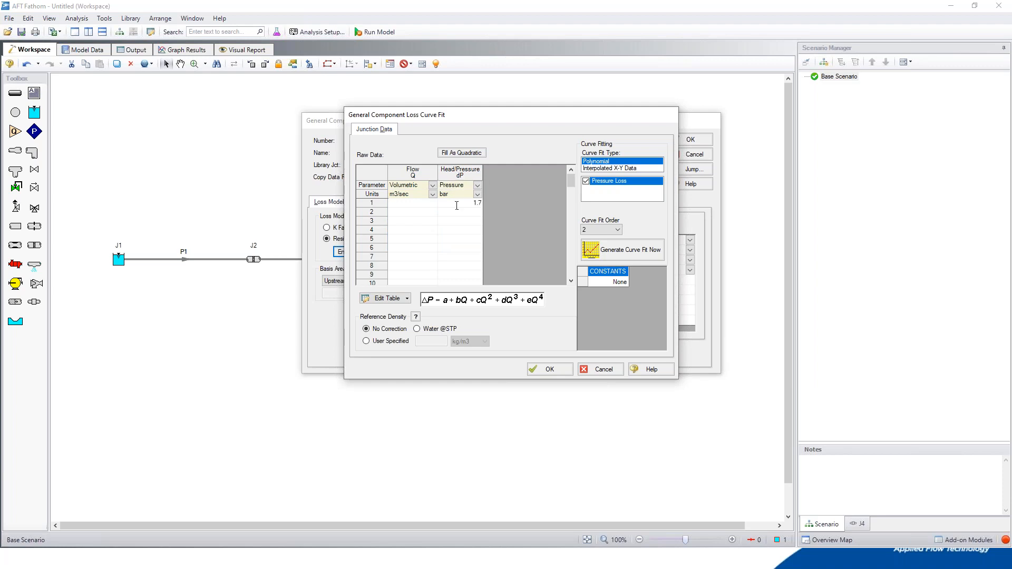
pyautogui.click(414, 203)
pyautogui.write('0.0441')
pyautogui.click(467, 157)
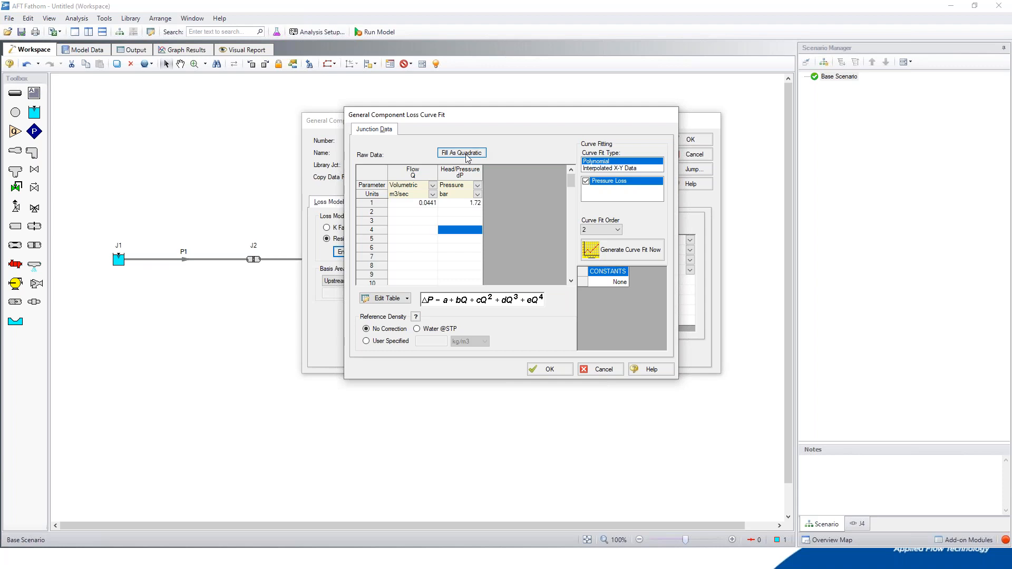
pyautogui.click(643, 254)
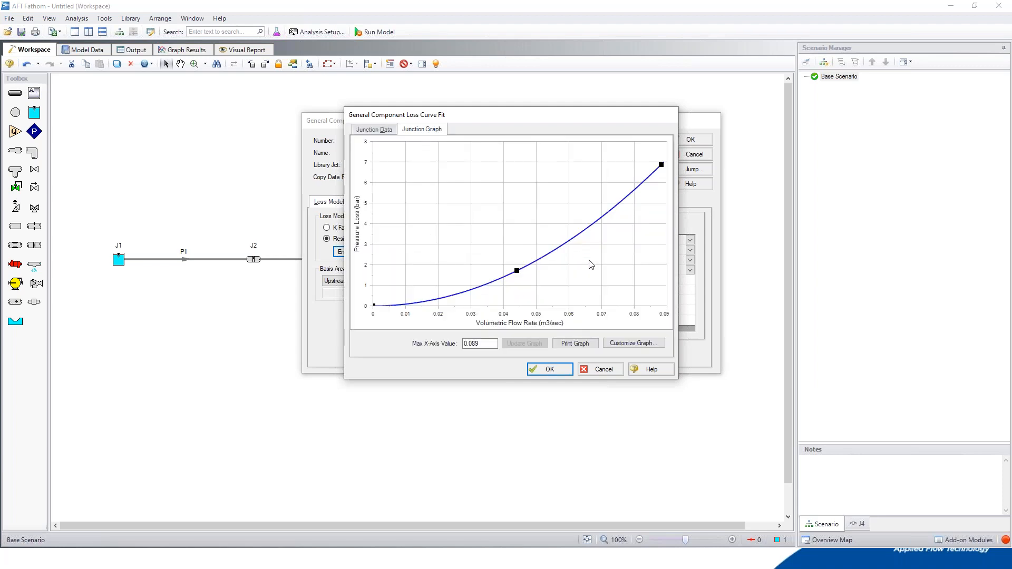
# Accept the resistance curve and confirm the properties of general component J4.
pyautogui.click(550, 369)
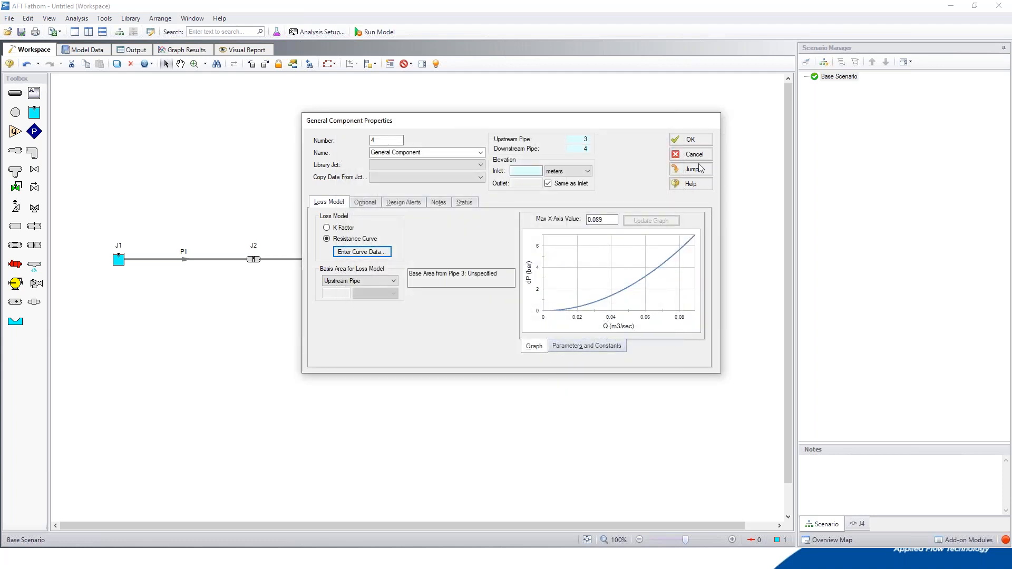
pyautogui.click(683, 143)
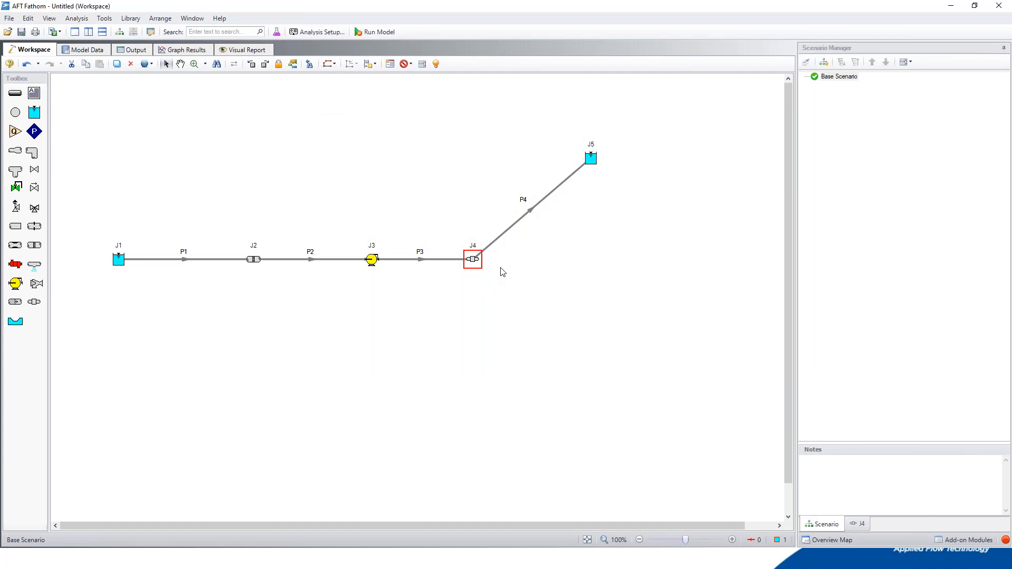
# Define reservoir J5 with a liquid surface elevation of 60 meters and a pipe elevation of 54.5 meters.
pyautogui.doubleClick(591, 159)
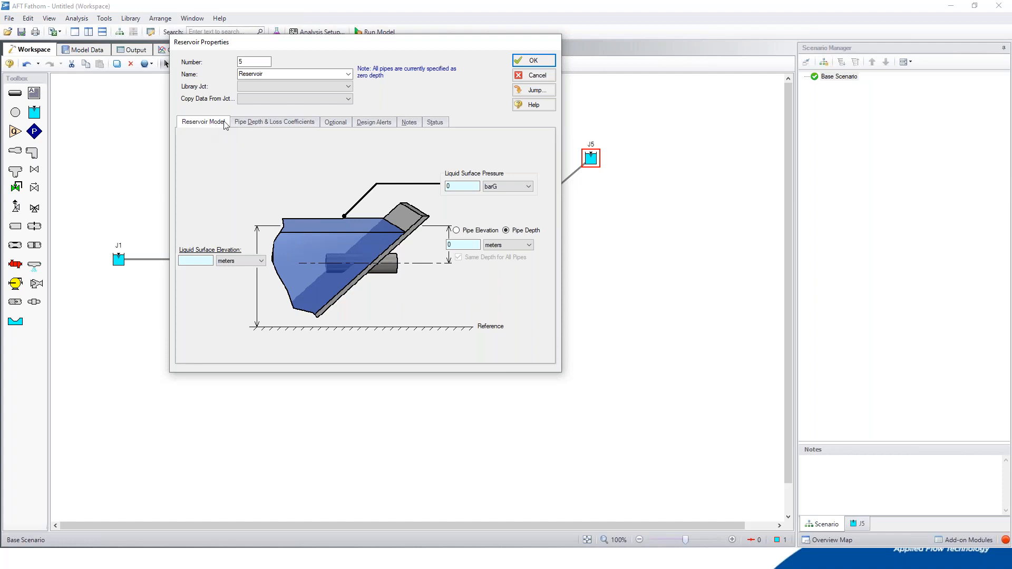
pyautogui.click(205, 260)
pyautogui.click(205, 261)
pyautogui.write('60')
pyautogui.click(456, 230)
pyautogui.click(463, 282)
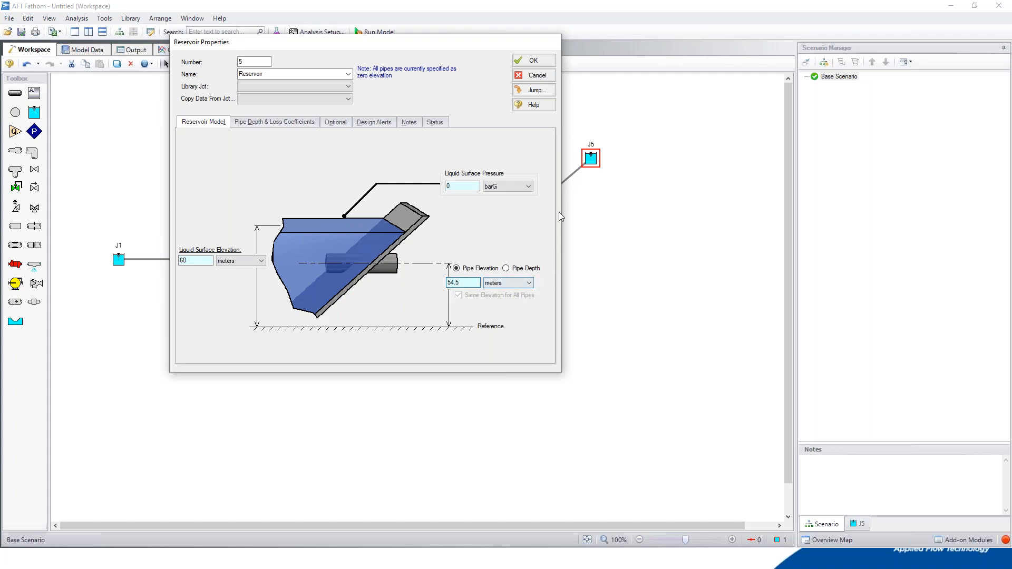
pyautogui.click(541, 62)
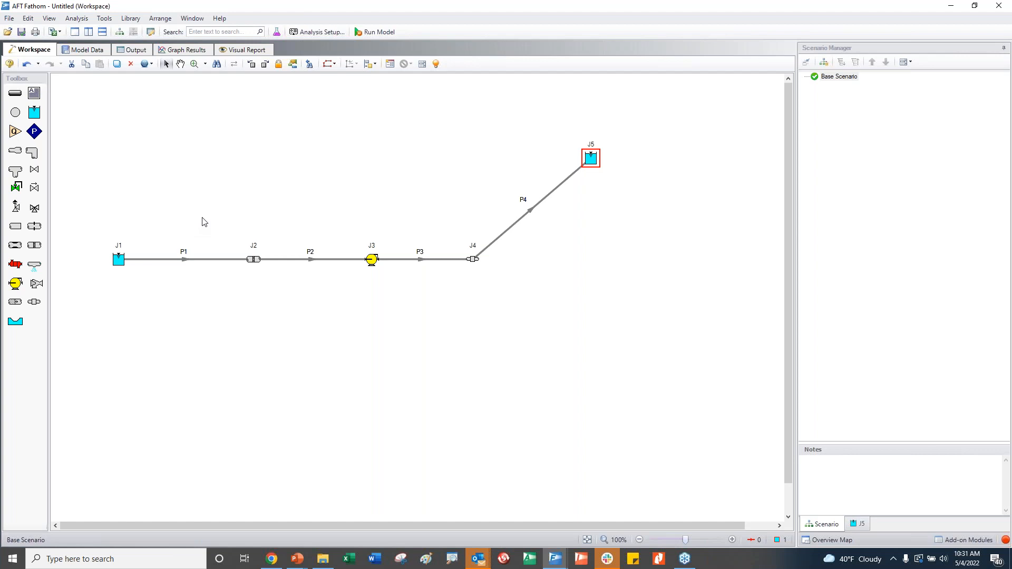
# Select screen J2, pipe P2 and pump J3 with a selection window that fully encloses them.
pyautogui.moveTo(201, 217); pyautogui.dragTo(439, 330)
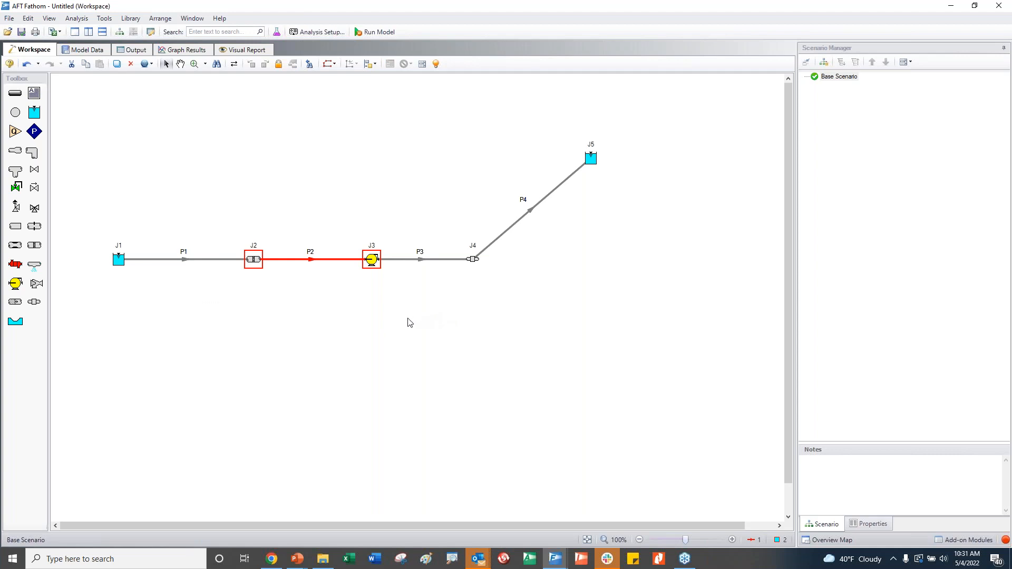
pyautogui.click(301, 315)
pyautogui.moveTo(217, 233); pyautogui.dragTo(399, 315)
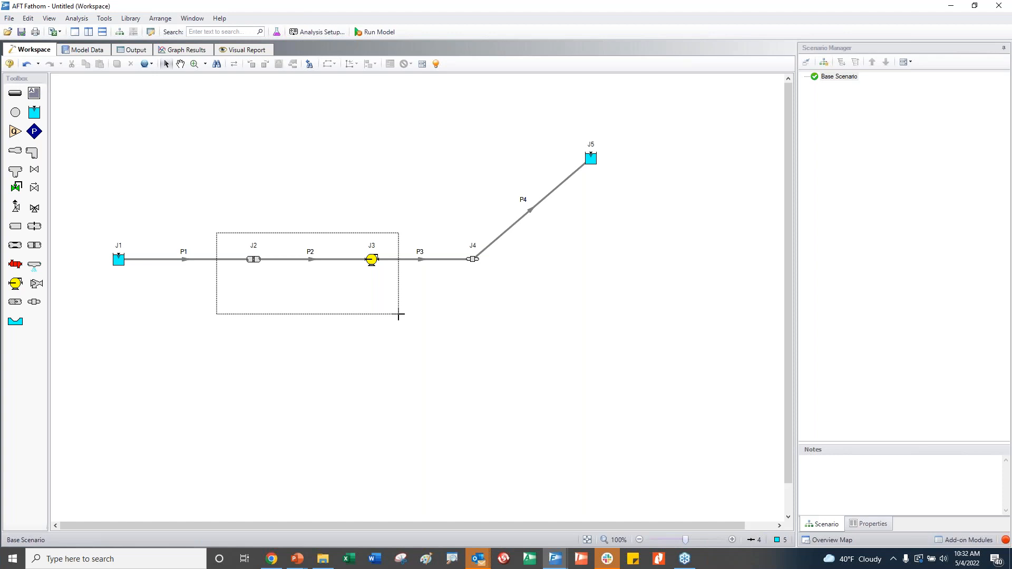
pyautogui.moveTo(399, 315); pyautogui.dragTo(399, 315)
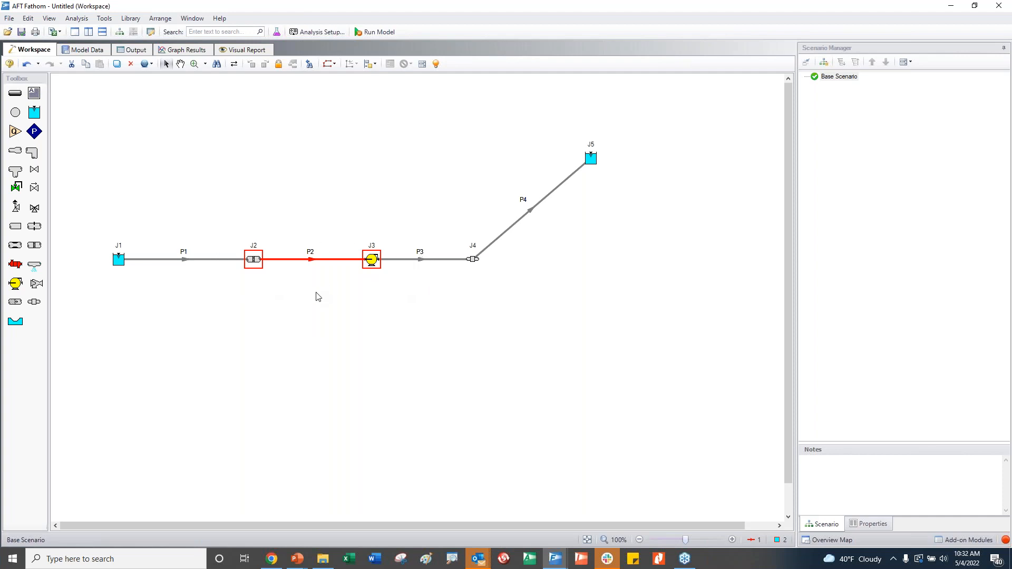
# Select pipes P1 to P3 with junctions J2 and J3 using a crossing window, and clear the selection.
pyautogui.click(414, 280)
pyautogui.moveTo(439, 199); pyautogui.dragTo(185, 317)
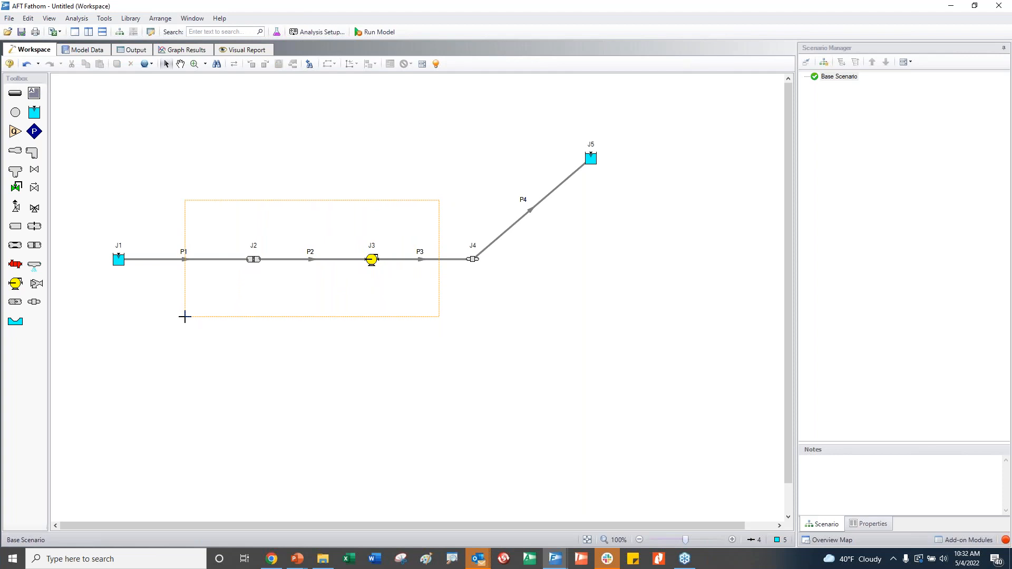
pyautogui.moveTo(184, 316); pyautogui.dragTo(183, 316)
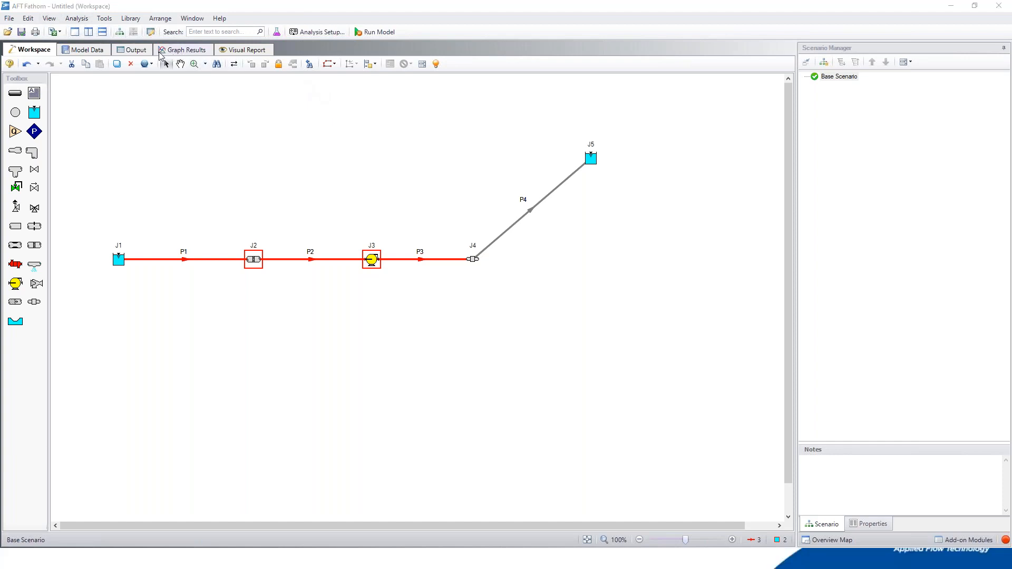
pyautogui.click(27, 19)
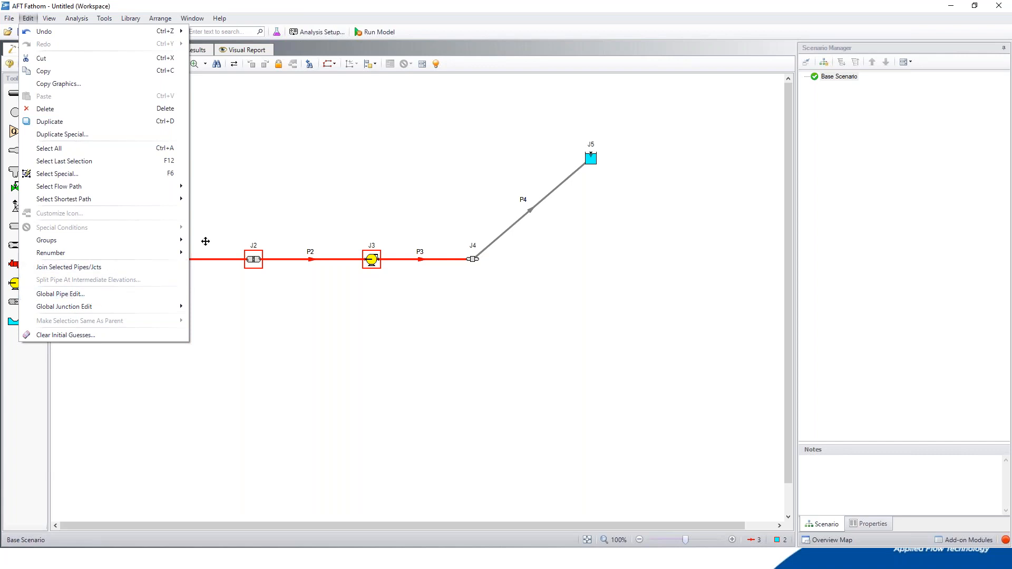
pyautogui.click(241, 193)
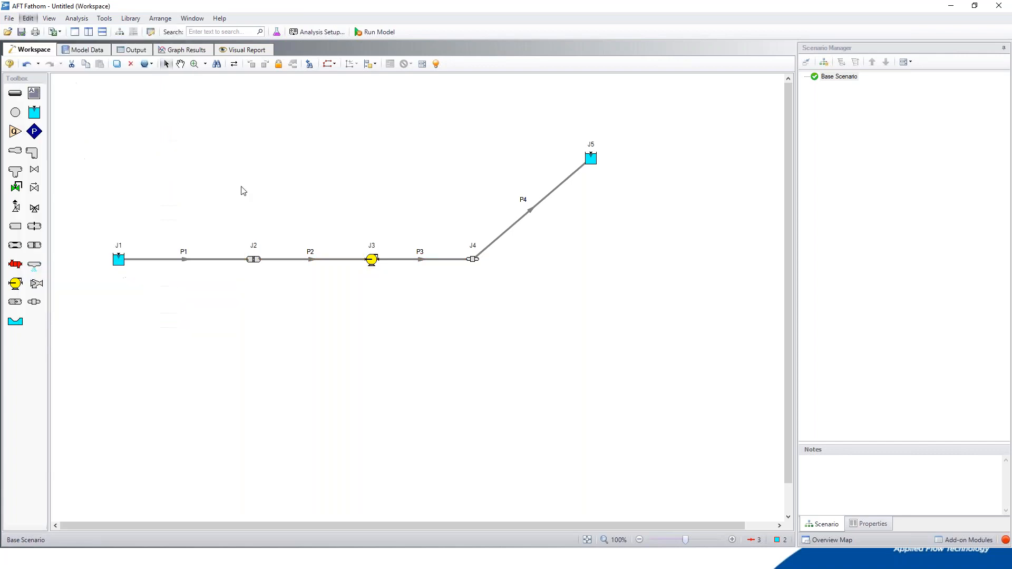
pyautogui.click(153, 64)
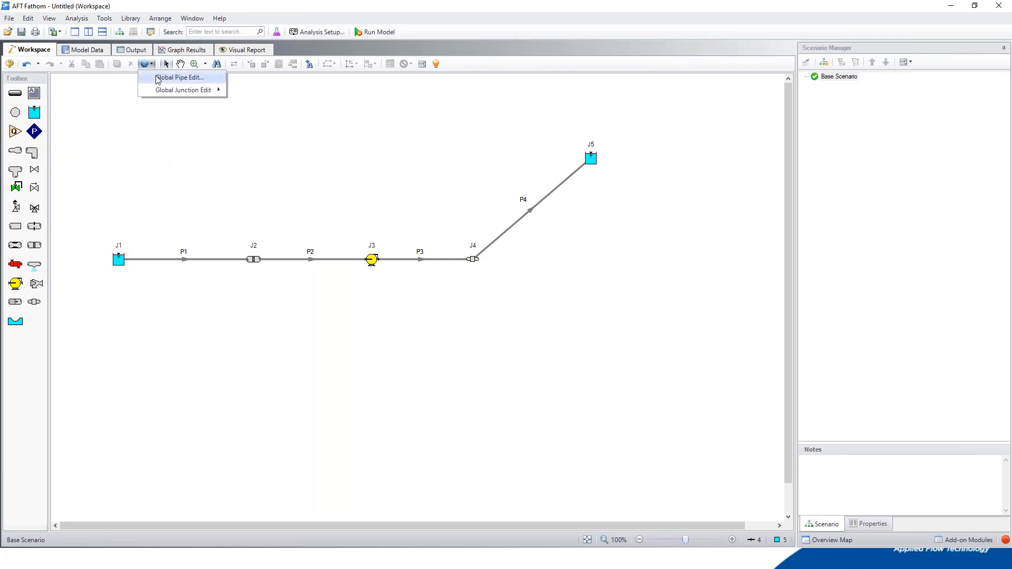
pyautogui.click(141, 128)
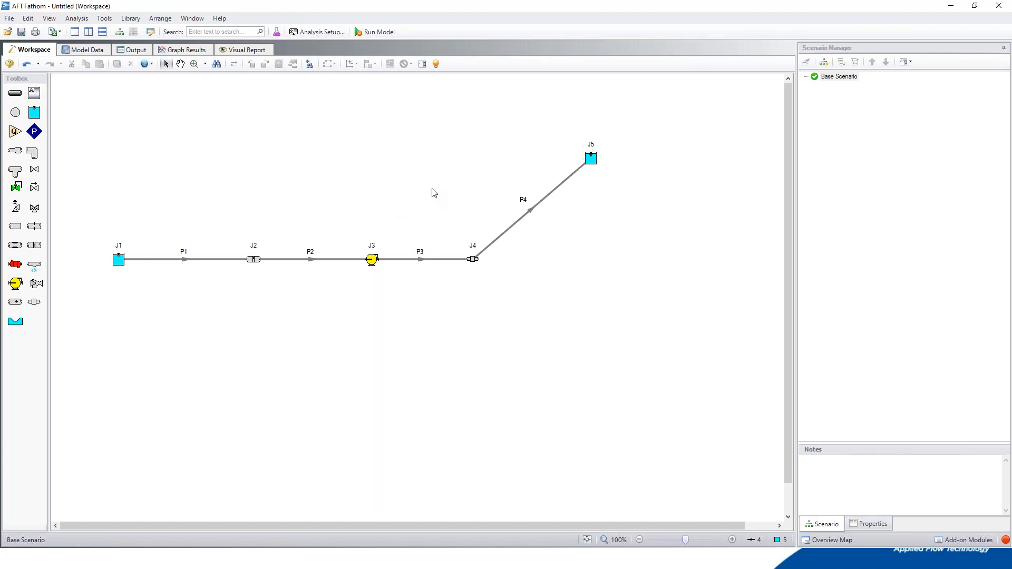
# Start a Global Pipe Edit for pipes P1, P2 and P3 from a crossing-window selection and open the pipe template data.
pyautogui.moveTo(445, 205); pyautogui.dragTo(198, 293)
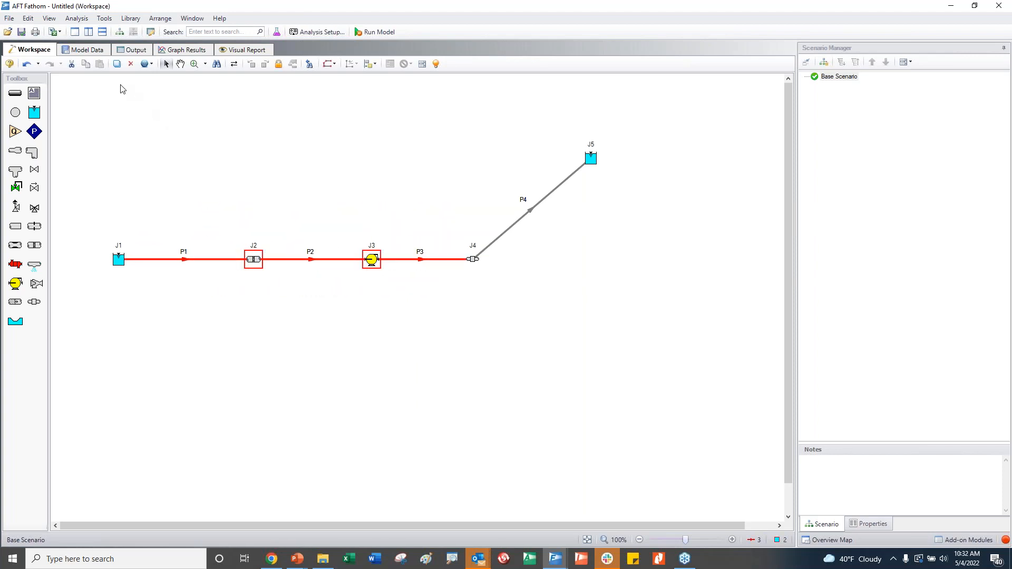
pyautogui.click(146, 64)
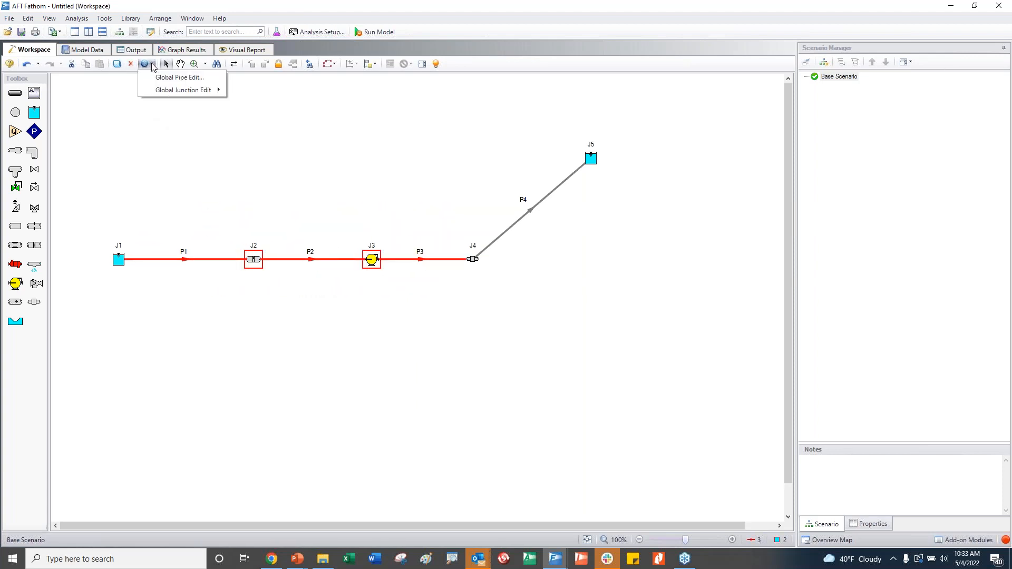
pyautogui.click(159, 77)
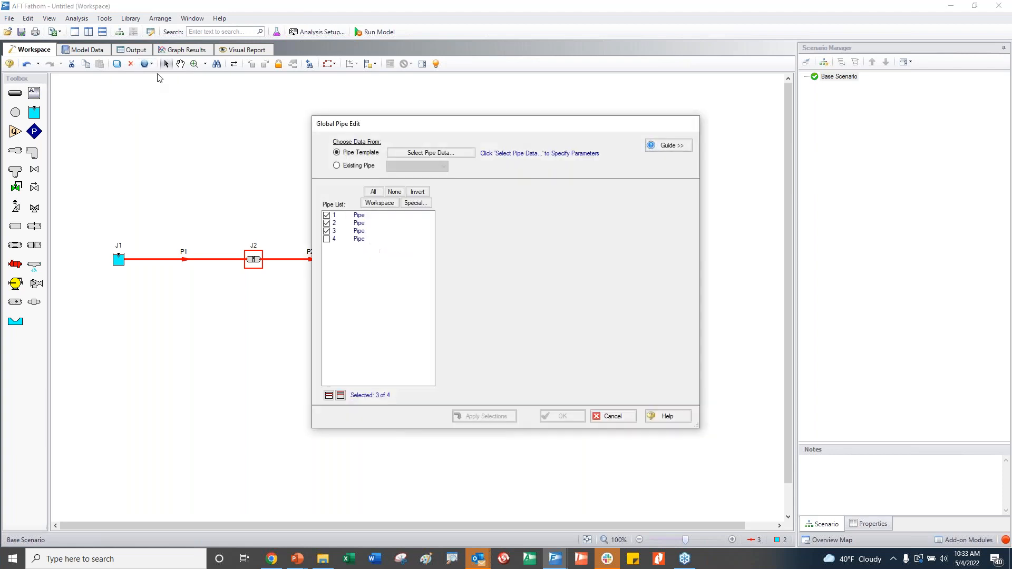
pyautogui.moveTo(407, 125); pyautogui.dragTo(341, 113)
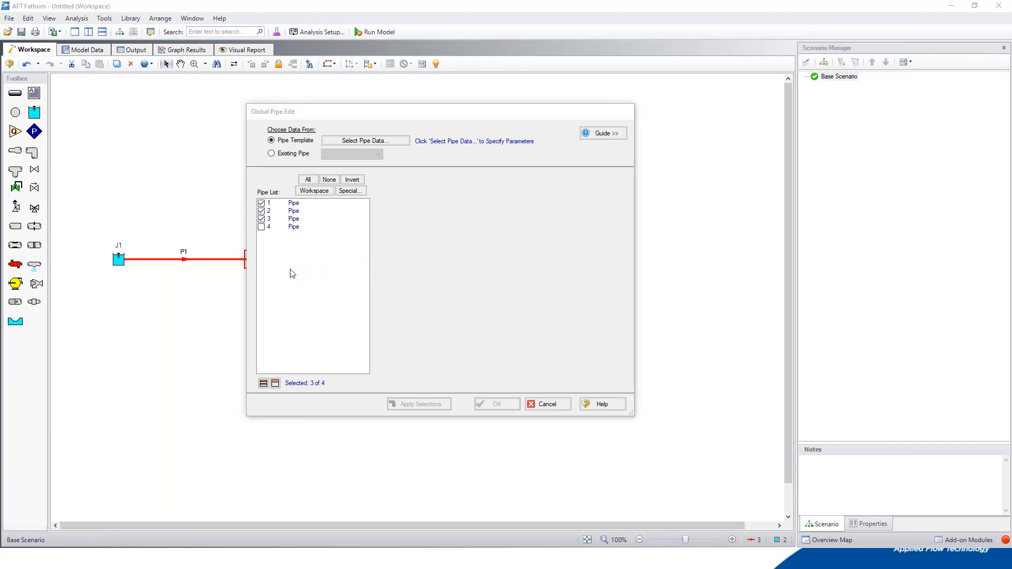
pyautogui.click(261, 219)
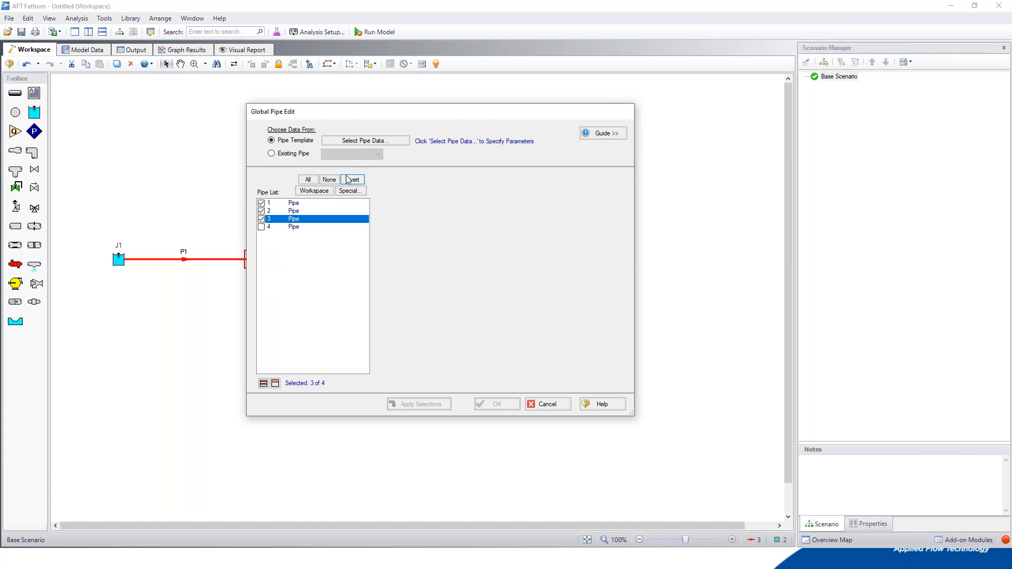
pyautogui.click(390, 144)
pyautogui.click(389, 141)
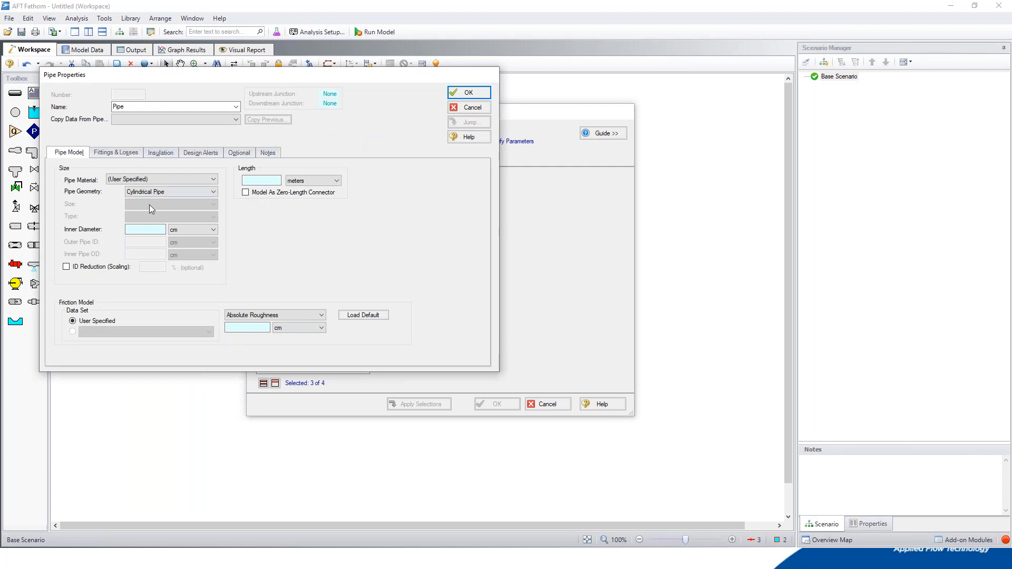
# Set the template pipe's material to Steel - ANSI and its size to 4 inch.
pyautogui.click(216, 180)
pyautogui.scroll(-3, 214, 202)
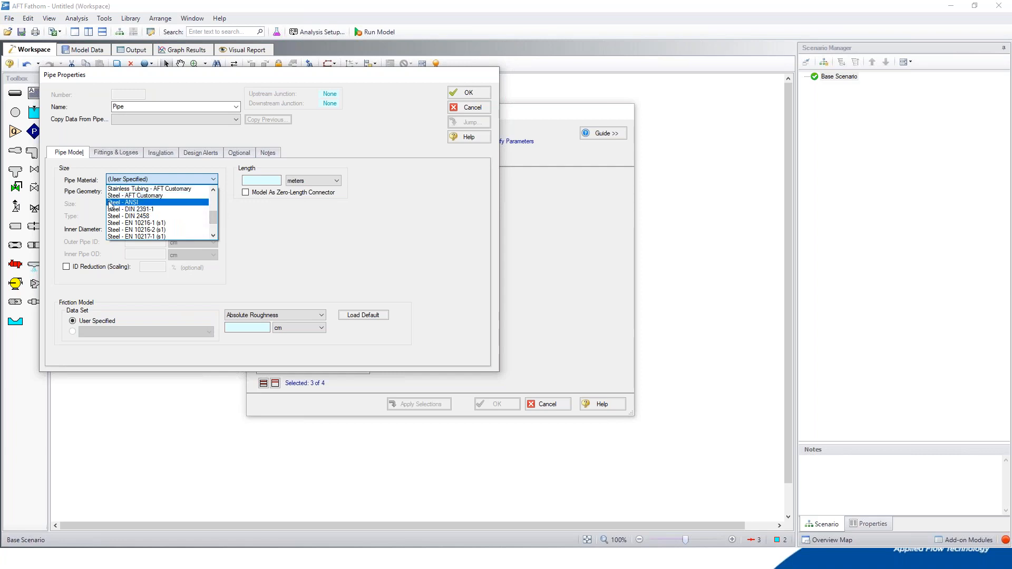
pyautogui.click(109, 203)
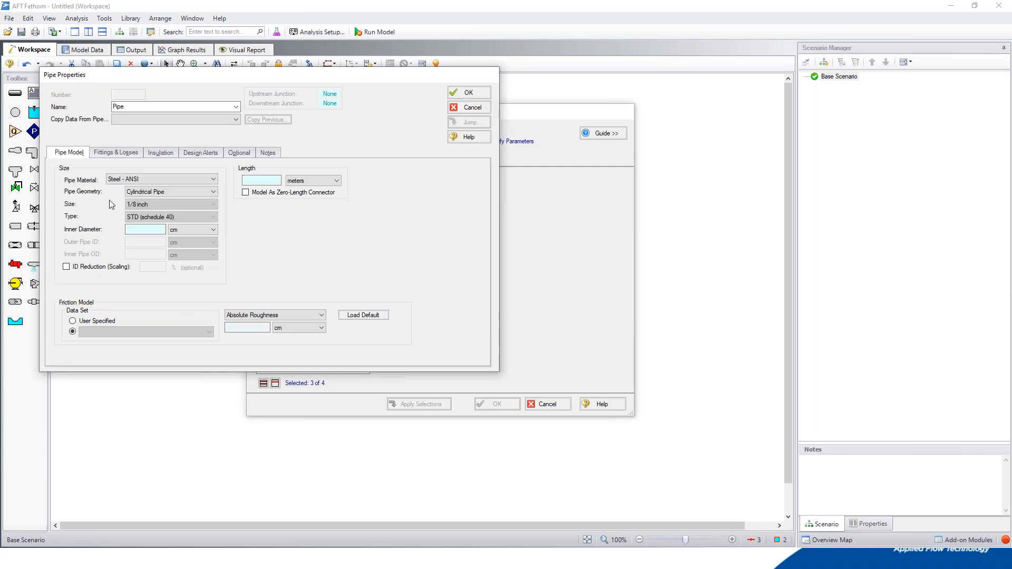
pyautogui.click(213, 204)
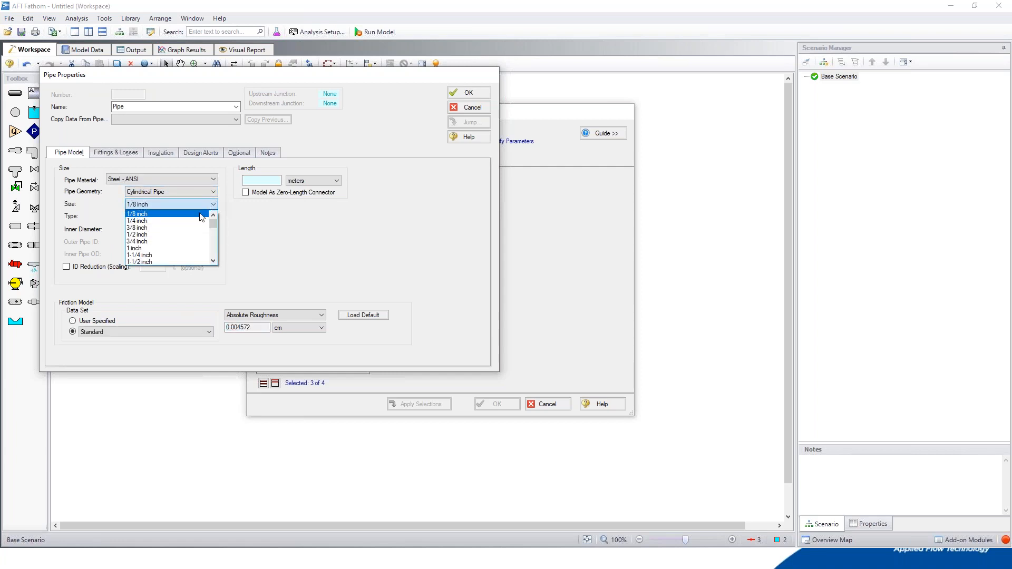
pyautogui.moveTo(213, 223); pyautogui.dragTo(213, 233)
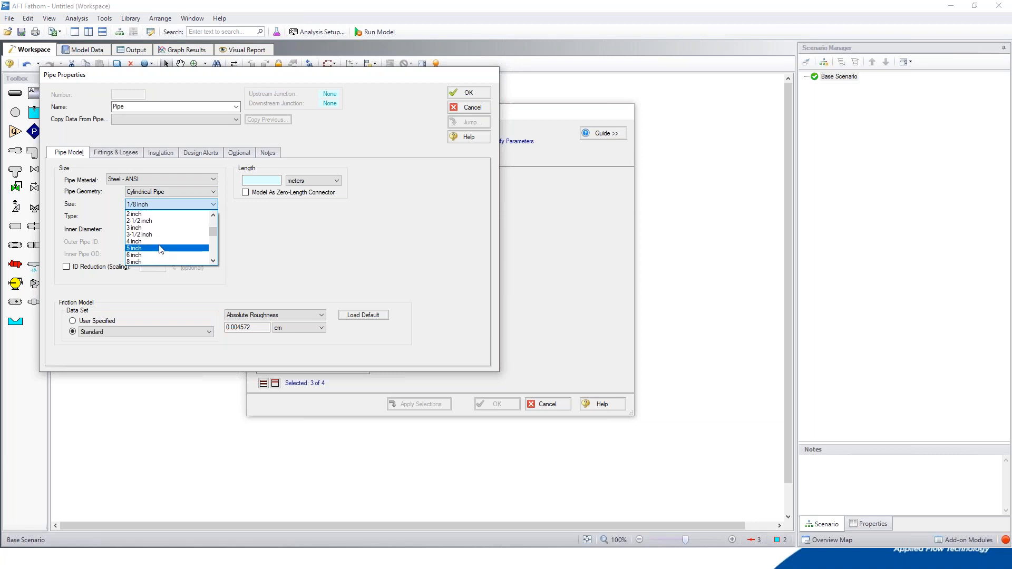
pyautogui.click(161, 242)
# Set the template pipe's length to 8 meters, leaving it not modeled as a zero-length connector.
pyautogui.click(277, 176)
pyautogui.write('8')
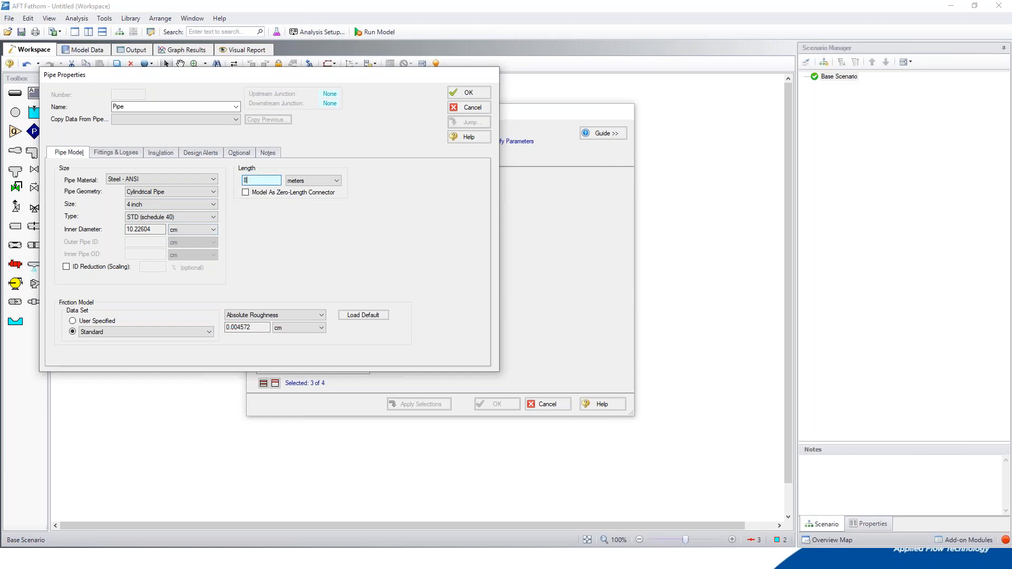
pyautogui.click(287, 195)
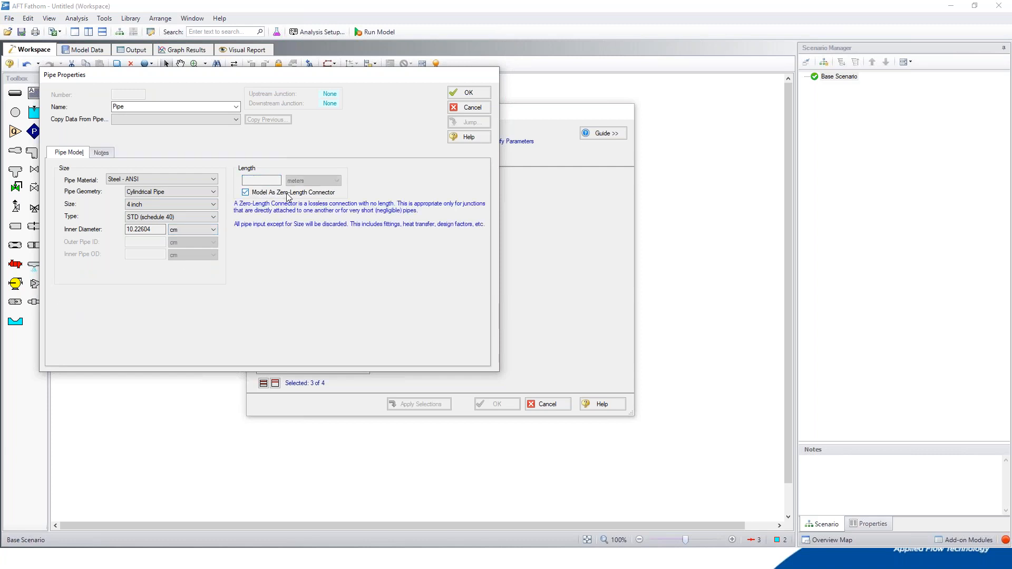
pyautogui.click(245, 192)
pyautogui.click(253, 181)
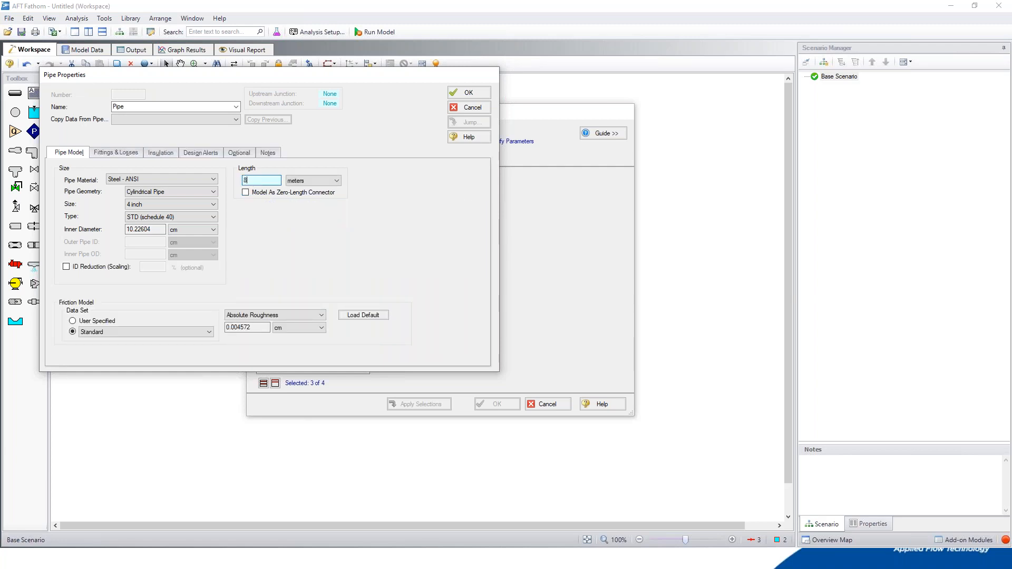
# Display the nominal pipe size on the workspace and accept the template pipe's properties.
pyautogui.click(240, 153)
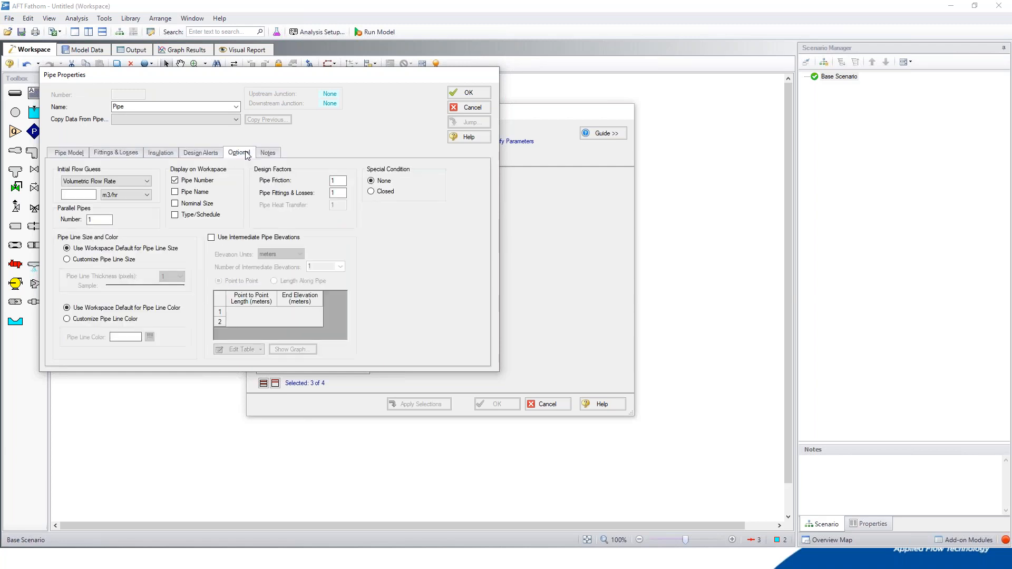
pyautogui.click(198, 203)
pyautogui.click(467, 94)
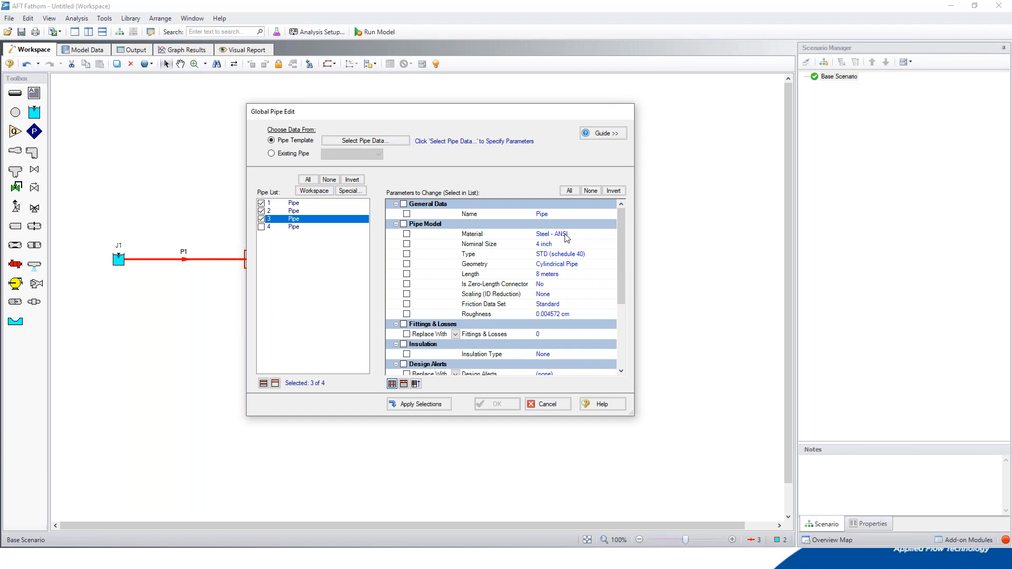
# Apply all template parameters to pipes 1, 2 and 3 and confirm the global edit.
pyautogui.click(569, 190)
pyautogui.click(424, 405)
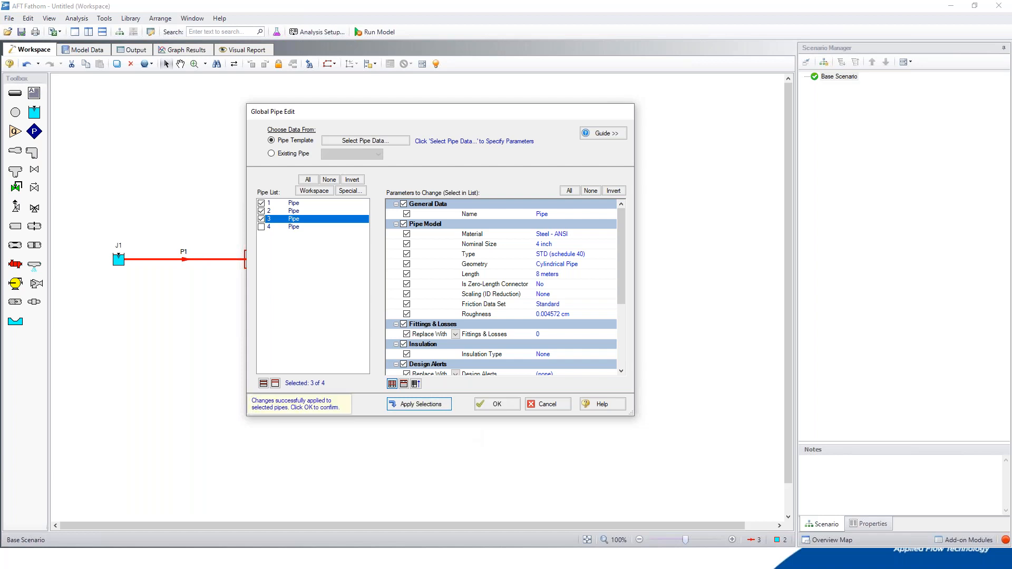
pyautogui.click(496, 404)
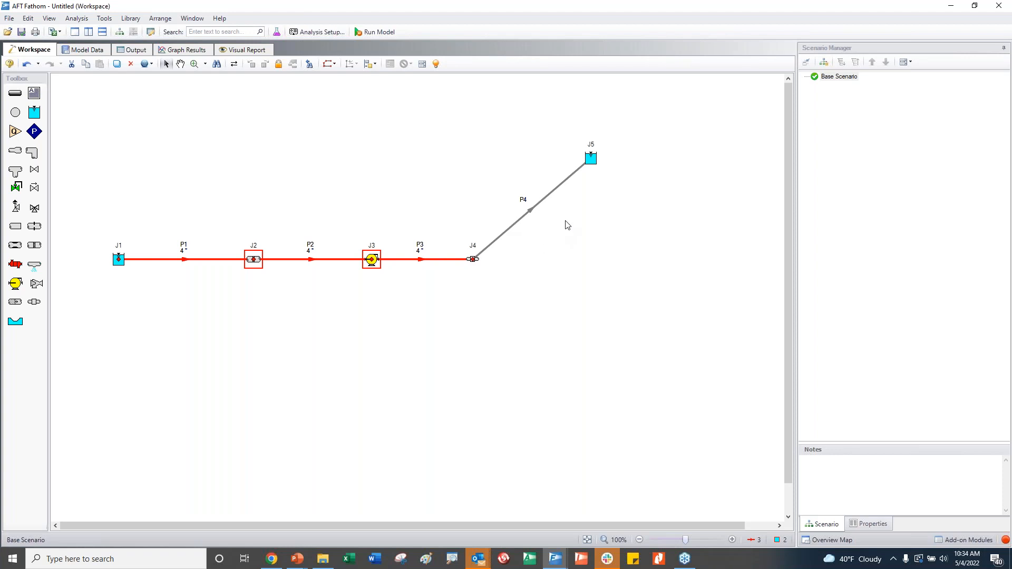
# Open the properties of pipe P4 and set its length to 300 meters.
pyautogui.click(572, 200)
pyautogui.click(522, 218)
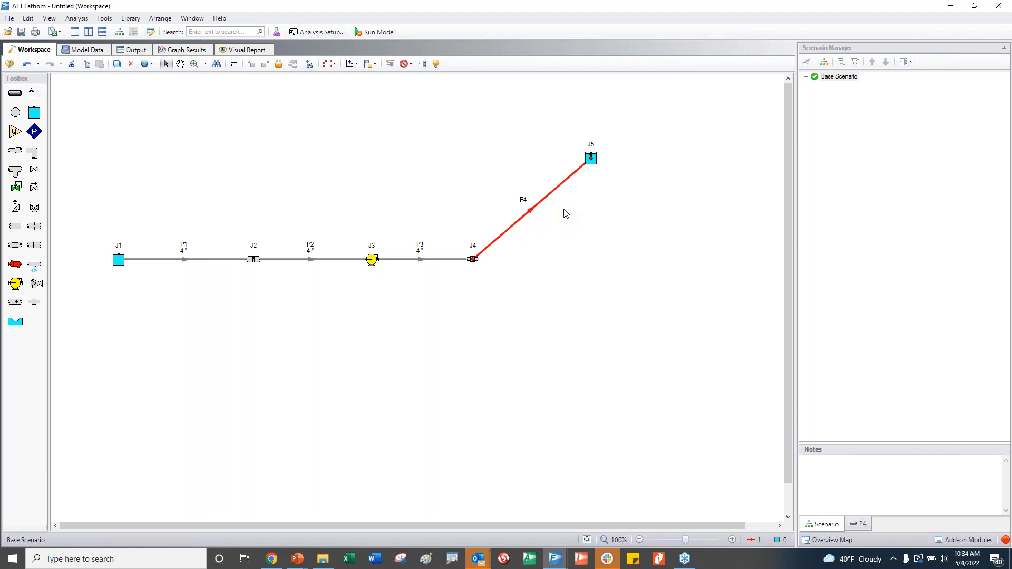
pyautogui.press('Return')
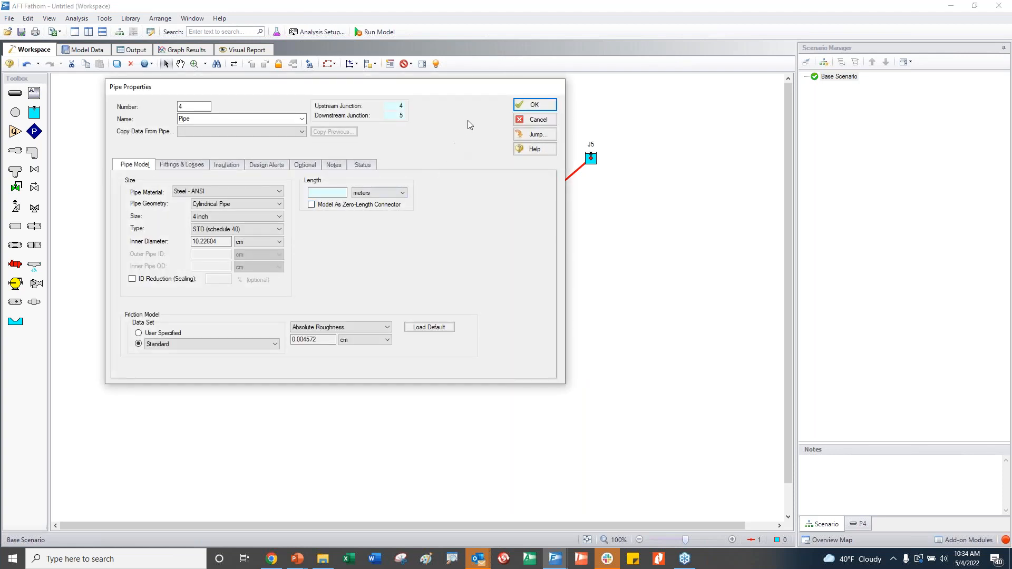
pyautogui.moveTo(485, 95); pyautogui.dragTo(526, 101)
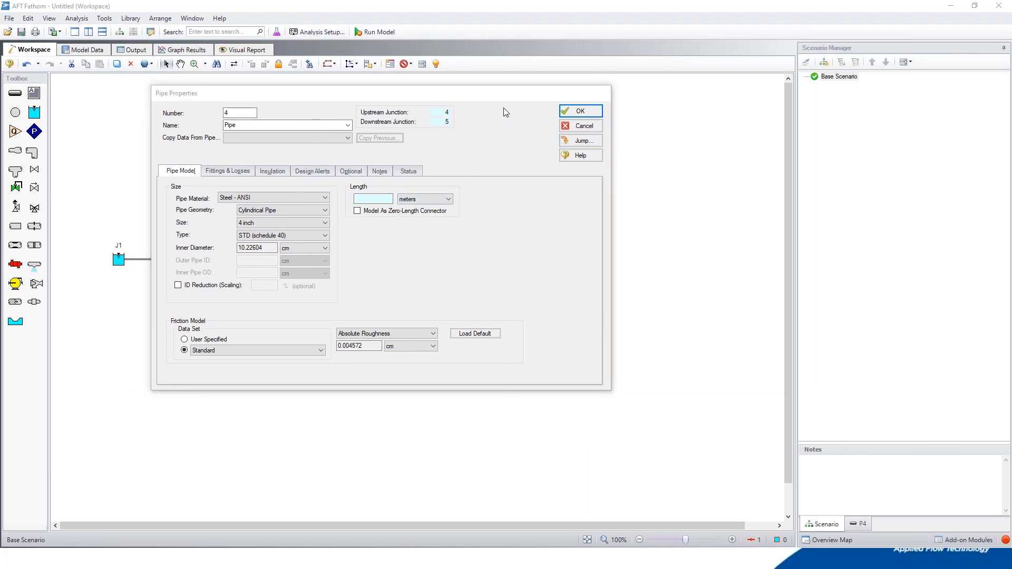
pyautogui.moveTo(507, 94); pyautogui.dragTo(685, 23)
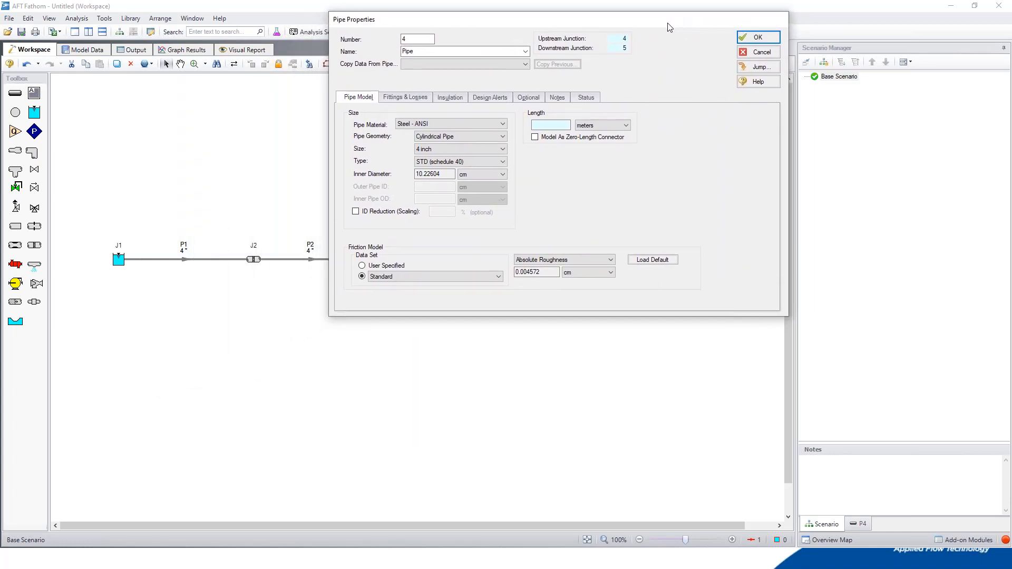
pyautogui.click(551, 124)
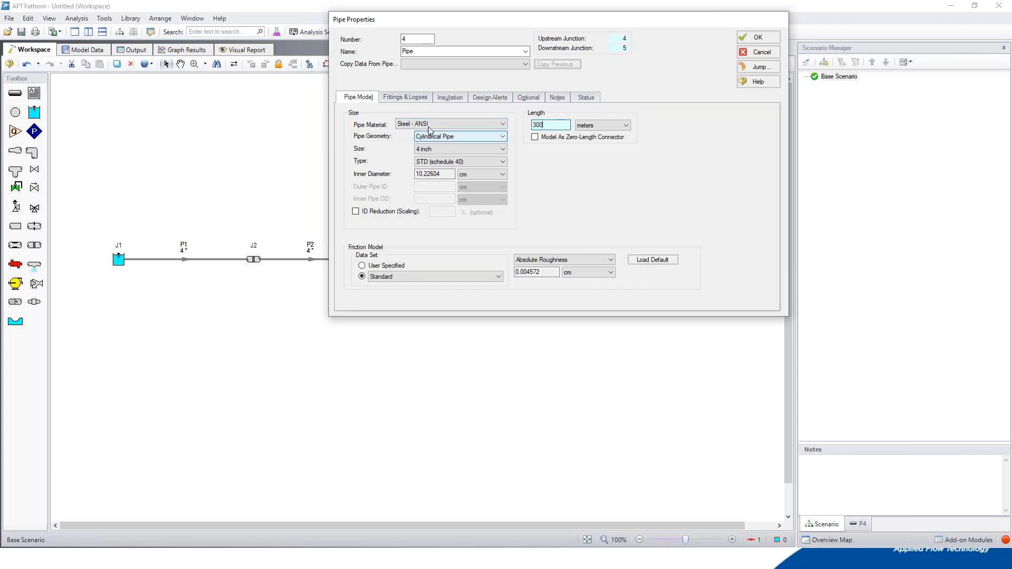
# Open the bend losses for pipe P4 and view the source reference for the standard threaded 90-degree bend.
pyautogui.click(426, 98)
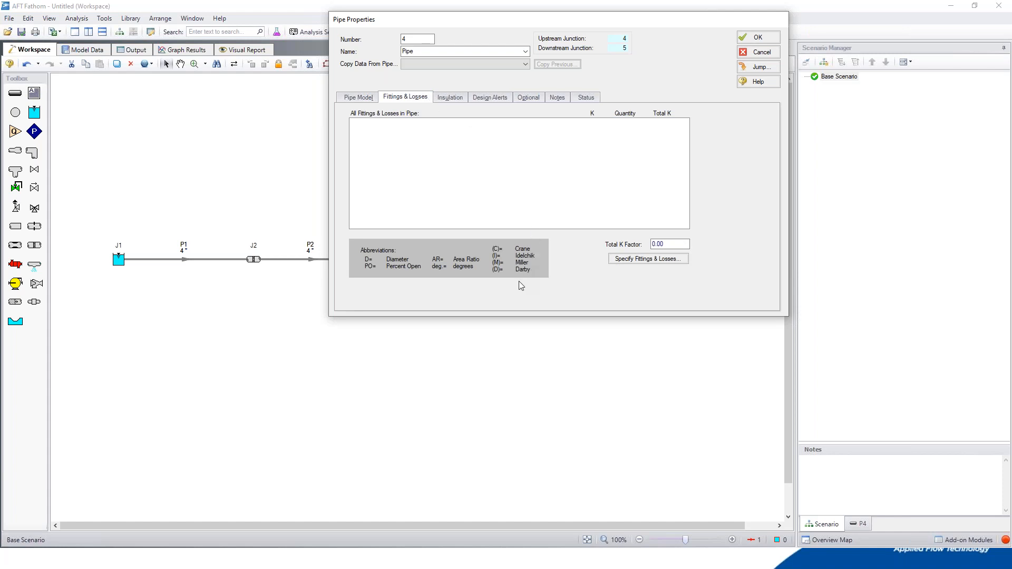
pyautogui.click(631, 260)
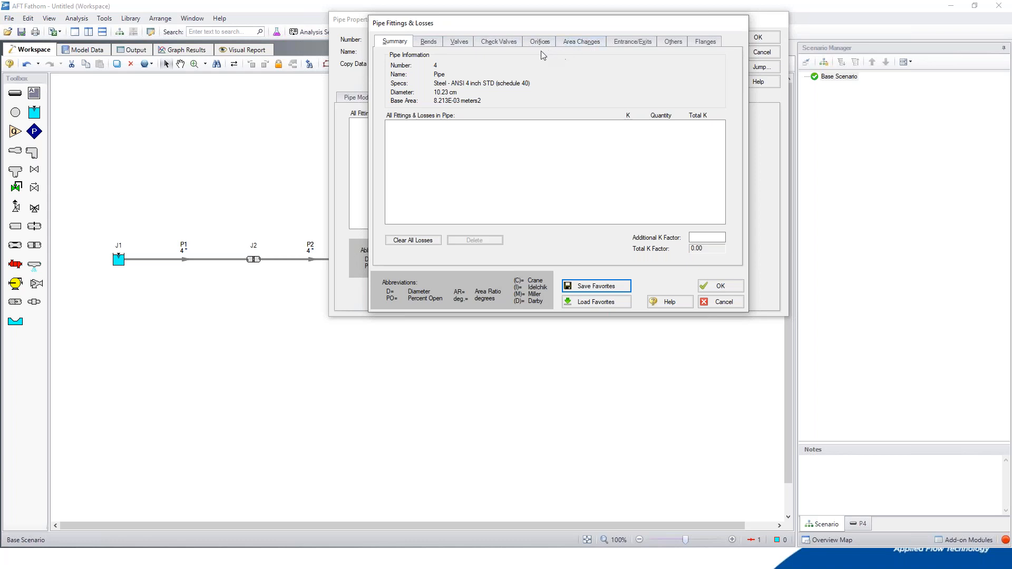
pyautogui.click(434, 42)
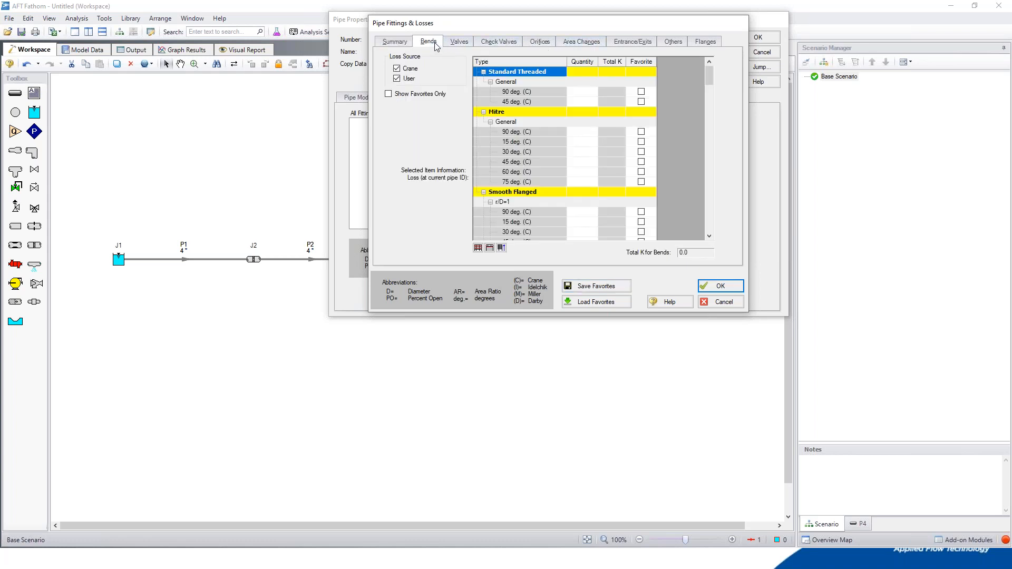
pyautogui.click(519, 94)
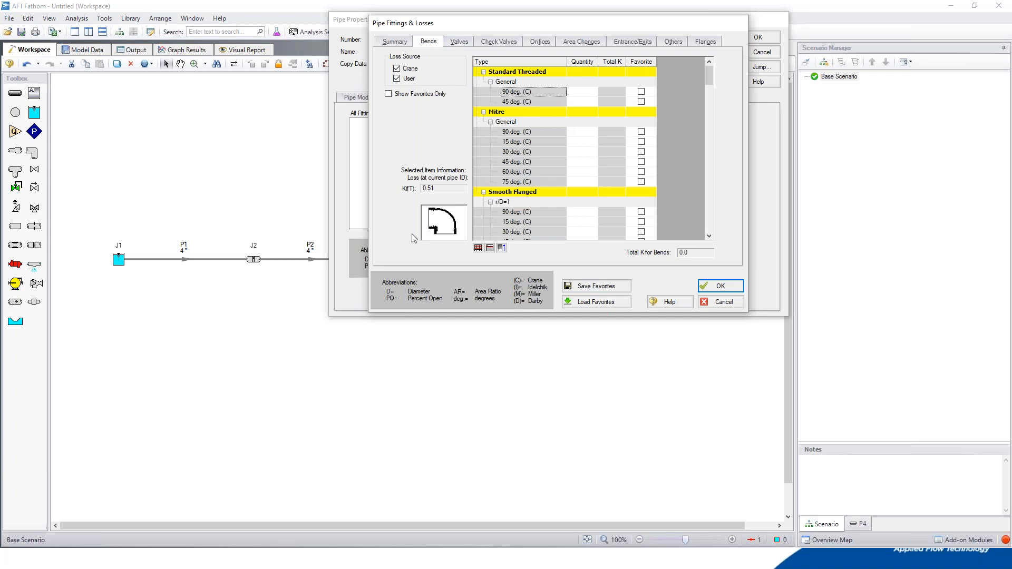
pyautogui.click(447, 223)
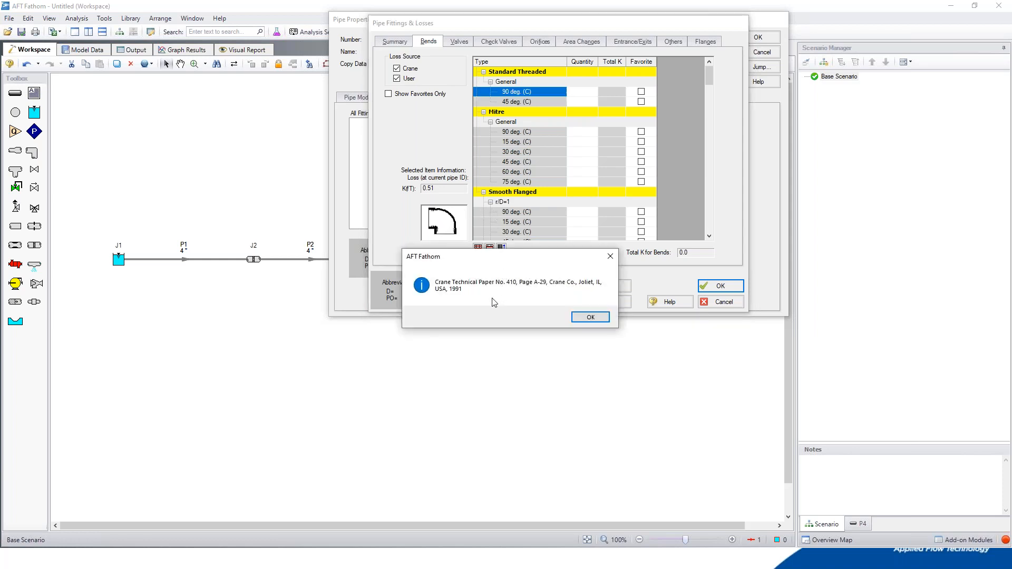
pyautogui.click(614, 261)
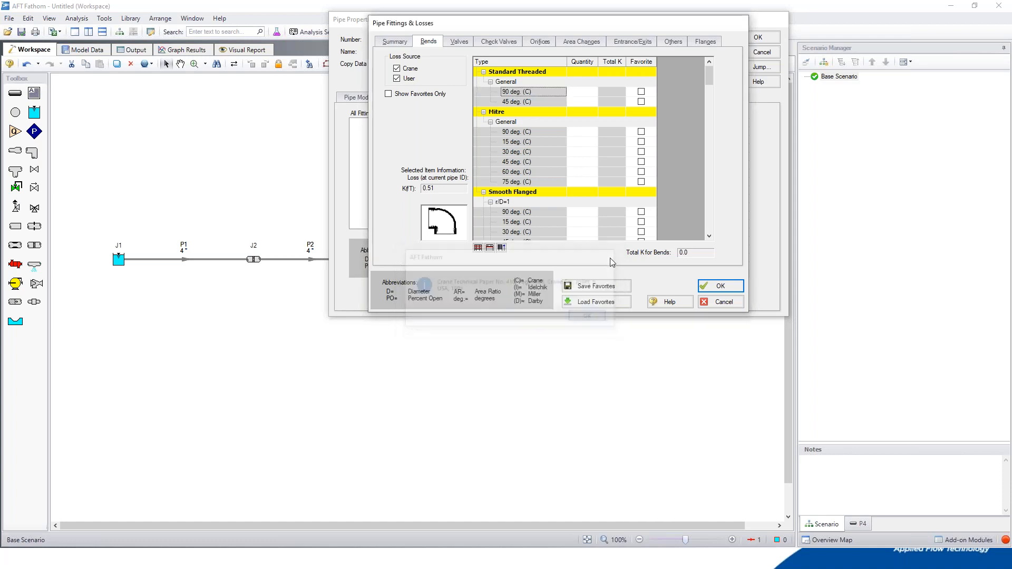
# Add five smooth flanged 90-degree bends with r/D=1.5 to pipe P4 and accept the fittings and pipe properties.
pyautogui.scroll(-5, 605, 168)
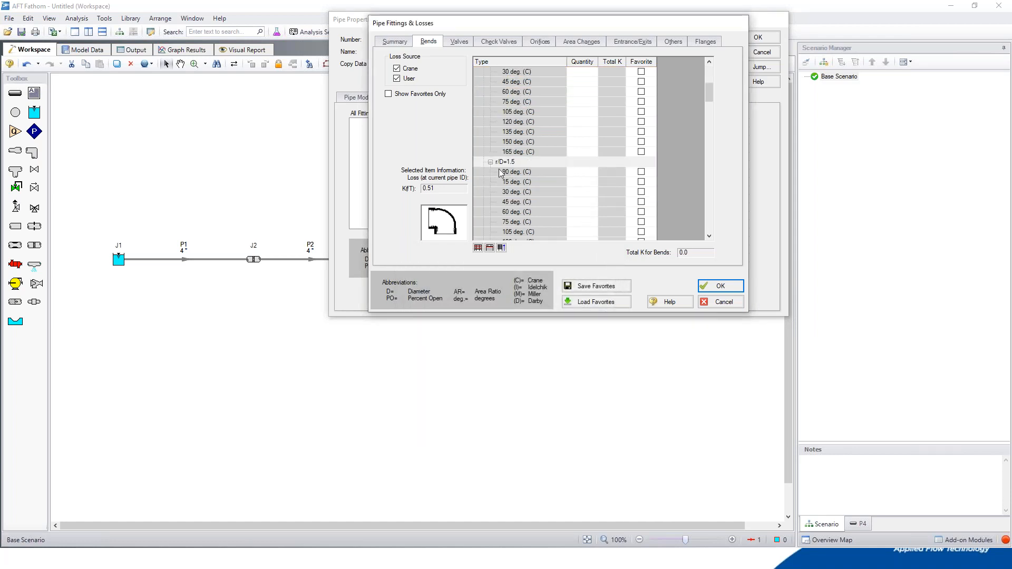
pyautogui.click(580, 174)
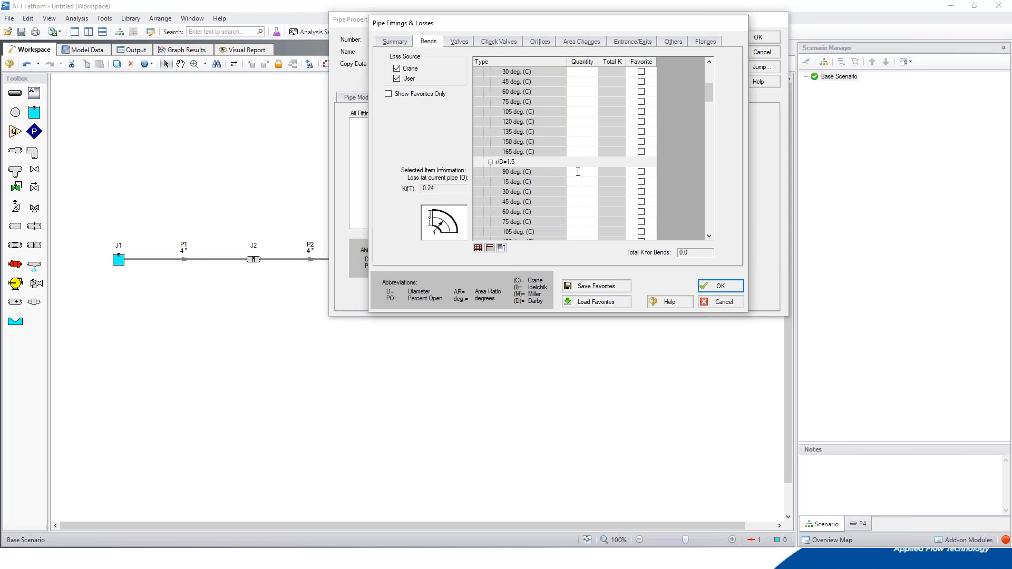
pyautogui.write('5')
pyautogui.press('Return')
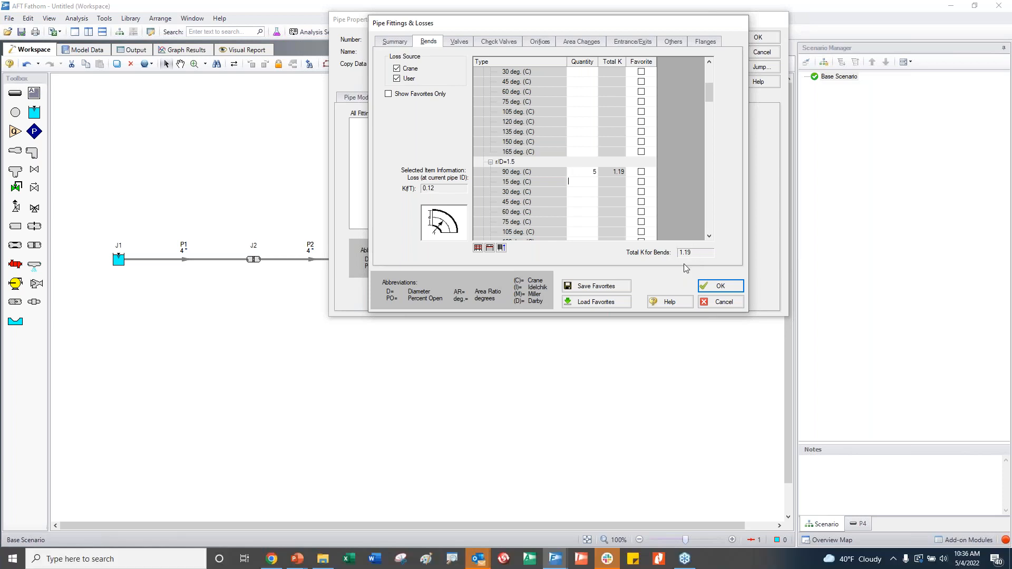
pyautogui.click(717, 285)
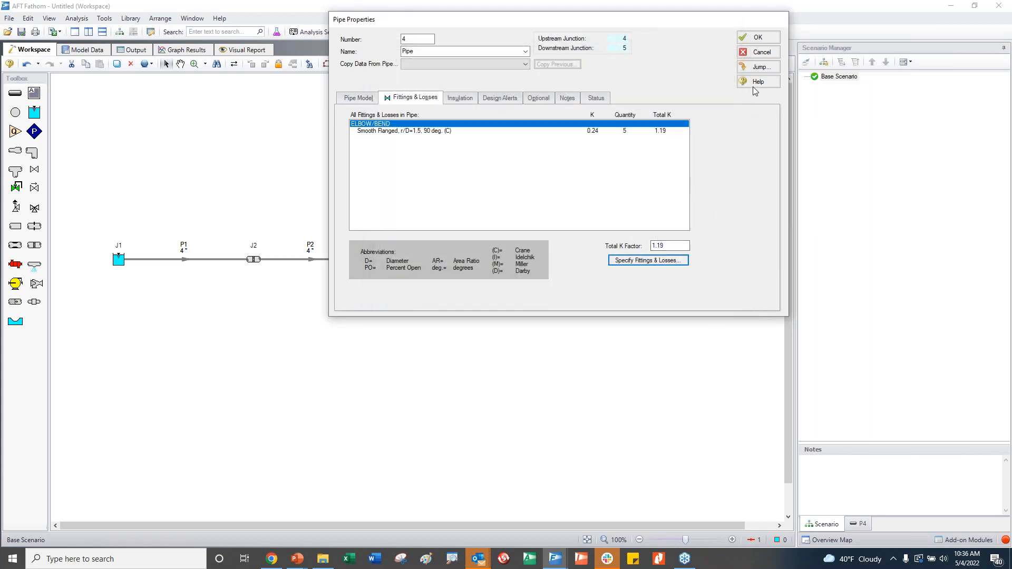
pyautogui.click(773, 39)
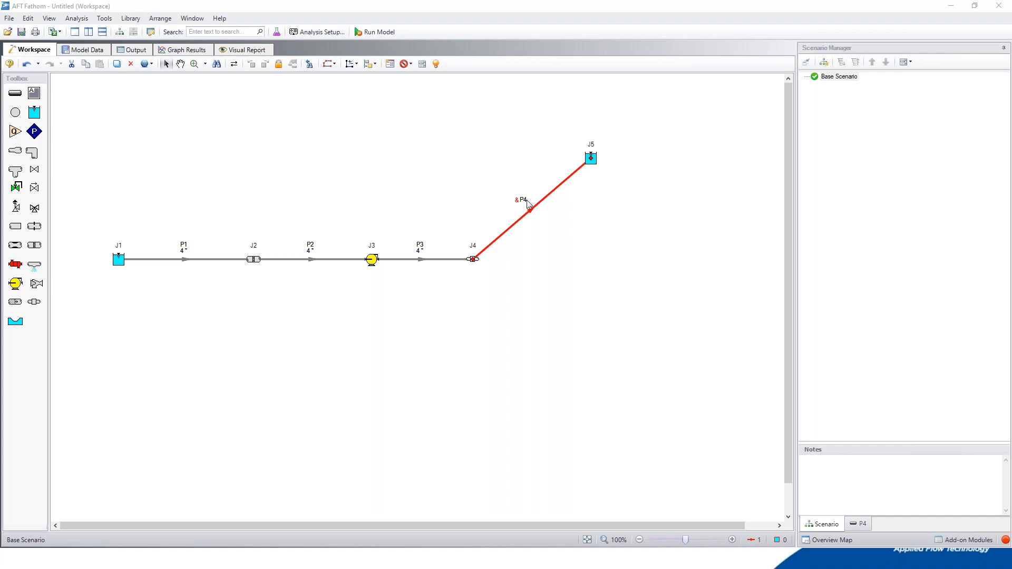
pyautogui.click(549, 175)
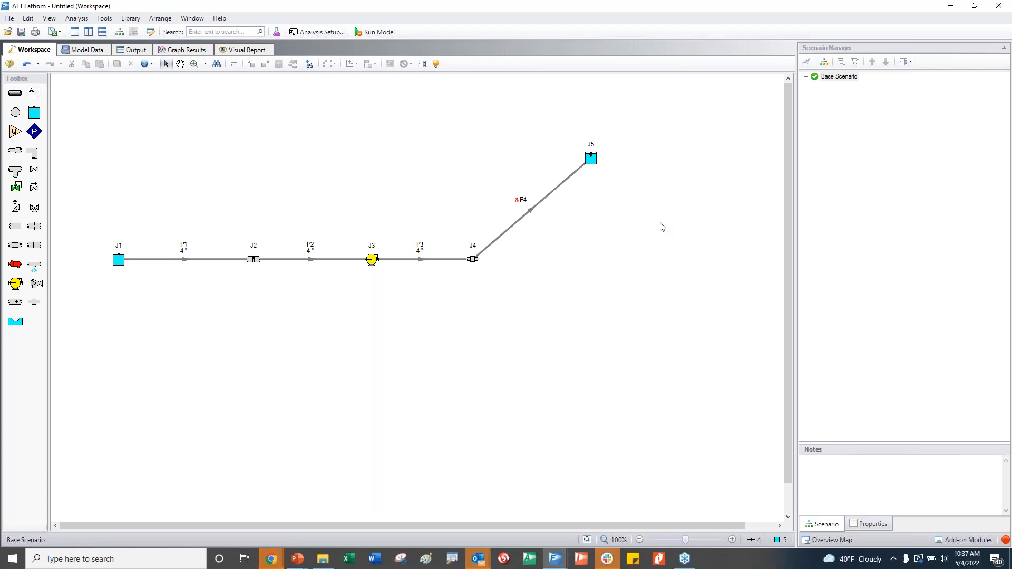
# Reopen the properties of pipe P4 and enable intermediate pipe elevations.
pyautogui.click(539, 205)
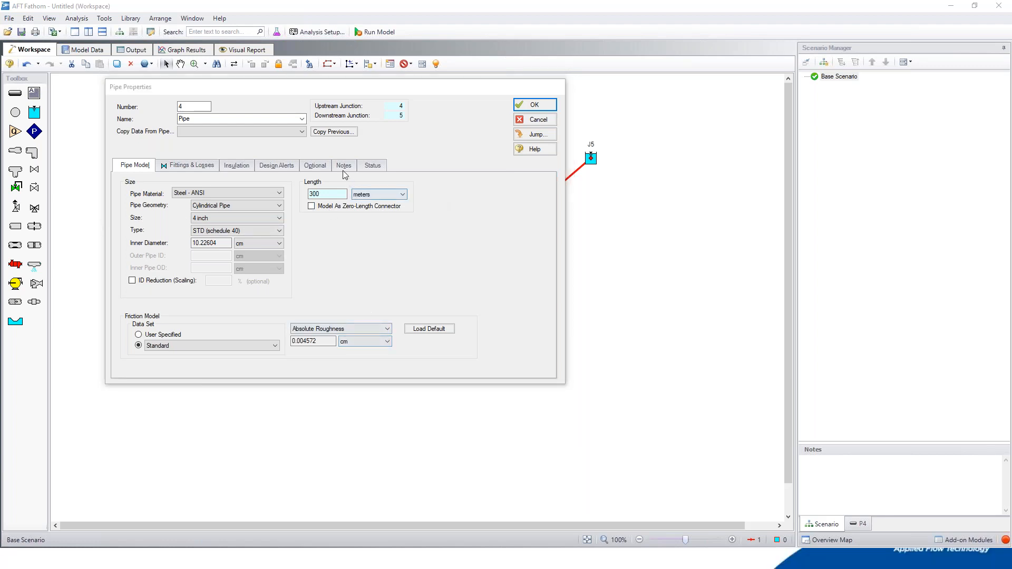
pyautogui.click(316, 165)
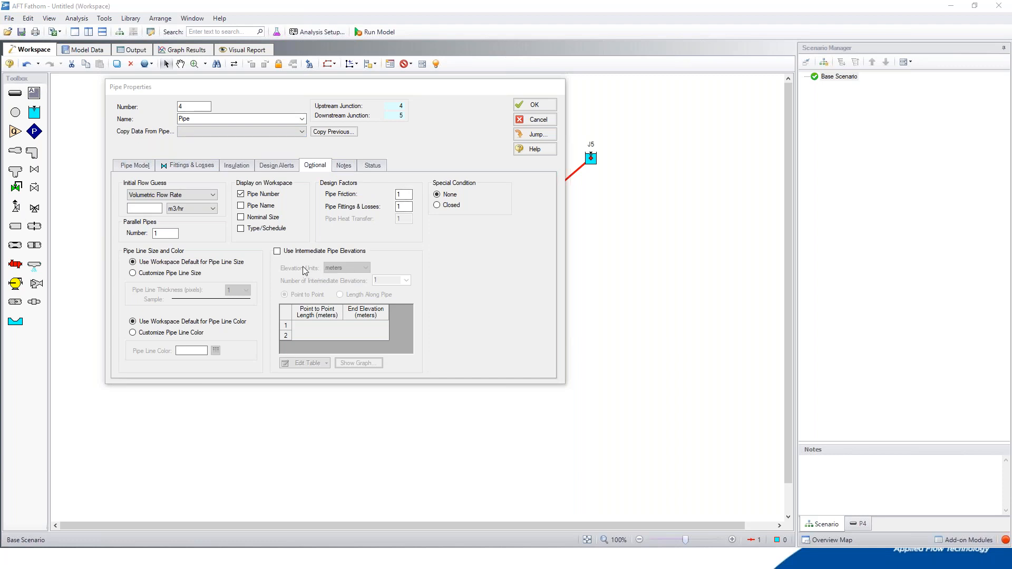
pyautogui.click(293, 250)
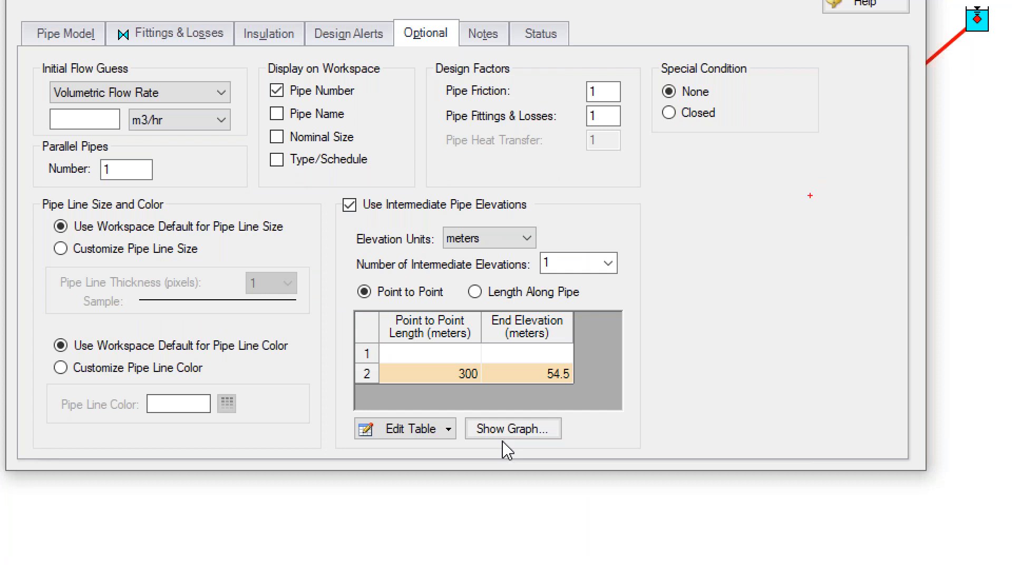
pyautogui.moveTo(681, 326)
pyautogui.mouseDown()
pyautogui.moveTo(690, 239)
pyautogui.moveTo(700, 235)
pyautogui.moveTo(728, 277)
pyautogui.moveTo(752, 236)
pyautogui.moveTo(778, 260)
pyautogui.moveTo(812, 203)
pyautogui.moveTo(844, 222)
pyautogui.moveTo(879, 165)
pyautogui.mouseUp()
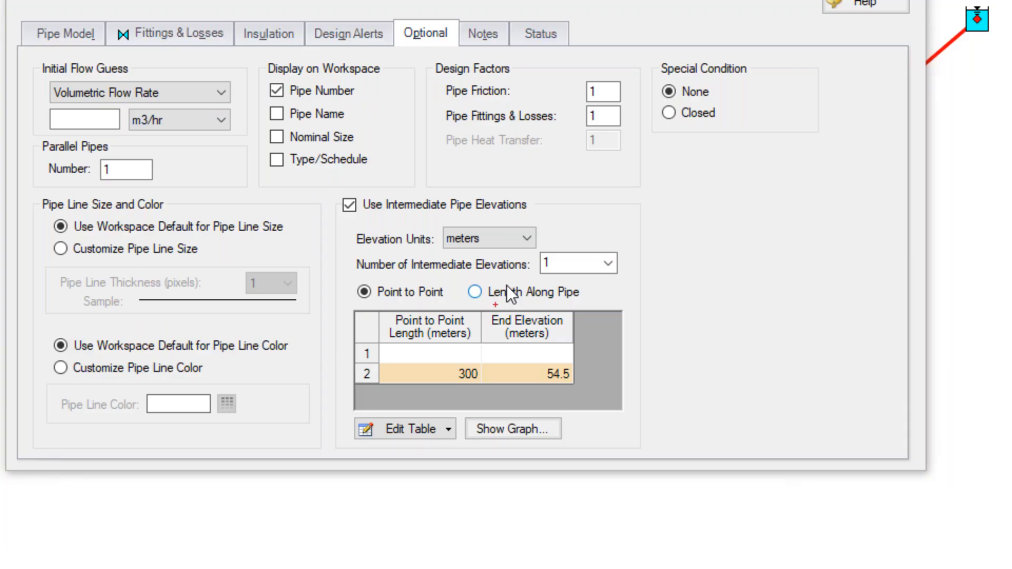
pyautogui.moveTo(650, 293)
pyautogui.mouseDown()
pyautogui.moveTo(665, 260)
pyautogui.moveTo(681, 146)
pyautogui.moveTo(729, 227)
pyautogui.moveTo(748, 183)
pyautogui.moveTo(794, 199)
pyautogui.mouseUp()
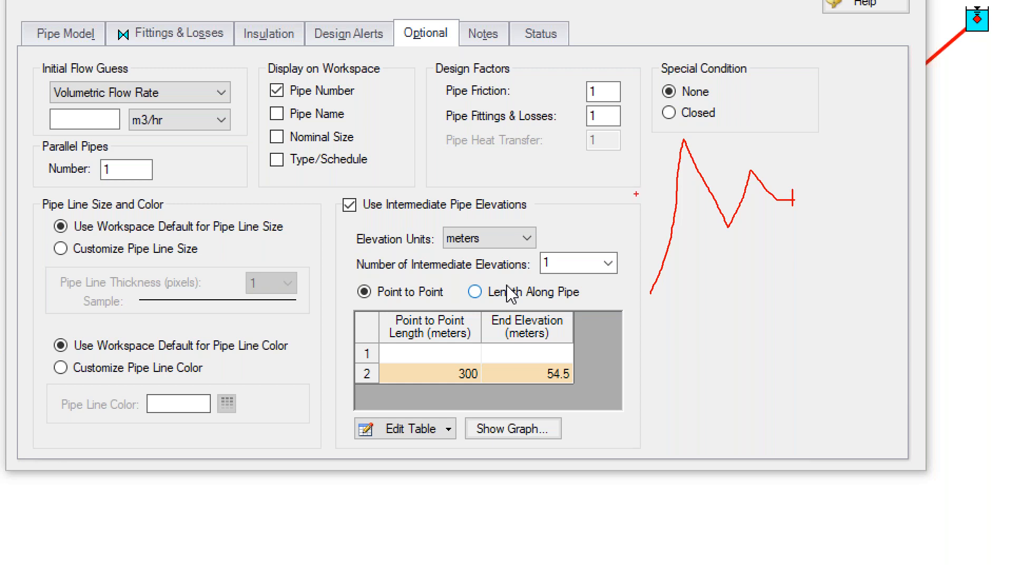
pyautogui.moveTo(633, 195); pyautogui.dragTo(654, 196)
pyautogui.moveTo(624, 290); pyautogui.dragTo(636, 298)
pyautogui.moveTo(696, 140)
pyautogui.mouseDown()
pyautogui.moveTo(676, 136)
pyautogui.moveTo(675, 156)
pyautogui.mouseUp()
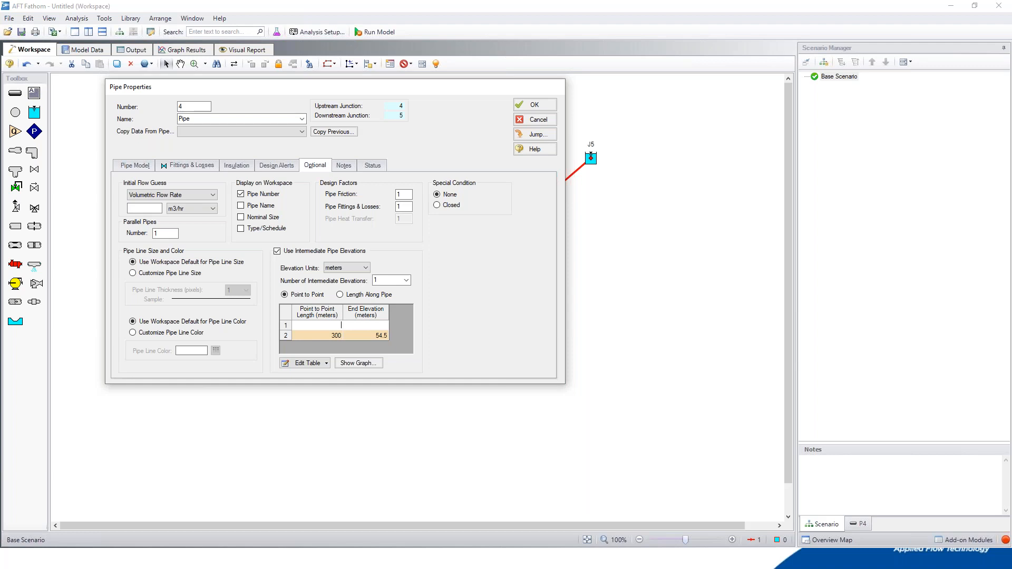
# Give pipe P4's first intermediate point a point-to-point length of 140 meters and an end elevation of 50 meters, and accept the properties.
pyautogui.write('0')
pyautogui.click(371, 325)
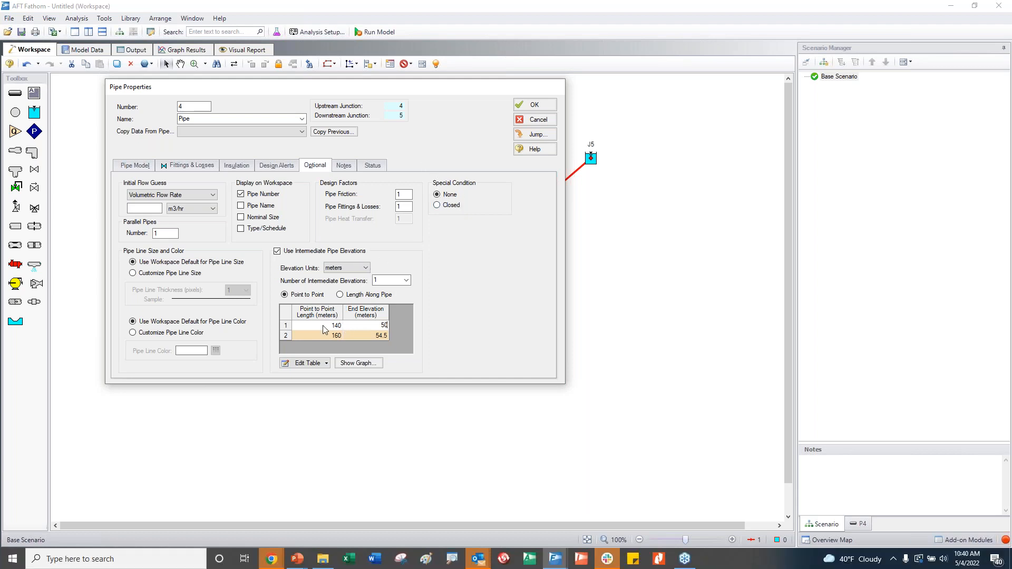
pyautogui.click(326, 366)
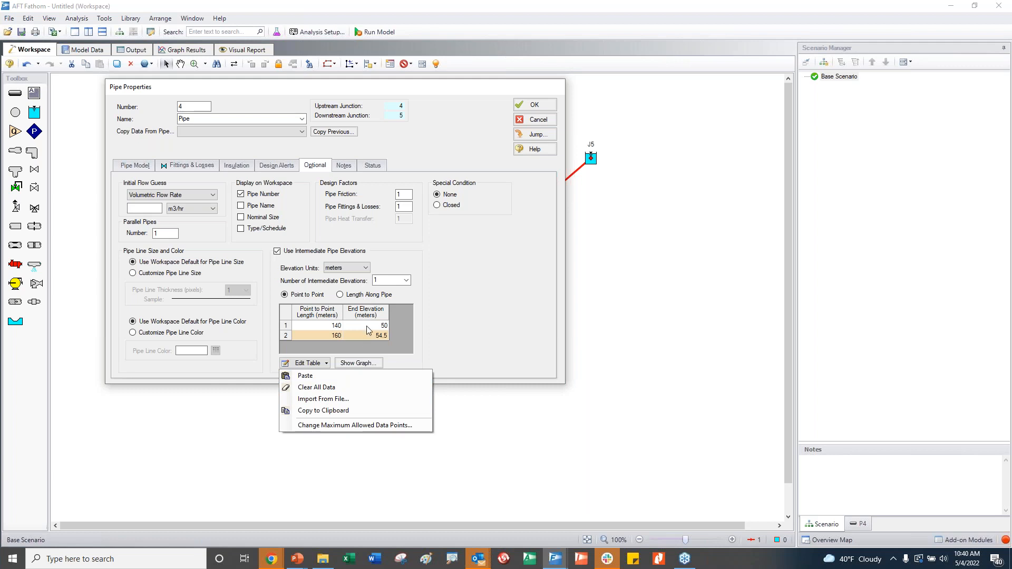
pyautogui.click(435, 315)
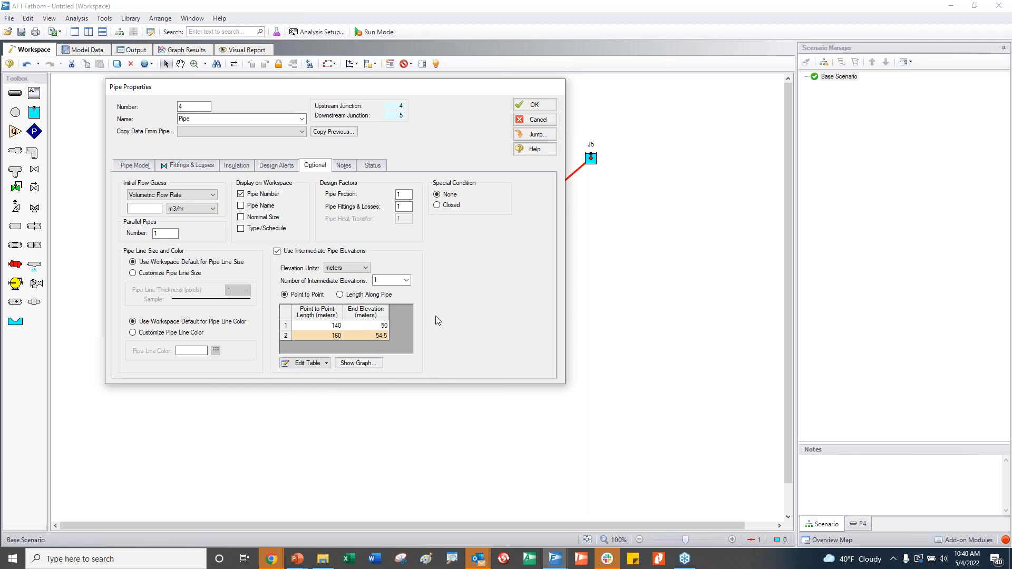
pyautogui.click(533, 105)
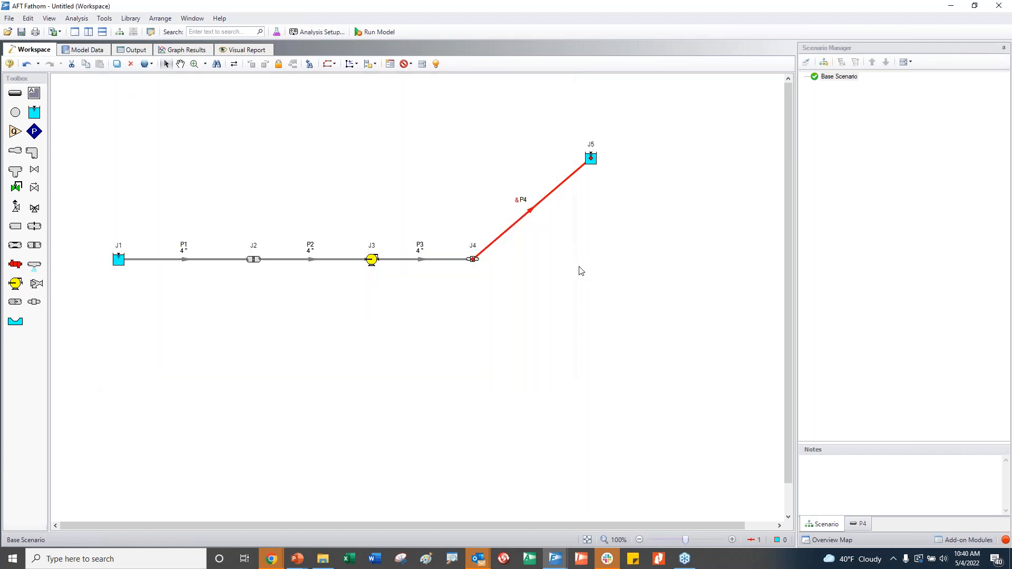
pyautogui.click(538, 237)
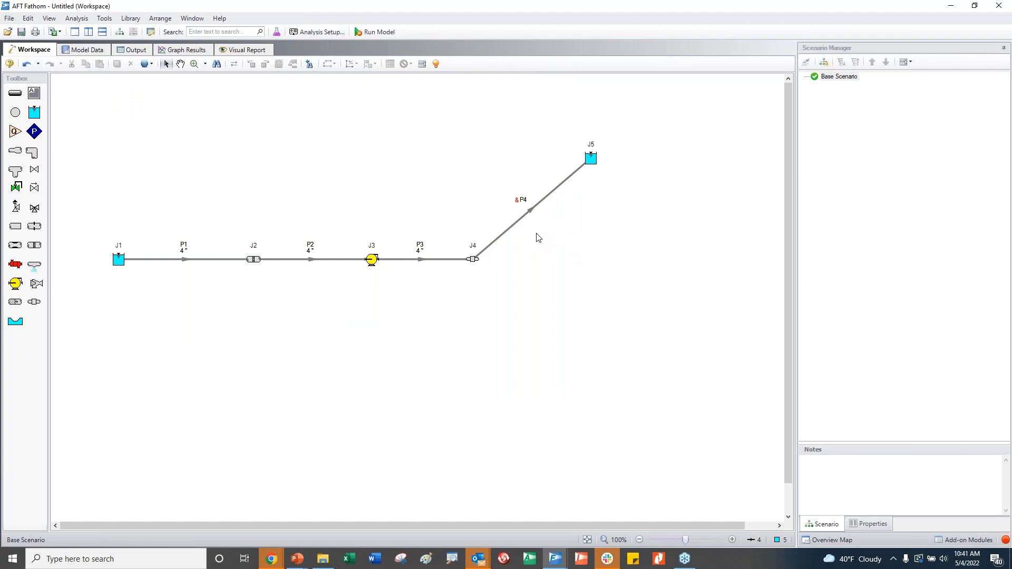
# Add a segment to pipe P4 and move its bend point up level with reservoir J5 so the last stretch runs horizontally.
pyautogui.click(530, 215)
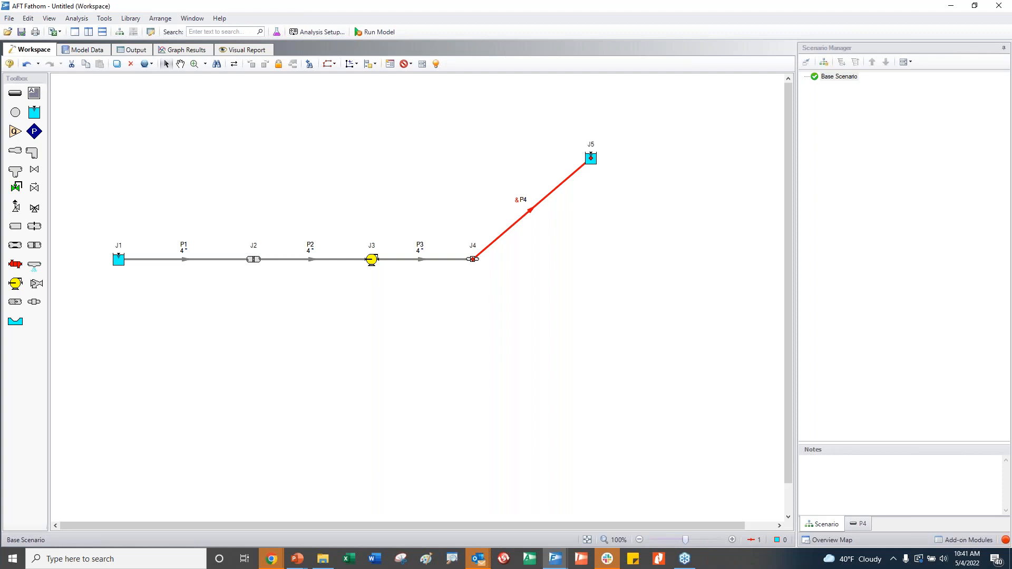
pyautogui.click(357, 64)
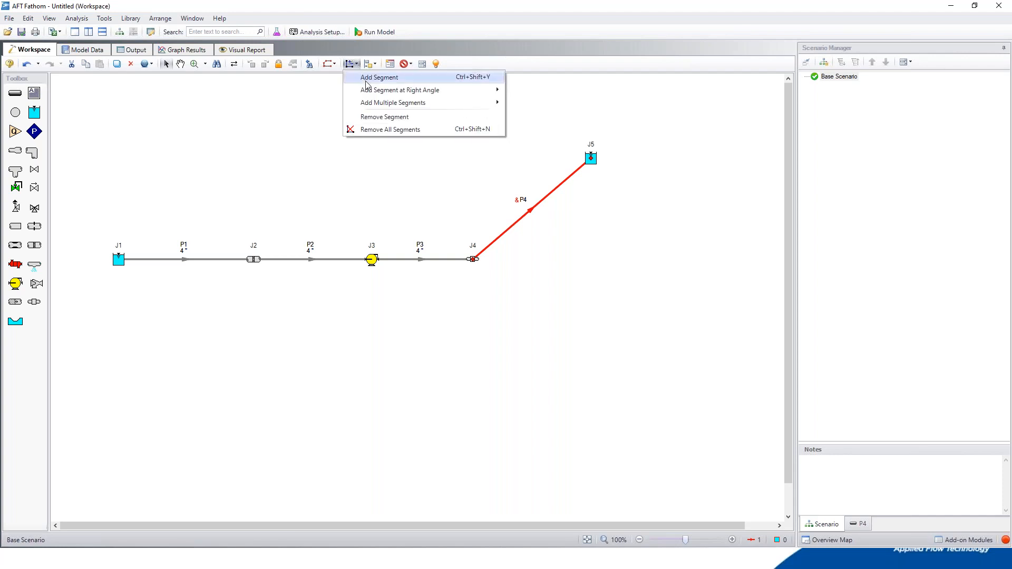
pyautogui.click(367, 78)
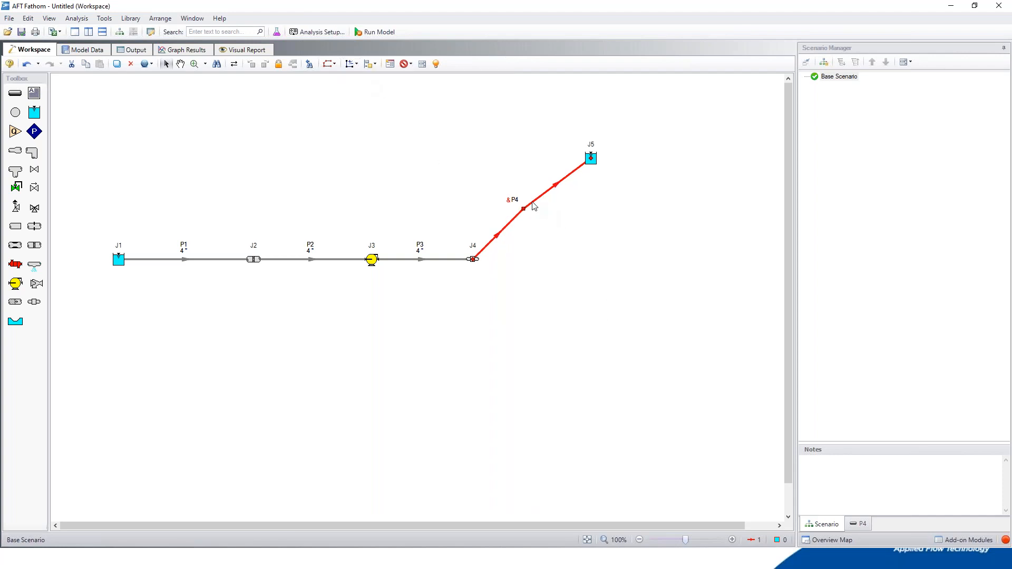
pyautogui.click(522, 208)
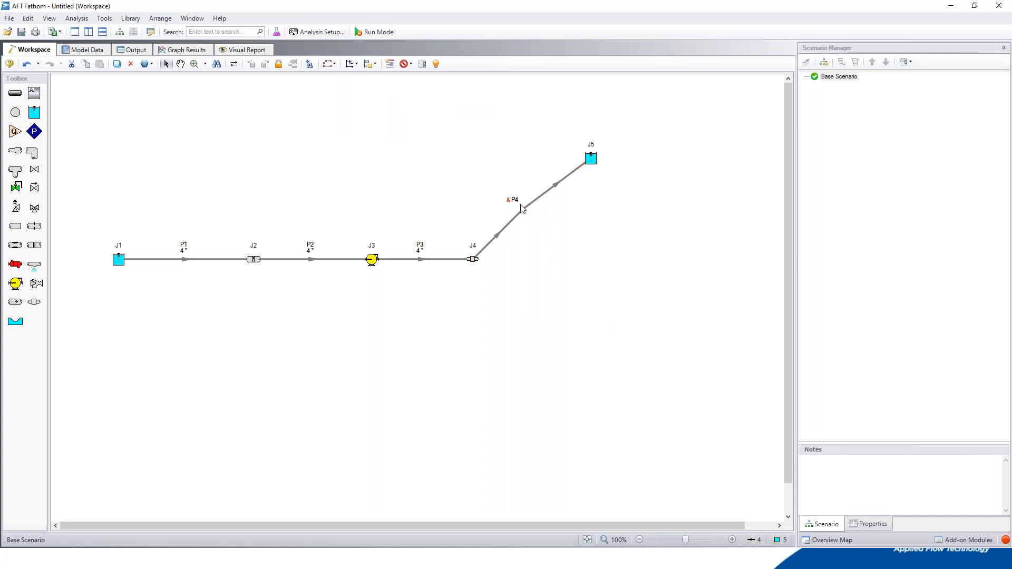
pyautogui.click(523, 213)
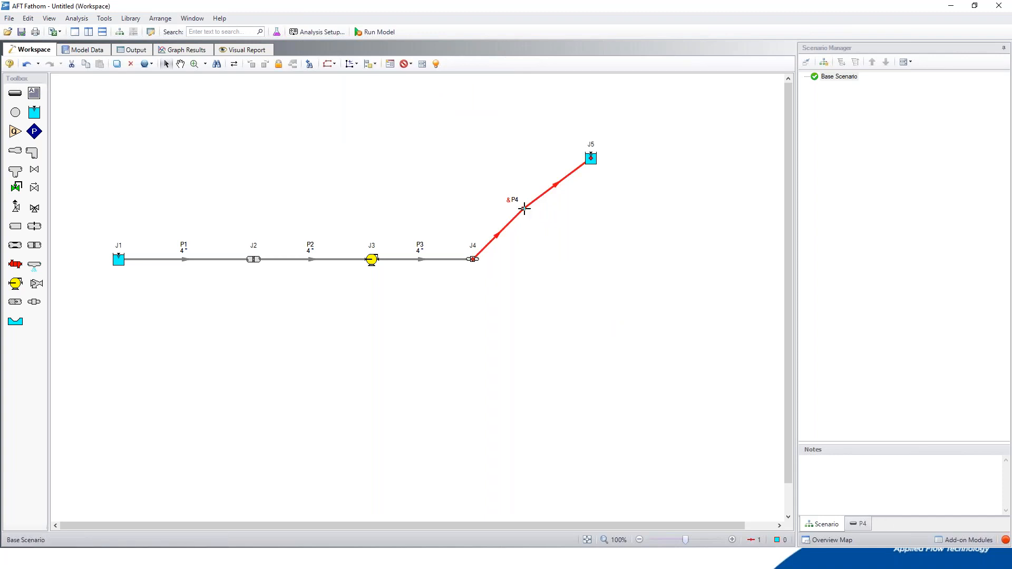
pyautogui.moveTo(524, 209); pyautogui.dragTo(507, 158)
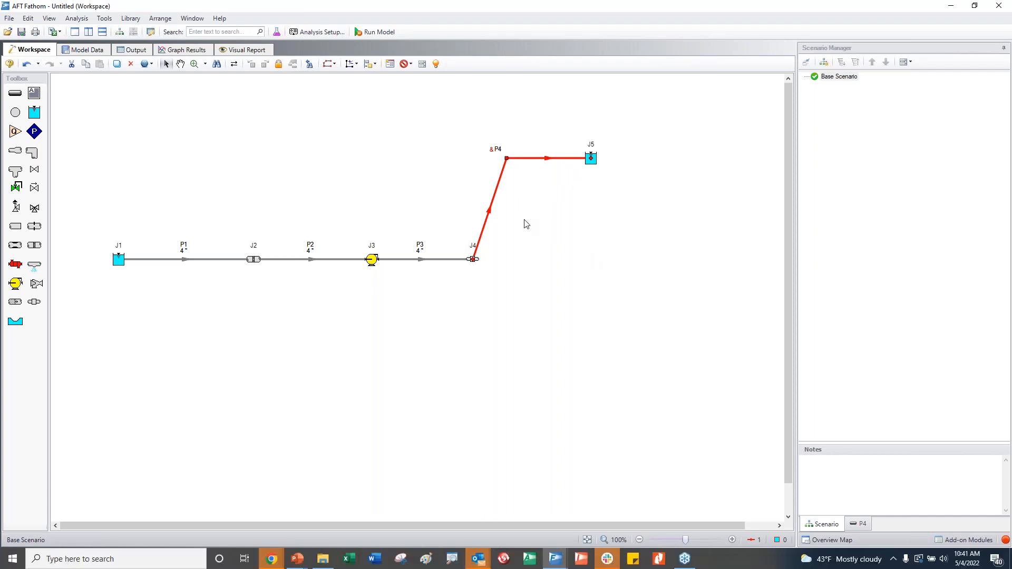
pyautogui.click(591, 159)
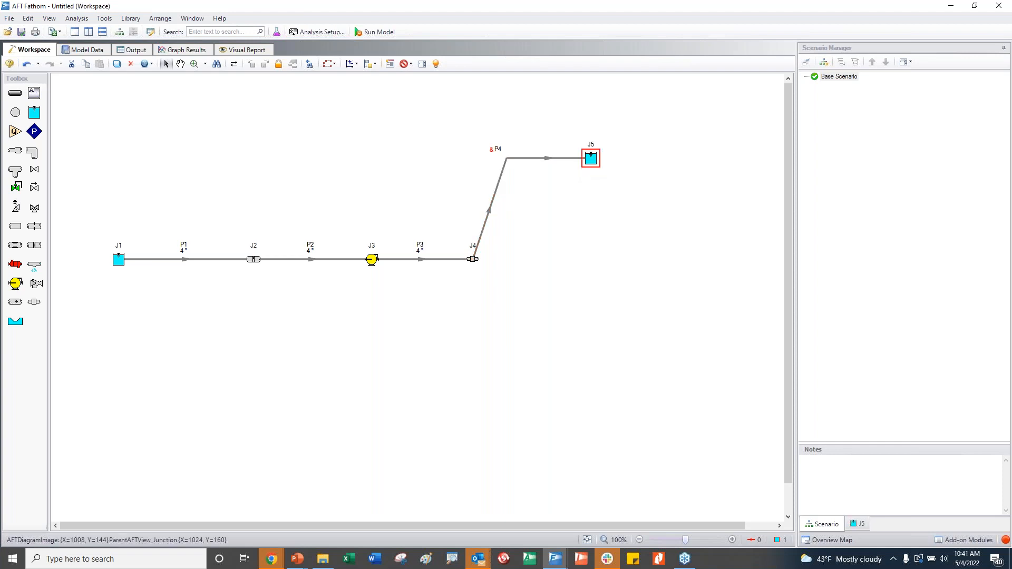
# Place a valve on the sloped part of pipe P4, splitting the pipe at 10 meters with fittings and losses kept on Pipe A.
pyautogui.click(564, 218)
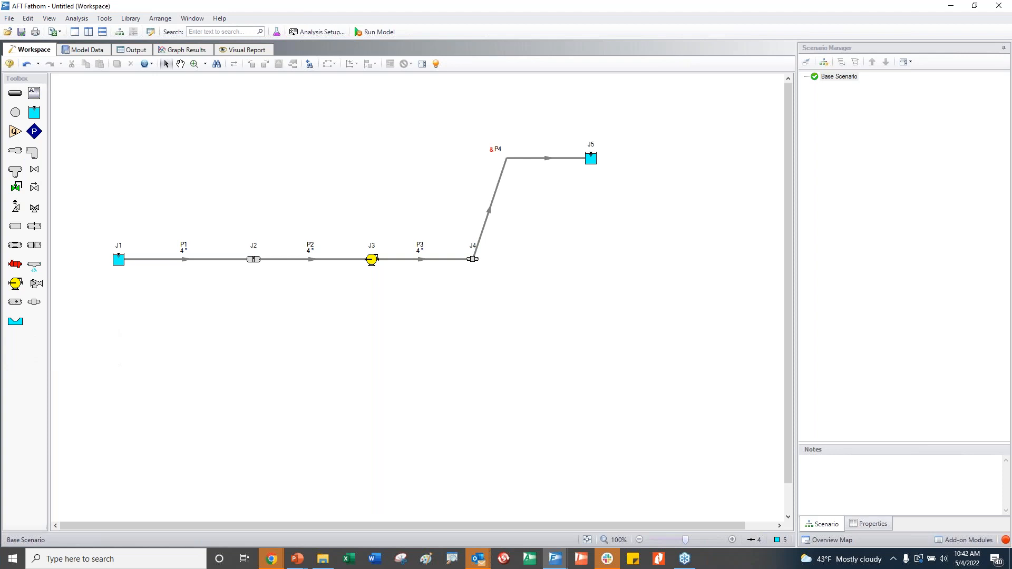
pyautogui.click(492, 208)
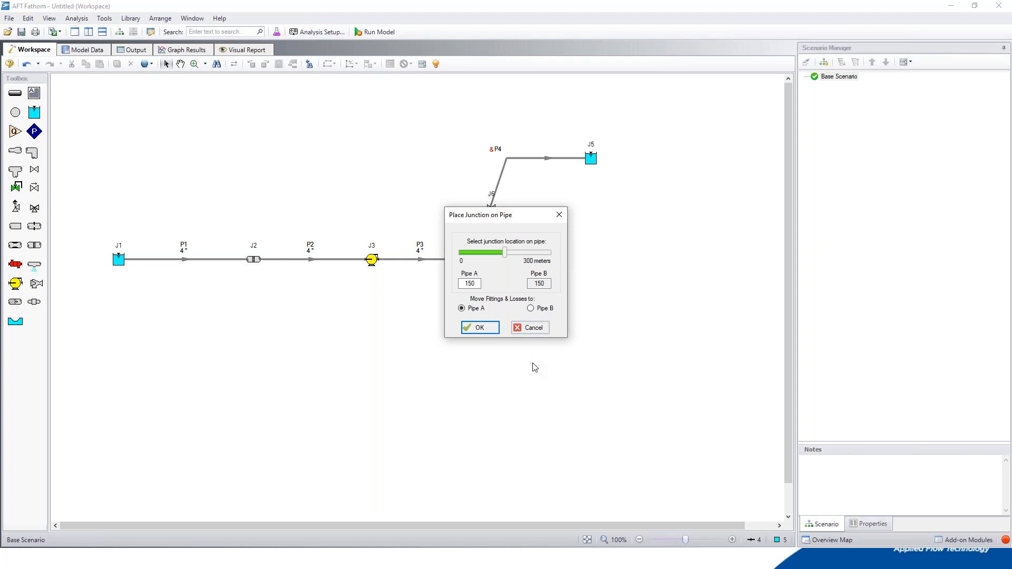
pyautogui.moveTo(527, 213); pyautogui.dragTo(464, 113)
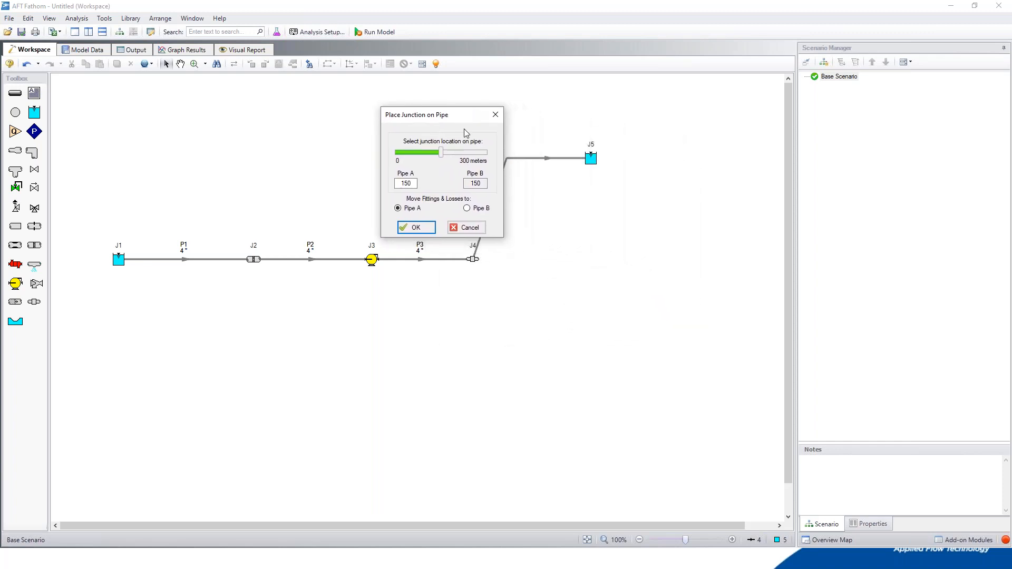
pyautogui.moveTo(413, 183); pyautogui.dragTo(399, 177)
pyautogui.write('1')
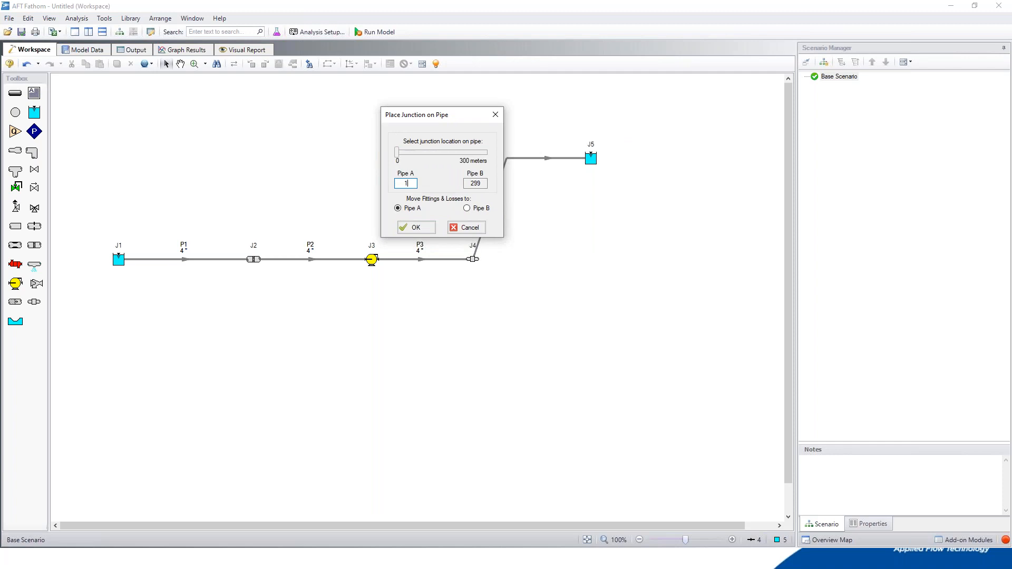
pyautogui.write('0')
pyautogui.click(416, 227)
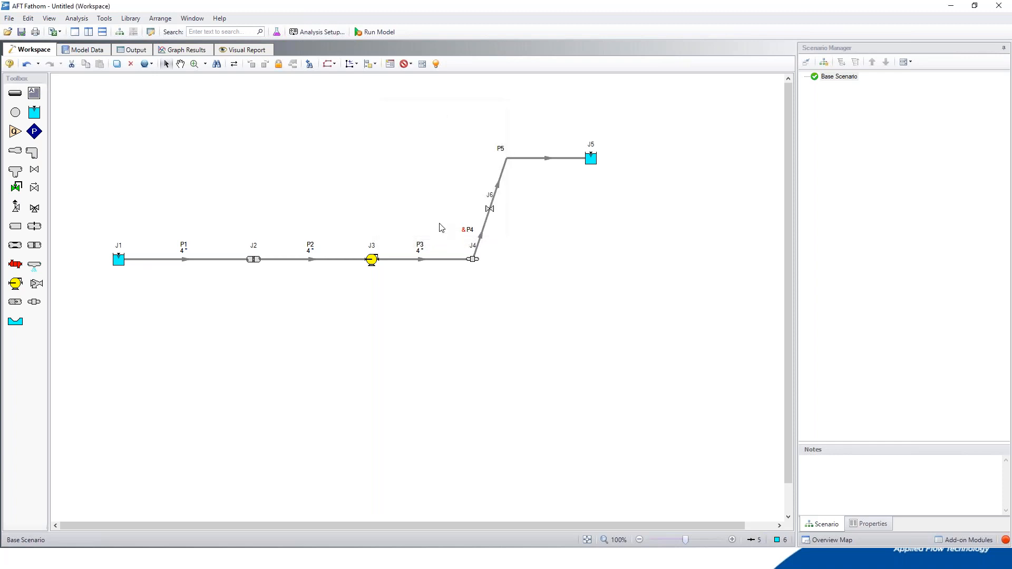
# Move valve J6 down level with junction J4 and shift pipe P5's bend point closer to reservoir J5.
pyautogui.click(489, 210)
pyautogui.moveTo(494, 244); pyautogui.dragTo(506, 259)
pyautogui.click(507, 162)
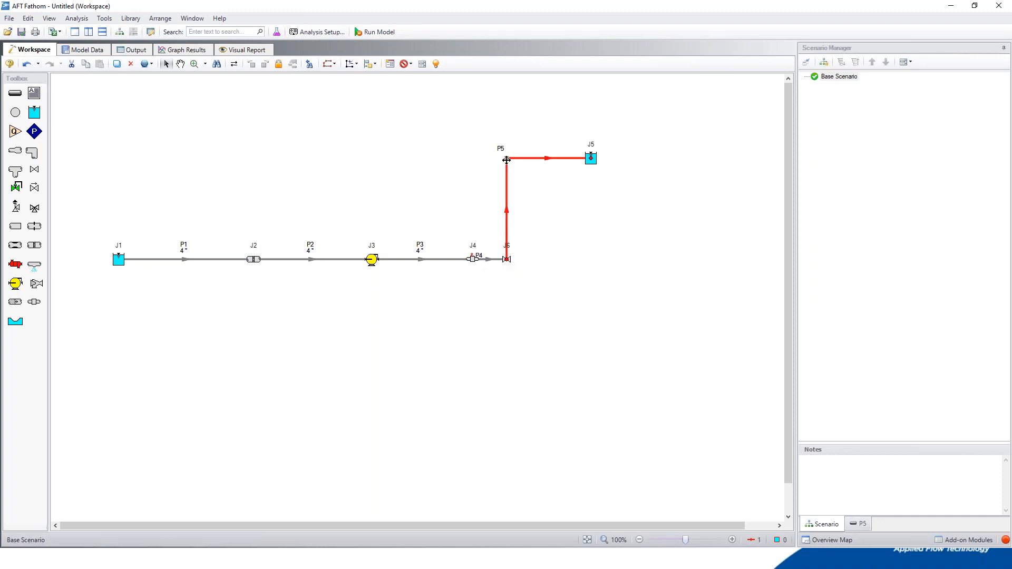
pyautogui.moveTo(507, 158); pyautogui.dragTo(540, 159)
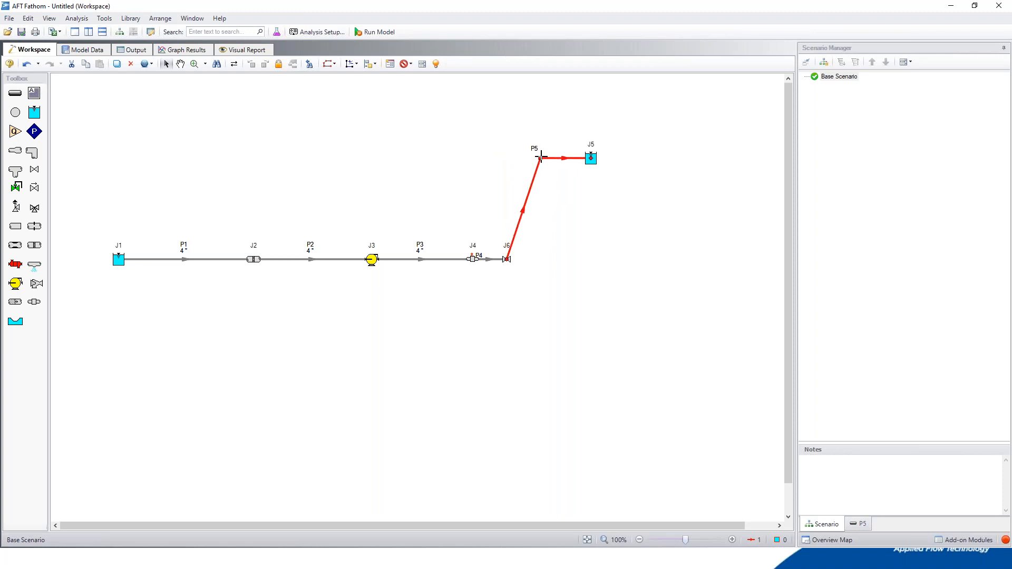
pyautogui.click(494, 185)
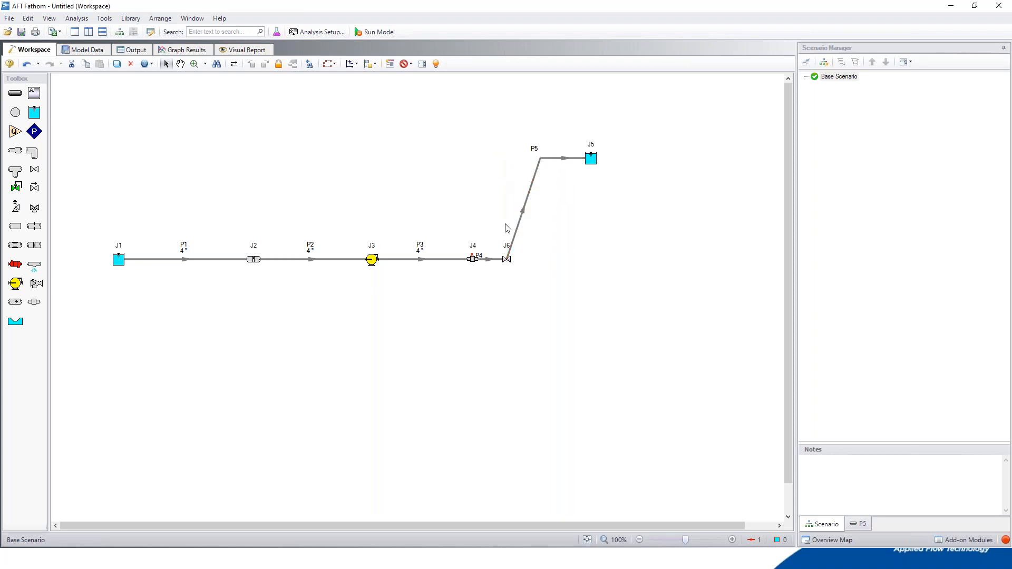
# Define valve J6 with the handbook loss data Butterfly, PO=100 (C) and an inlet elevation of 0.5 meters, and accept the properties.
pyautogui.click(508, 260)
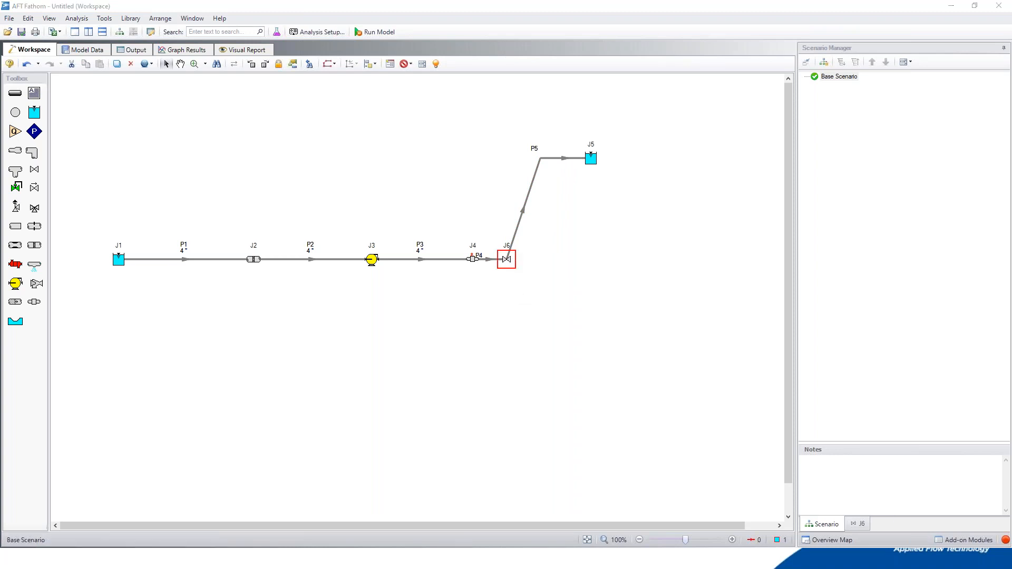
pyautogui.doubleClick(508, 258)
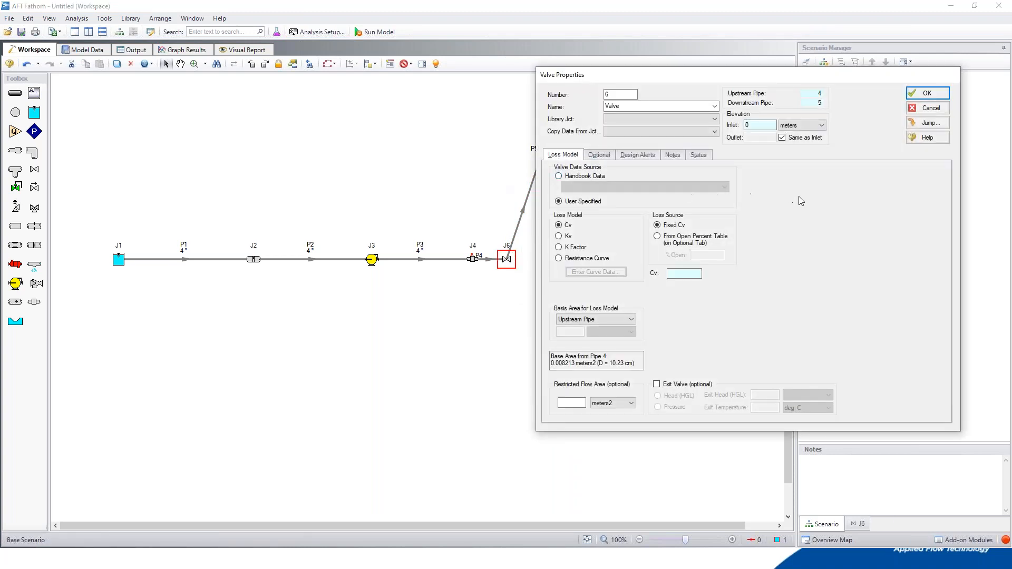
pyautogui.click(603, 175)
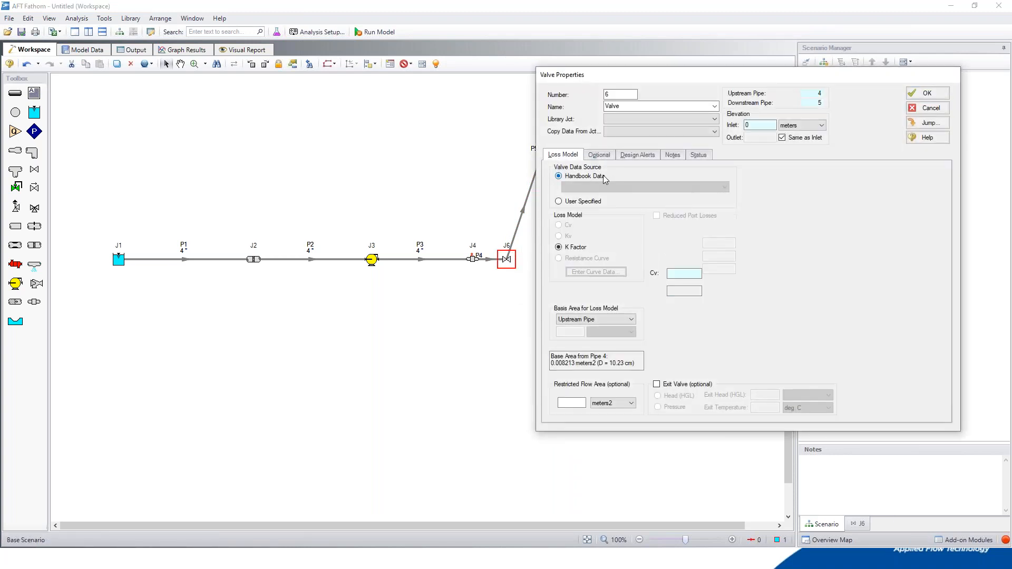
pyautogui.click(725, 187)
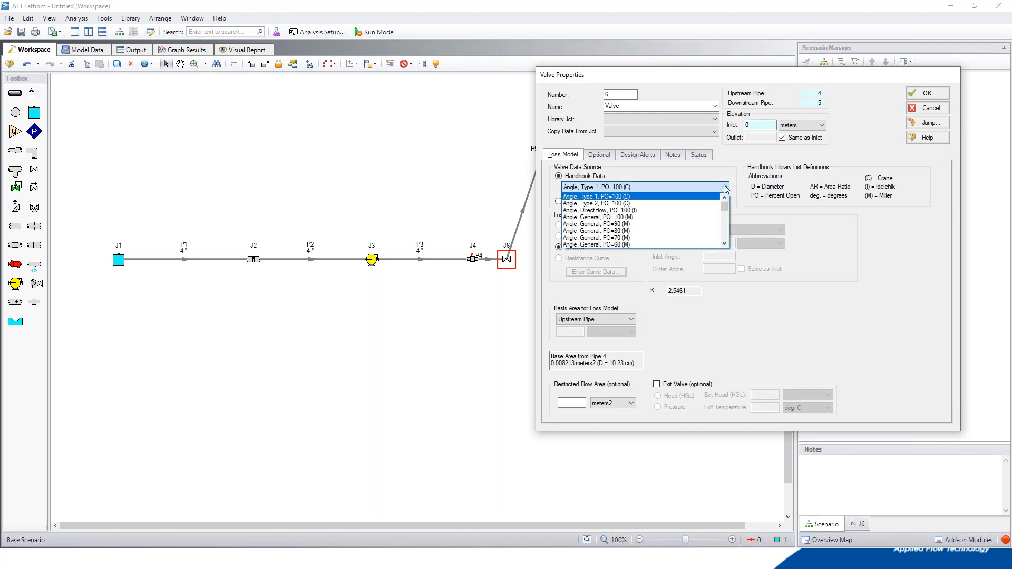
pyautogui.scroll(-2, 705, 211)
pyautogui.scroll(-1, 694, 216)
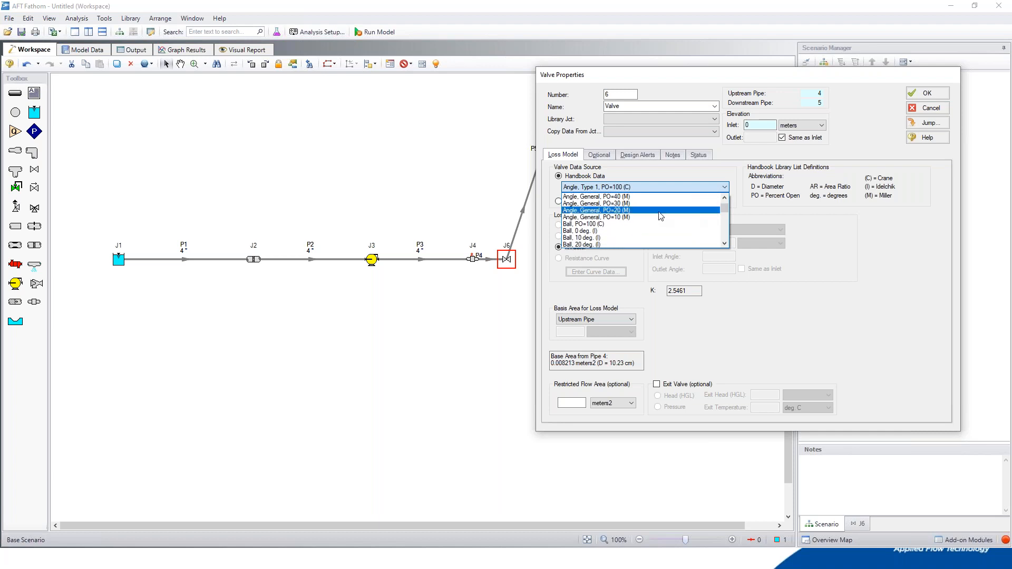
pyautogui.scroll(-4, 622, 223)
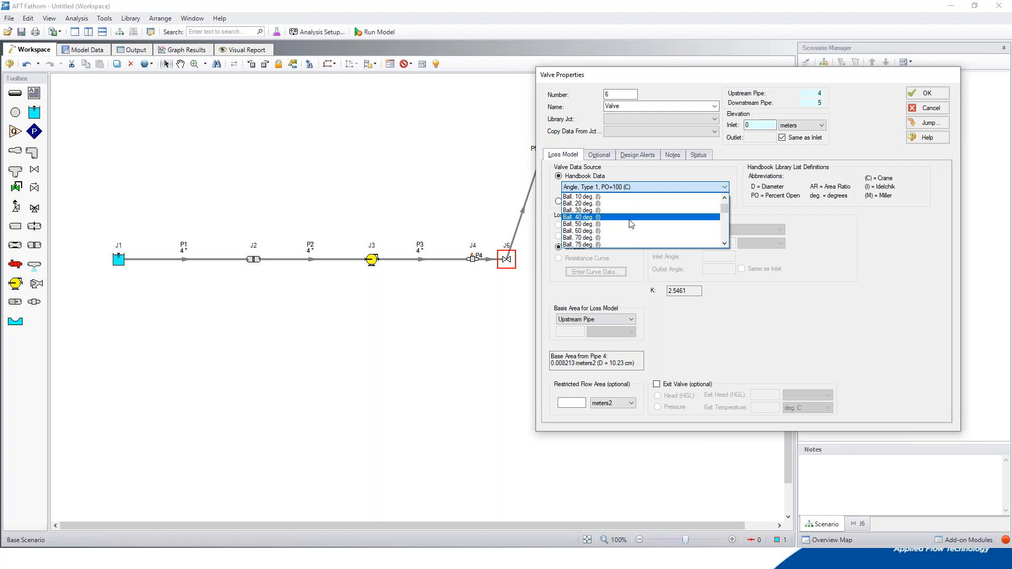
pyautogui.scroll(-2, 631, 224)
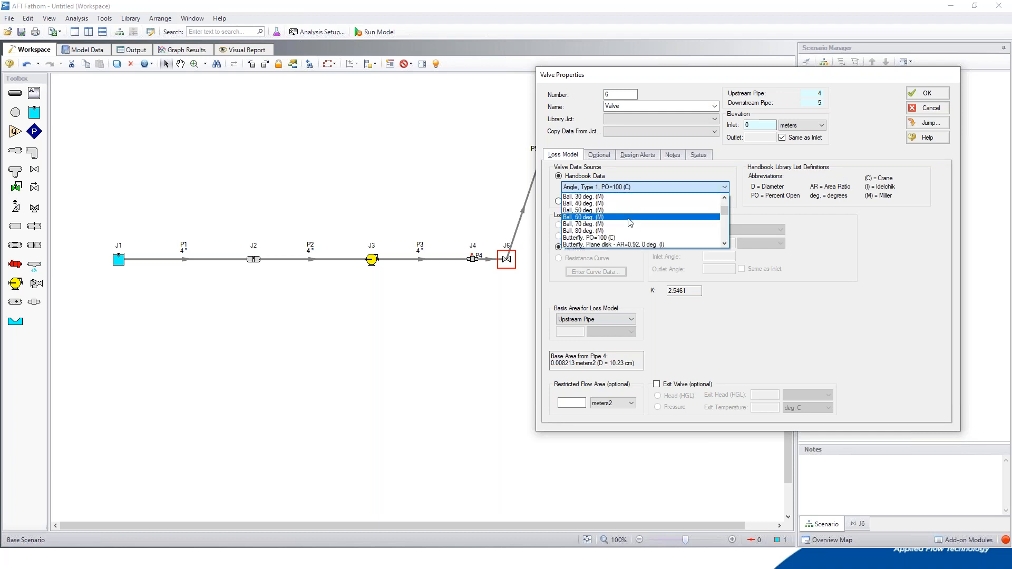
pyautogui.click(616, 237)
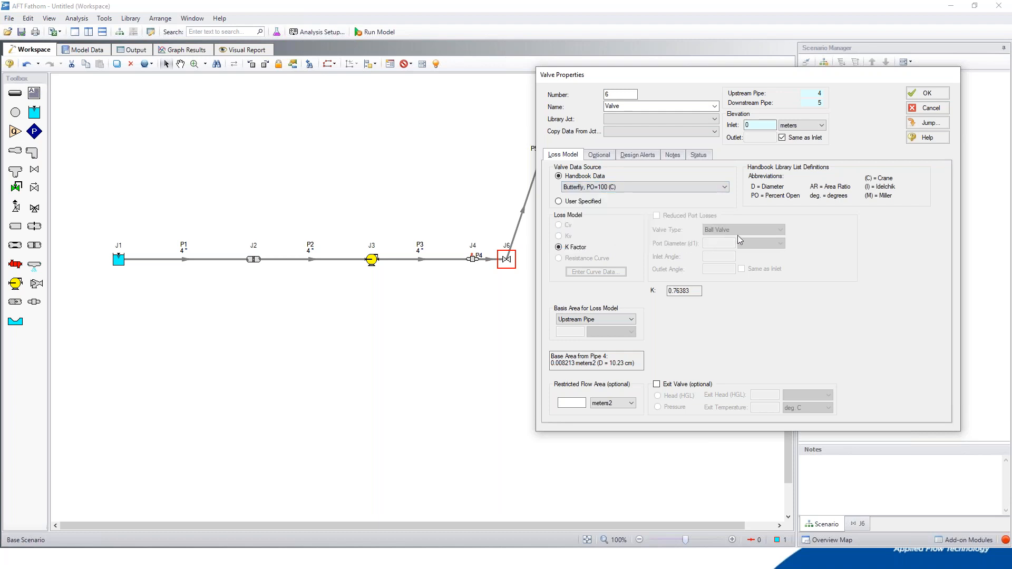
pyautogui.click(762, 125)
pyautogui.write('.5')
pyautogui.click(925, 95)
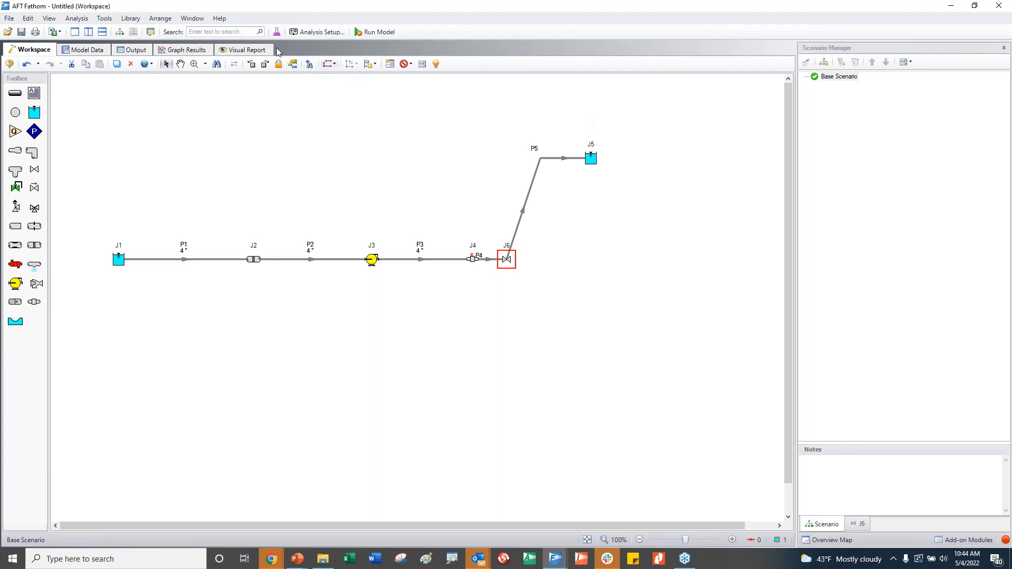
# Set the analysis fluid to Water (liquid) from the AFT Standard library at a temperature of 21 deg. C.
pyautogui.click(292, 32)
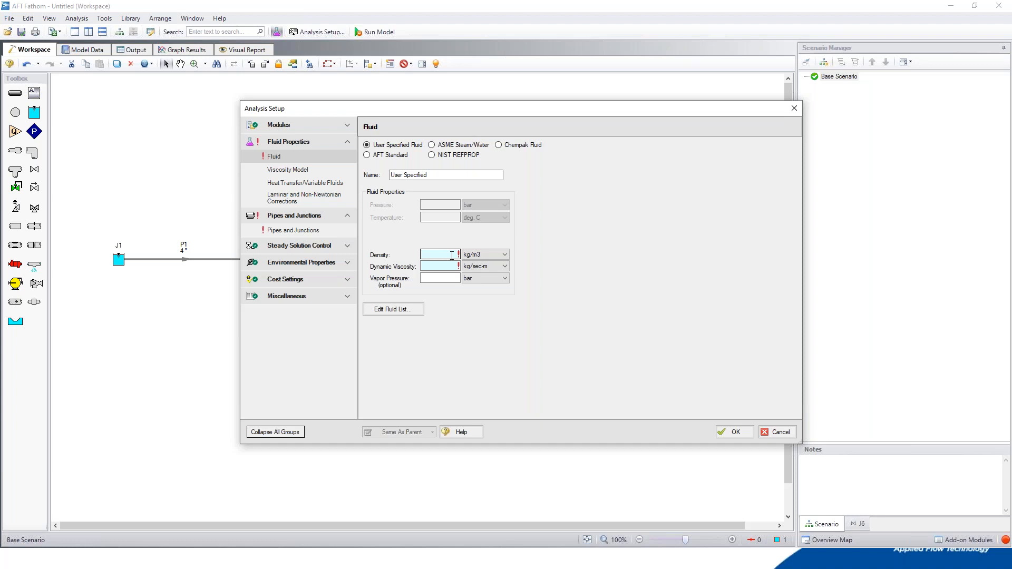
pyautogui.click(432, 277)
pyautogui.click(375, 157)
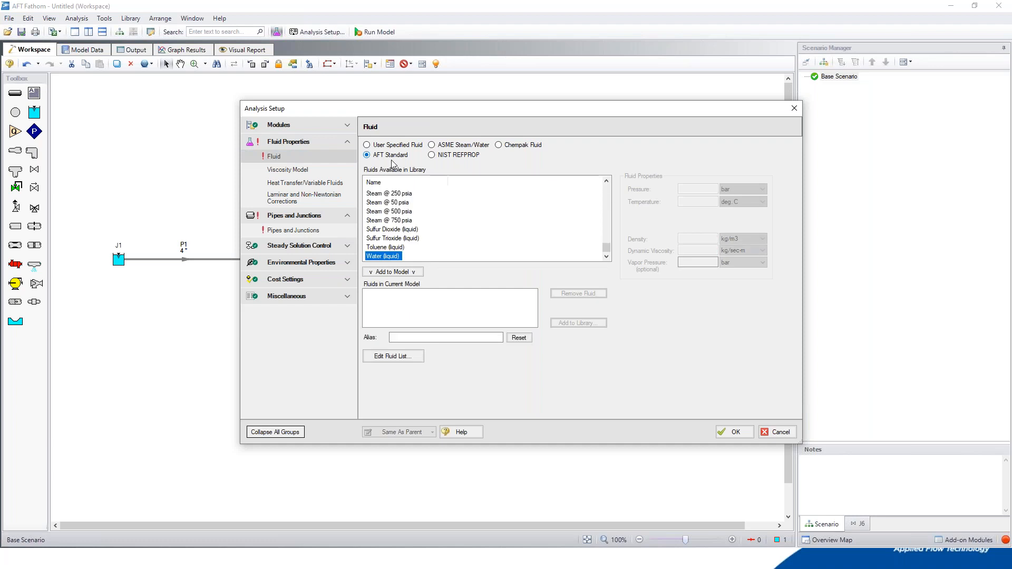
pyautogui.click(416, 273)
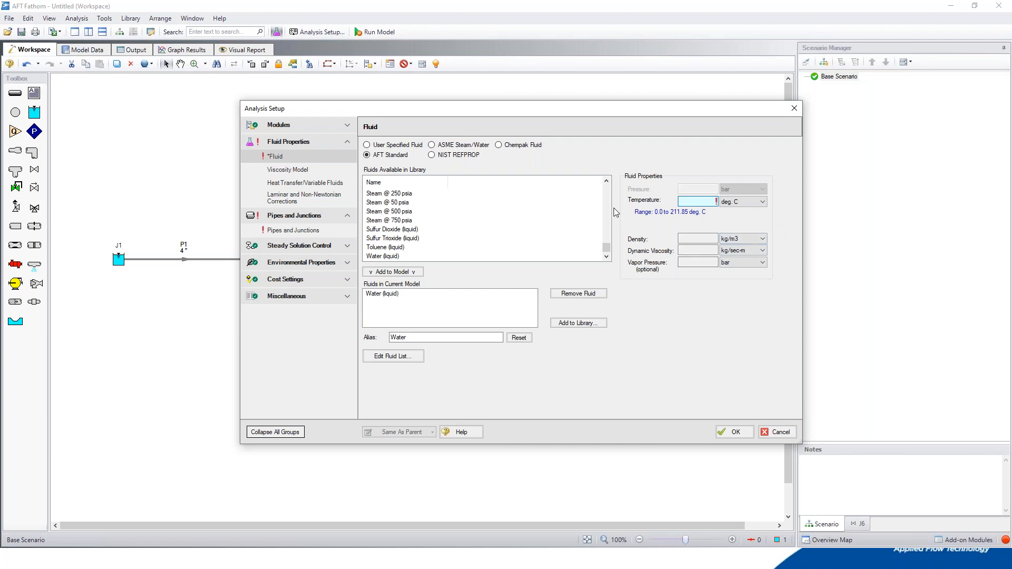
pyautogui.write('21')
pyautogui.click(738, 432)
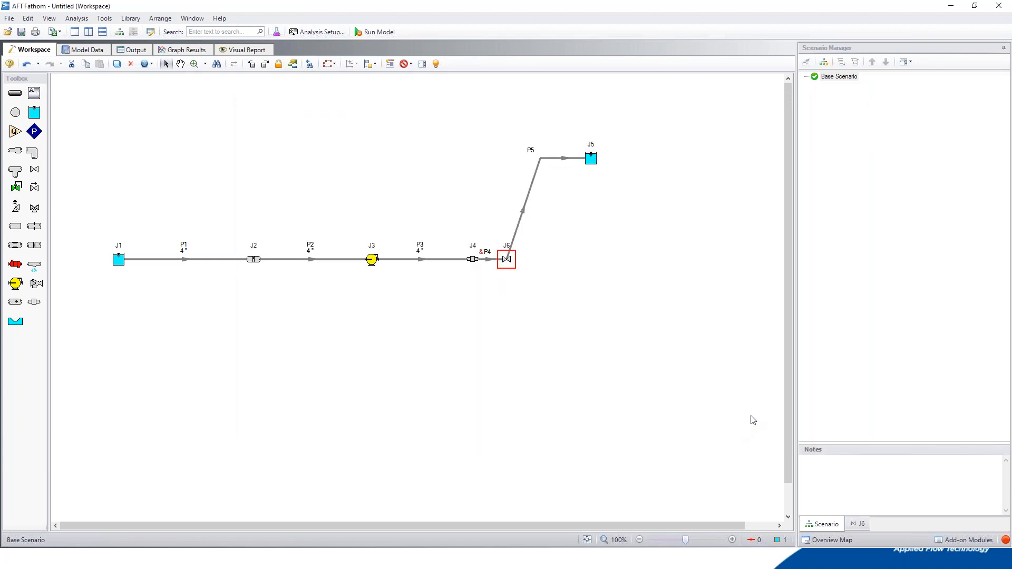
# Show the model's undefined pipes and junctions to check what input is missing.
pyautogui.click(510, 348)
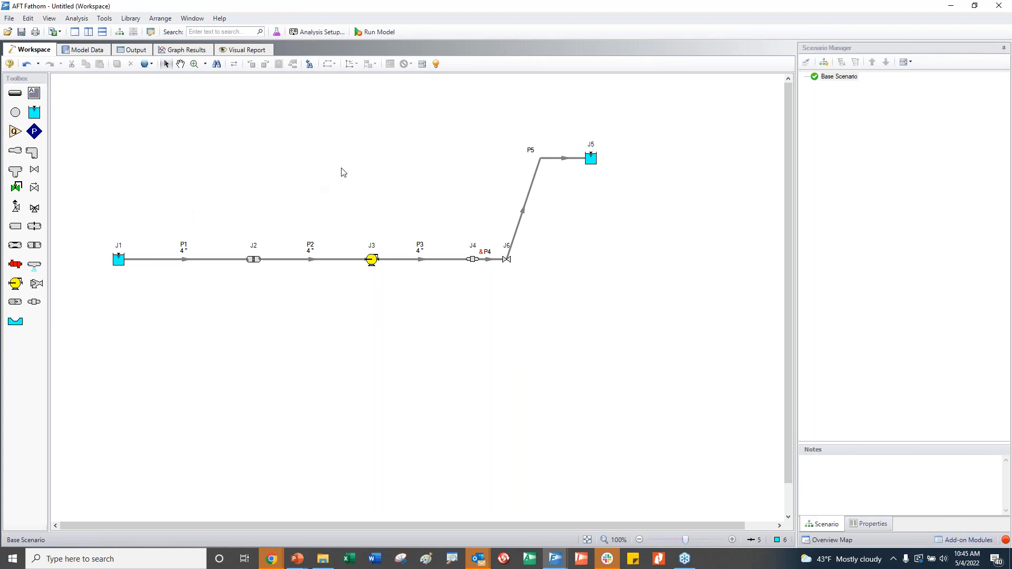
pyautogui.click(437, 64)
pyautogui.click(423, 64)
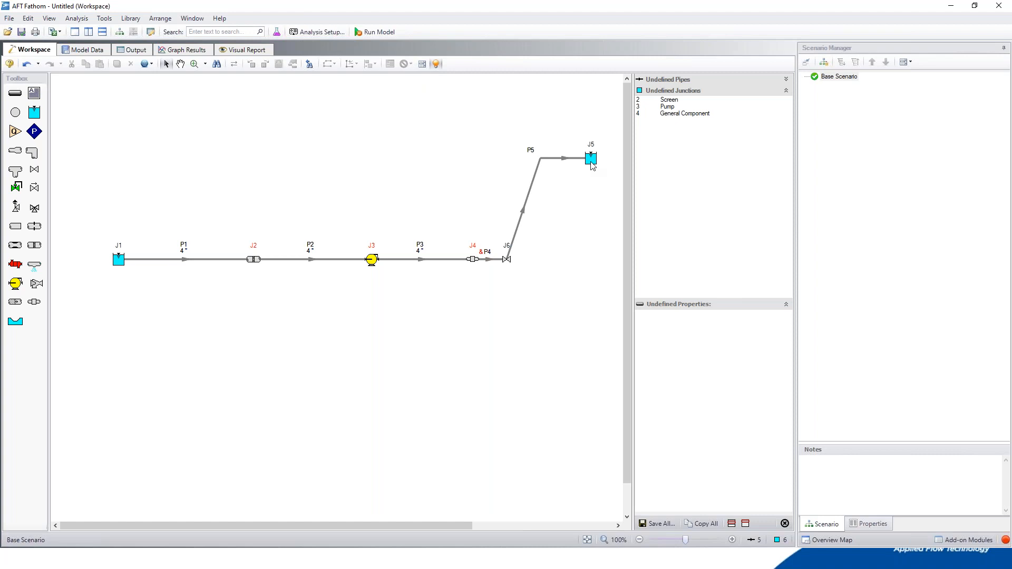
# Set the inlet elevation of screen J2 to 0.5 meters, check its status for undefined items, and accept the properties.
pyautogui.click(670, 102)
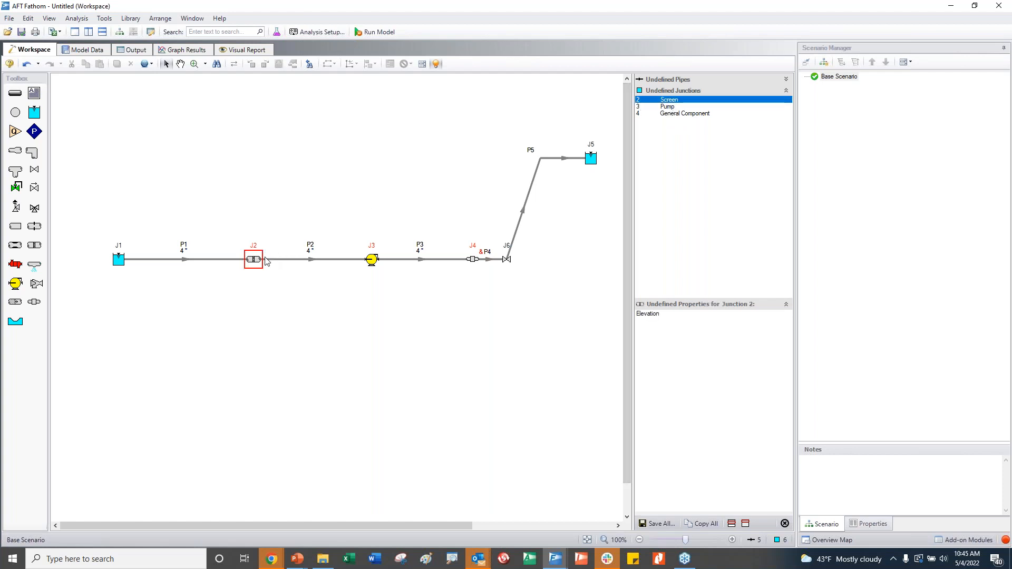
pyautogui.doubleClick(668, 101)
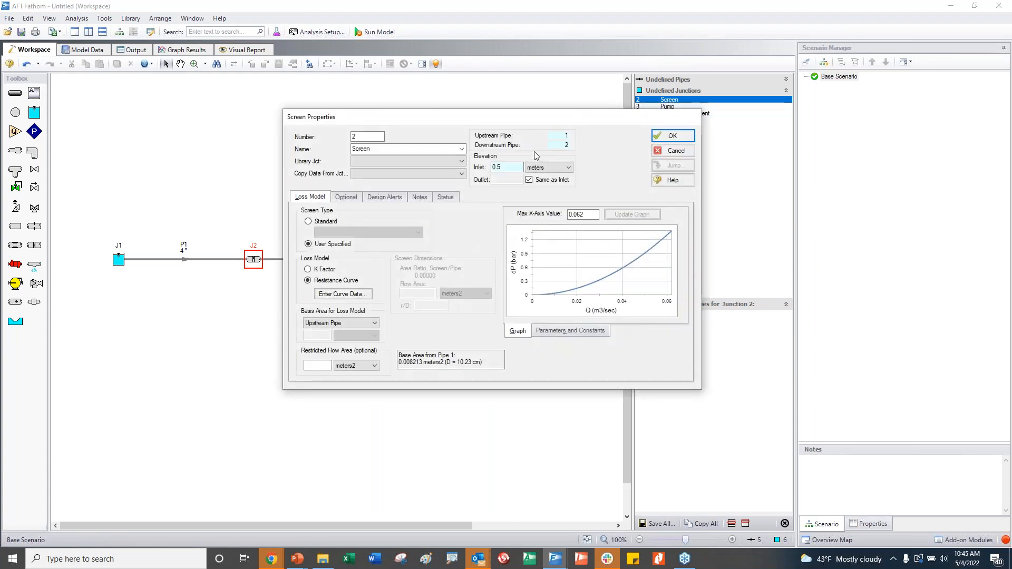
pyautogui.write('0.5')
pyautogui.click(449, 198)
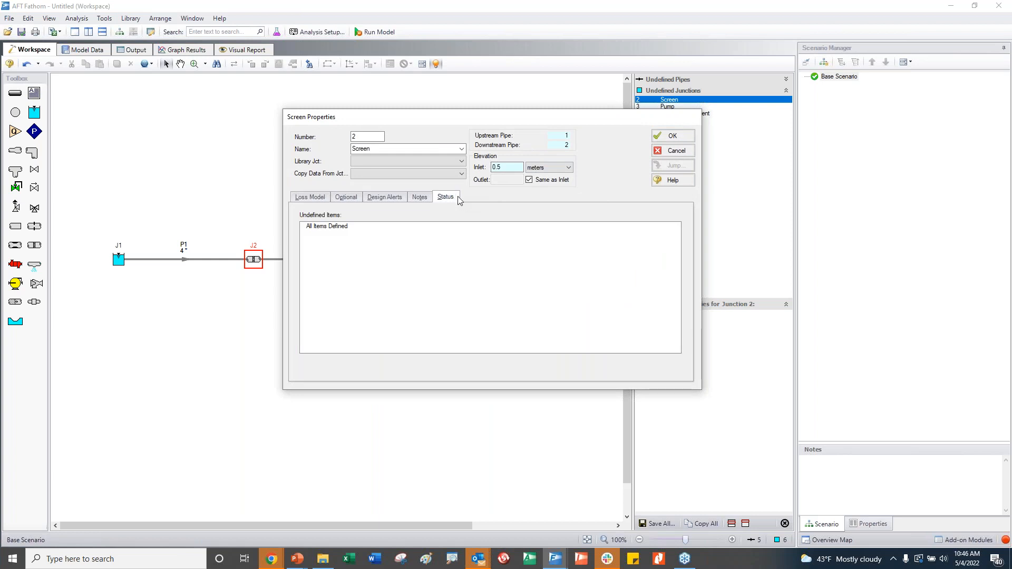
pyautogui.click(663, 138)
pyautogui.click(435, 164)
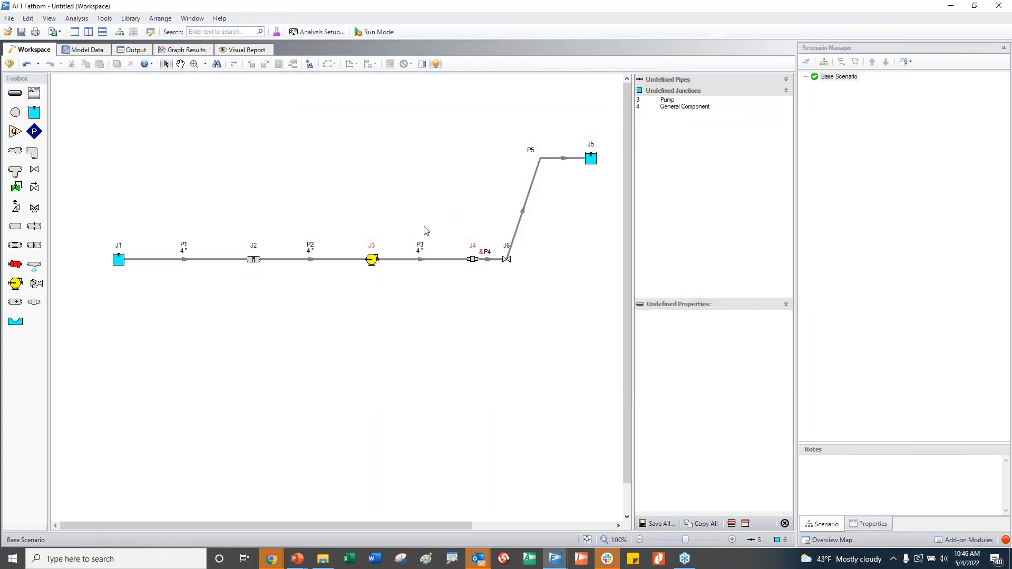
# Set the inlet elevation of pump J3 to 0.5 meters and accept its properties.
pyautogui.click(667, 102)
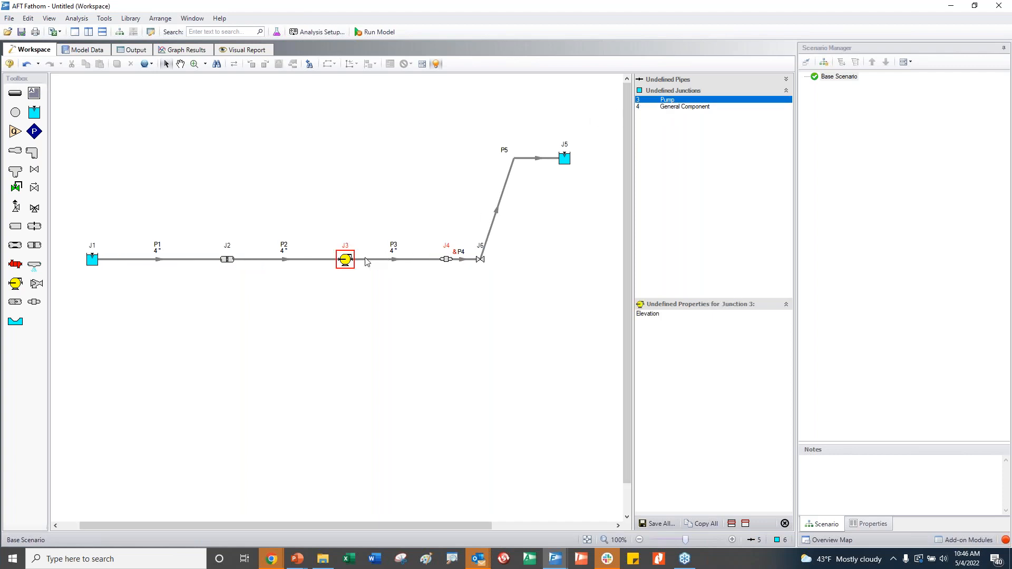
pyautogui.click(340, 258)
pyautogui.doubleClick(340, 258)
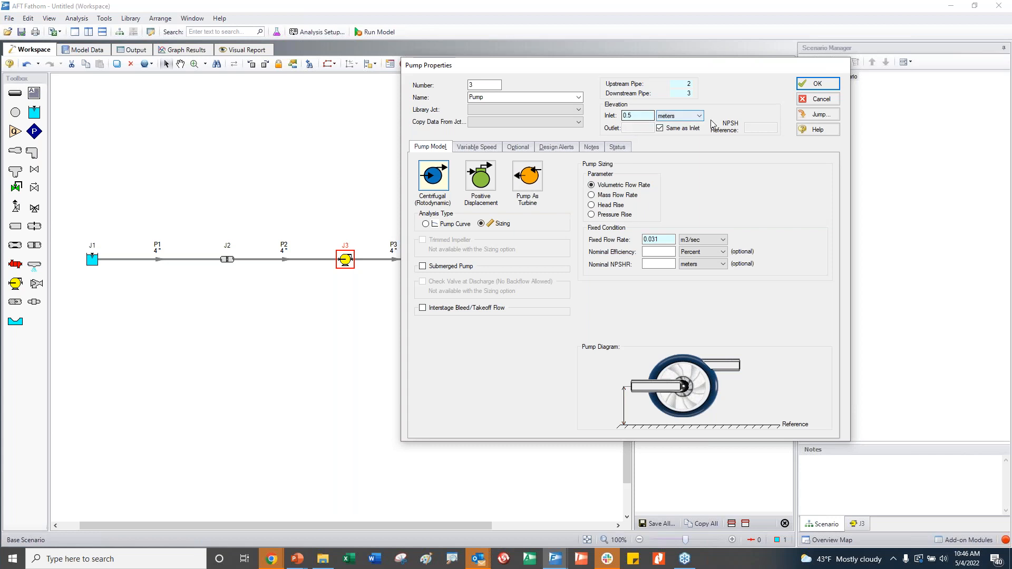
pyautogui.click(815, 84)
pyautogui.click(453, 172)
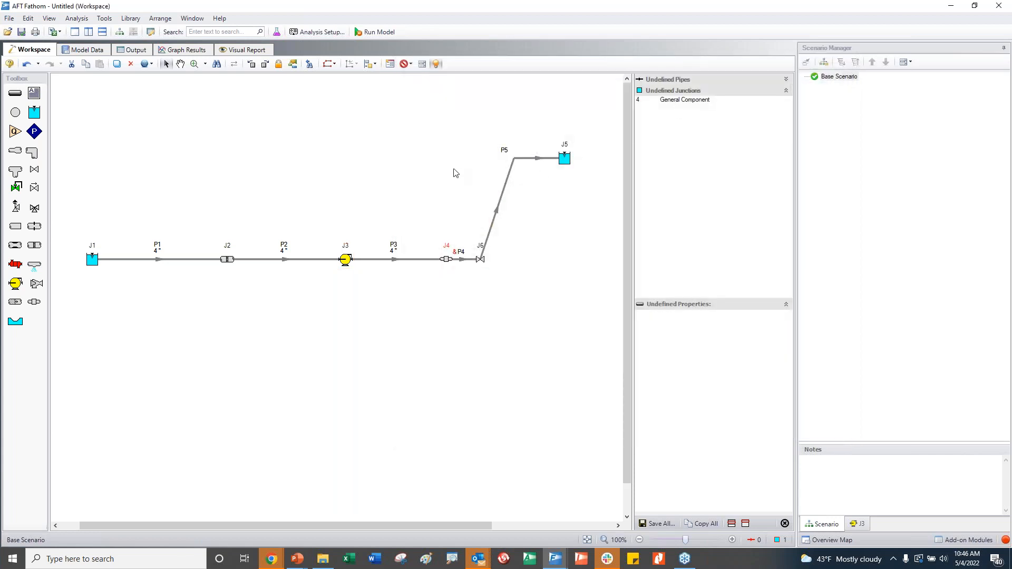
# Set the inlet elevation of general component J4 to 0.5 meters, accept its properties, and close the undefined objects list.
pyautogui.click(680, 100)
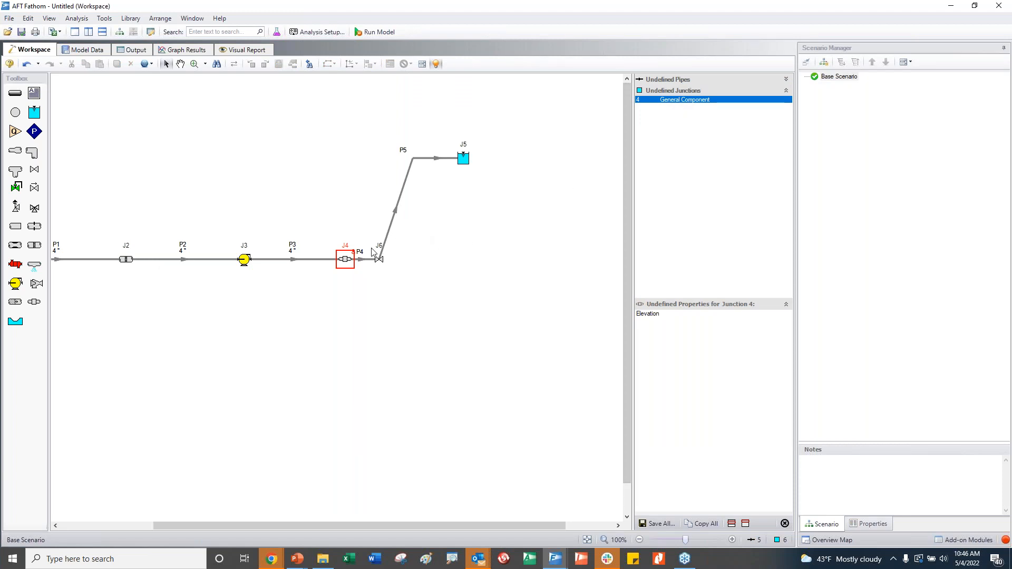
pyautogui.doubleClick(346, 260)
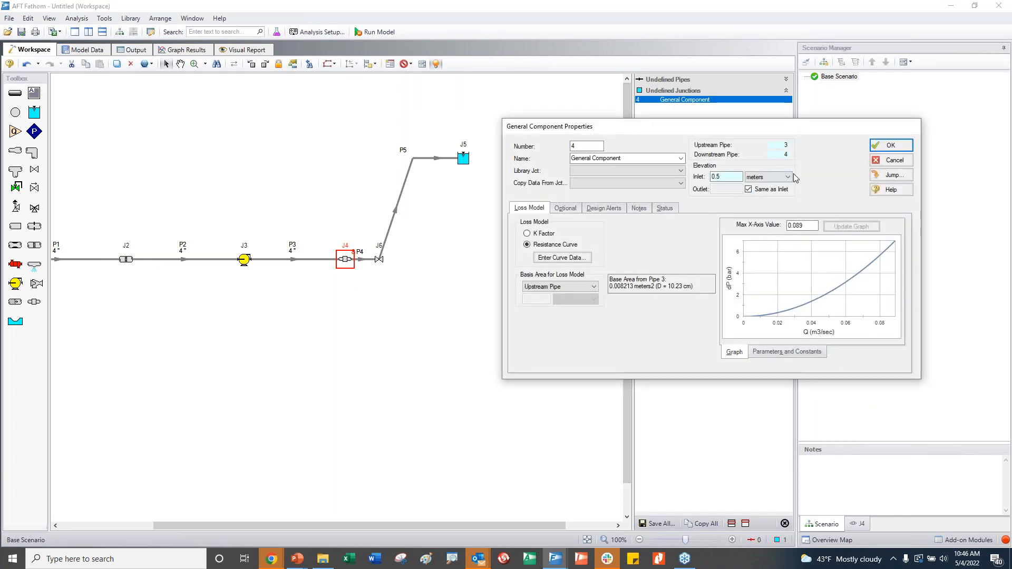
pyautogui.click(890, 146)
pyautogui.click(290, 140)
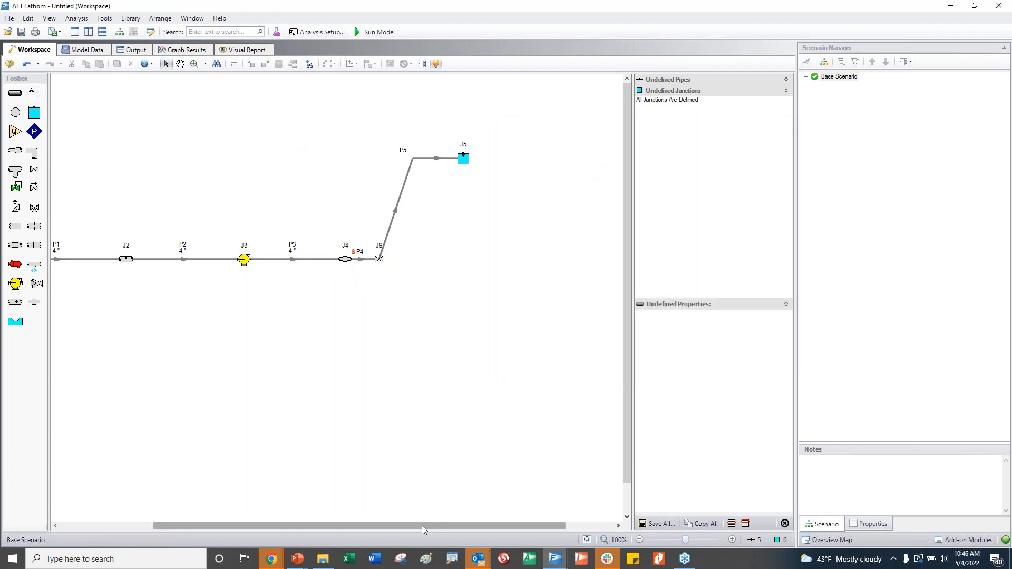
pyautogui.moveTo(422, 526); pyautogui.dragTo(369, 515)
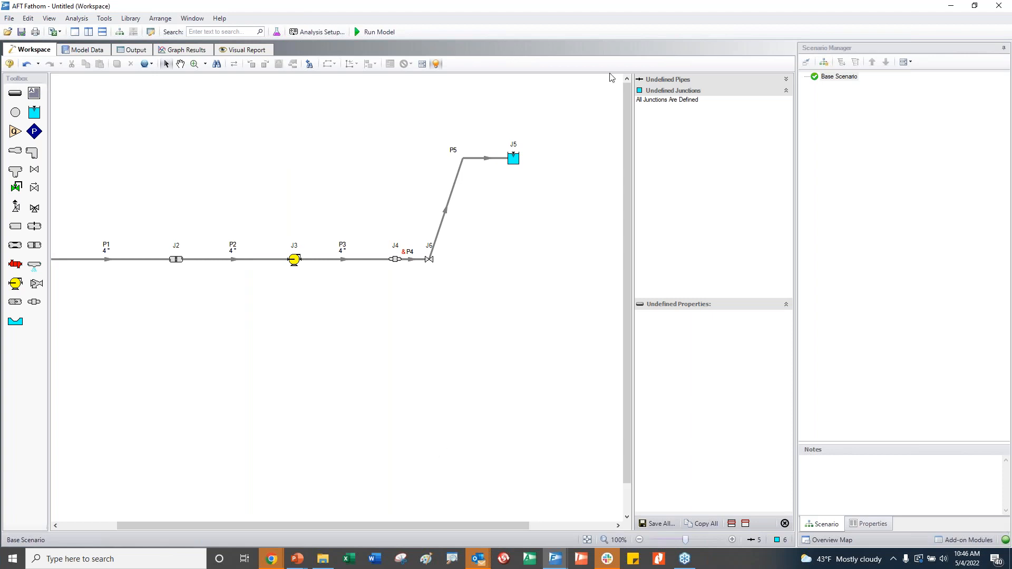
pyautogui.click(784, 523)
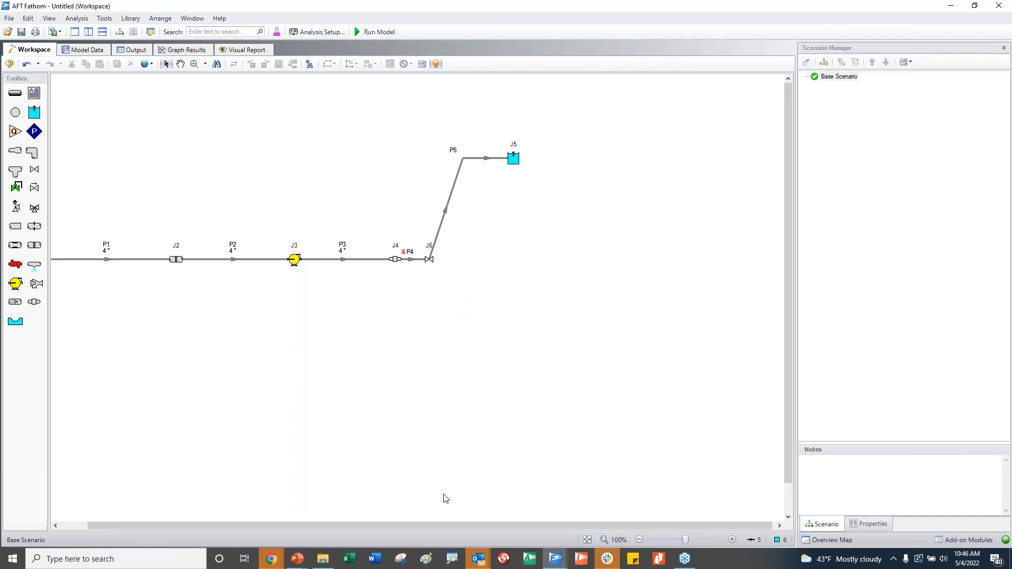
# Create a new design alert named "Velocidad Maxima" with Pipes as its object type.
pyautogui.moveTo(441, 526); pyautogui.dragTo(448, 527)
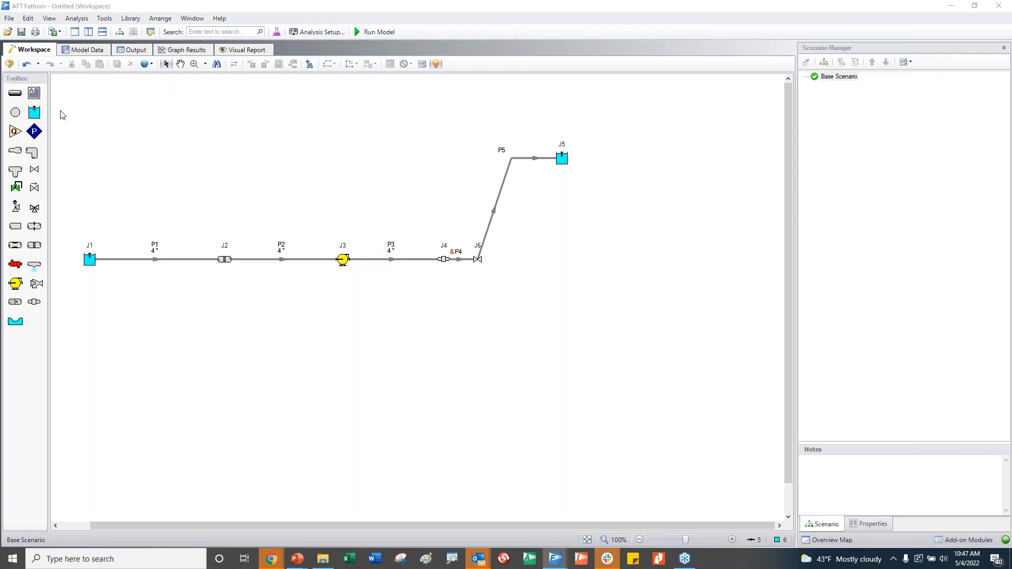
pyautogui.click(105, 19)
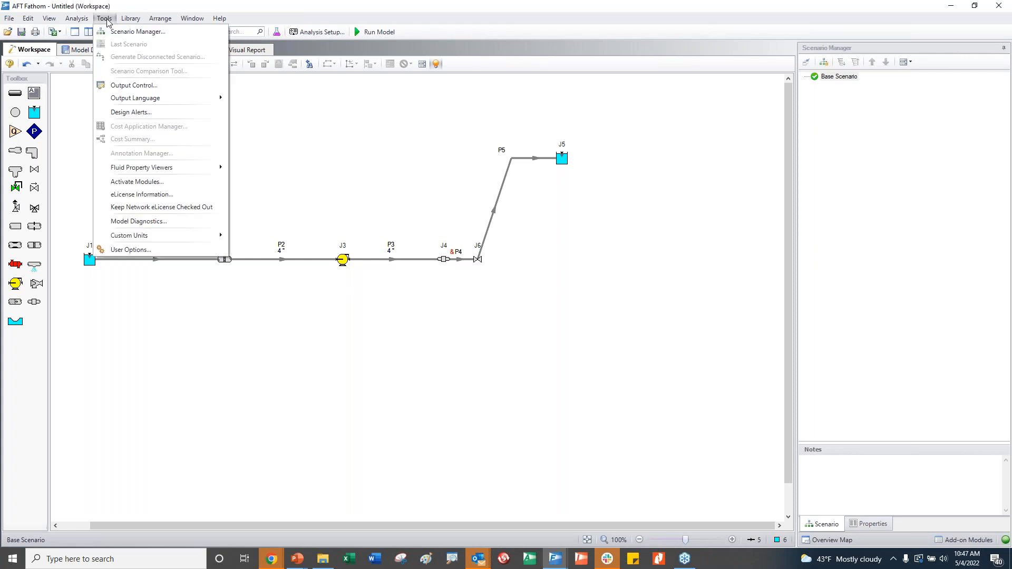
pyautogui.click(155, 112)
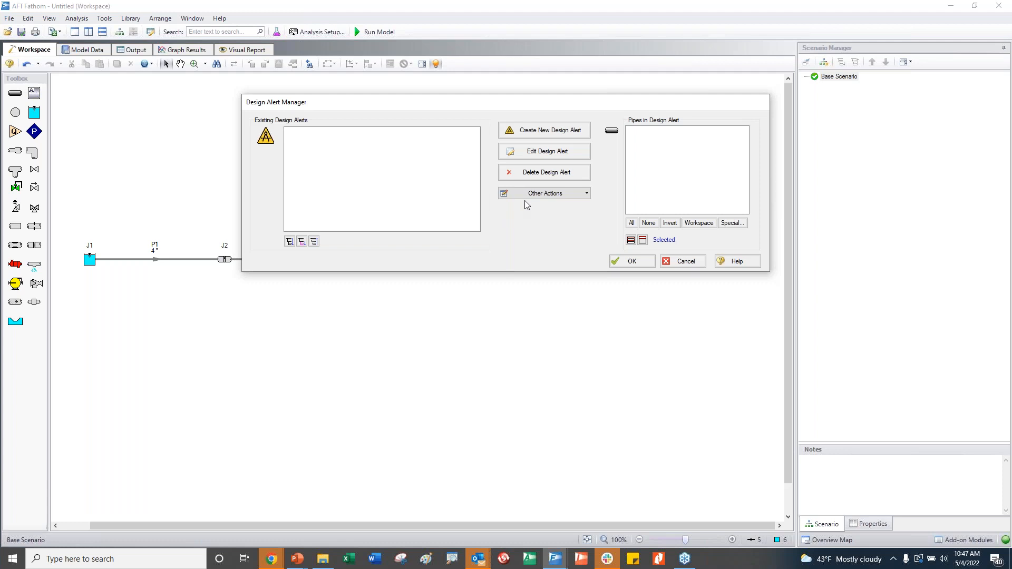
pyautogui.click(535, 133)
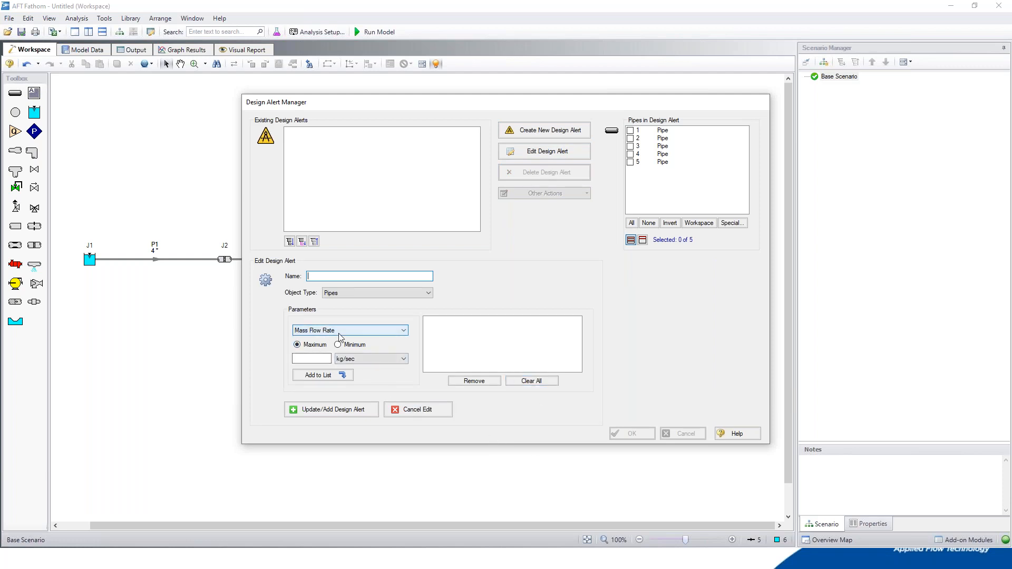
pyautogui.write('Velocidad Maxima')
pyautogui.click(431, 292)
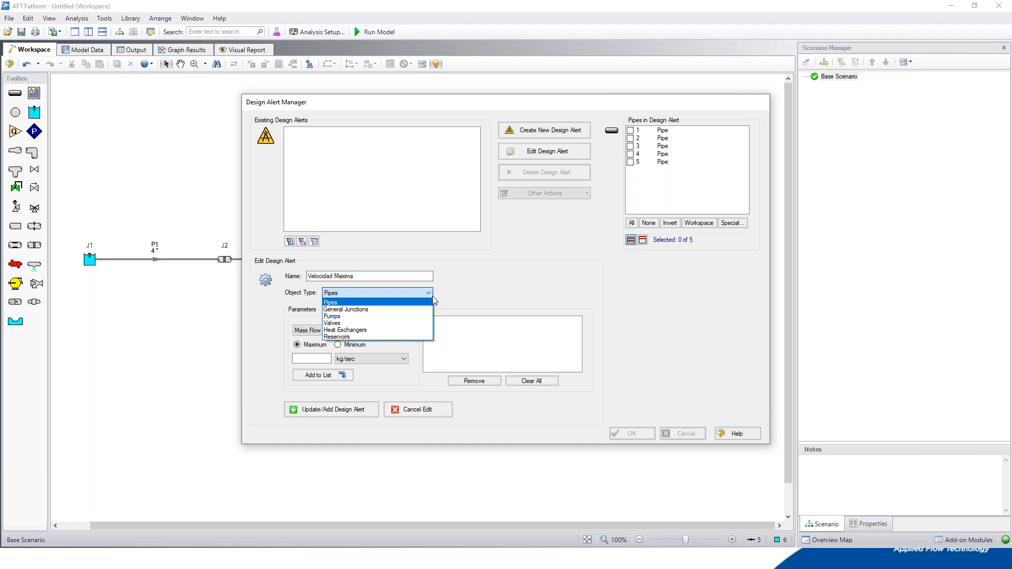
pyautogui.click(570, 277)
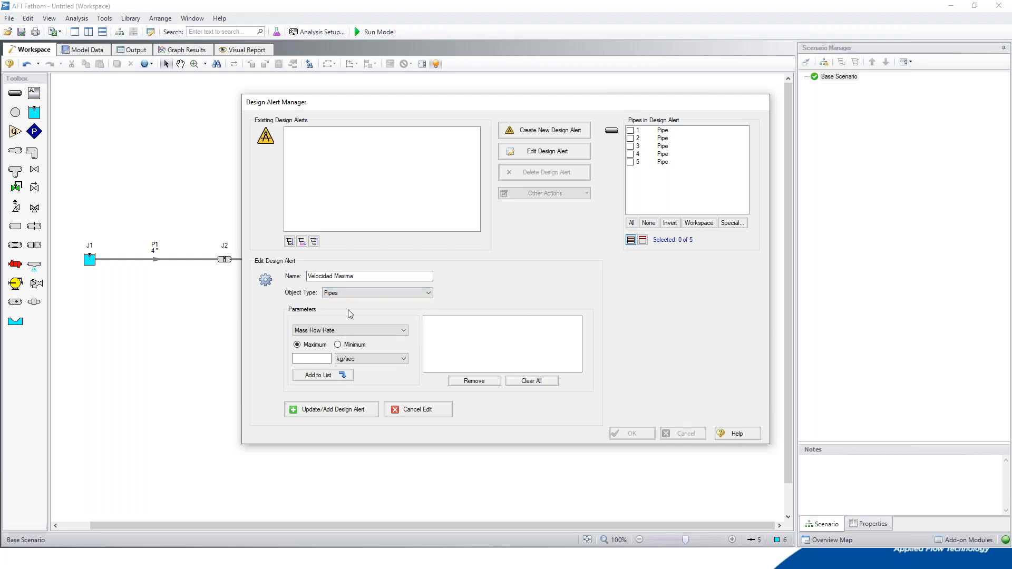
# Add a maximum velocity limit of 1.82 meters/sec to the Velocidad Maxima design alert's parameters.
pyautogui.click(403, 330)
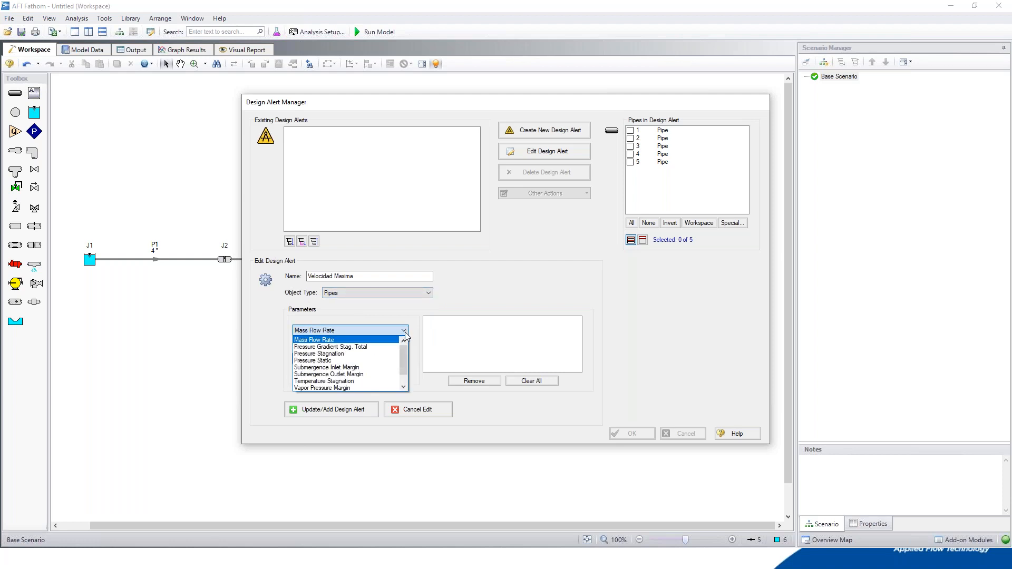
pyautogui.moveTo(404, 363); pyautogui.dragTo(404, 378)
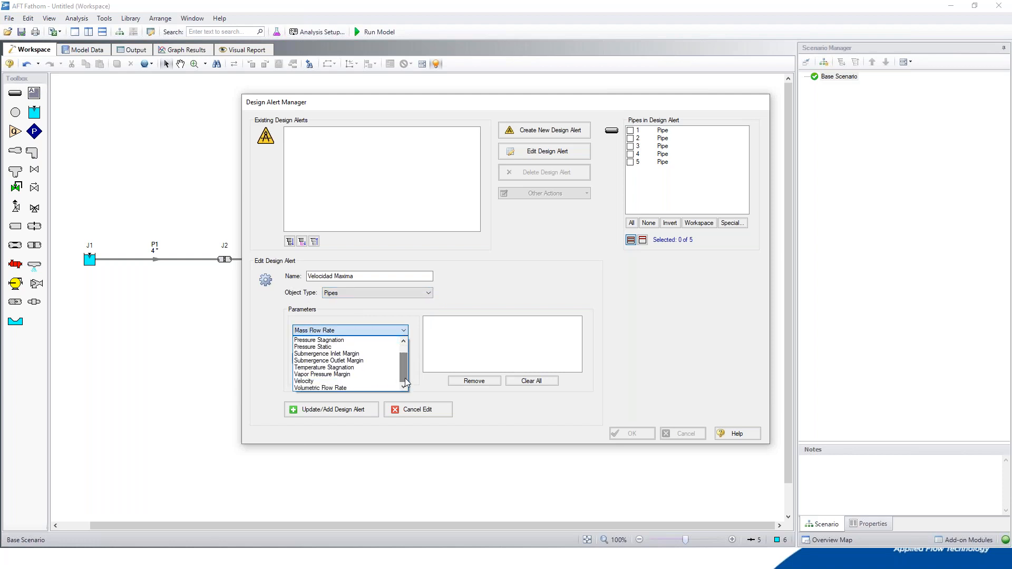
pyautogui.click(310, 382)
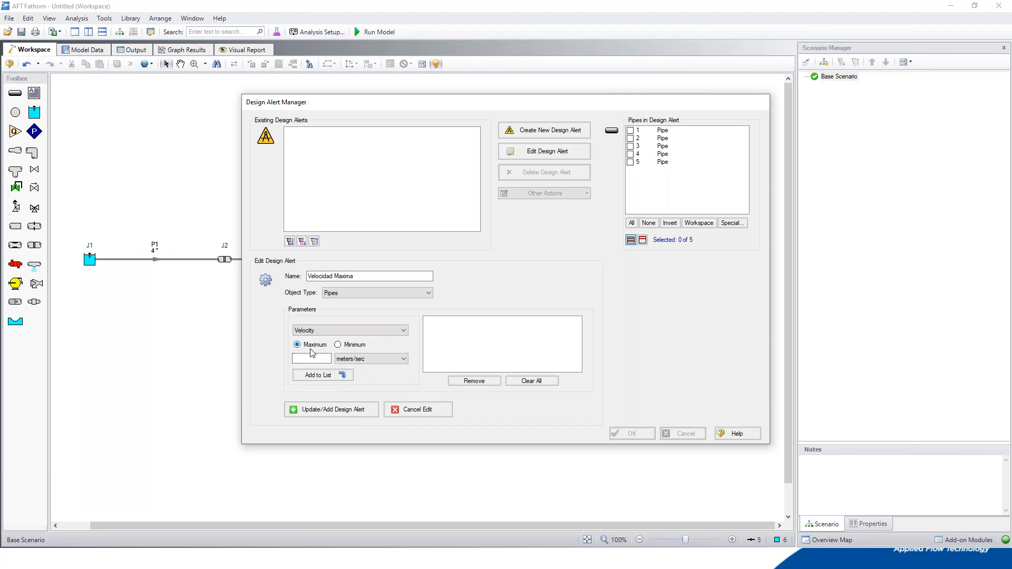
pyautogui.click(311, 358)
pyautogui.write('1.82')
pyautogui.click(325, 375)
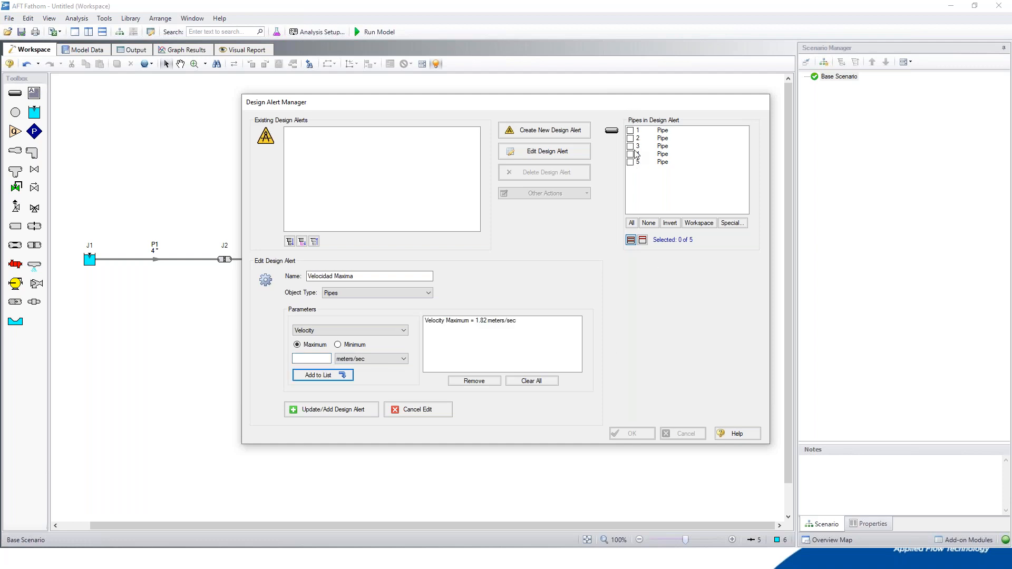
# Apply the Velocidad Maxima design alert to all pipes, add it to the existing alerts, and accept the changes.
pyautogui.click(633, 223)
pyautogui.click(315, 416)
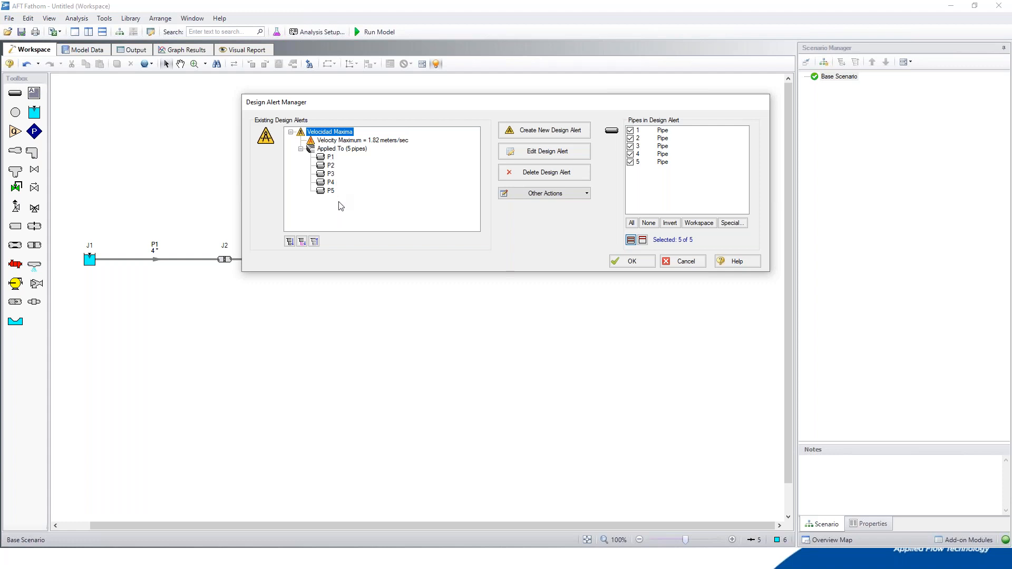
pyautogui.click(631, 261)
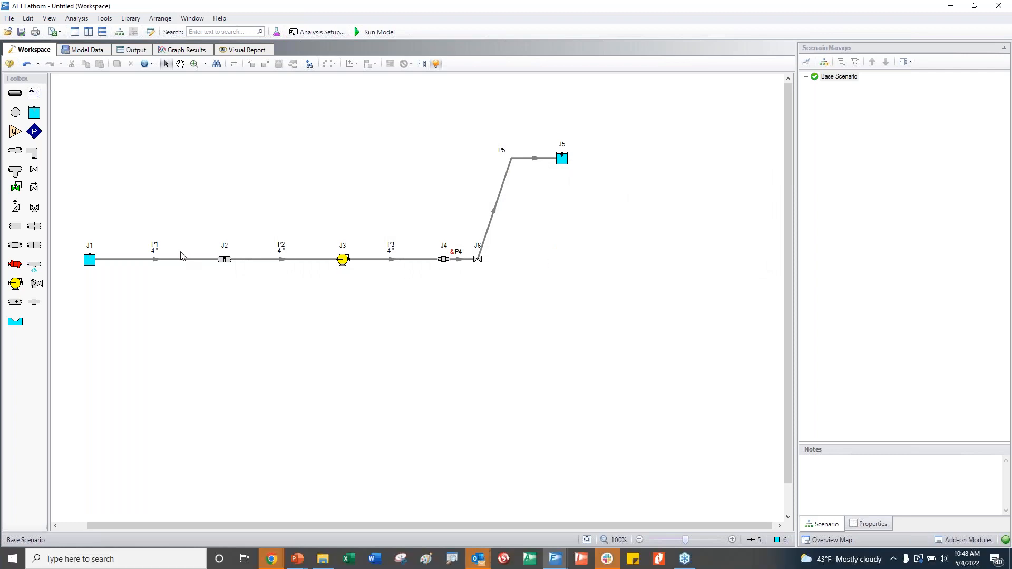
# Inspect the design alerts assigned to pipe P1, switch Velocidad Maxima off and on again, and cancel the pipe properties.
pyautogui.click(134, 260)
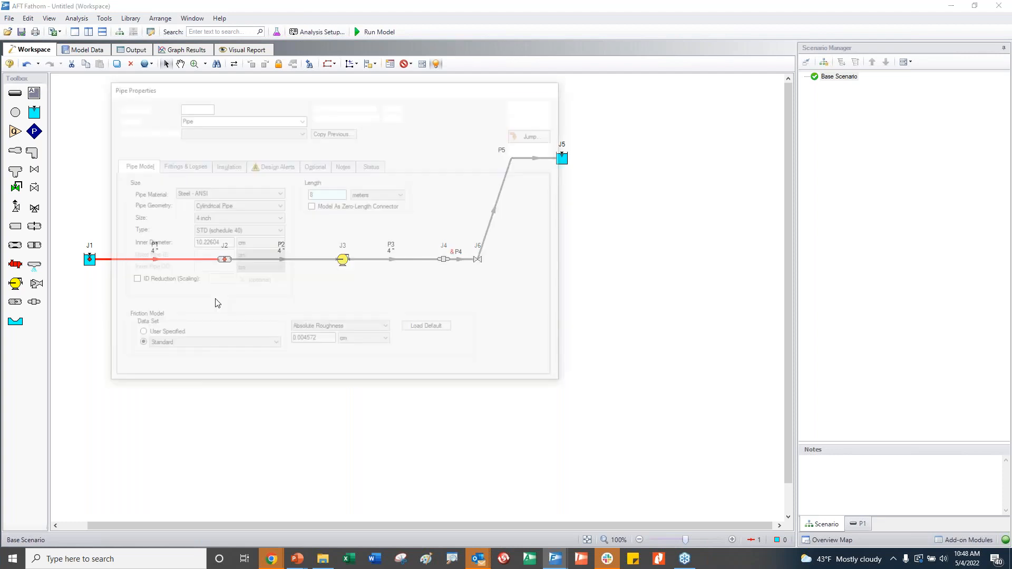
pyautogui.click(262, 167)
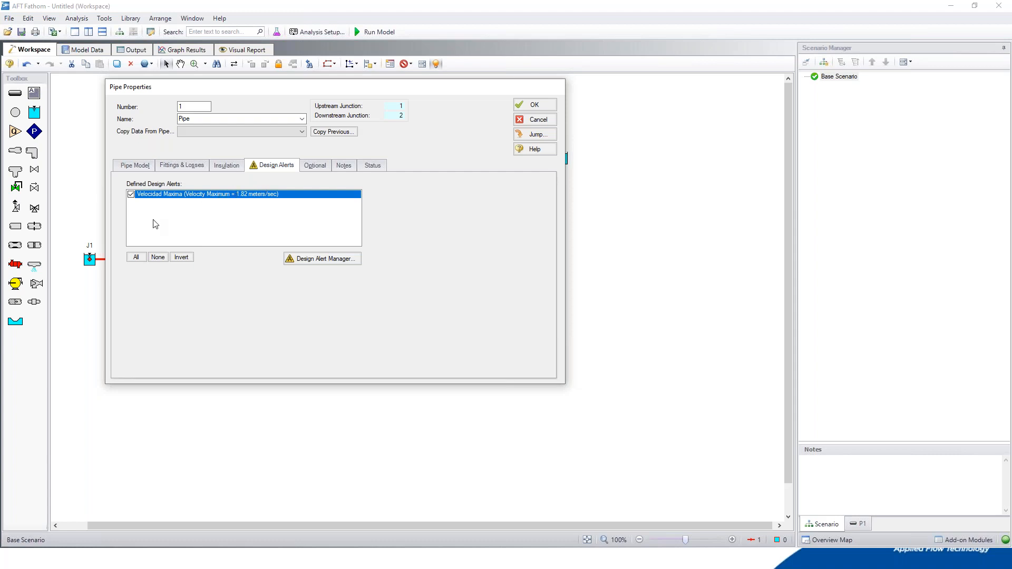
pyautogui.click(130, 195)
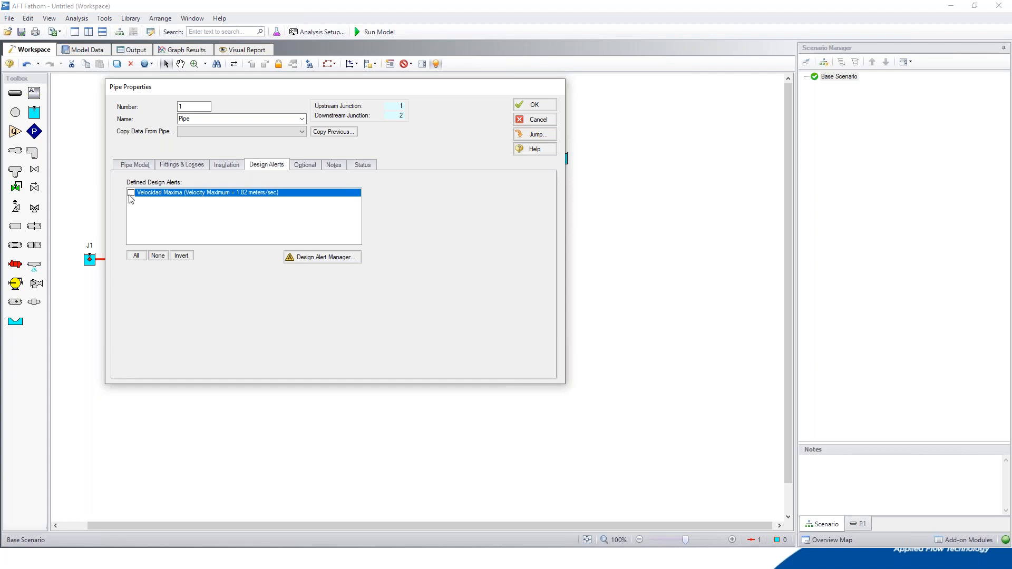
pyautogui.click(131, 194)
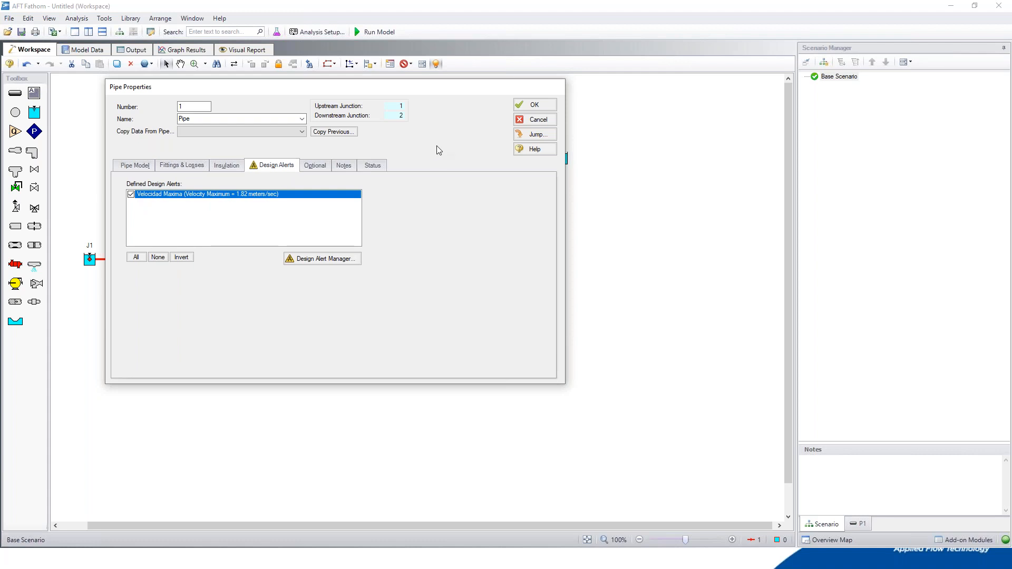
pyautogui.click(525, 120)
pyautogui.click(371, 230)
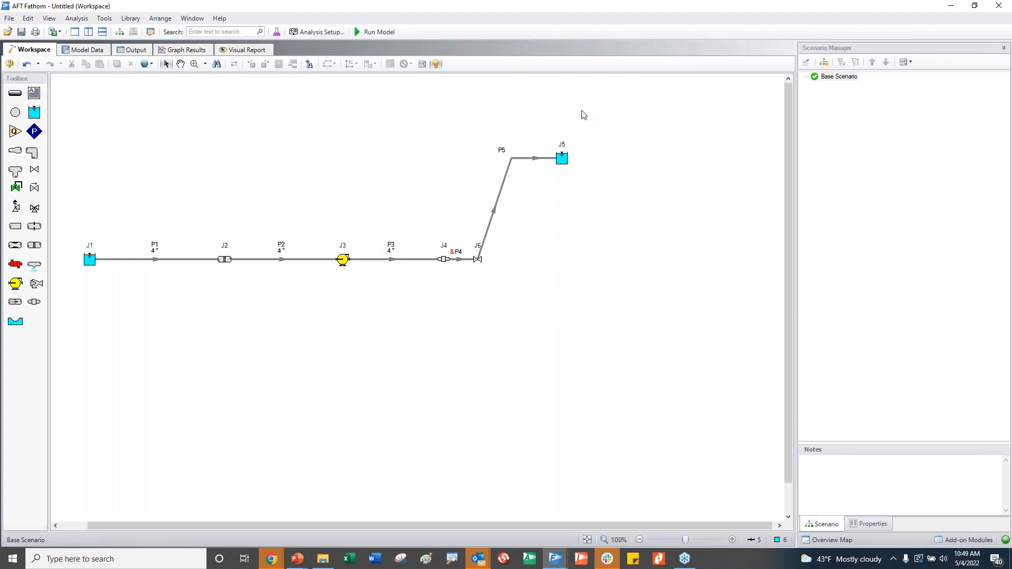
# Start a global pipe edit for pipes 1 to 5 and set the template's pipe friction design factor to 1.2.
pyautogui.moveTo(546, 122); pyautogui.dragTo(138, 366)
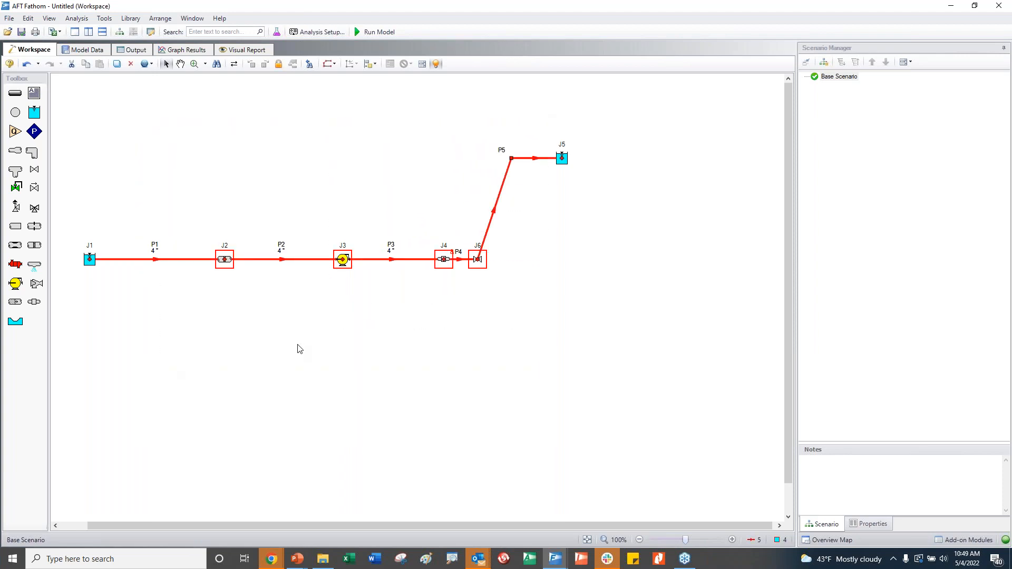
pyautogui.click(150, 67)
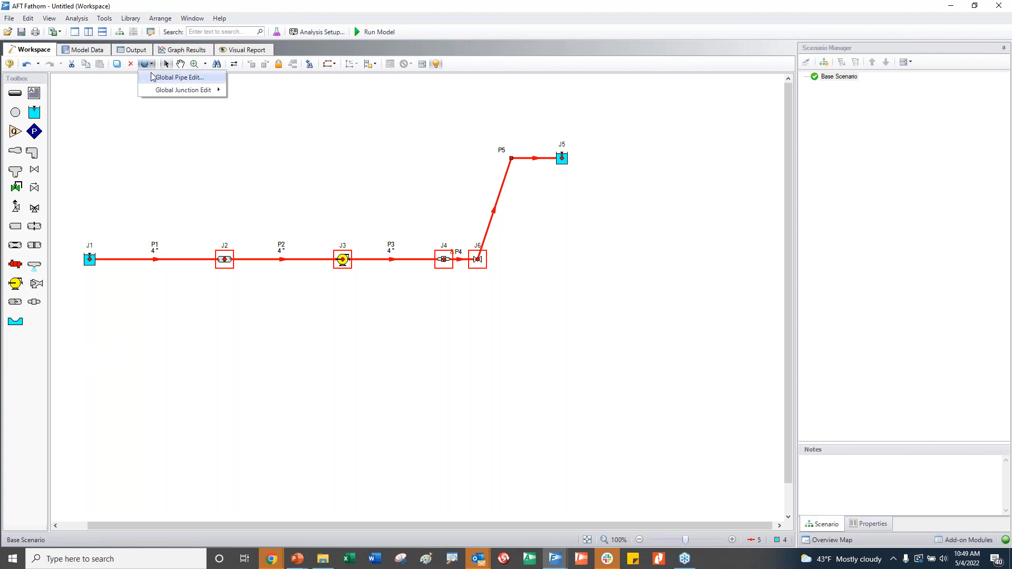
pyautogui.click(154, 78)
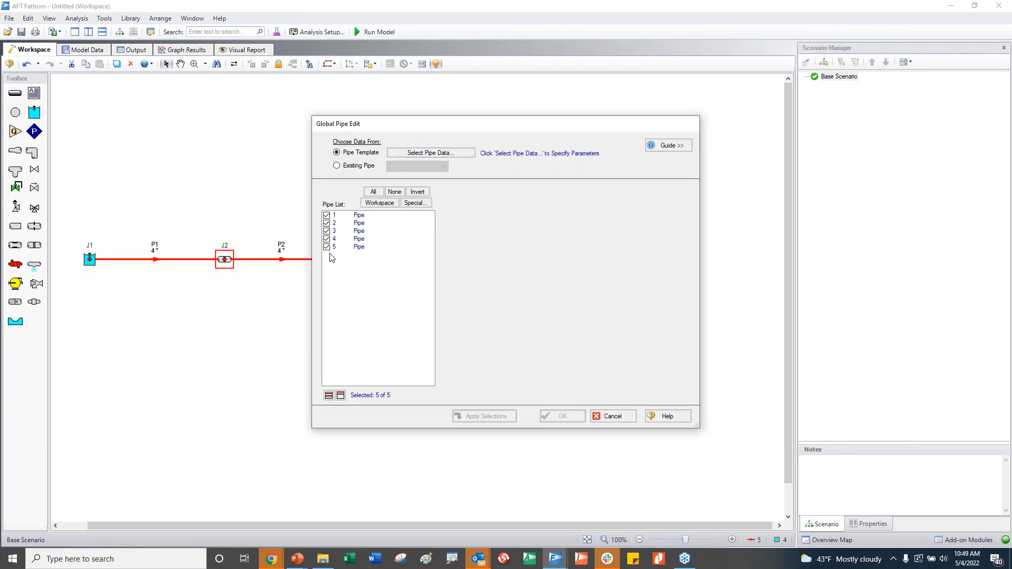
pyautogui.click(422, 154)
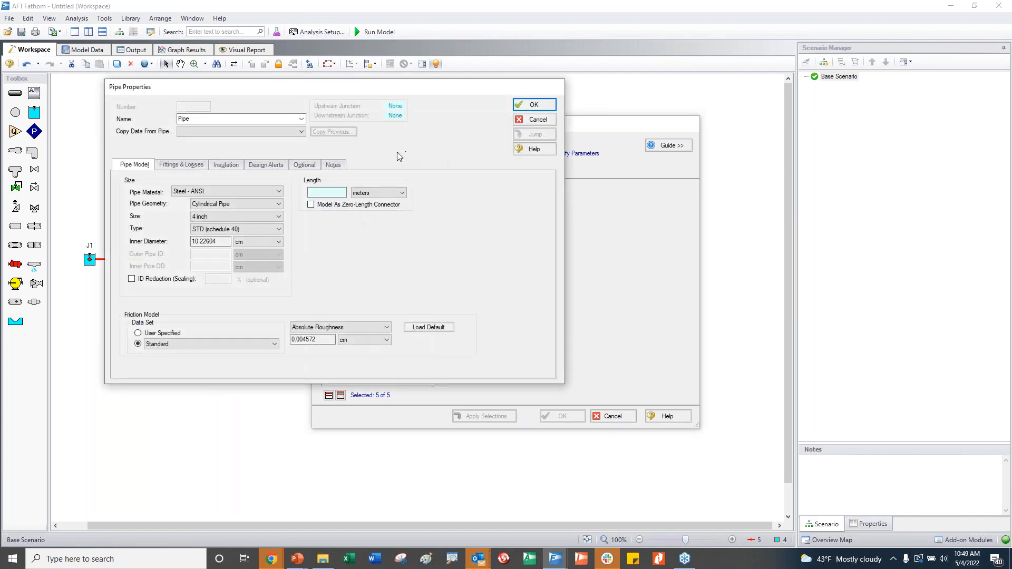
pyautogui.click(306, 166)
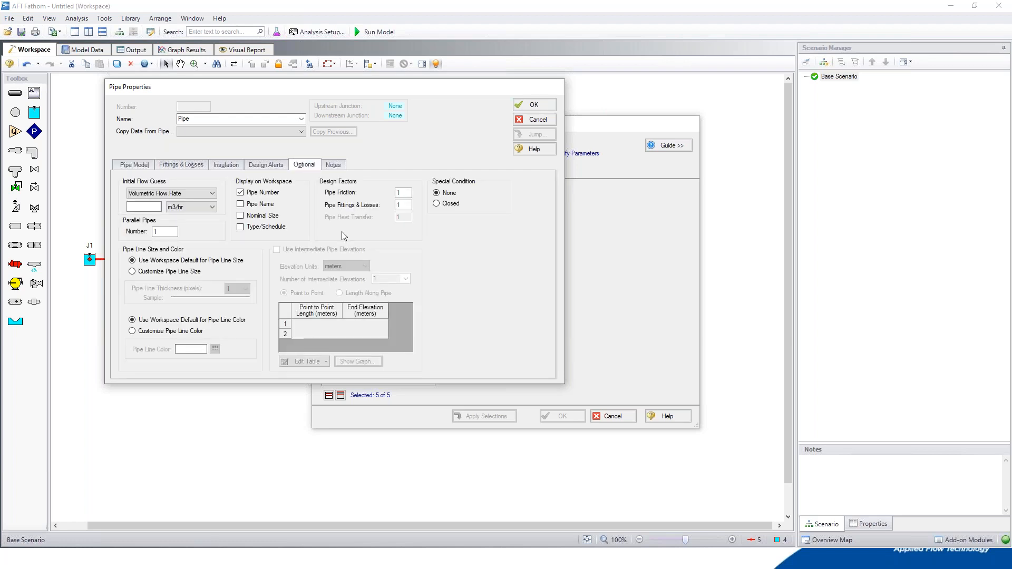
pyautogui.click(403, 193)
pyautogui.click(533, 105)
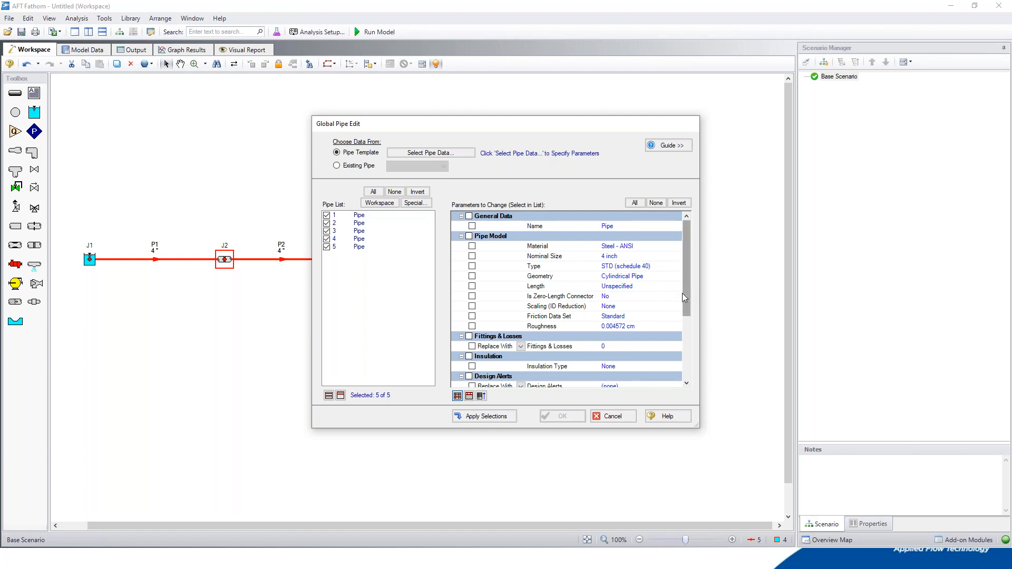
# Apply only the Design Factor parameter of 1.2 to all five selected pipes and confirm the global edit.
pyautogui.moveTo(688, 300); pyautogui.dragTo(684, 364)
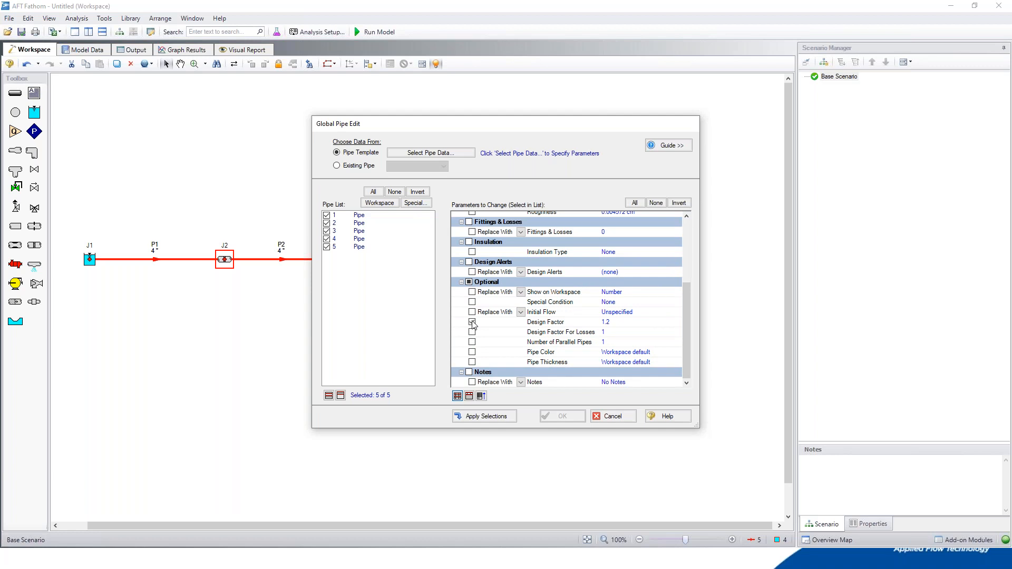
pyautogui.click(489, 418)
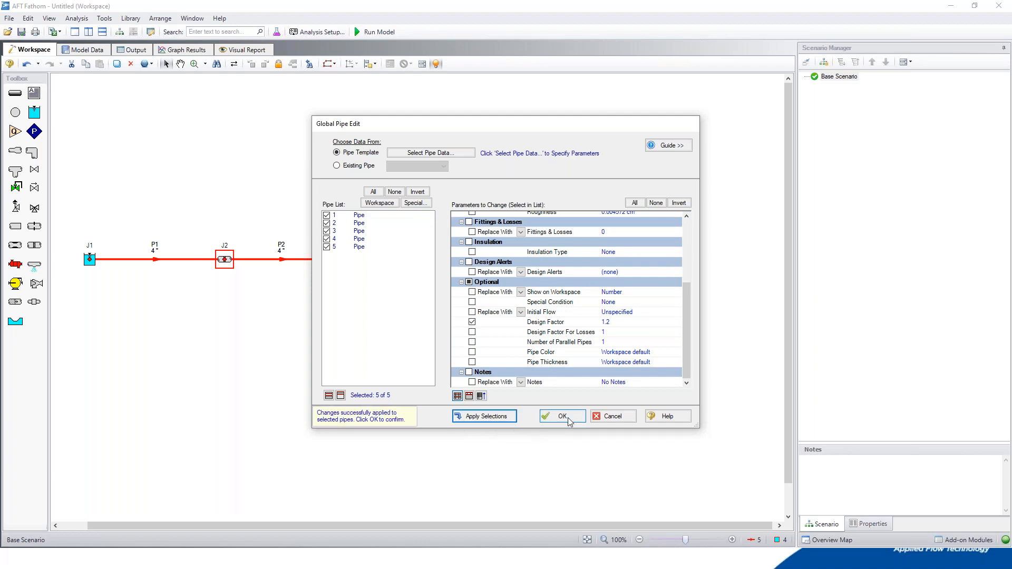
pyautogui.click(562, 416)
pyautogui.click(411, 302)
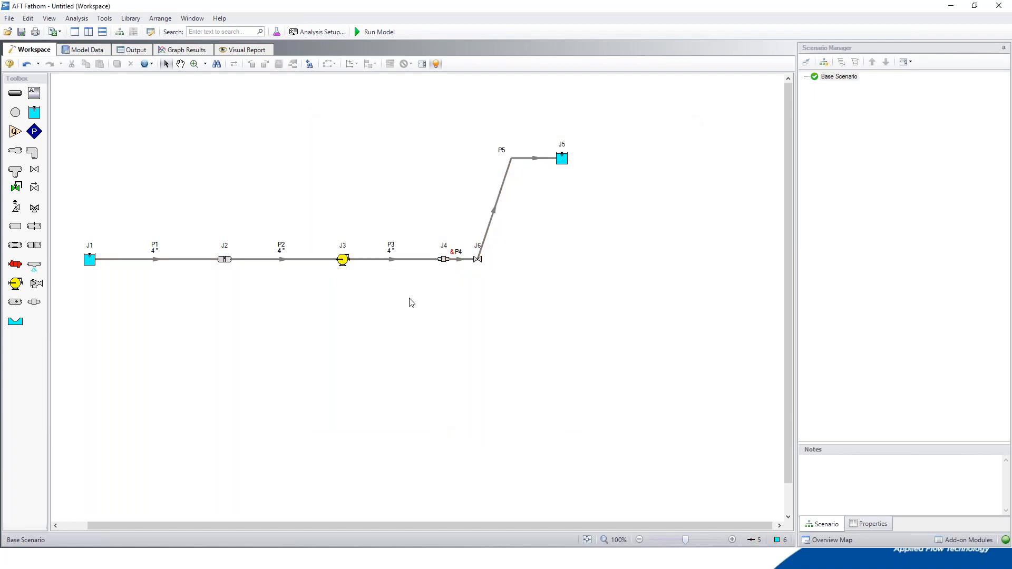
# Check the friction design factor in the optional properties of pipe P3.
pyautogui.click(399, 260)
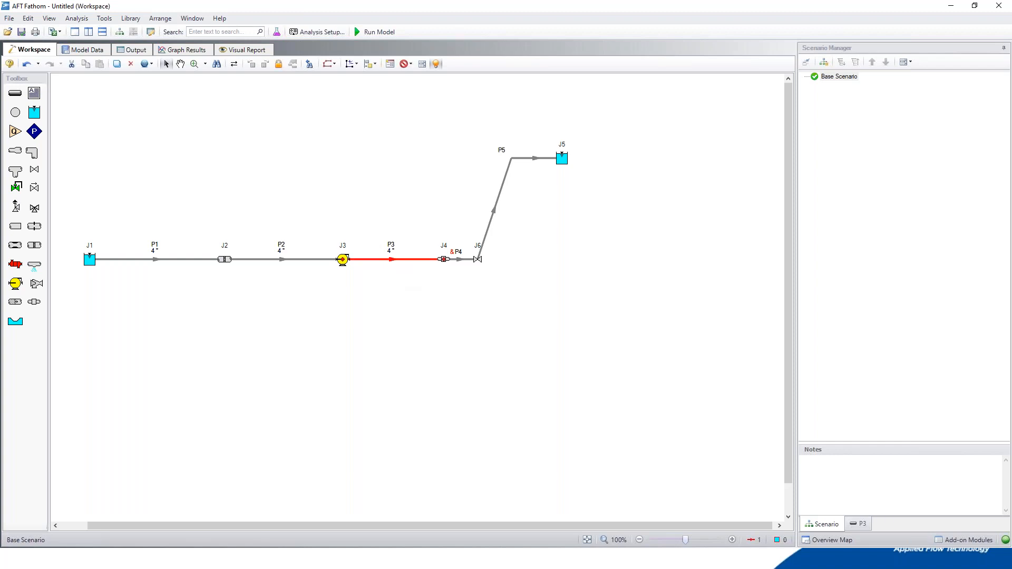
pyautogui.doubleClick(397, 260)
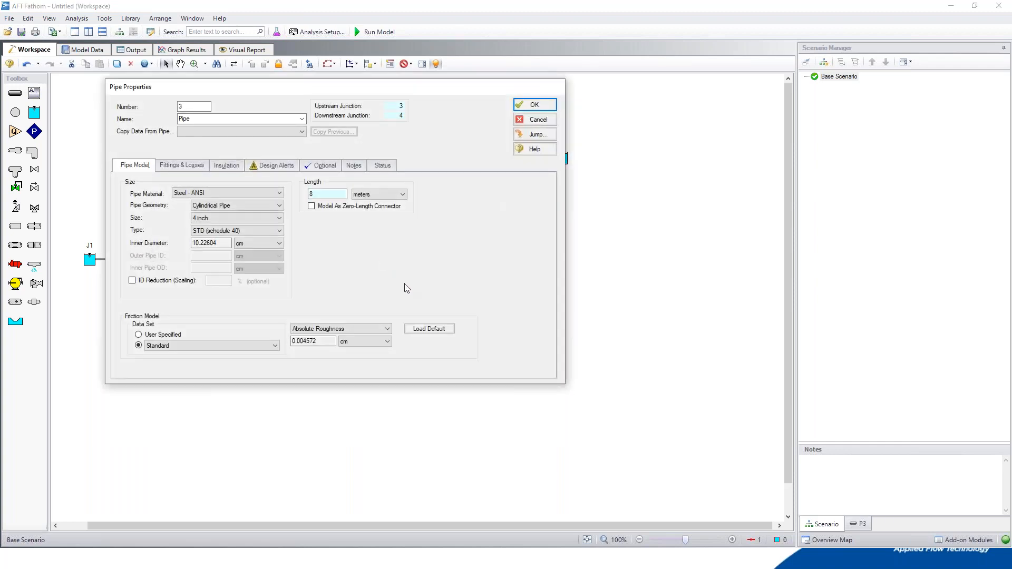
pyautogui.click(322, 166)
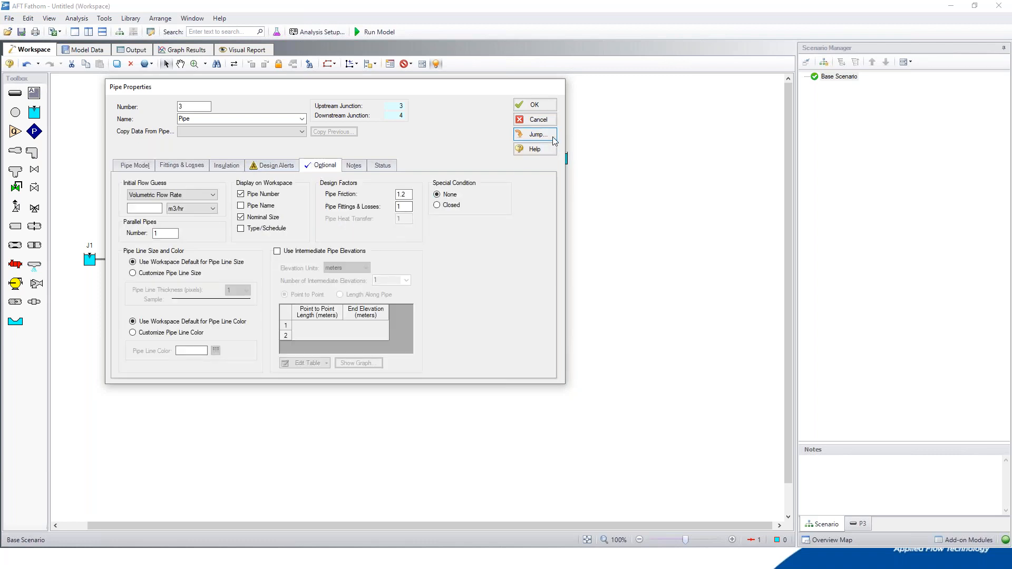
pyautogui.click(534, 105)
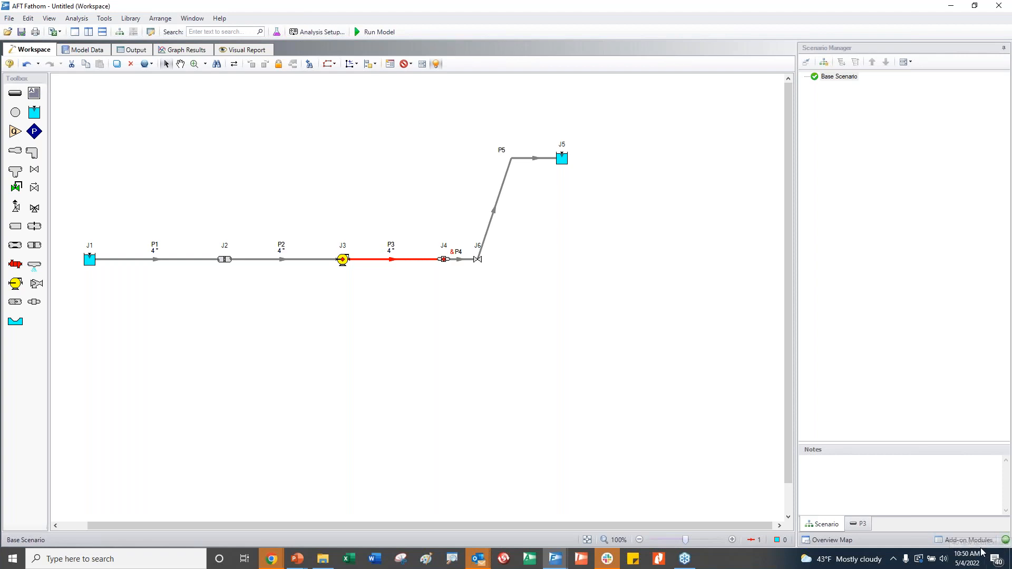
pyautogui.click(411, 451)
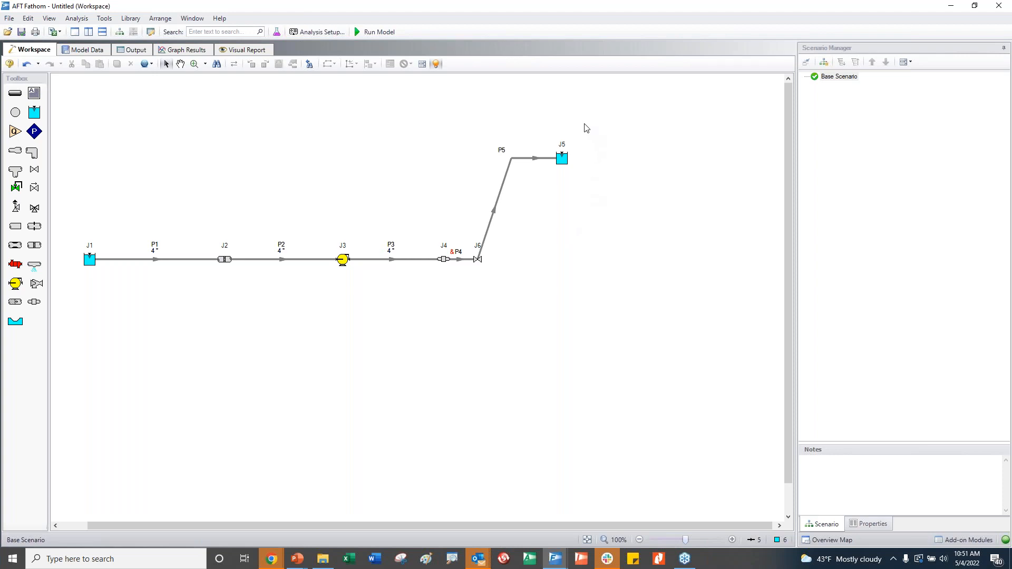
# Copy the entire pipeline with all its pipes and junctions and paste the duplicate directly below the original.
pyautogui.moveTo(584, 124); pyautogui.dragTo(74, 316)
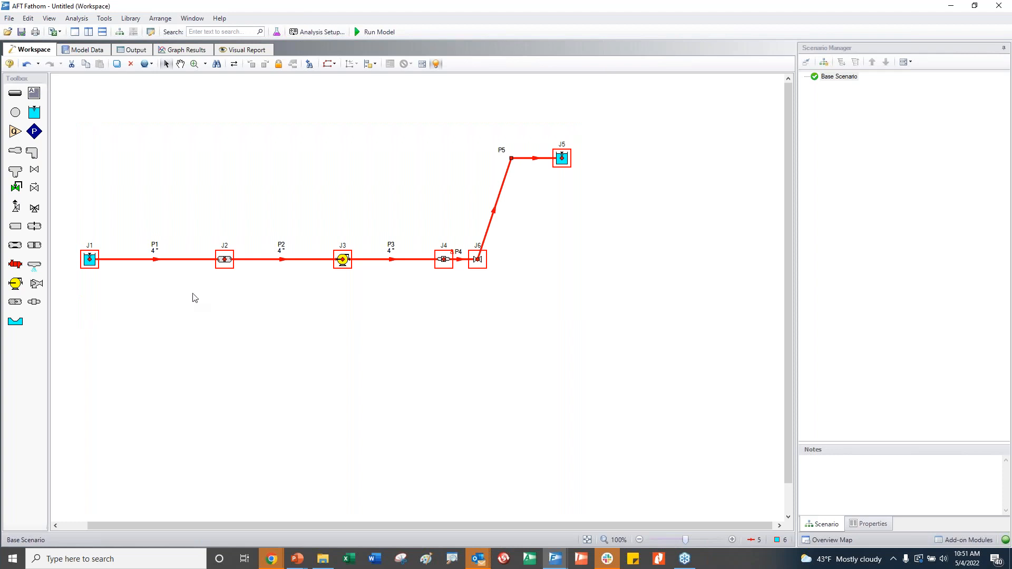
pyautogui.click(270, 260)
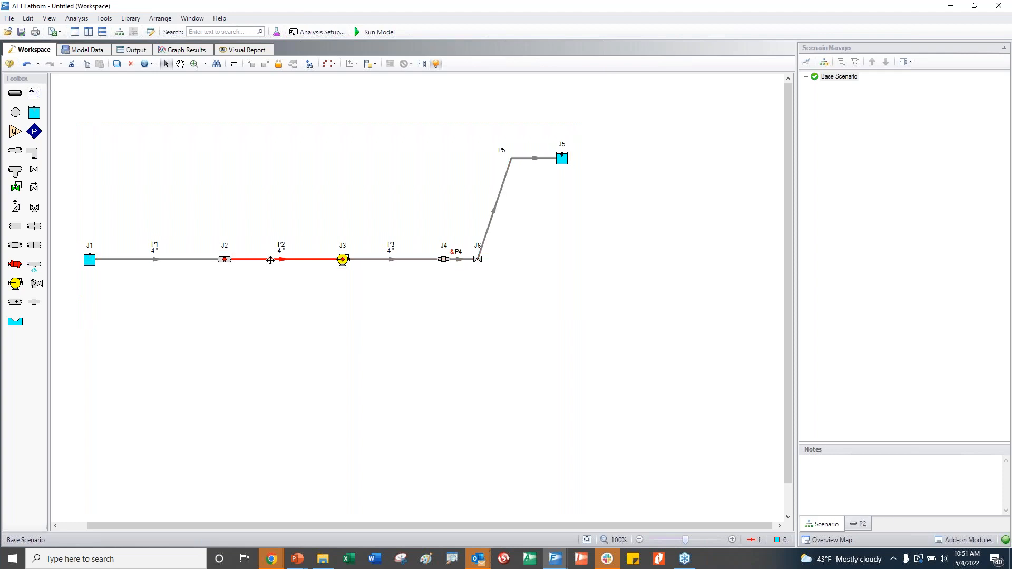
pyautogui.click(564, 295)
pyautogui.moveTo(577, 115); pyautogui.dragTo(62, 325)
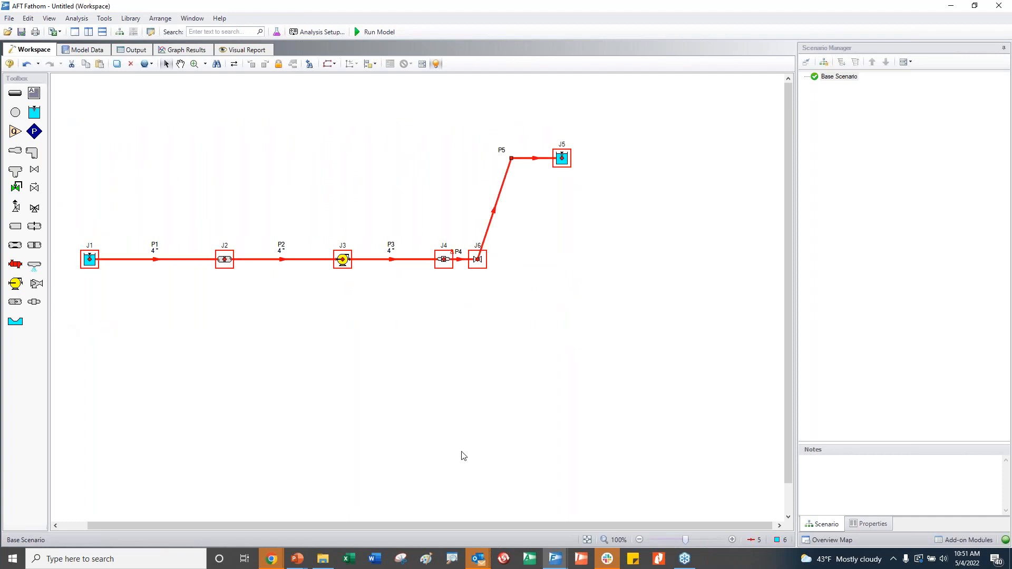
pyautogui.hotkey('ctrl', 'c')
pyautogui.hotkey('ctrl', 'v')
pyautogui.moveTo(415, 177); pyautogui.dragTo(404, 246)
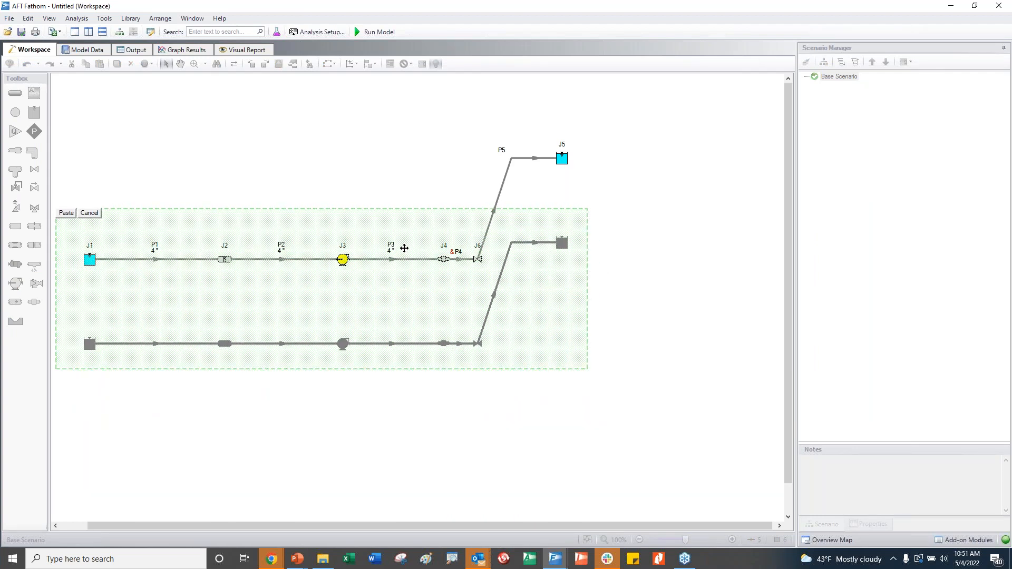
pyautogui.click(66, 212)
pyautogui.click(375, 430)
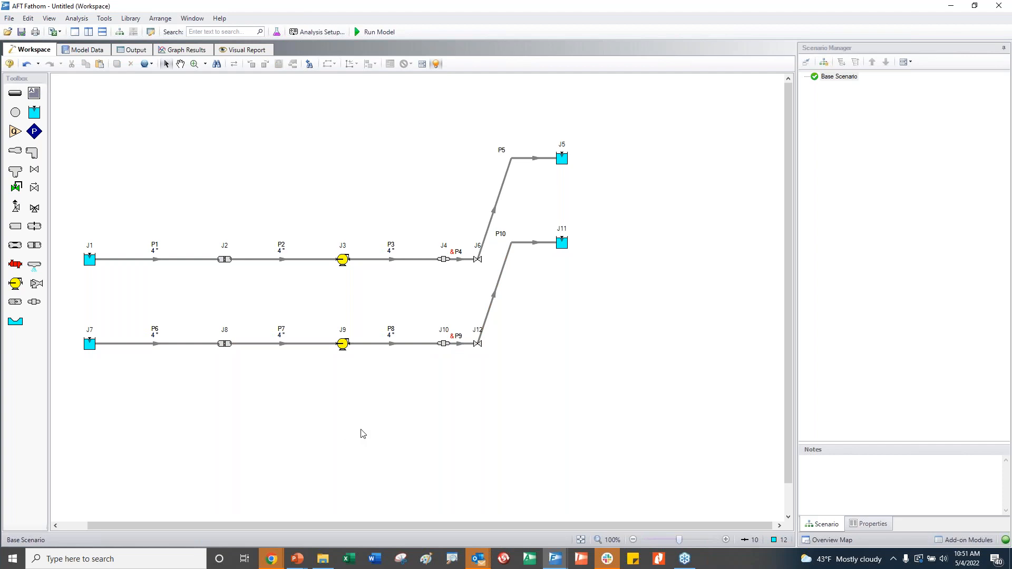
# Start a global pipe edit for pipes 6 to 10 of the copied line and set the template size to 5 inch.
pyautogui.moveTo(513, 293); pyautogui.dragTo(58, 405)
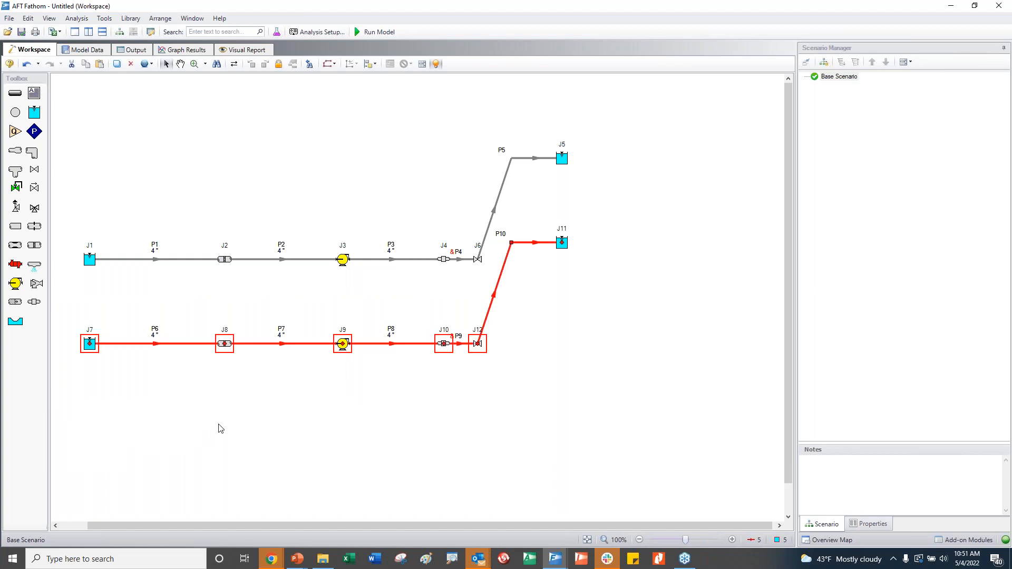
pyautogui.click(150, 65)
pyautogui.click(174, 75)
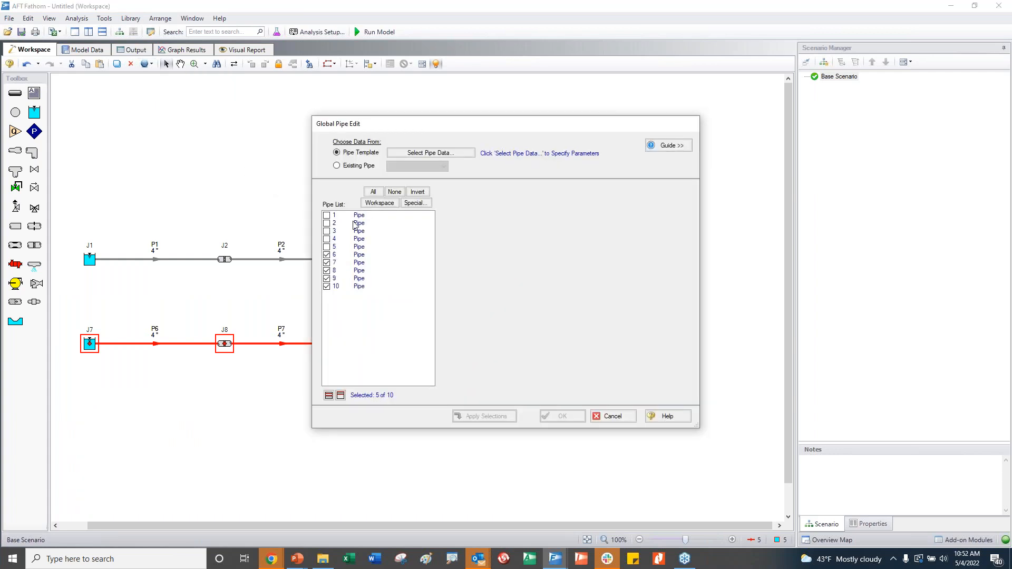
pyautogui.click(422, 154)
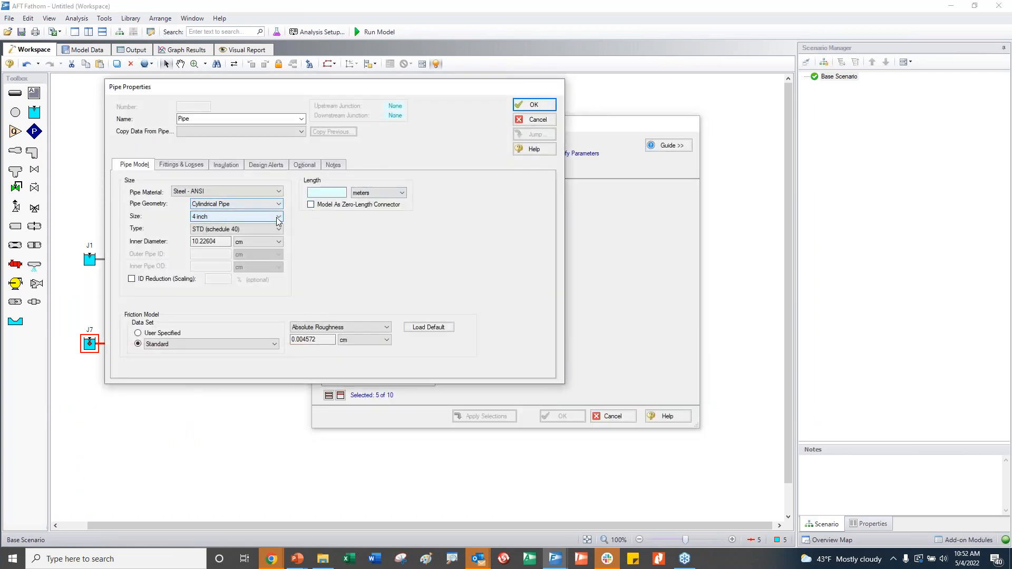
pyautogui.click(278, 216)
pyautogui.click(255, 233)
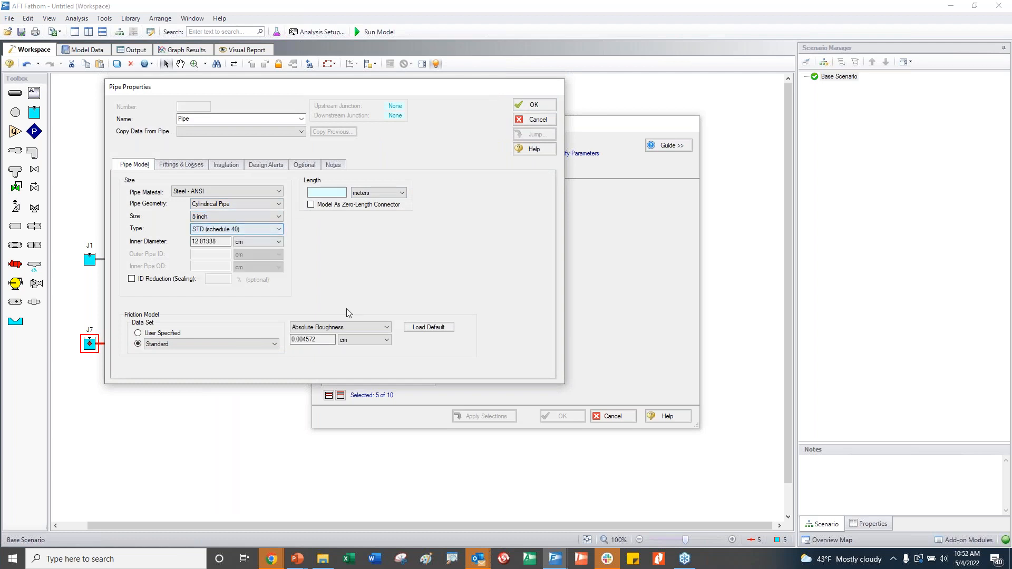
pyautogui.click(533, 104)
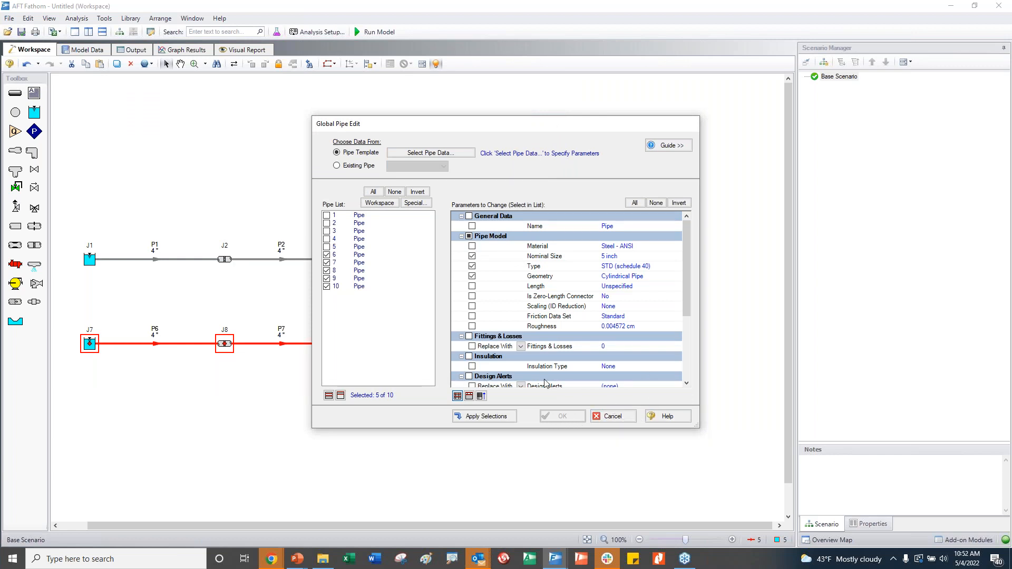
# Apply the 5 inch nominal size, type and geometry to pipes 6 to 10 and confirm the global edit.
pyautogui.click(500, 415)
pyautogui.click(570, 414)
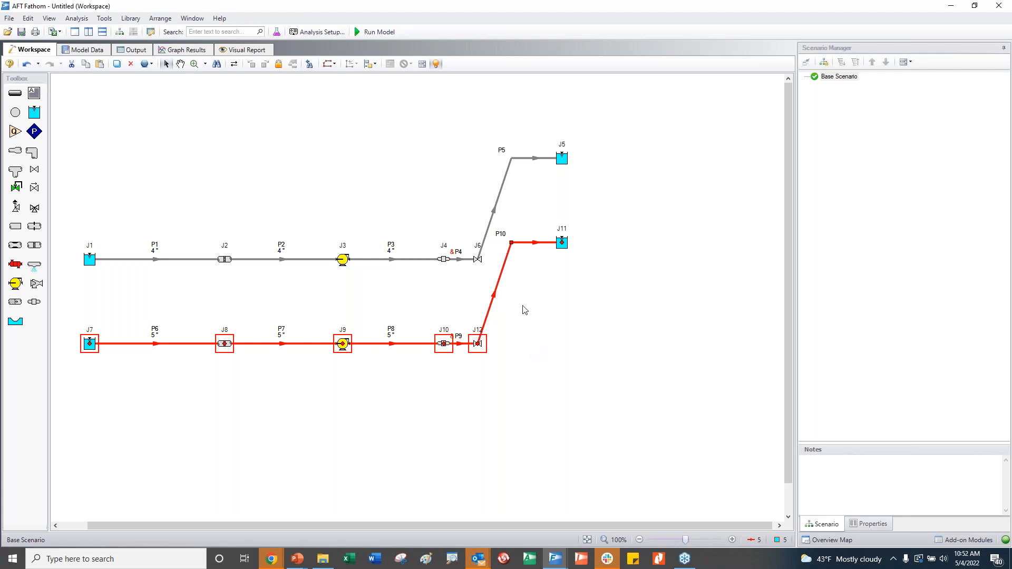
pyautogui.click(548, 306)
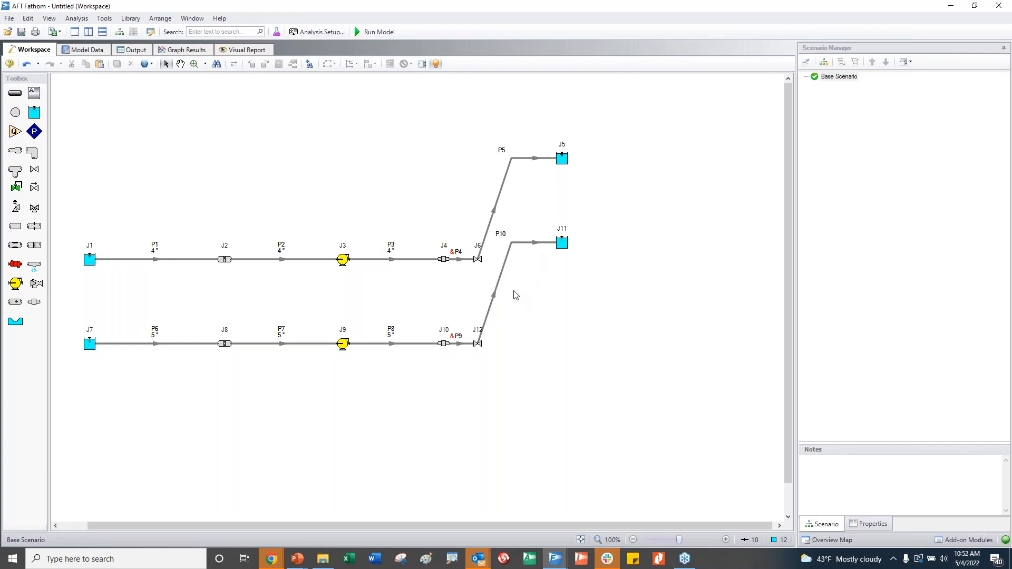
# Automatically renumber the lower line's pipes starting with number 101, without saving the model first.
pyautogui.moveTo(507, 273); pyautogui.dragTo(91, 440)
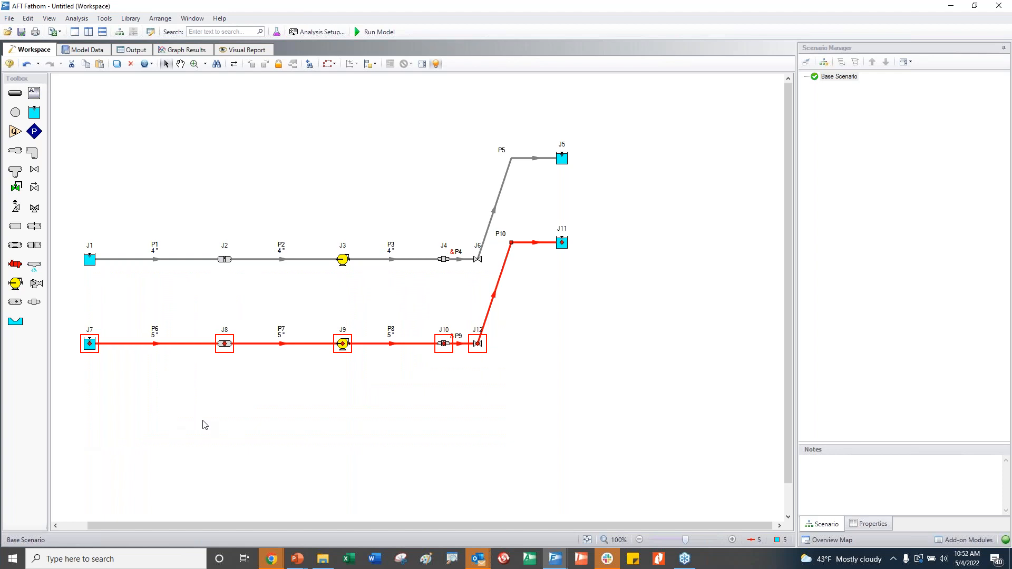
pyautogui.click(29, 20)
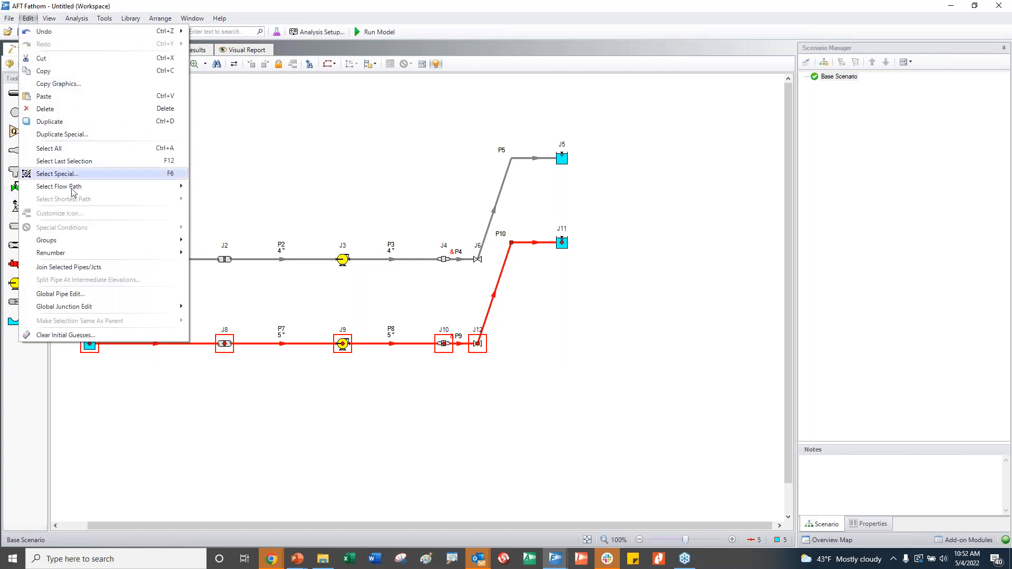
pyautogui.moveTo(81, 256)
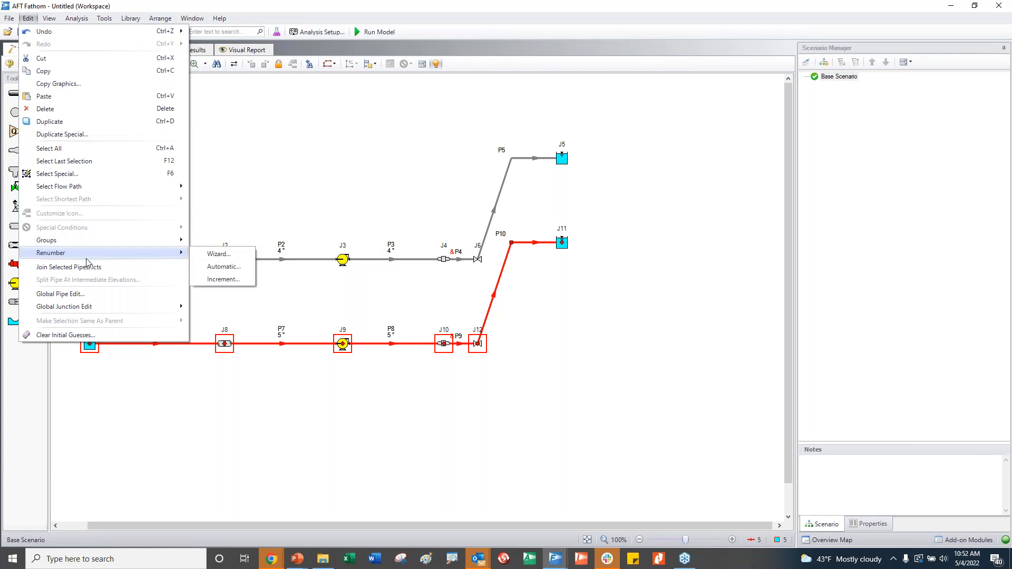
pyautogui.moveTo(152, 254)
pyautogui.click(213, 267)
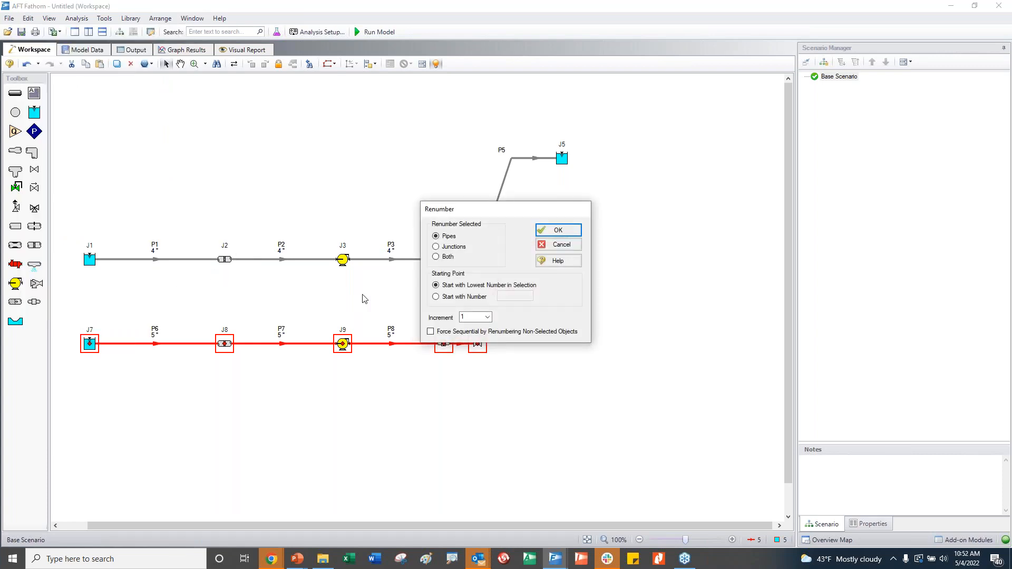
pyautogui.click(447, 298)
pyautogui.write('101')
pyautogui.click(564, 234)
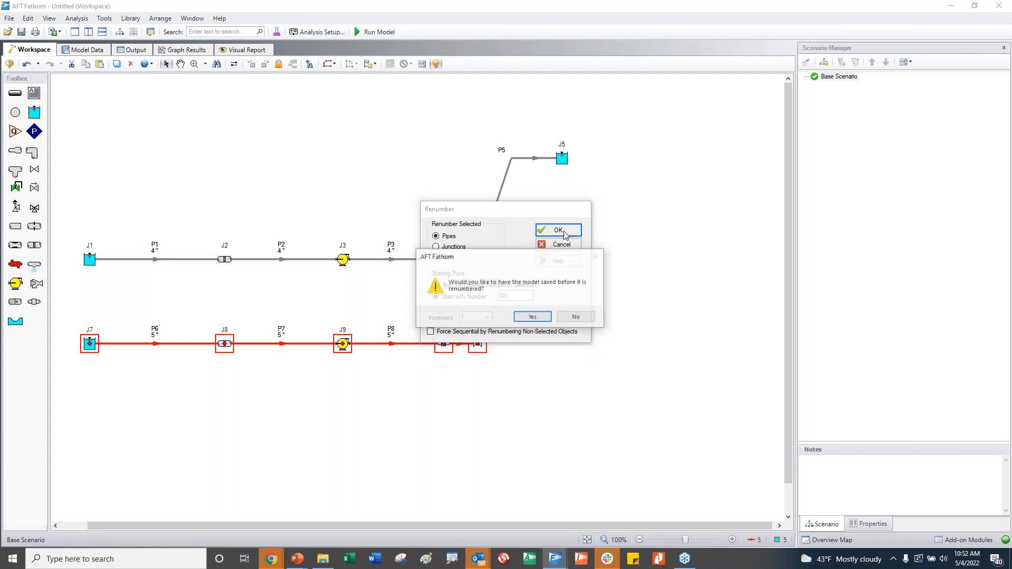
pyautogui.click(577, 318)
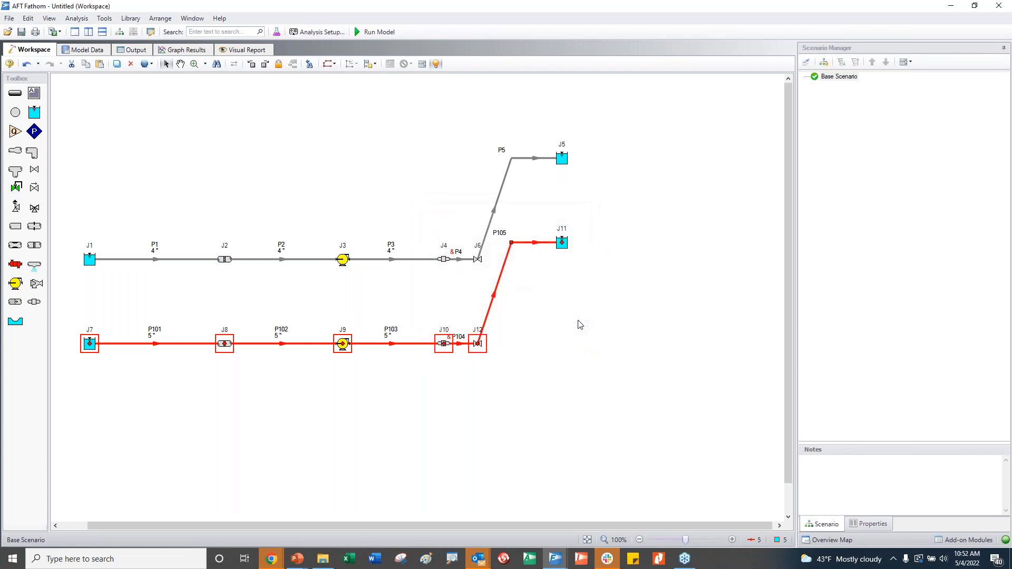
pyautogui.click(384, 402)
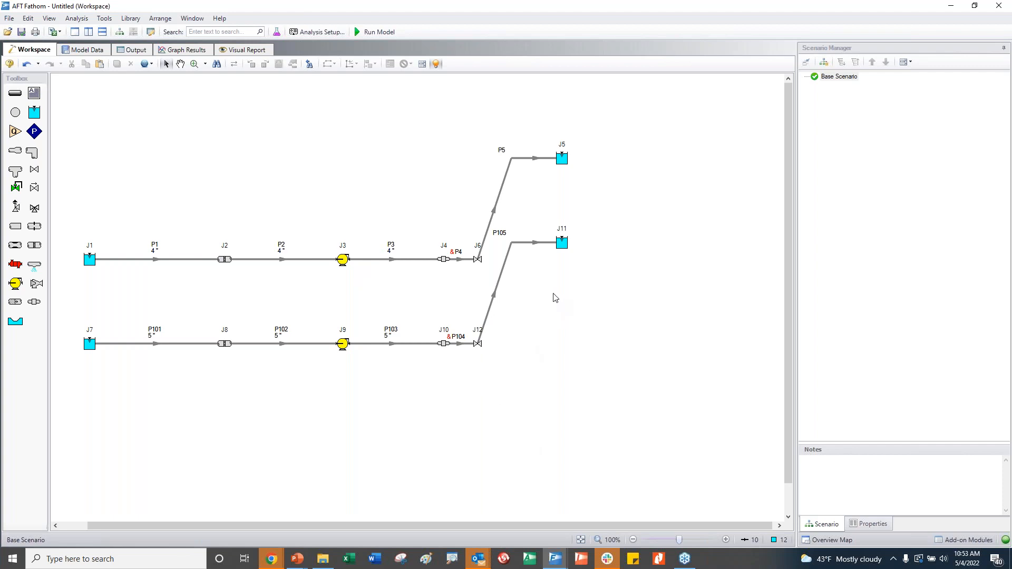
# Copy the complete 5 inch line with its pipes and junctions and paste the duplicate below it as a third line.
pyautogui.moveTo(559, 297); pyautogui.dragTo(60, 392)
pyautogui.moveTo(531, 267); pyautogui.dragTo(419, 407)
pyautogui.click(669, 268)
pyautogui.moveTo(604, 227); pyautogui.dragTo(519, 257)
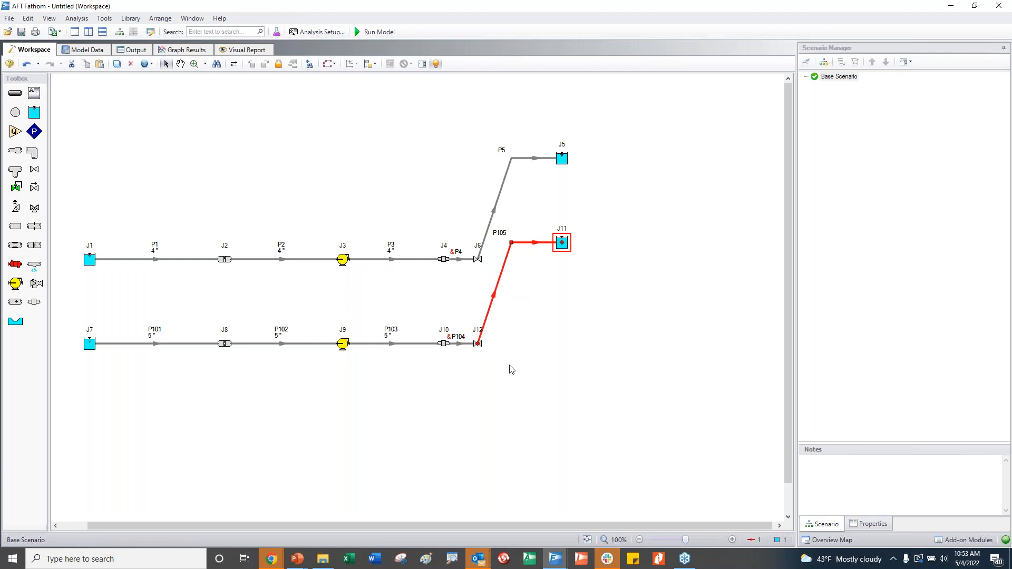
pyautogui.moveTo(510, 327); pyautogui.dragTo(82, 375)
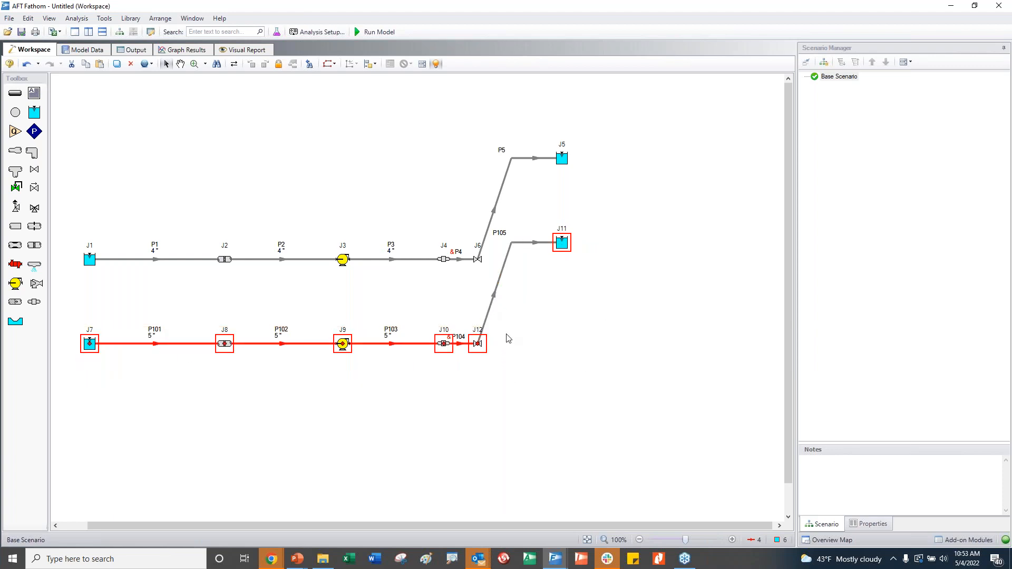
pyautogui.keyDown('shift'); pyautogui.click(490, 311); pyautogui.keyUp('shift')
pyautogui.hotkey('ctrl', 'c')
pyautogui.hotkey('ctrl', 'v')
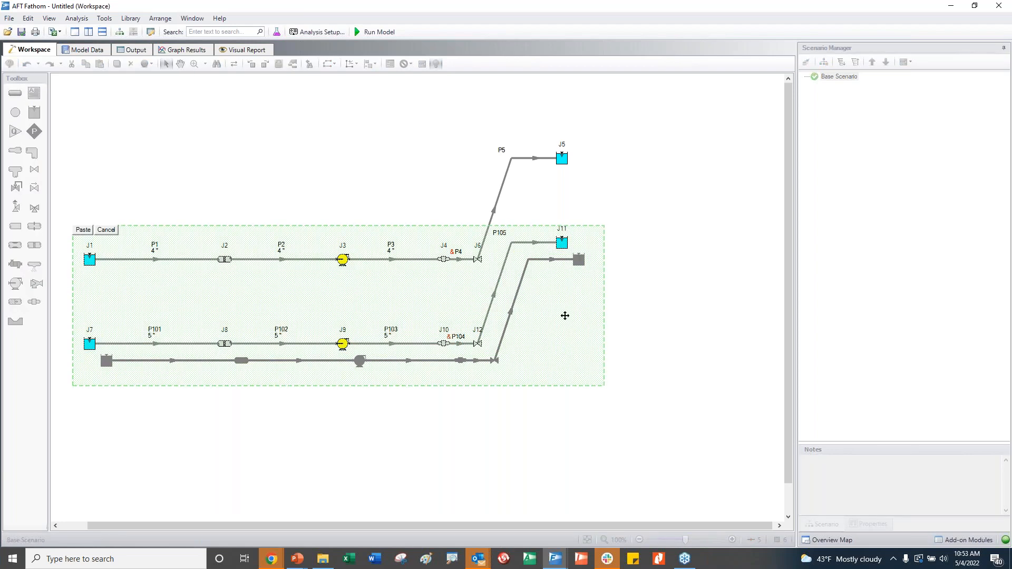
pyautogui.moveTo(409, 238); pyautogui.dragTo(409, 339)
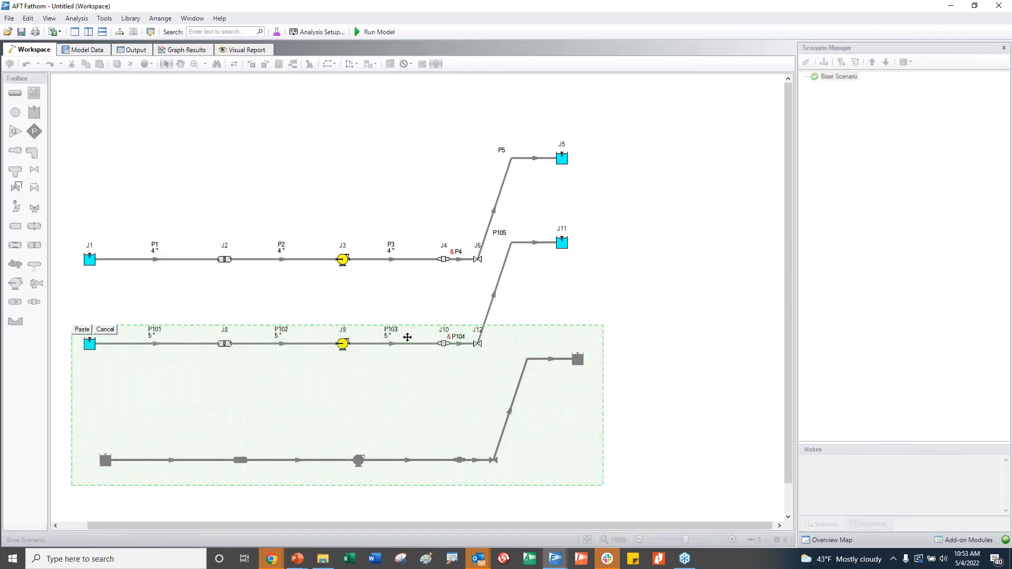
pyautogui.click(84, 331)
pyautogui.click(367, 421)
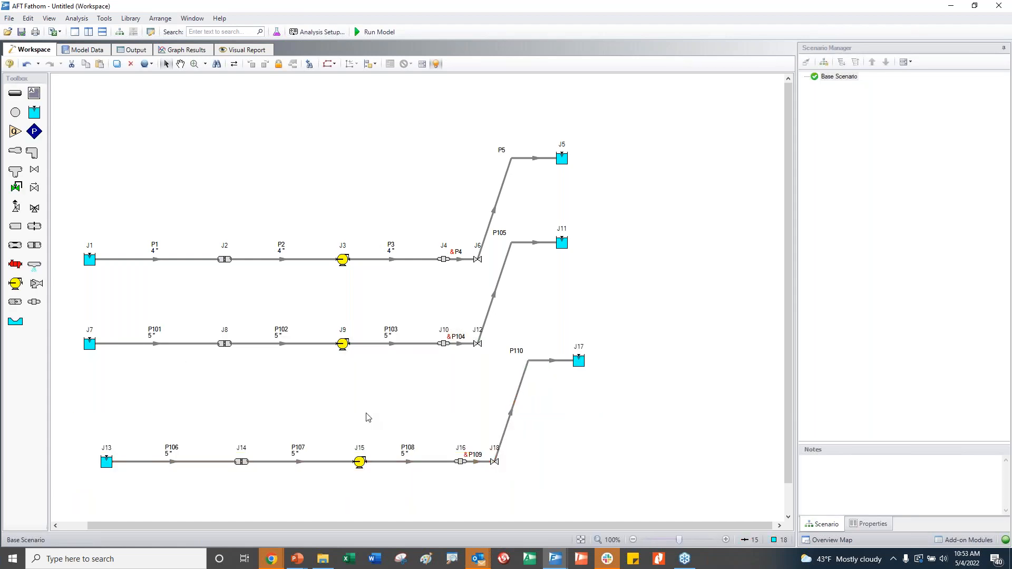
# Start a global pipe edit for pipes 106 to 110 of the lowest line and set the template size to 6 inch.
pyautogui.moveTo(553, 391); pyautogui.dragTo(172, 476)
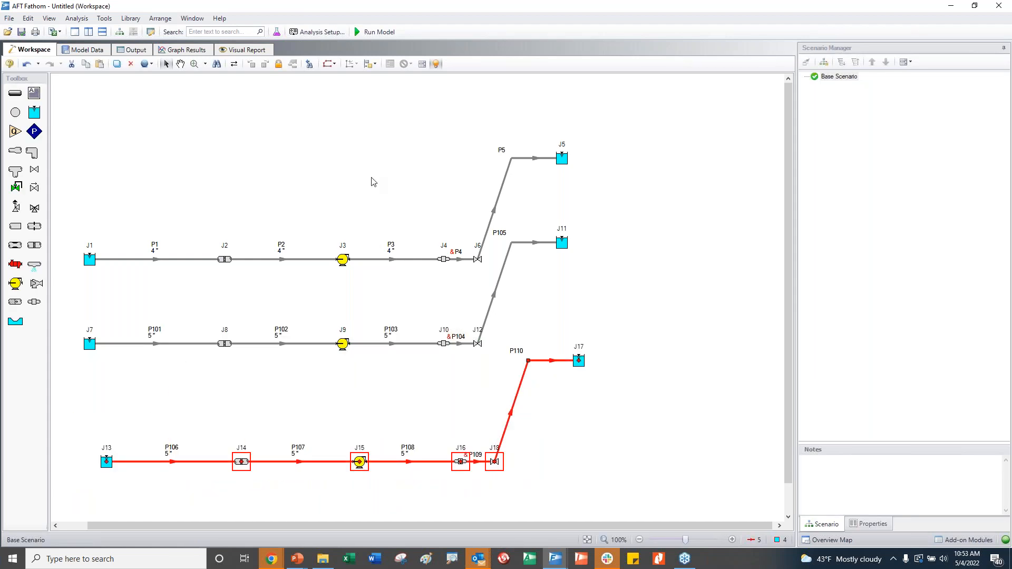
pyautogui.click(145, 64)
pyautogui.click(172, 78)
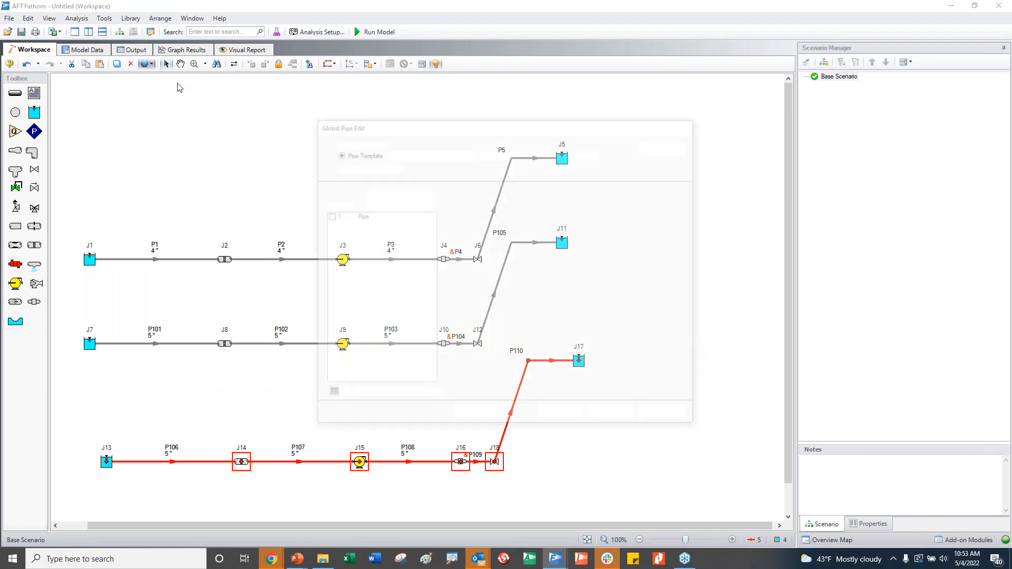
pyautogui.click(426, 158)
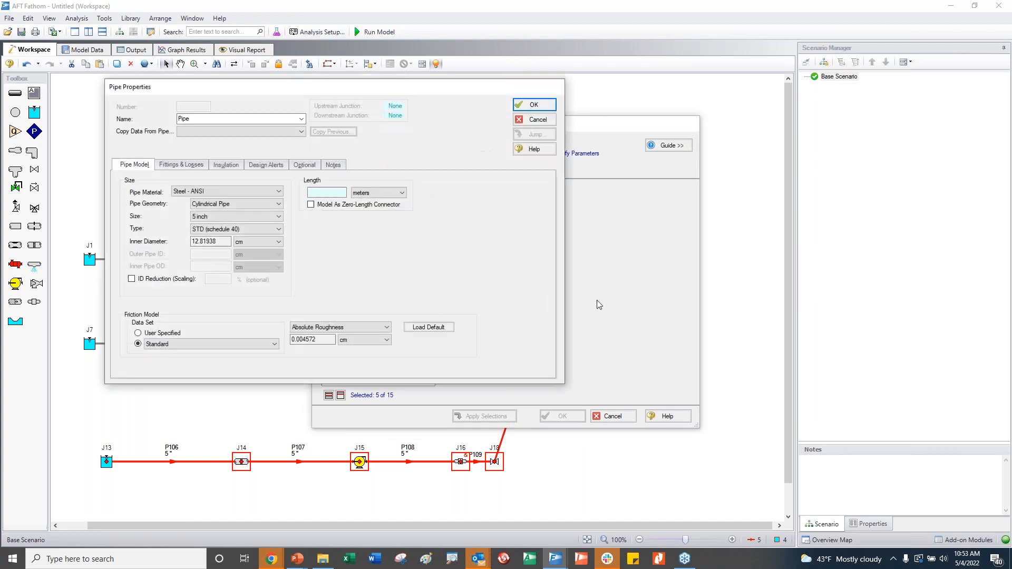
pyautogui.click(273, 215)
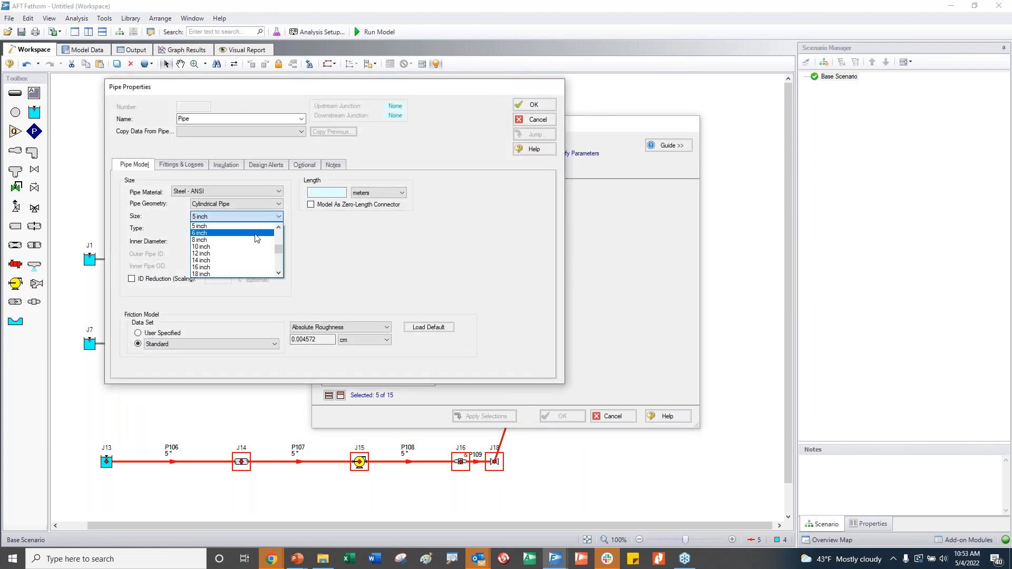
pyautogui.click(255, 235)
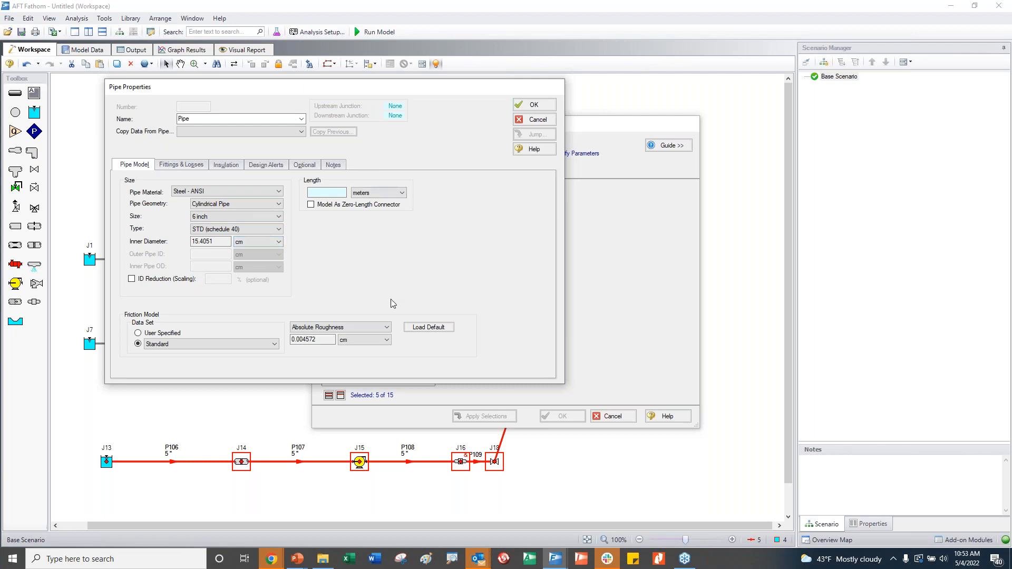
pyautogui.click(532, 106)
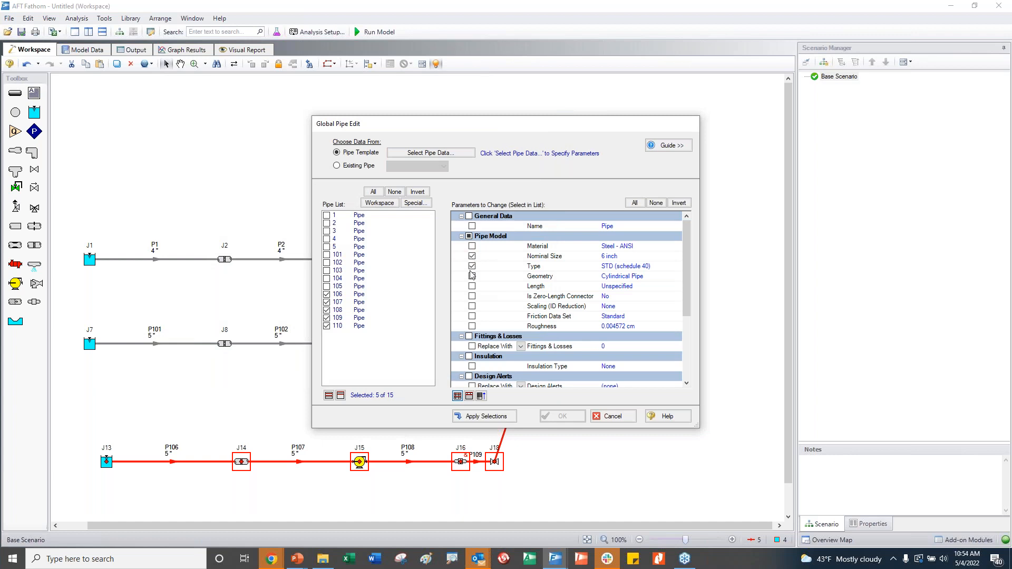
# Apply the selected 6 inch pipe parameters to pipes 106 to 110, confirm the global edit and clear the selection.
pyautogui.click(476, 415)
pyautogui.click(562, 418)
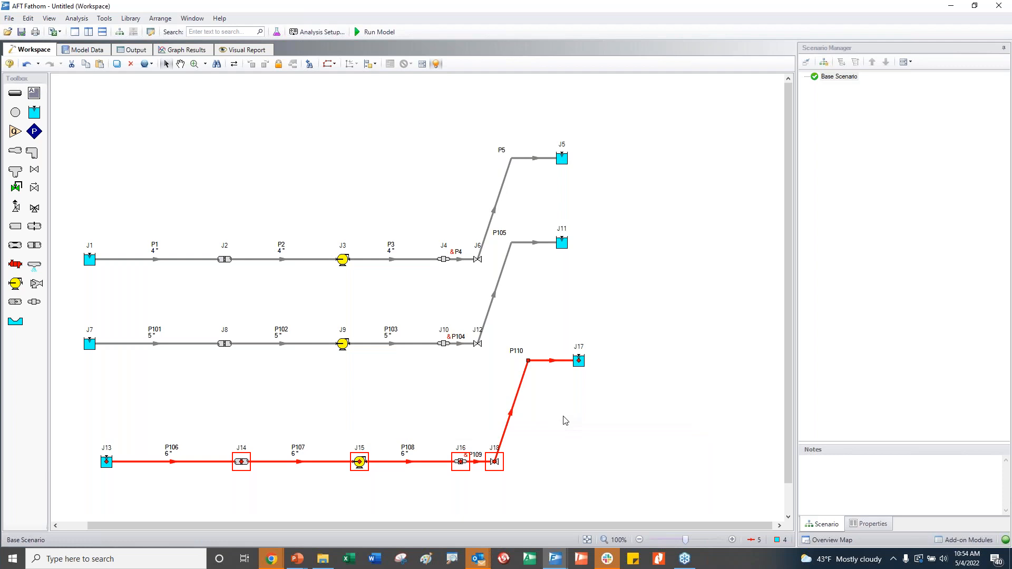
pyautogui.click(606, 427)
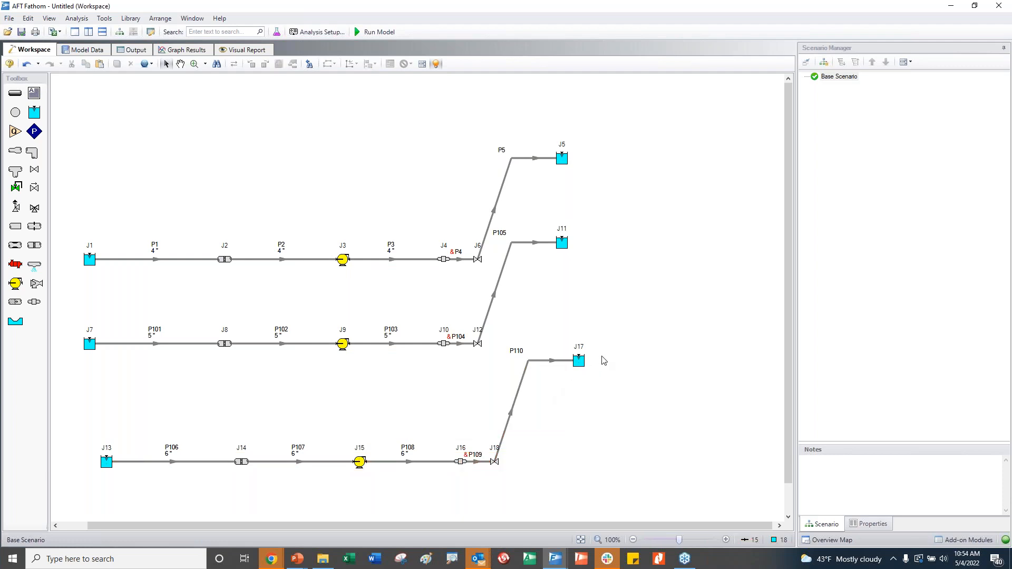
# Automatically renumber the lowest line's pipes starting with number 201 in increments of 1, without saving the model first.
pyautogui.moveTo(533, 393); pyautogui.dragTo(119, 522)
pyautogui.click(28, 17)
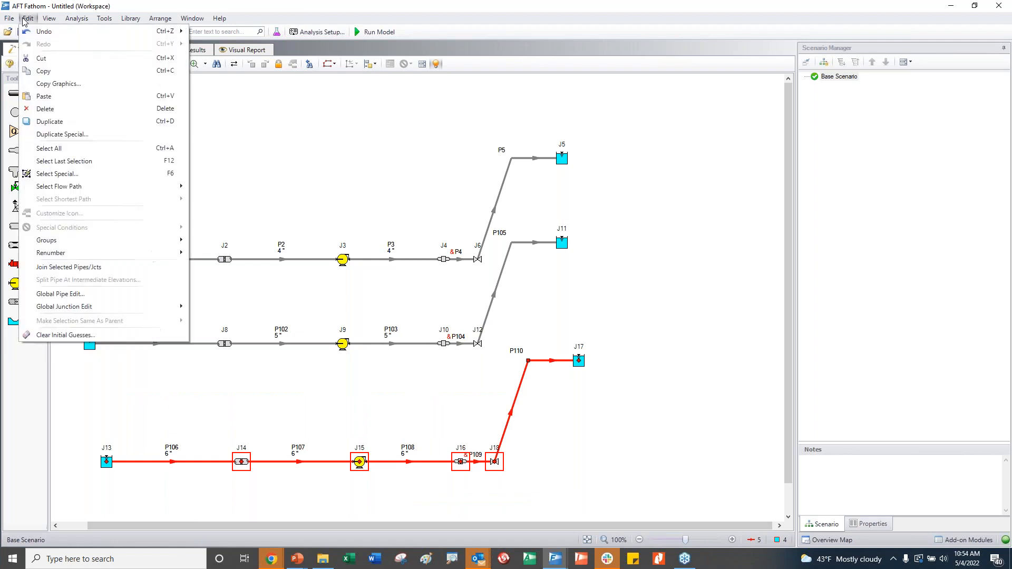
pyautogui.moveTo(69, 254)
pyautogui.click(209, 267)
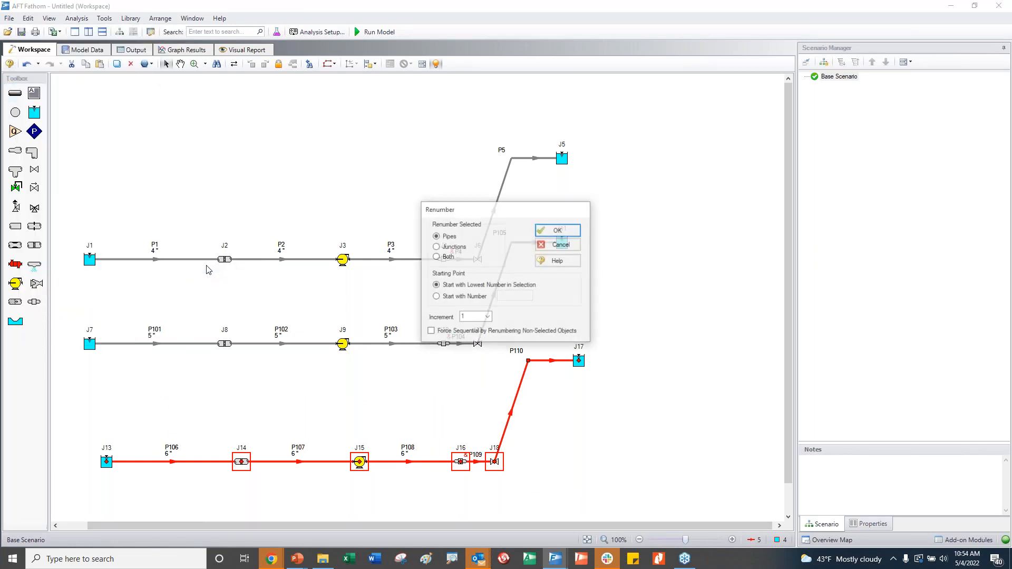
pyautogui.click(436, 296)
pyautogui.doubleClick(468, 317)
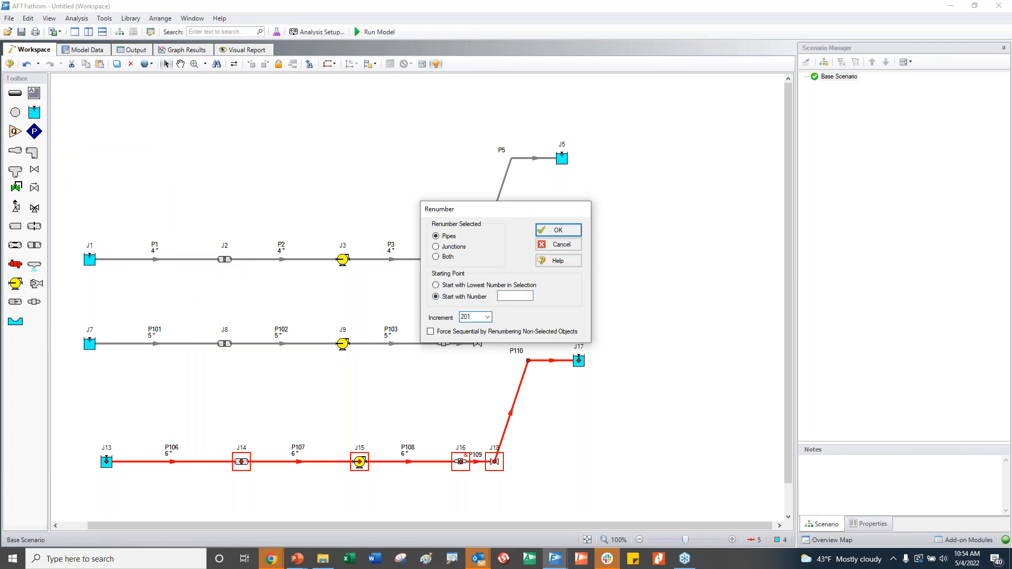
pyautogui.click(506, 296)
pyautogui.doubleClick(482, 317)
pyautogui.click(557, 228)
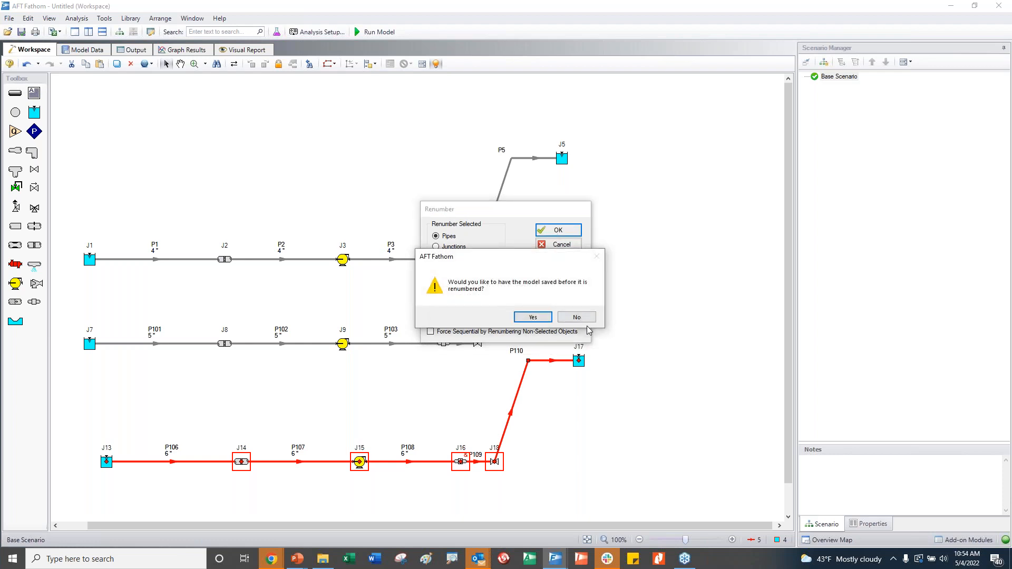
pyautogui.click(576, 317)
pyautogui.click(732, 358)
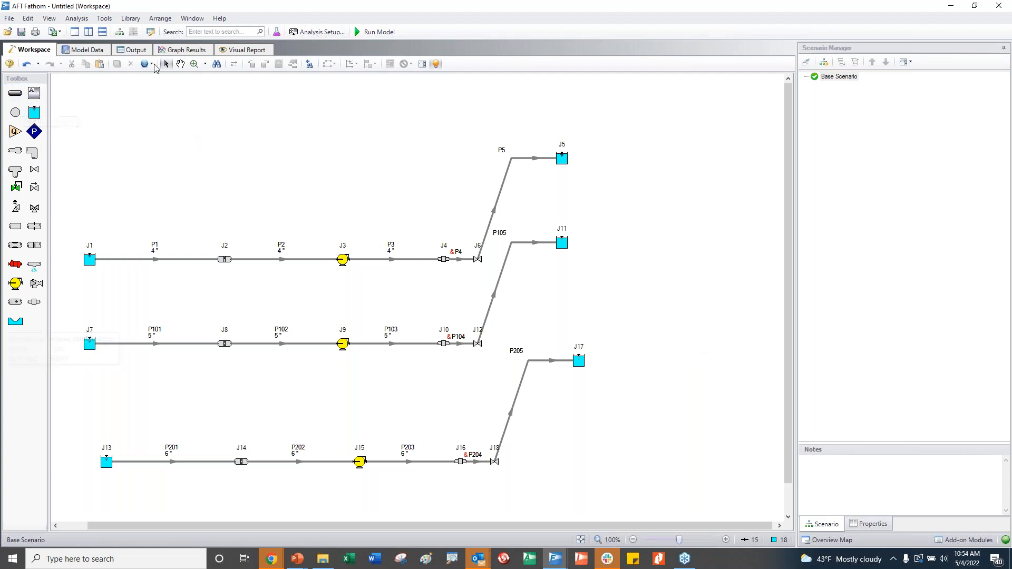
# Review the general information and notes in the model data, and collapse the general section.
pyautogui.click(103, 52)
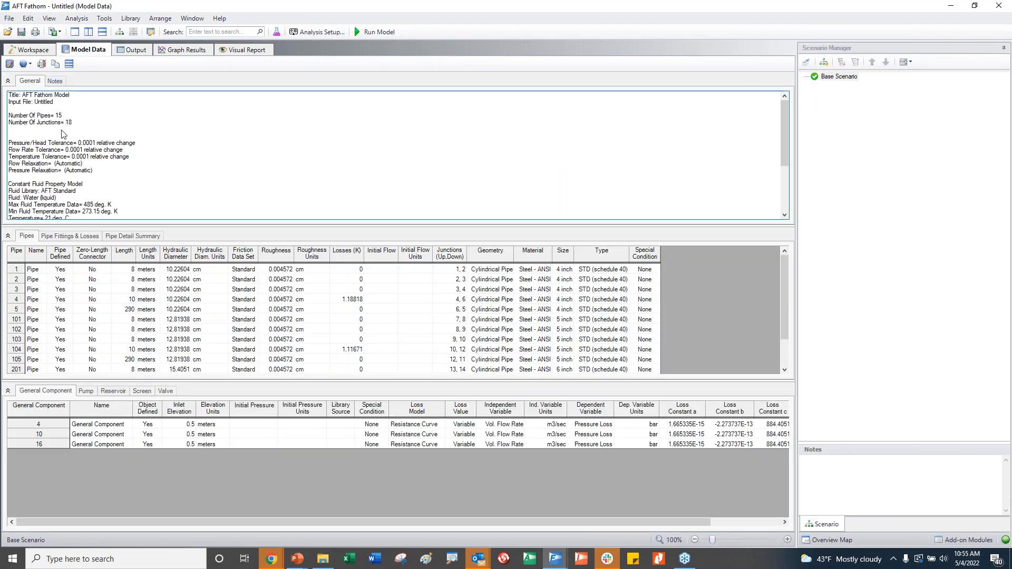
pyautogui.scroll(-4, 127, 158)
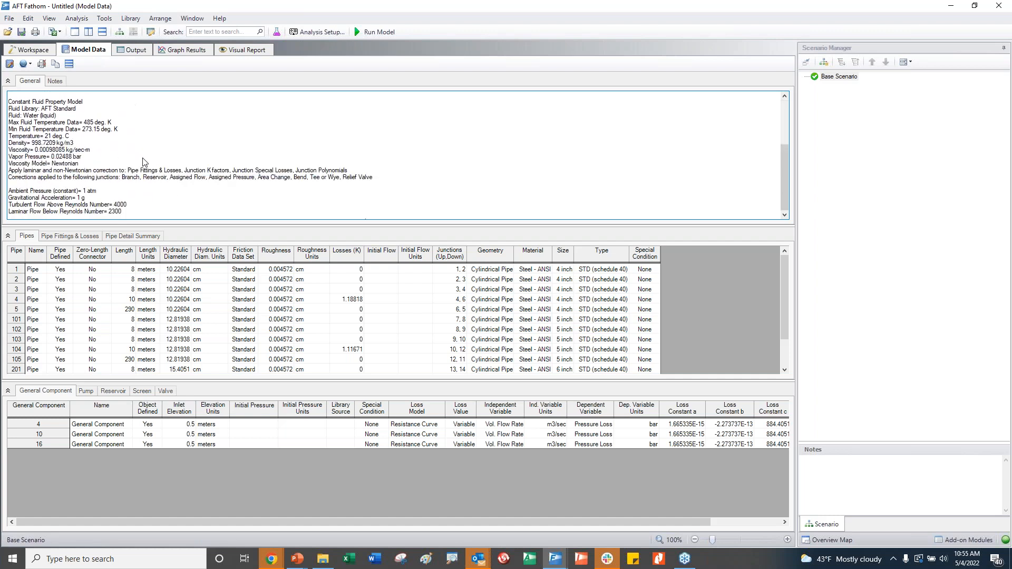
pyautogui.click(55, 82)
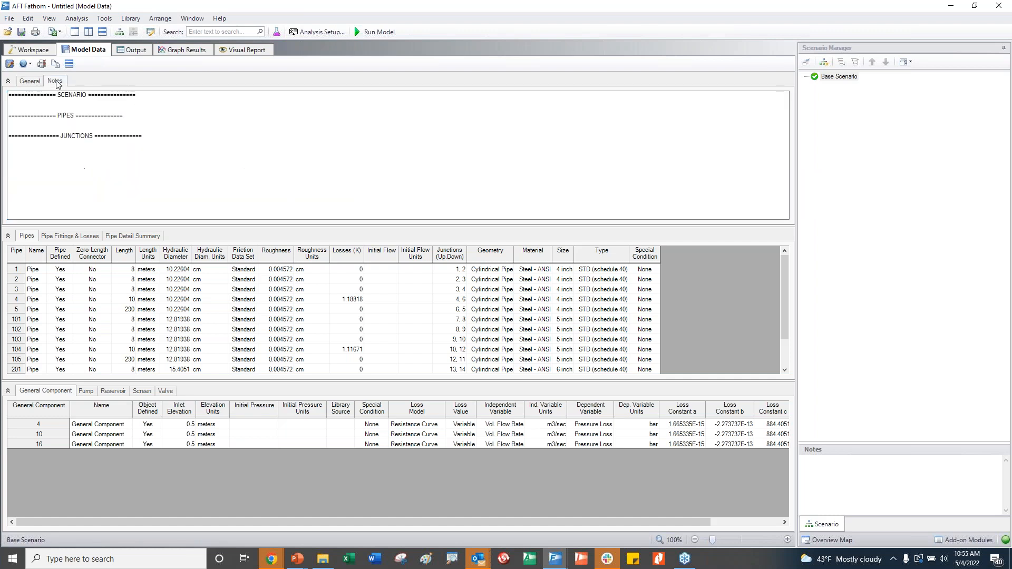
pyautogui.click(7, 81)
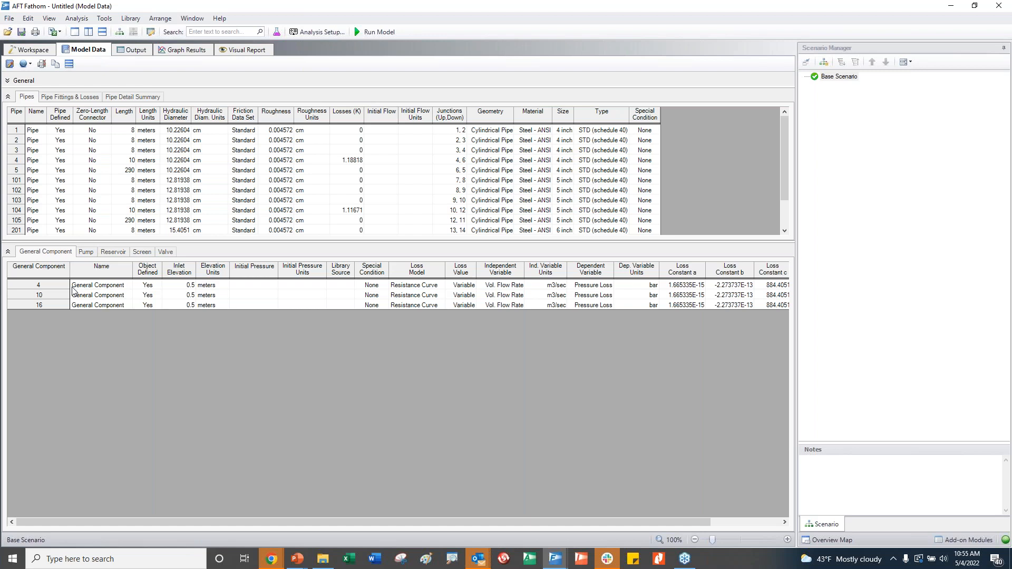
# Review the pump, reservoir, screen and valve data tables, and collapse the junctions section to show all pipes.
pyautogui.click(86, 252)
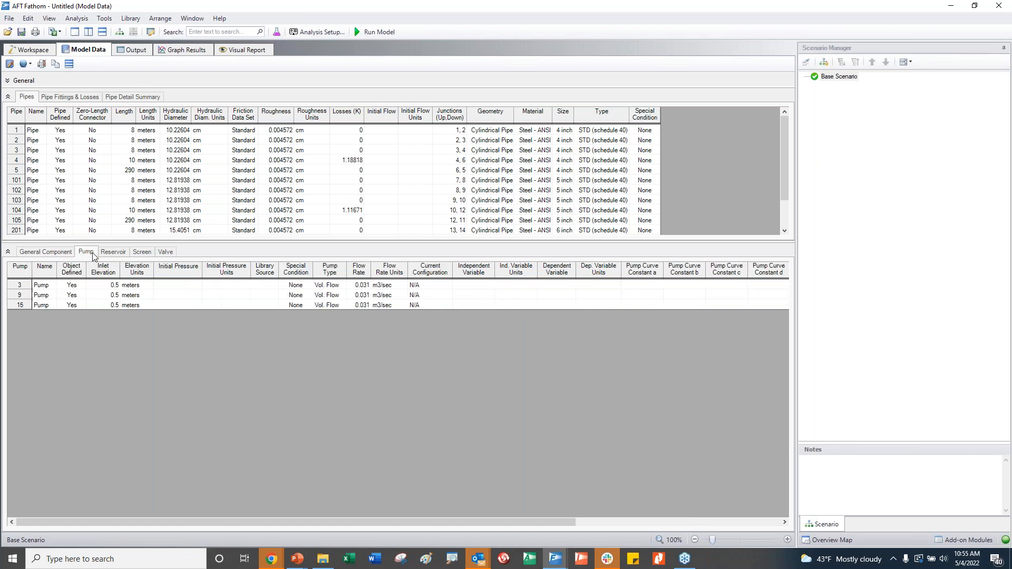
pyautogui.click(111, 252)
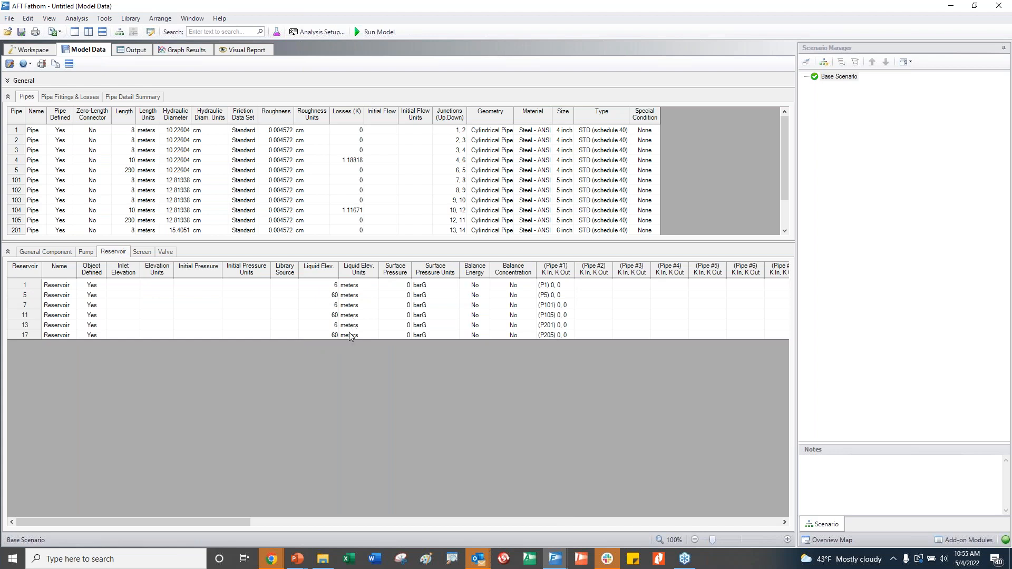
pyautogui.click(143, 252)
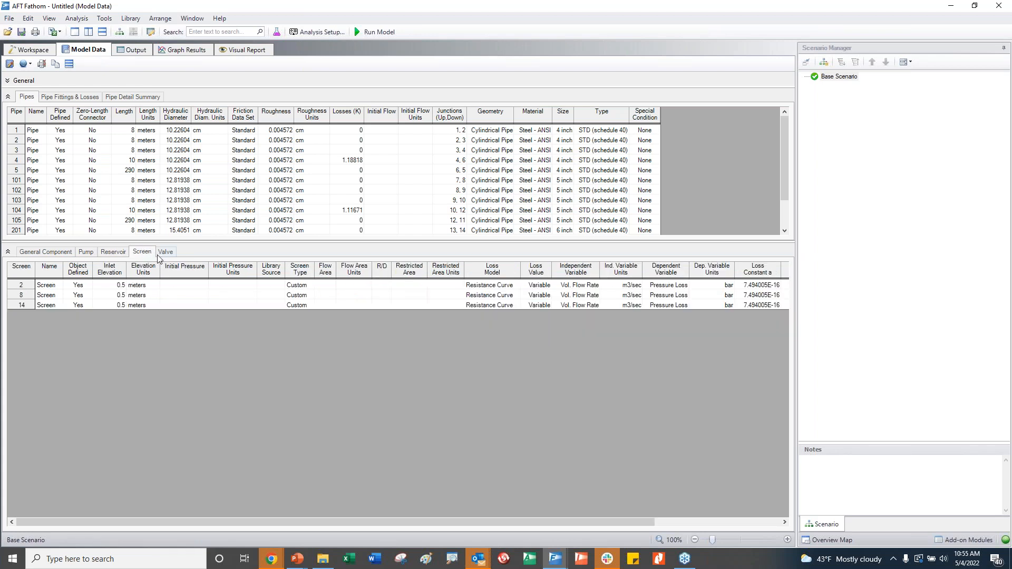
pyautogui.click(164, 252)
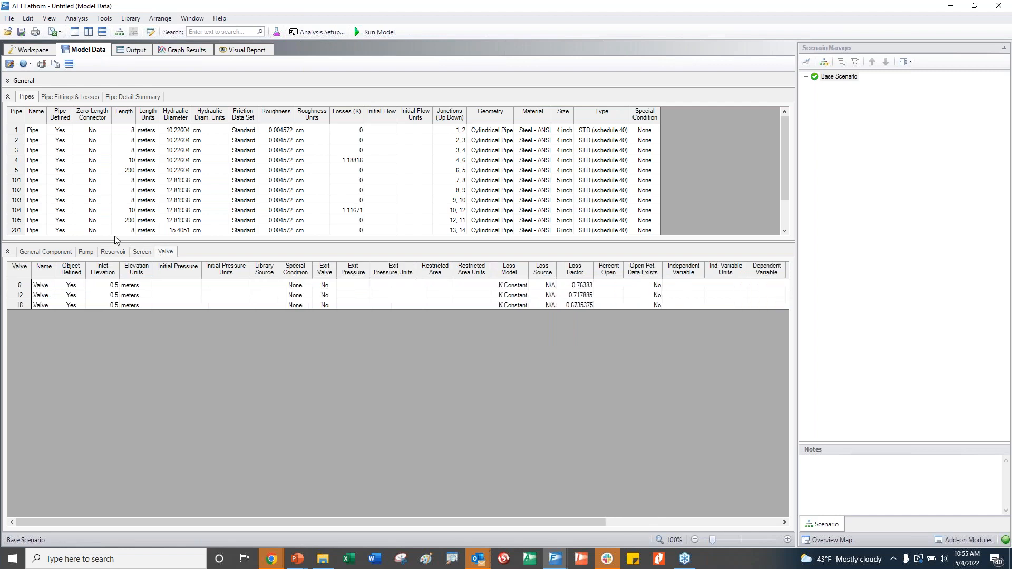
pyautogui.click(11, 248)
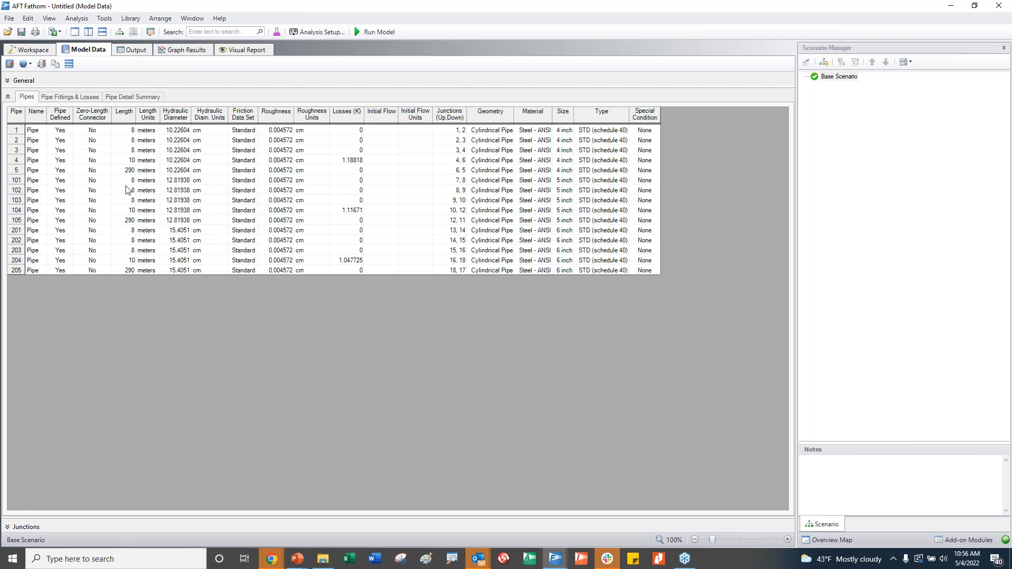
# Open pipe 1's properties from the model data table, check its design alerts and close the properties.
pyautogui.click(20, 132)
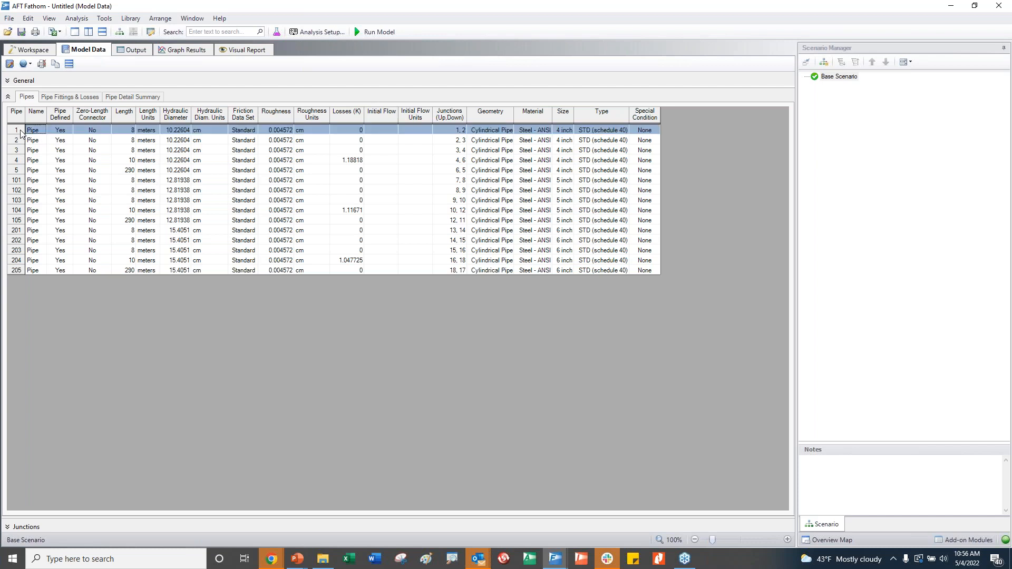
pyautogui.doubleClick(21, 130)
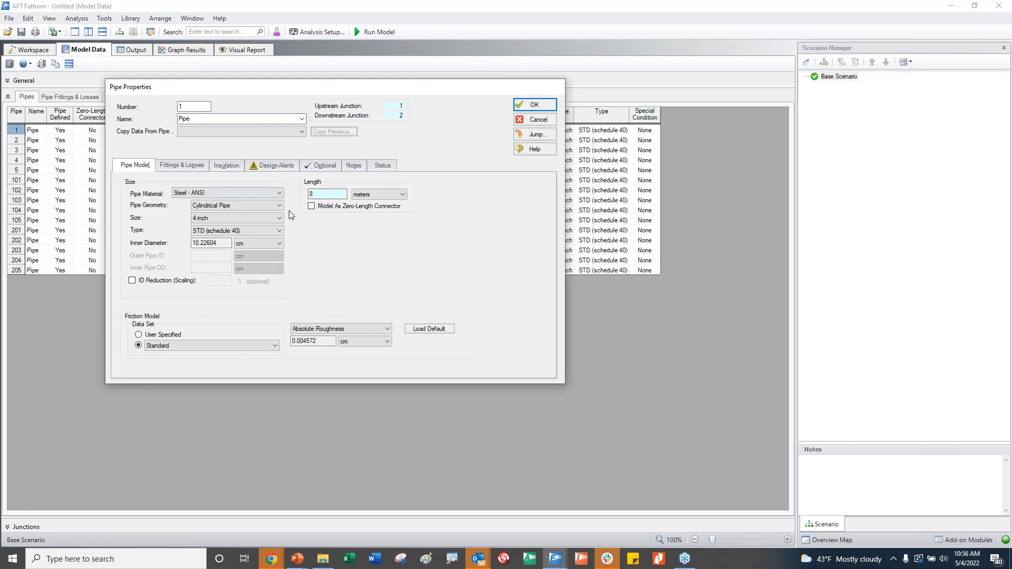
pyautogui.click(275, 165)
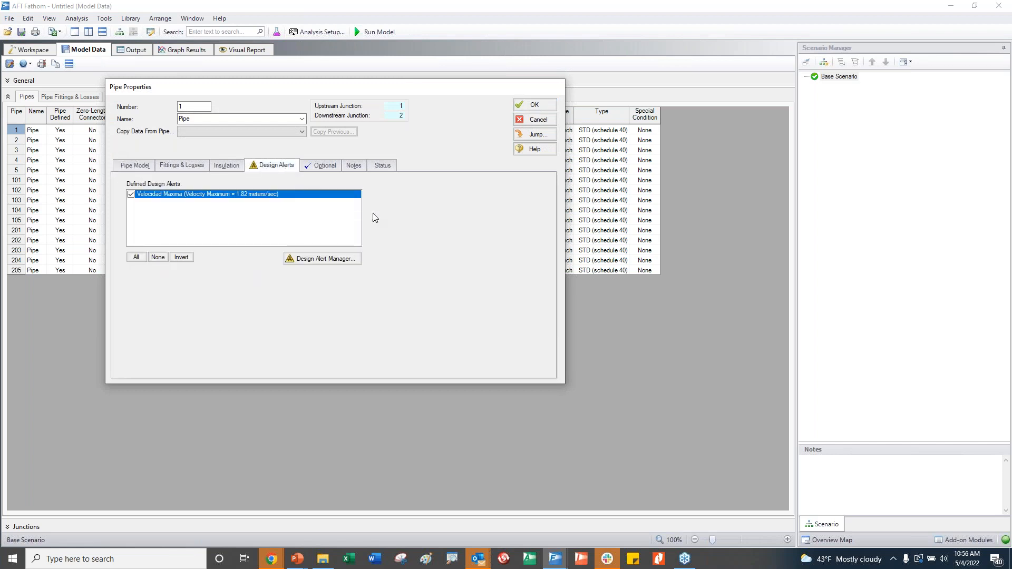
pyautogui.click(538, 108)
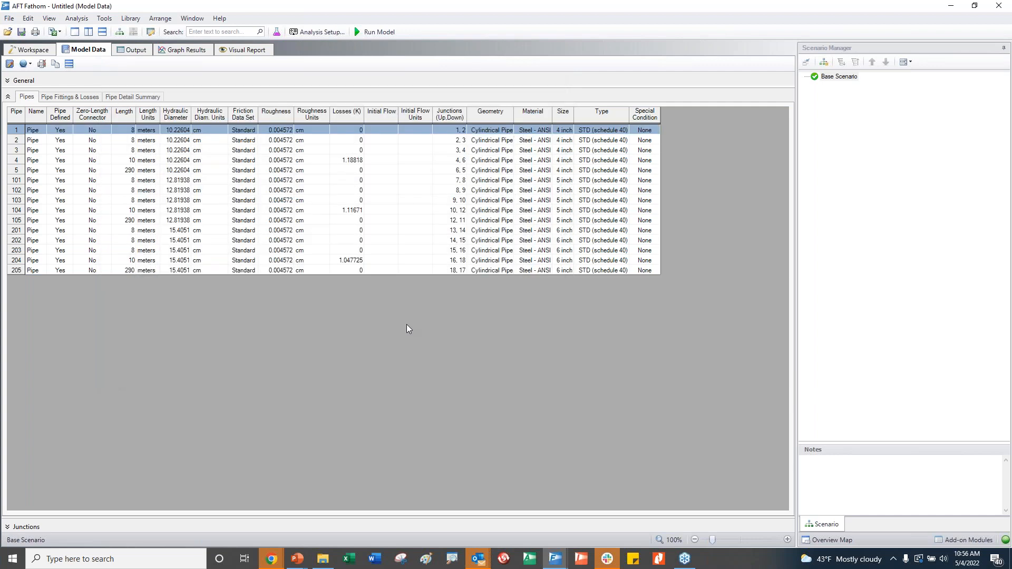
# Run the model, saving it as Ejemplo 1 in the Test folder on drive C and replacing the existing file.
pyautogui.click(385, 31)
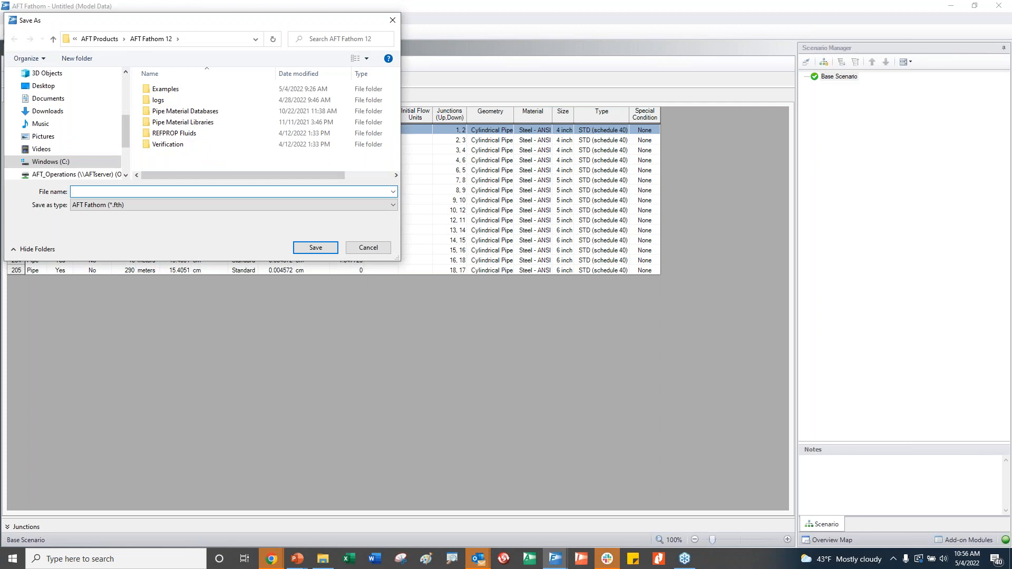
pyautogui.click(88, 158)
pyautogui.moveTo(393, 115); pyautogui.dragTo(393, 147)
pyautogui.click(202, 153)
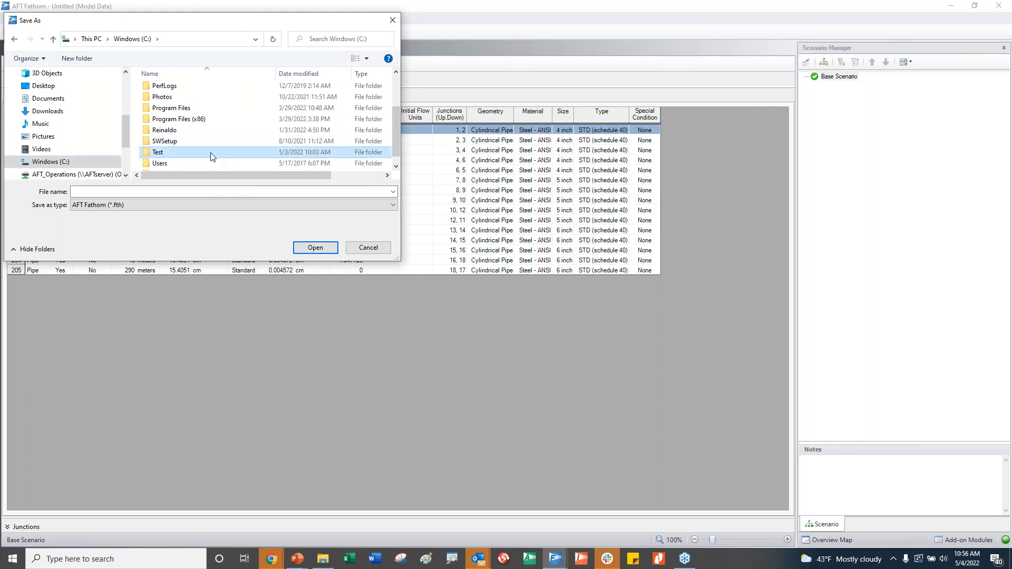
pyautogui.doubleClick(211, 157)
pyautogui.click(169, 89)
pyautogui.click(303, 252)
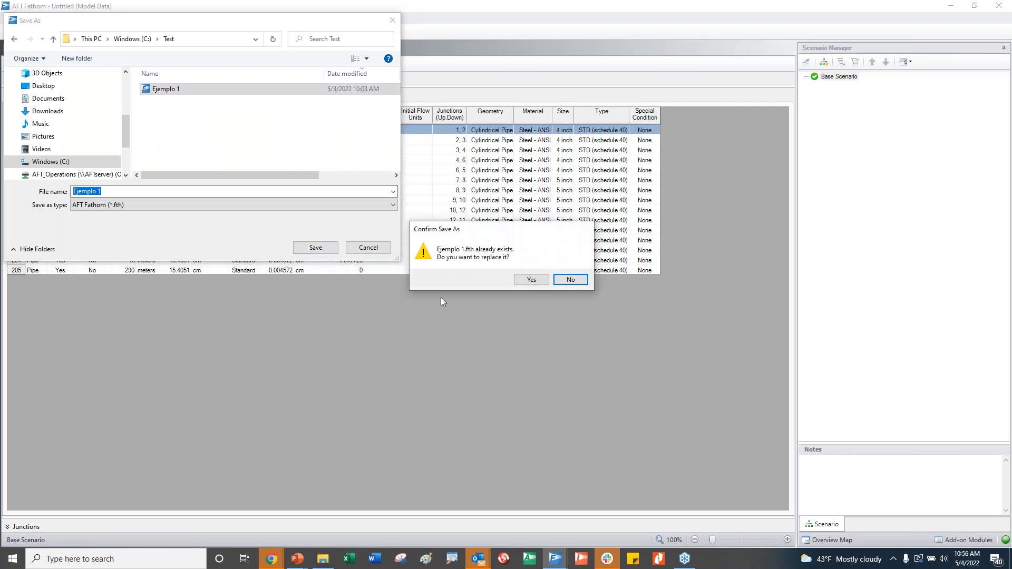
pyautogui.click(531, 279)
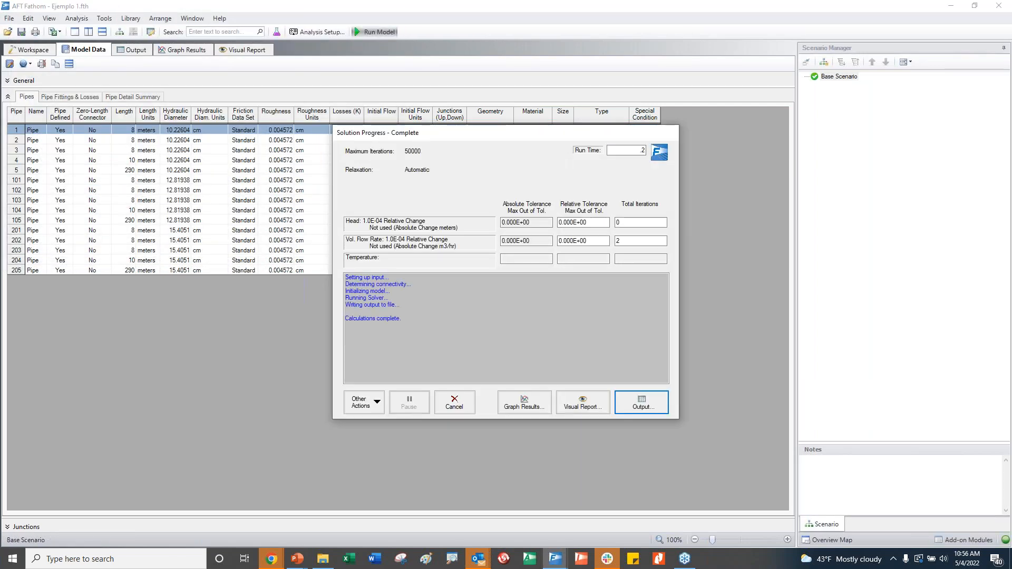
# Open the output and review the warnings, the design alerts and the pipe results for all three lines.
pyautogui.click(642, 402)
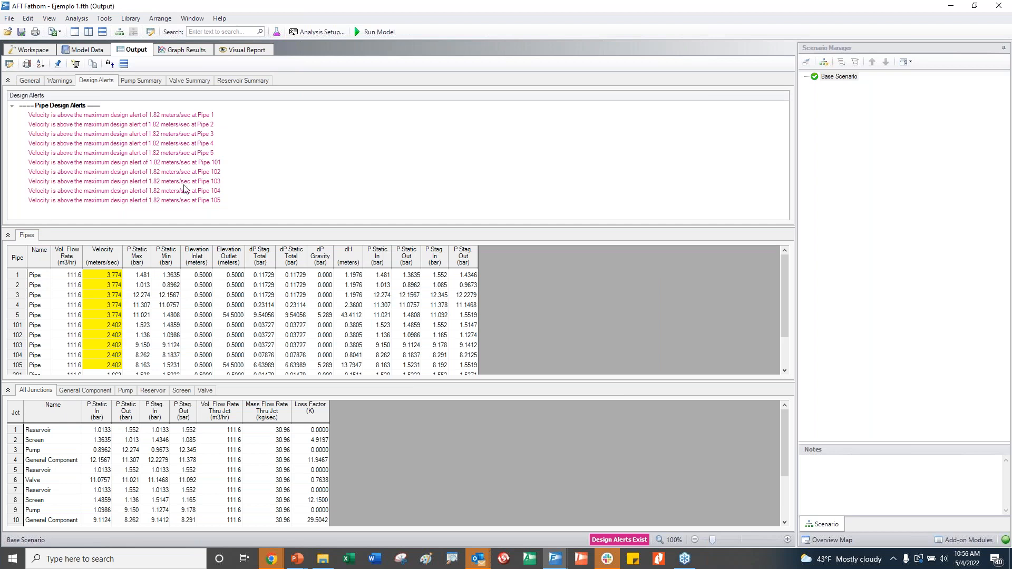
pyautogui.click(59, 82)
pyautogui.click(98, 83)
pyautogui.moveTo(780, 312); pyautogui.dragTo(773, 355)
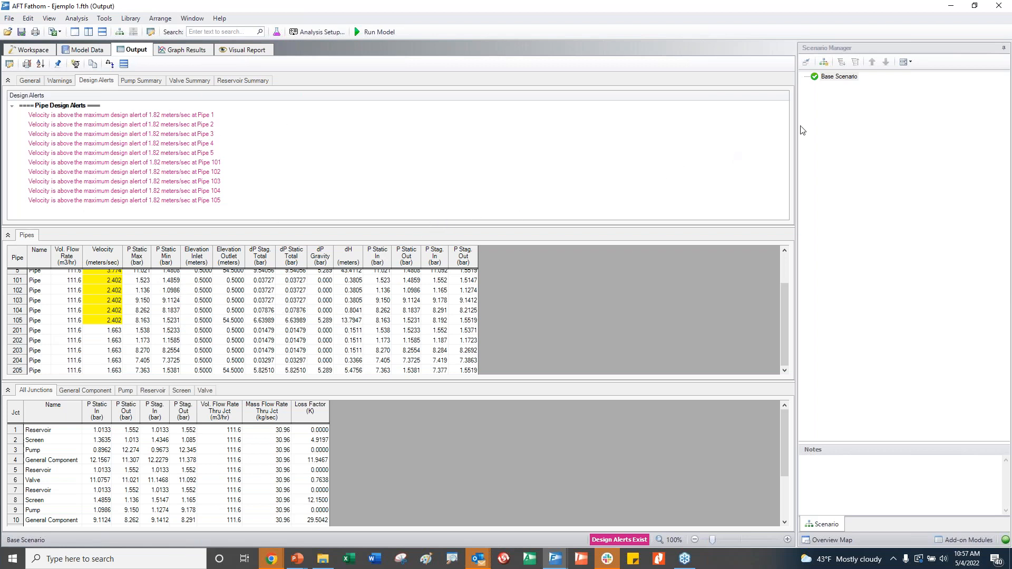
# Create a child scenario of the Base Scenario named Diametro seleccionado.
pyautogui.rightClick(839, 77)
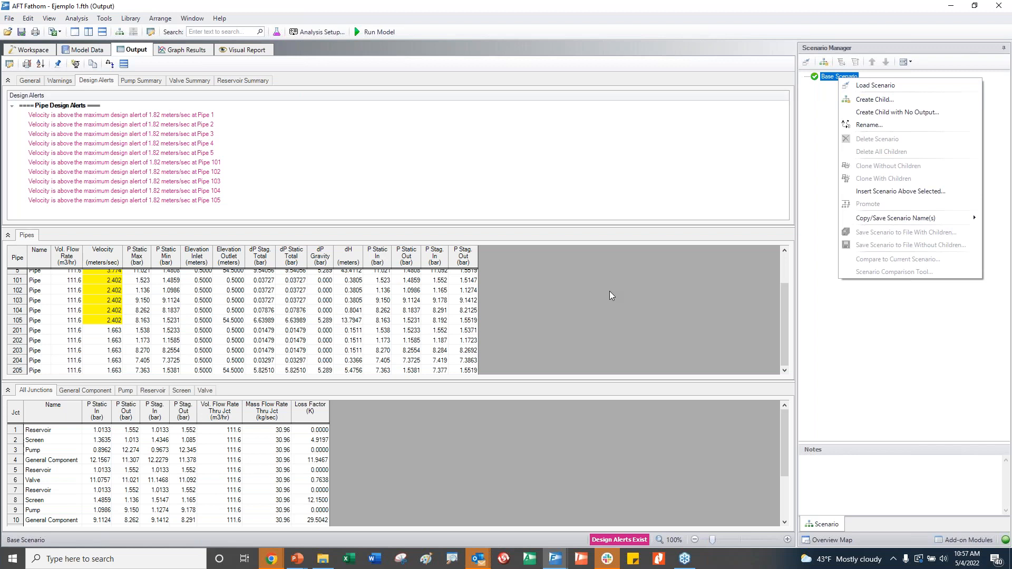
pyautogui.click(607, 138)
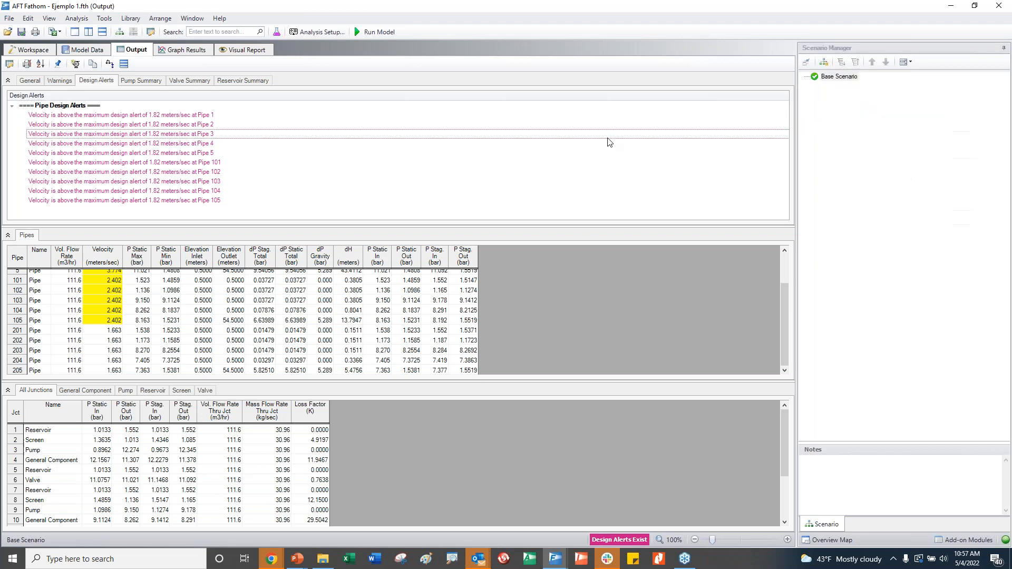
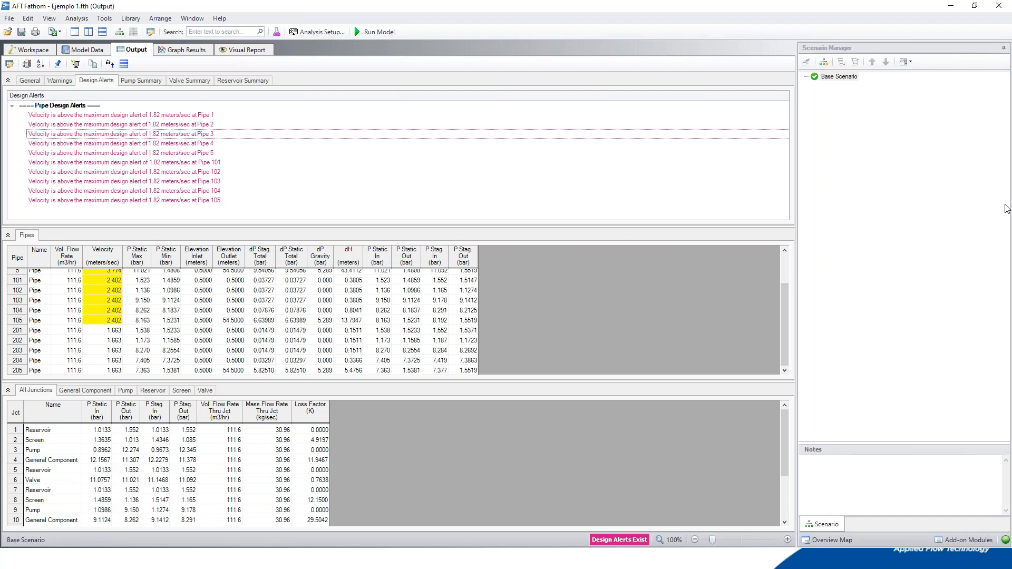
pyautogui.click(824, 62)
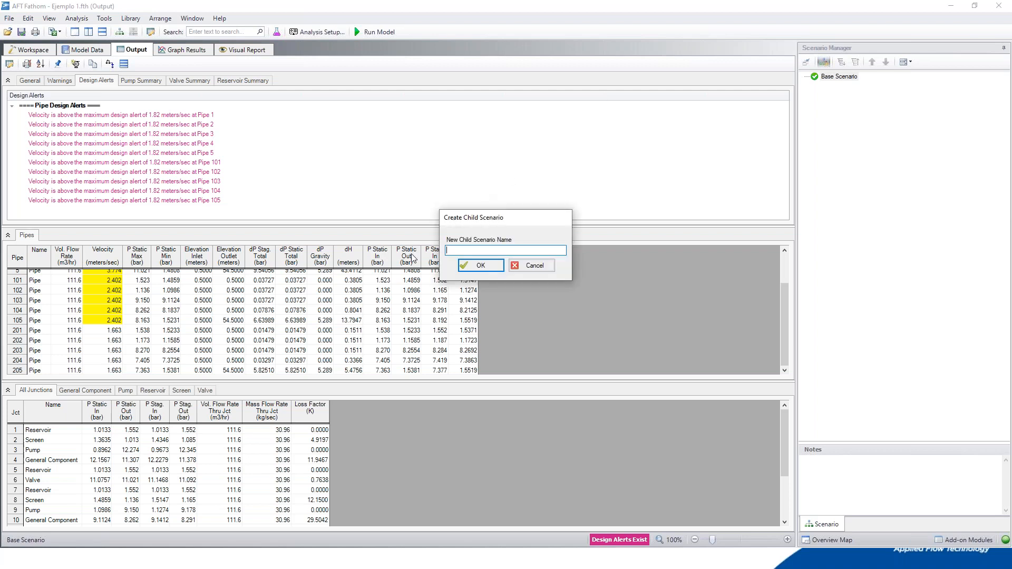
pyautogui.write('Diametro seleccionado')
pyautogui.click(491, 265)
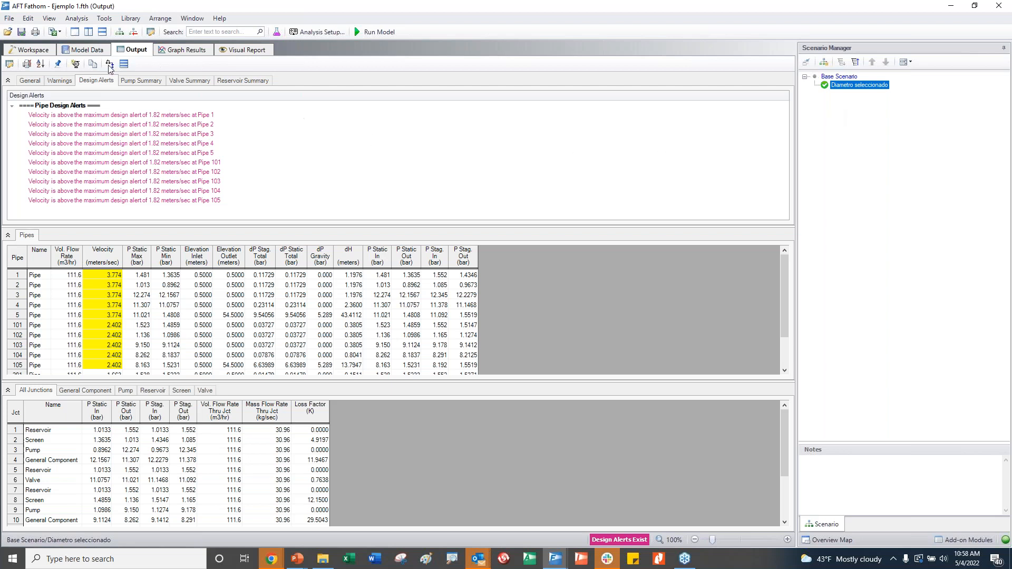
# Delete the complete 4 inch and 5 inch lines from the workspace, keeping reservoir J17 of the 6 inch line.
pyautogui.click(43, 50)
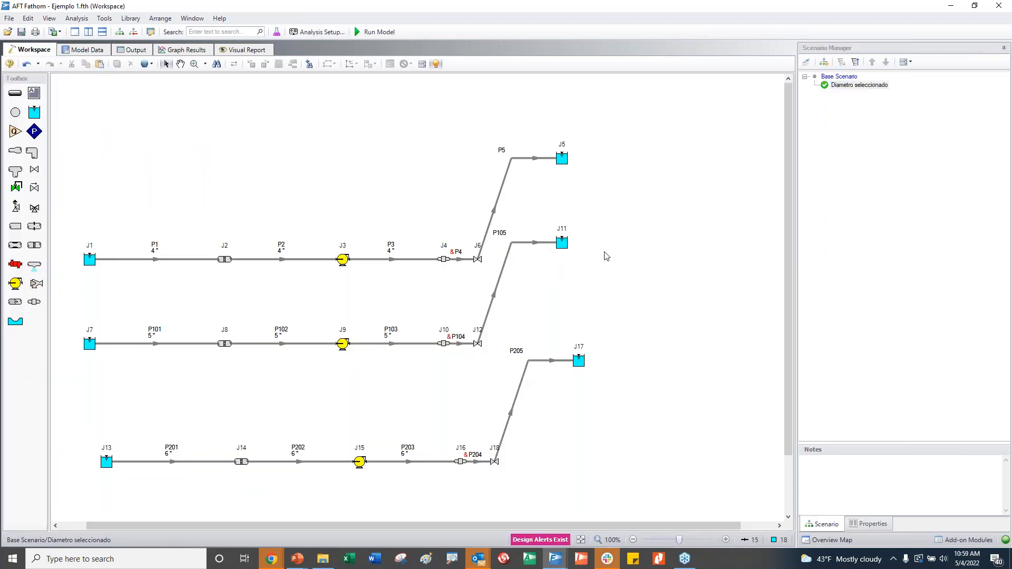
pyautogui.moveTo(595, 121); pyautogui.dragTo(56, 357)
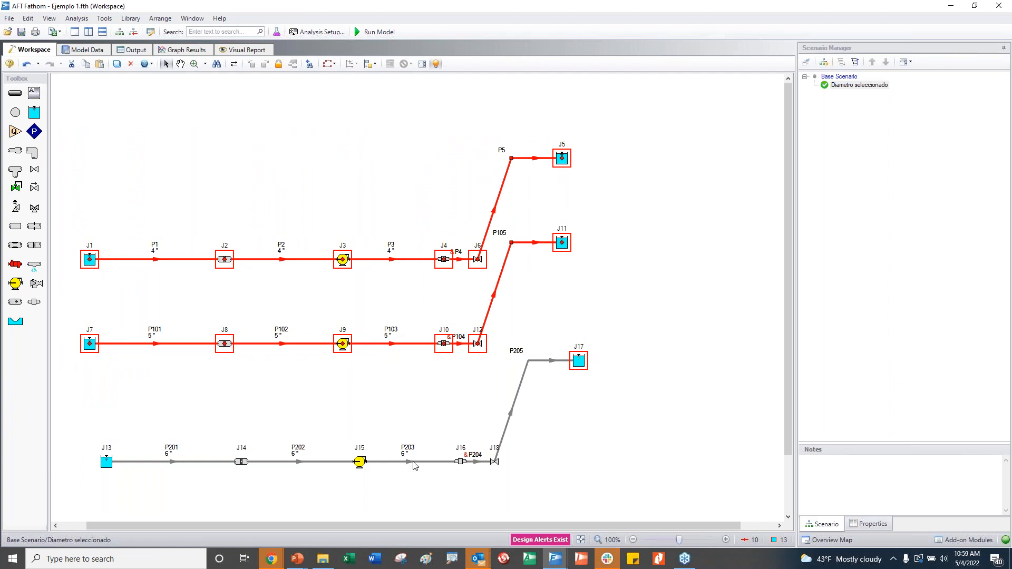
pyautogui.keyDown('ctrl'); pyautogui.click(580, 362); pyautogui.keyUp('ctrl')
pyautogui.press('Delete')
pyautogui.click(488, 277)
# Move the whole 6 inch line up to the former position of the 4 inch line in the workspace.
pyautogui.moveTo(630, 339); pyautogui.dragTo(80, 510)
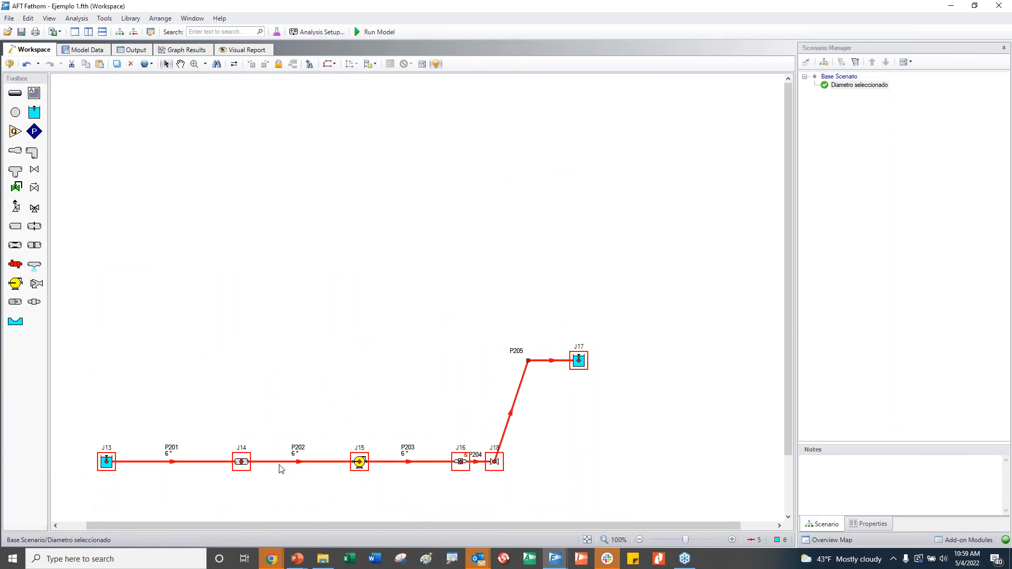
pyautogui.moveTo(281, 463); pyautogui.dragTo(366, 260)
pyautogui.click(367, 357)
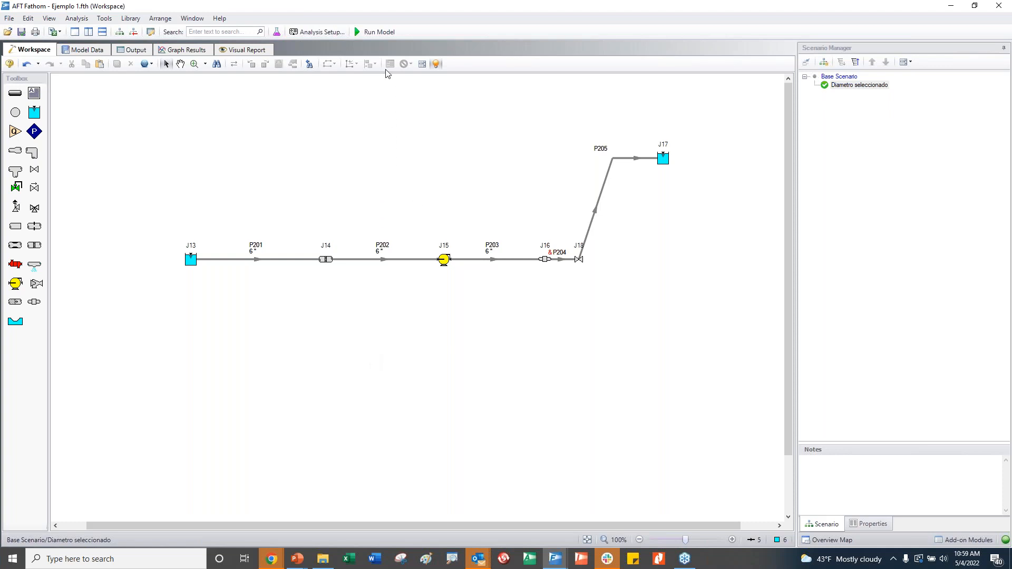
# Run the model for the 6 inch line and show the pump summary in the output.
pyautogui.click(376, 33)
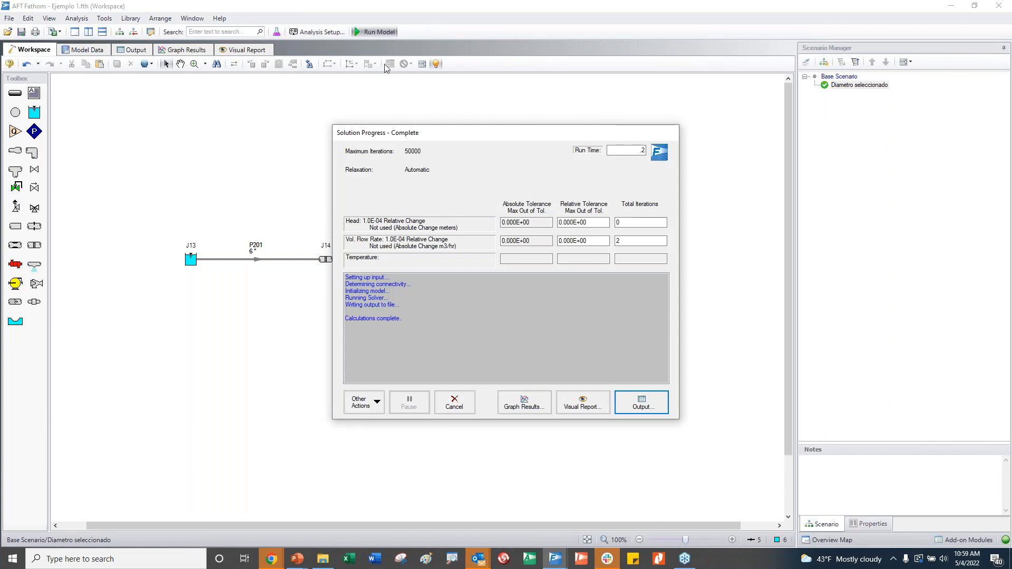
pyautogui.click(640, 405)
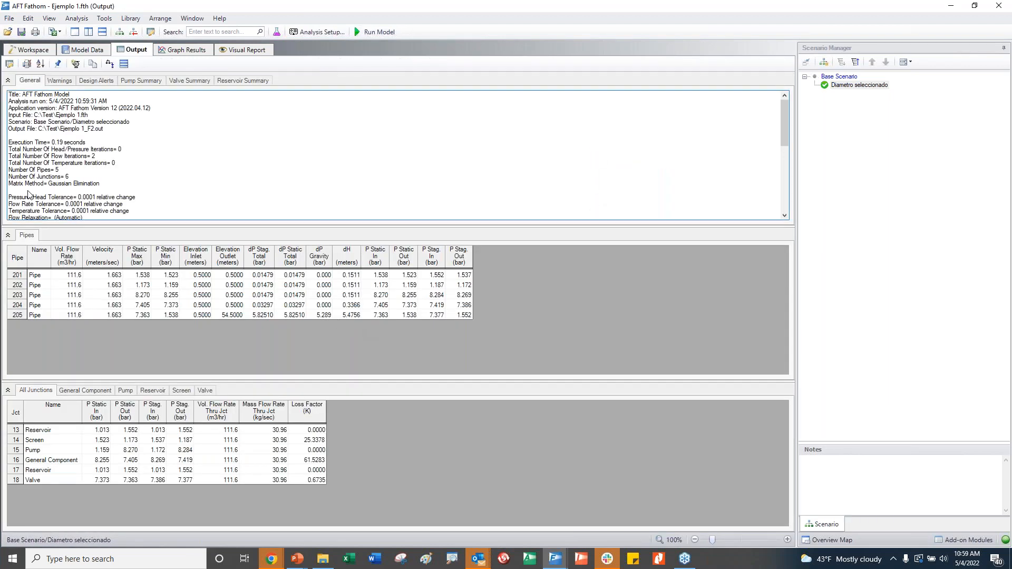
pyautogui.click(148, 81)
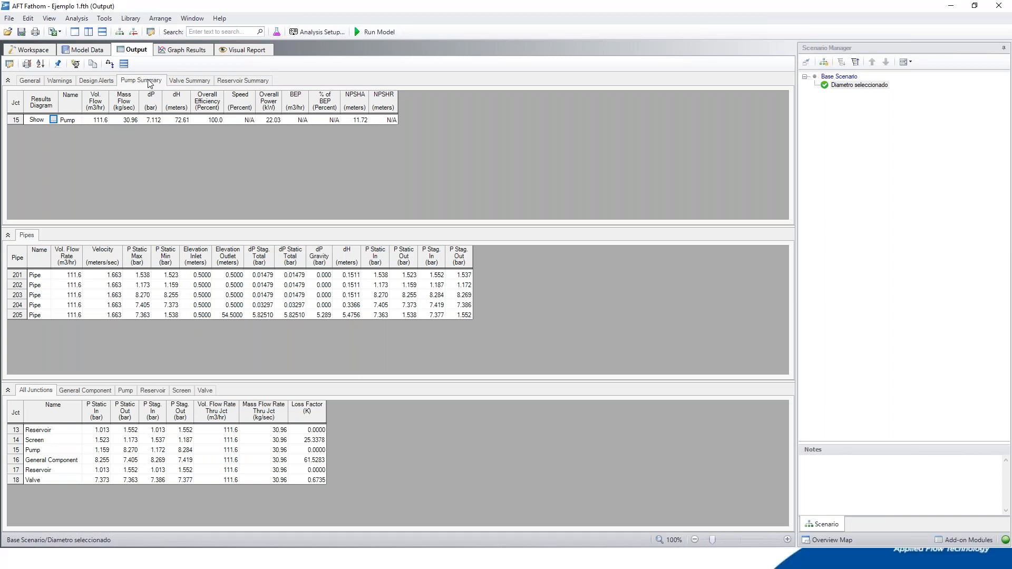
# Change the units of the pump summary's volumetric flow column to m3/sec.
pyautogui.rightClick(98, 103)
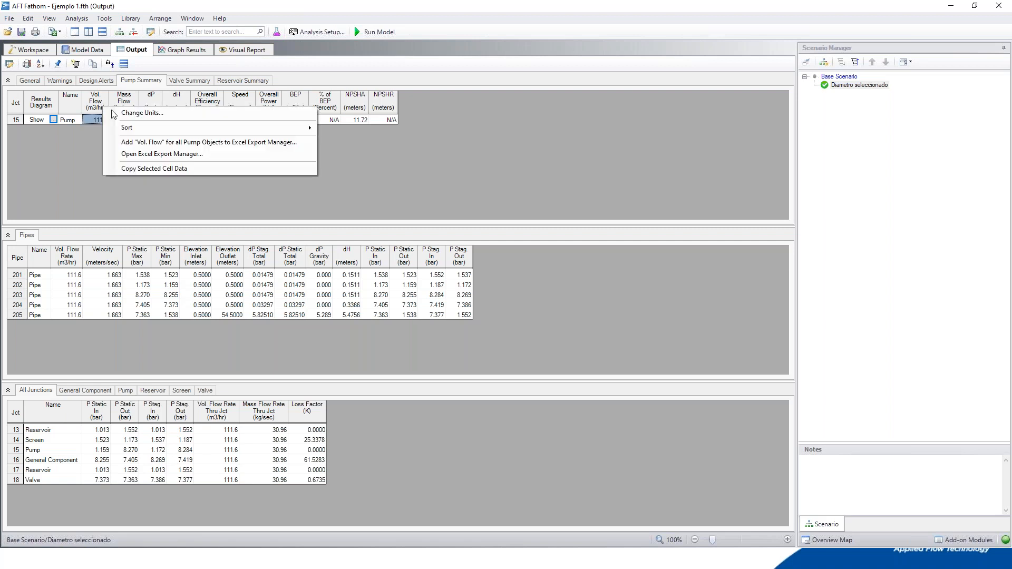
pyautogui.click(148, 112)
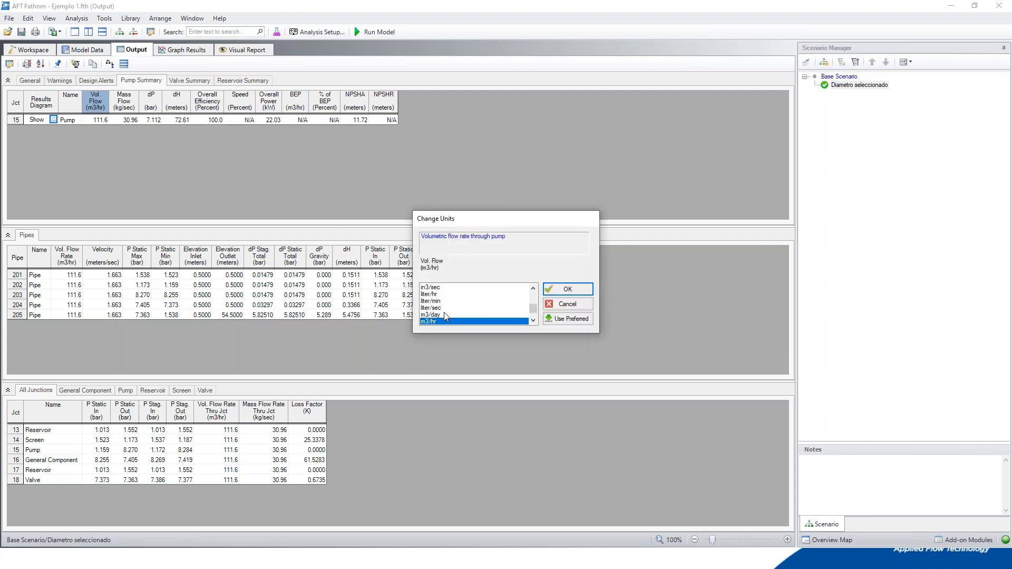
pyautogui.click(533, 320)
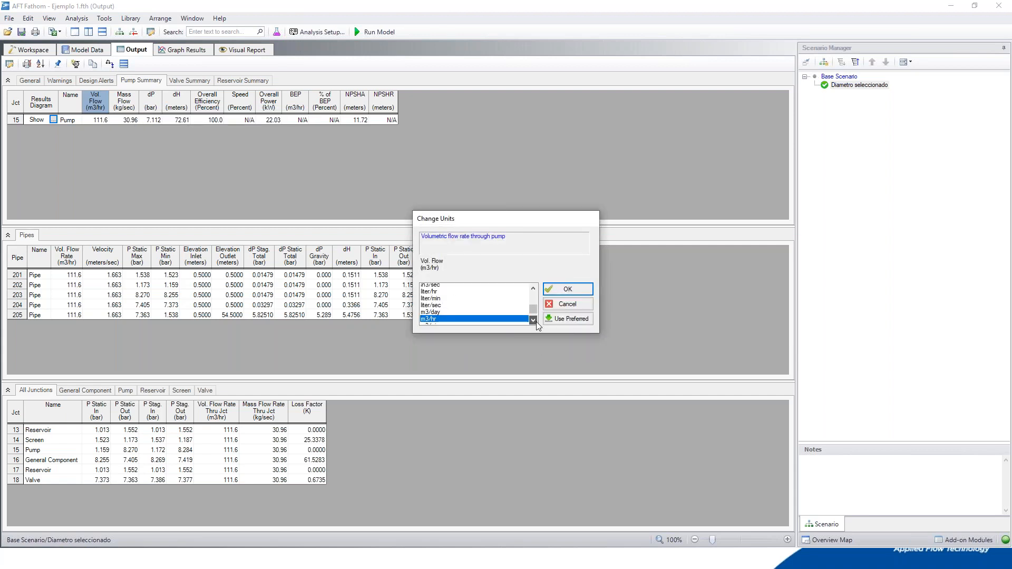
pyautogui.click(532, 320)
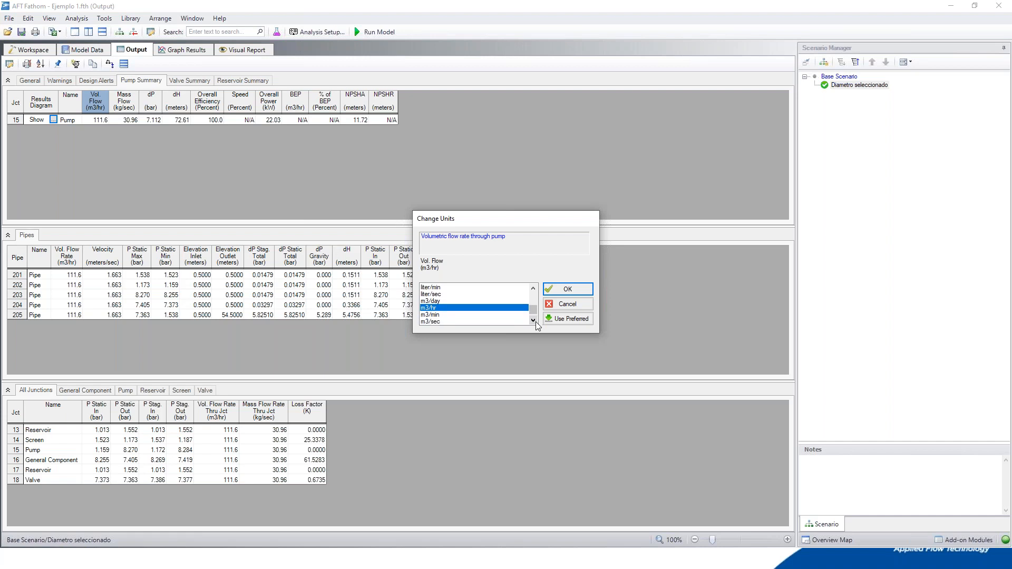
pyautogui.click(424, 322)
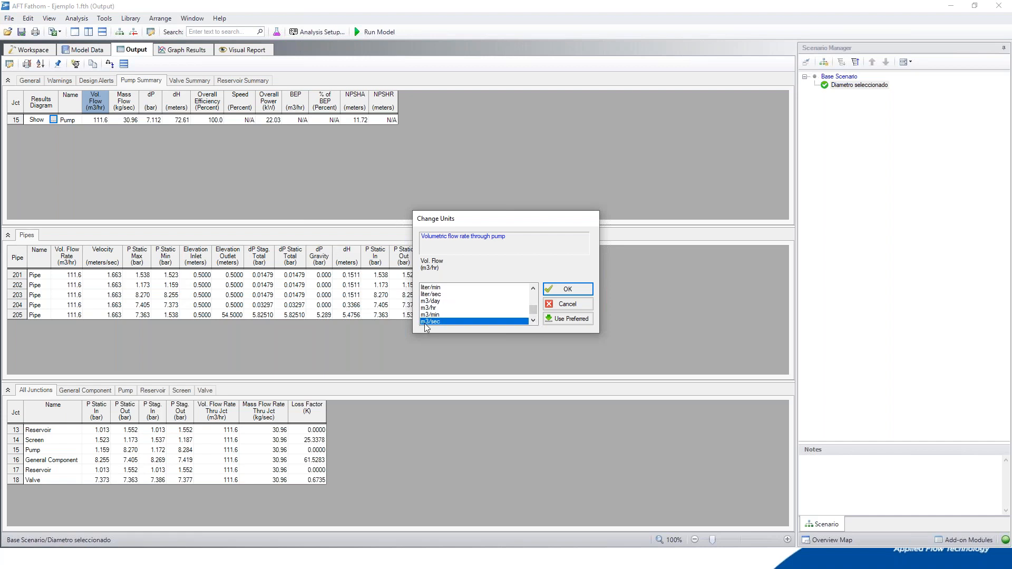
pyautogui.click(568, 288)
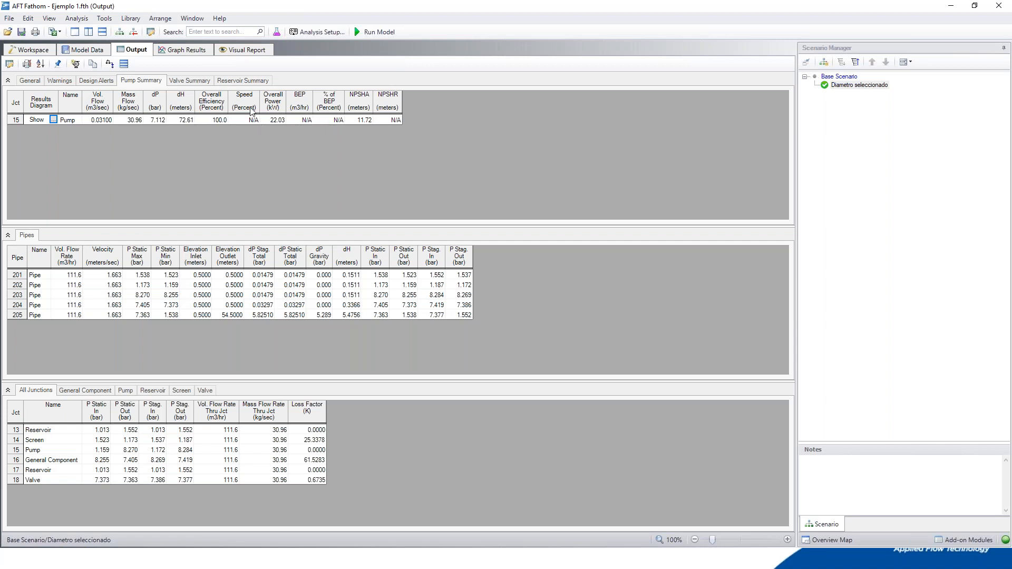
# Examine the results diagram of pump J15 and close it.
pyautogui.click(54, 119)
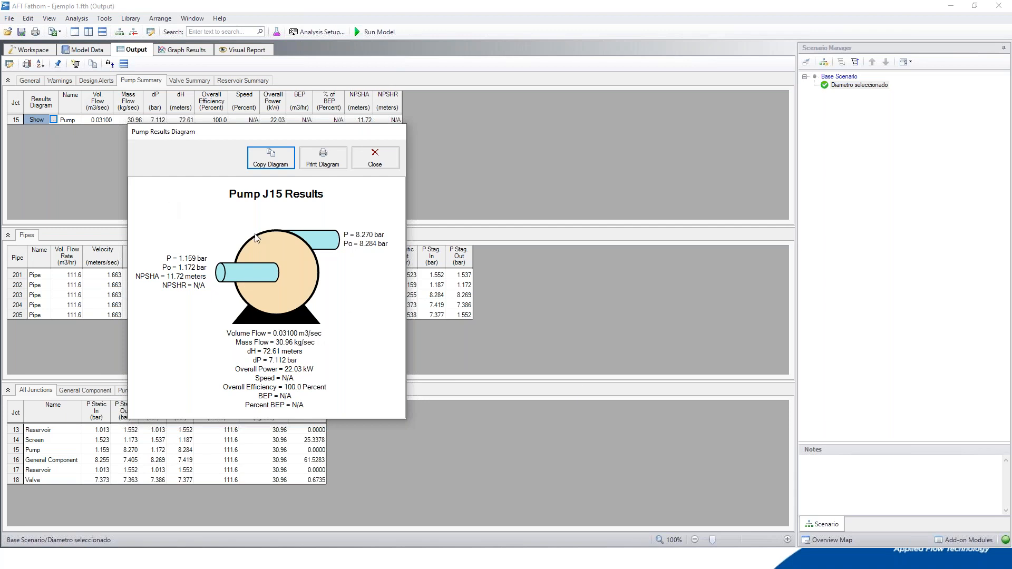
pyautogui.click(381, 151)
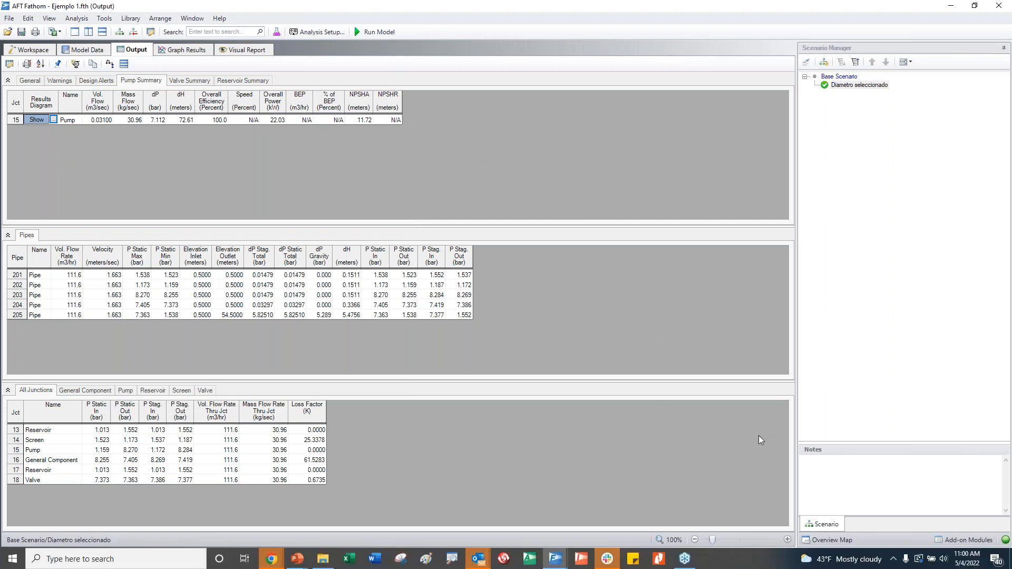
pyautogui.click(683, 557)
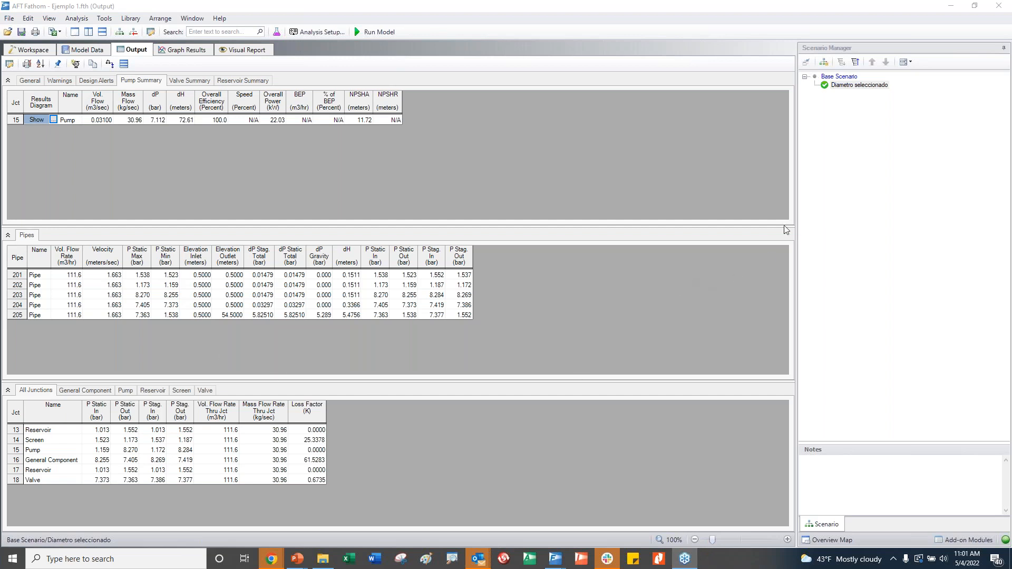
# Create a child scenario of Diametro seleccionado named Curva de bomba.
pyautogui.rightClick(848, 88)
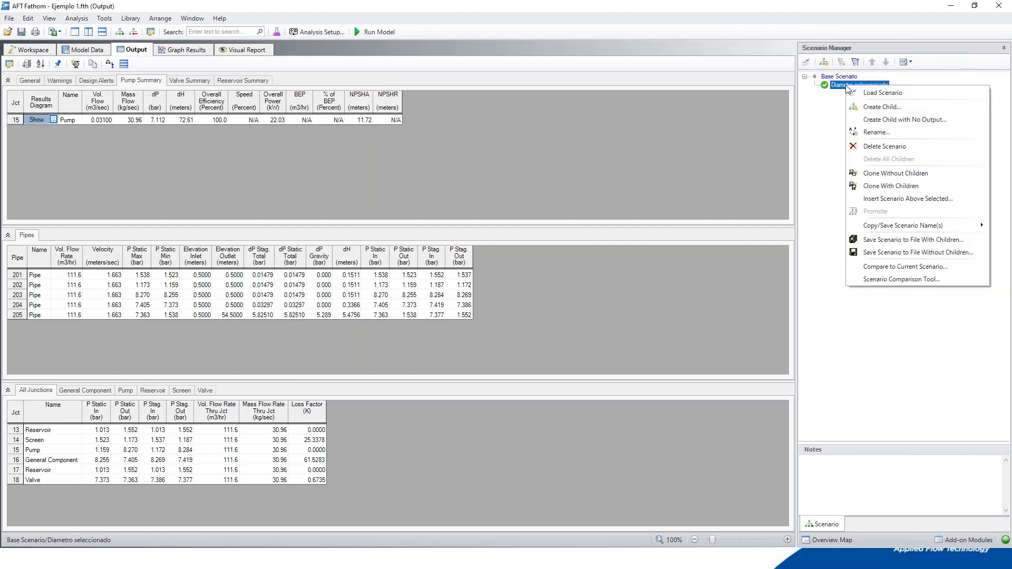
pyautogui.click(875, 107)
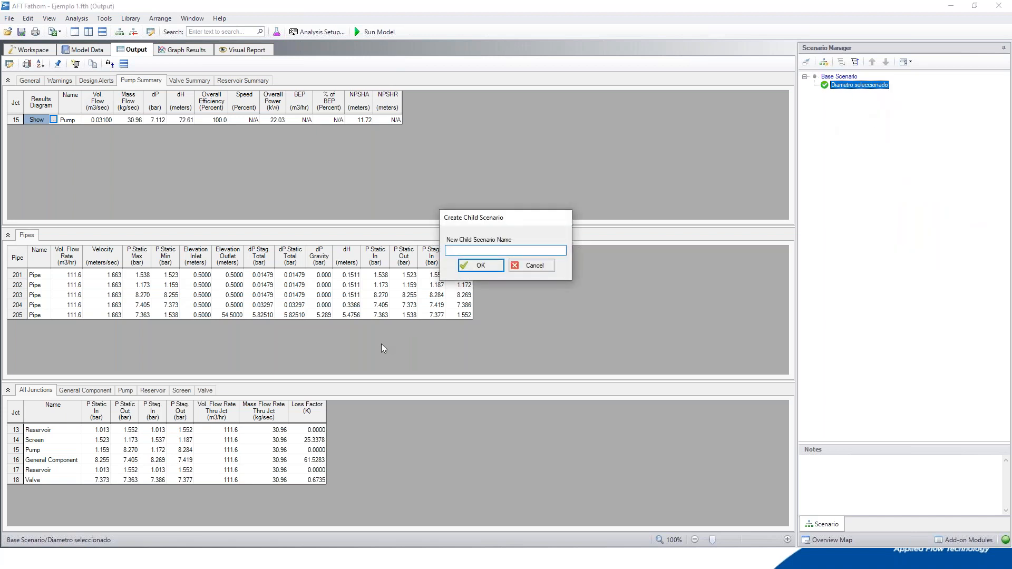
pyautogui.write('Curva de boma')
pyautogui.press('BackSpace')
pyautogui.write('ba')
pyautogui.click(480, 265)
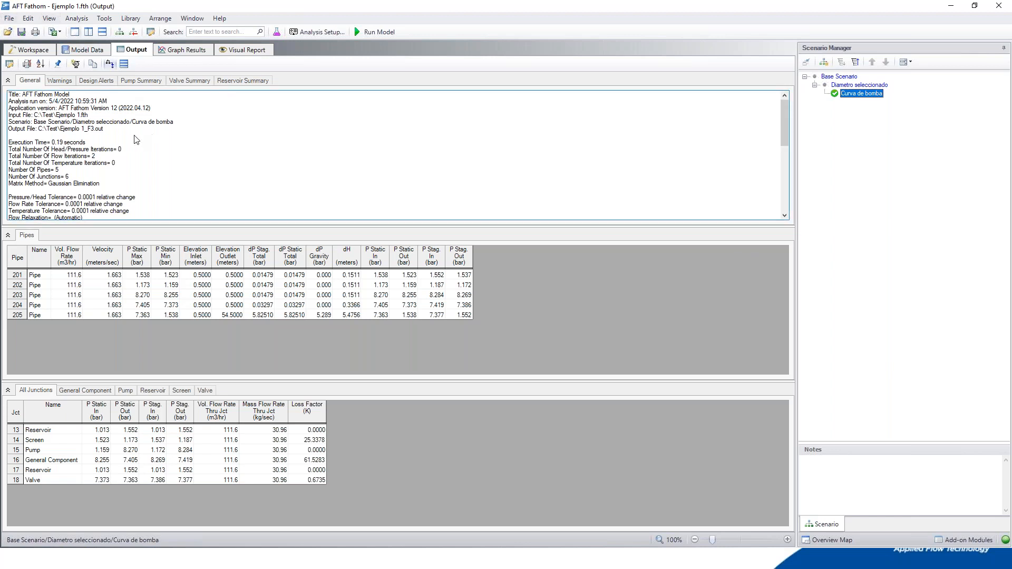
# Start a suggested pump search for J15 with the internet source Intelliquip and volumetric flow in m3/sec.
pyautogui.click(77, 66)
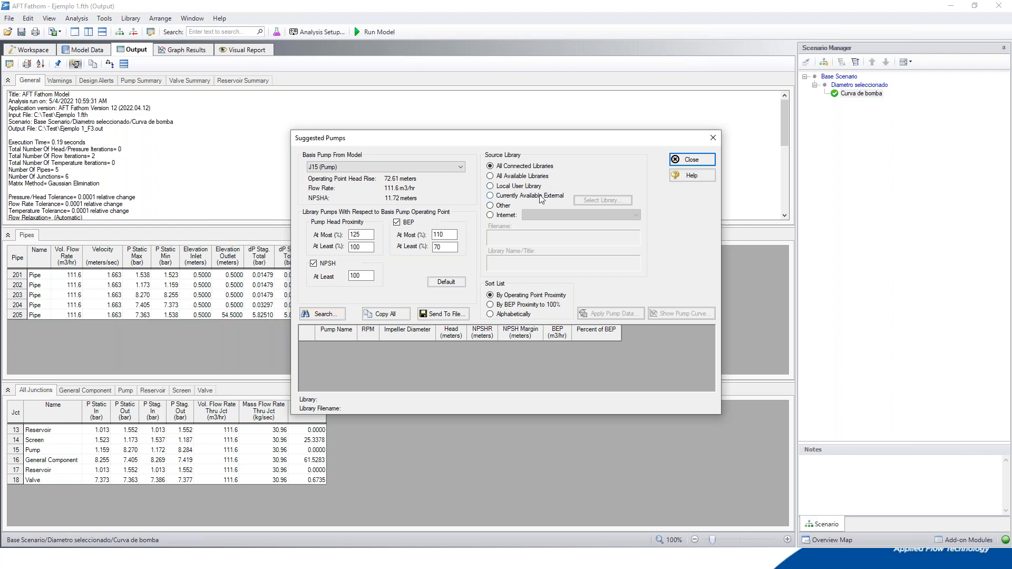
pyautogui.click(506, 216)
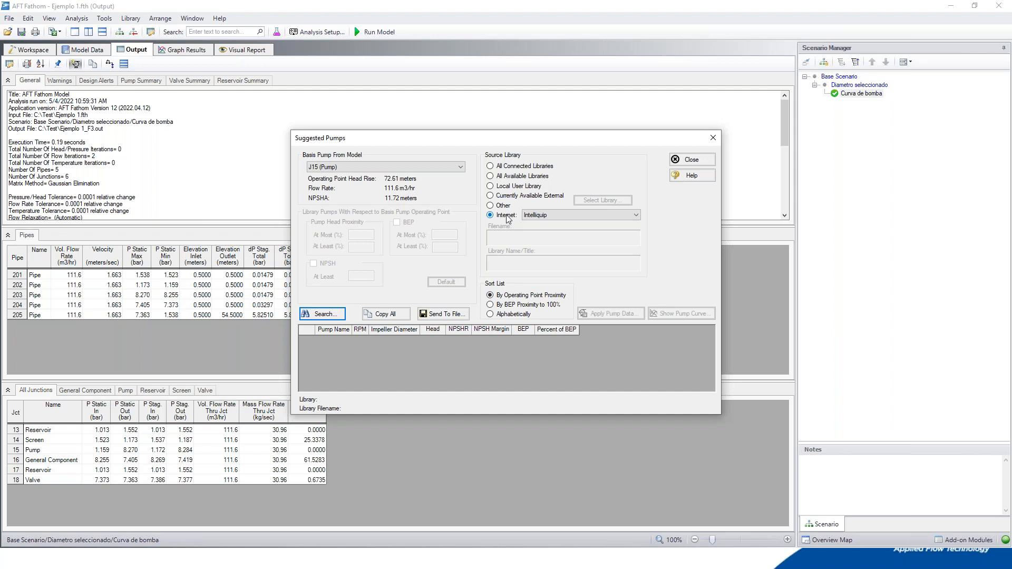
pyautogui.click(323, 315)
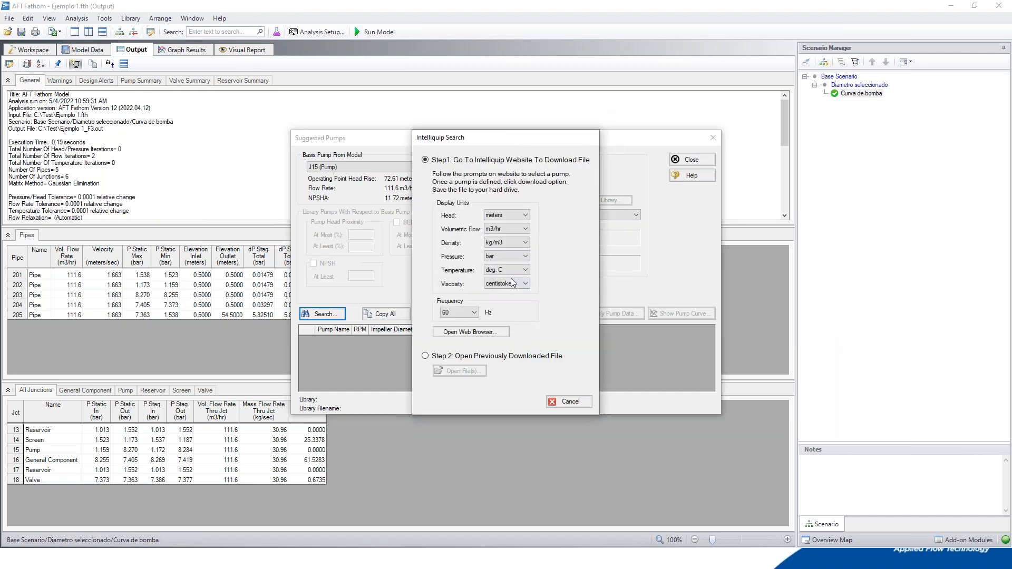
pyautogui.click(518, 230)
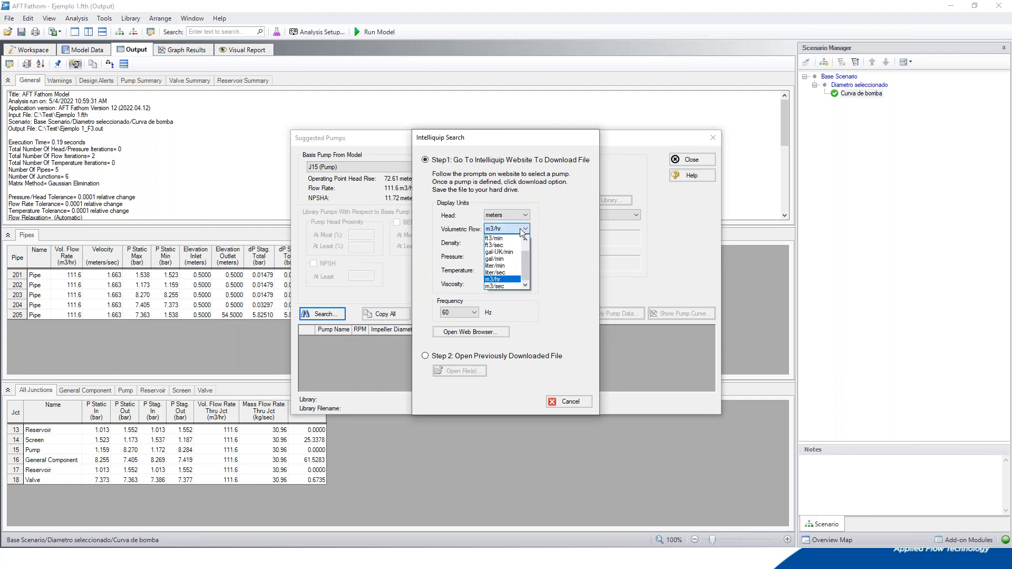
pyautogui.click(494, 285)
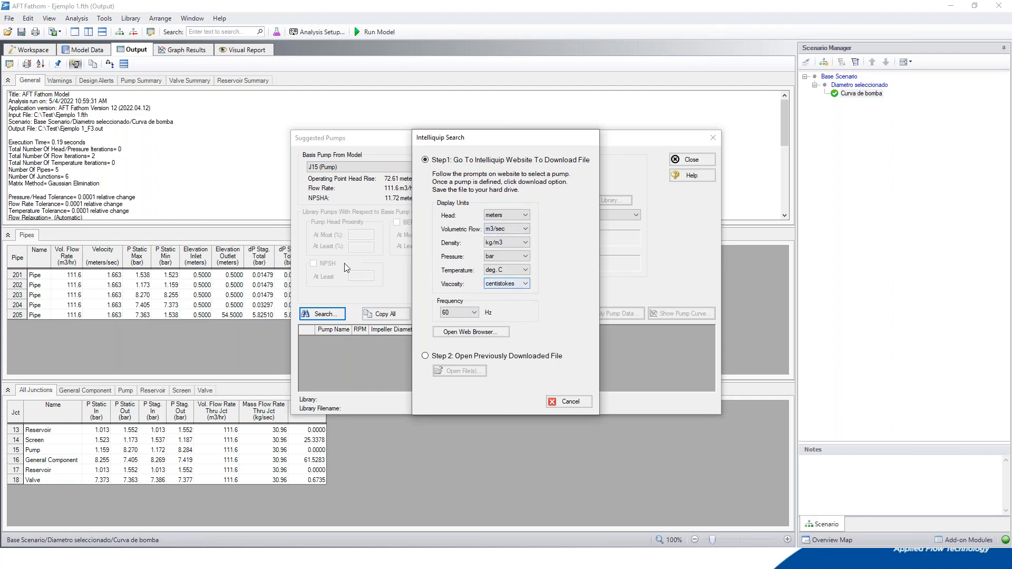
# Open the Intelliquip website in the browser, choose Berkeley and continue with the preloaded operating conditions to the product lines.
pyautogui.click(488, 338)
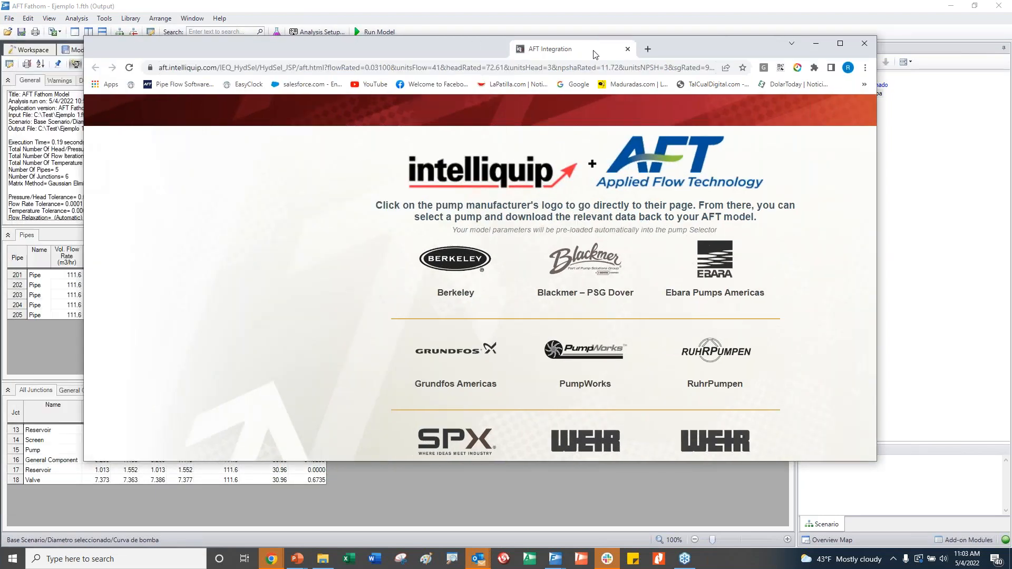
pyautogui.click(843, 44)
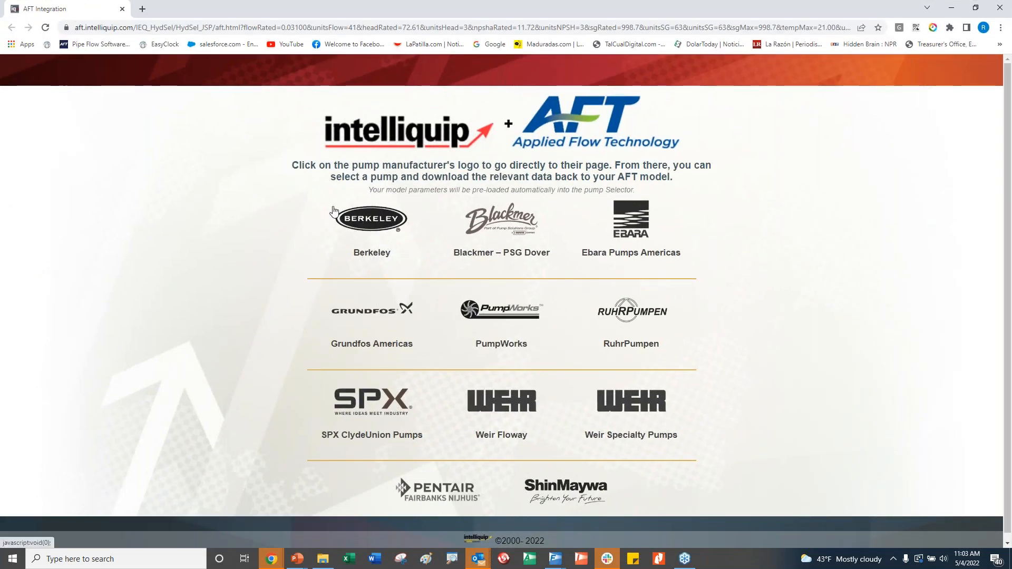
pyautogui.click(355, 224)
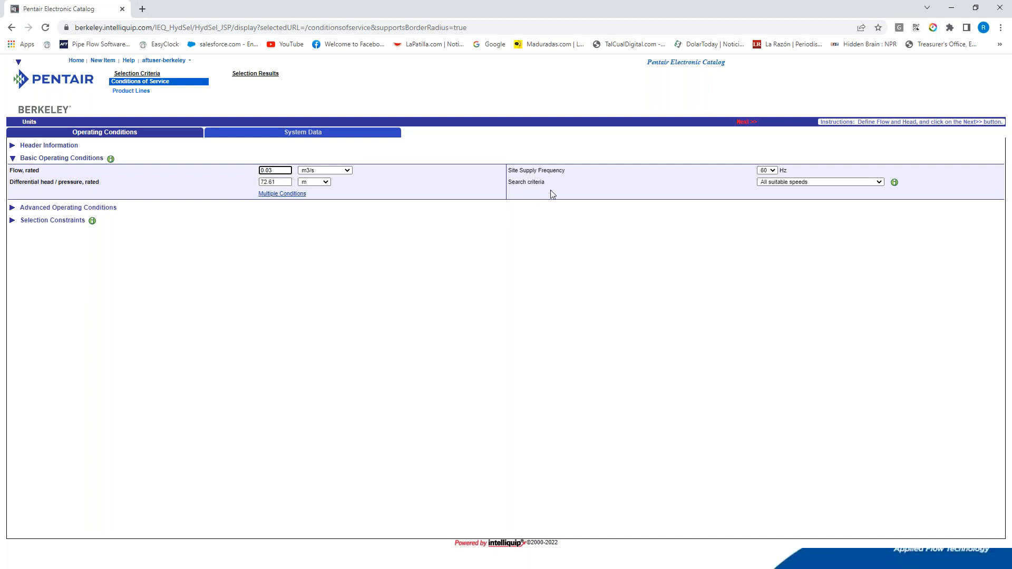
pyautogui.click(749, 122)
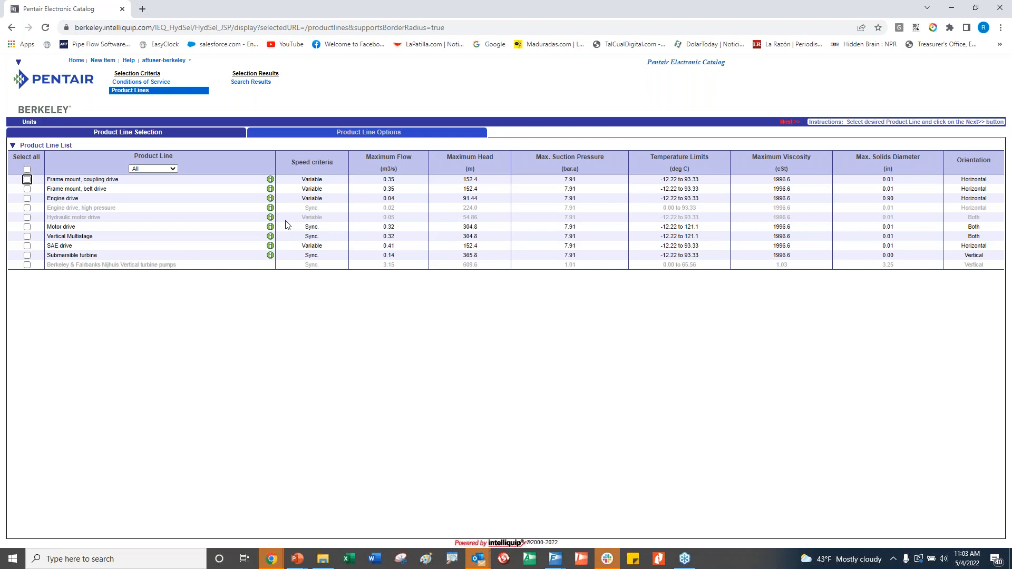
# Select the product lines Frame mount, coupling drive; Frame mount, belt drive; Engine drive; and Motor drive, and continue to the pump search results.
pyautogui.click(26, 180)
pyautogui.click(27, 189)
pyautogui.click(26, 198)
pyautogui.click(27, 227)
pyautogui.click(788, 122)
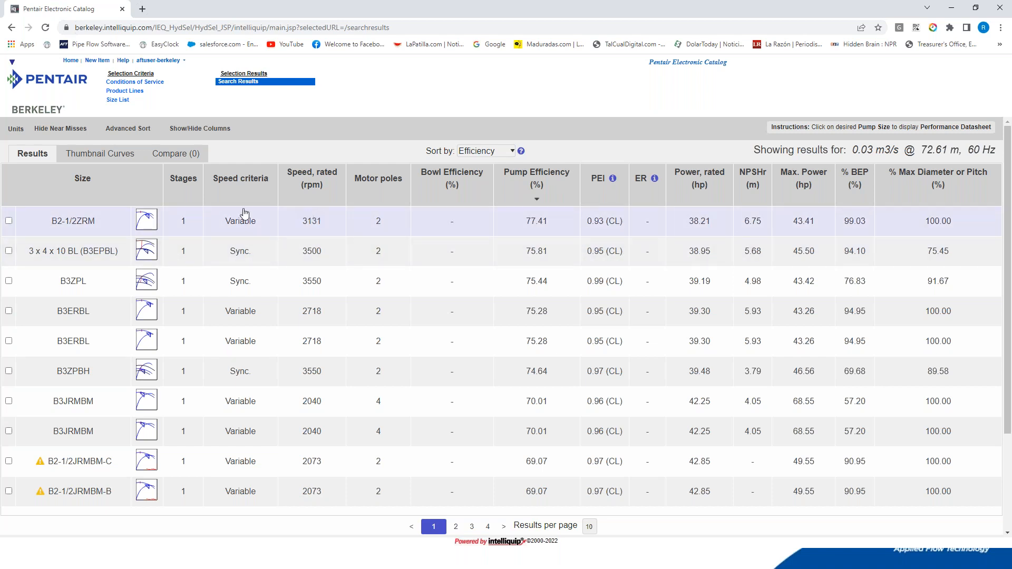
# Open the performance datasheet of pump B2-1/2ZRM and examine its operating data and its power, head, efficiency and NPSHr curves.
pyautogui.moveTo(148, 225)
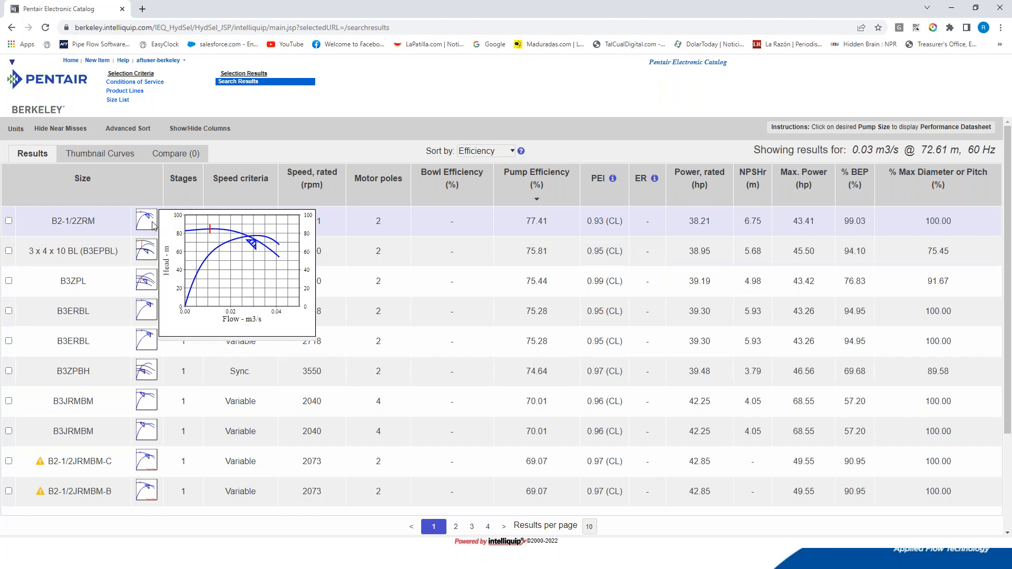
pyautogui.click(88, 228)
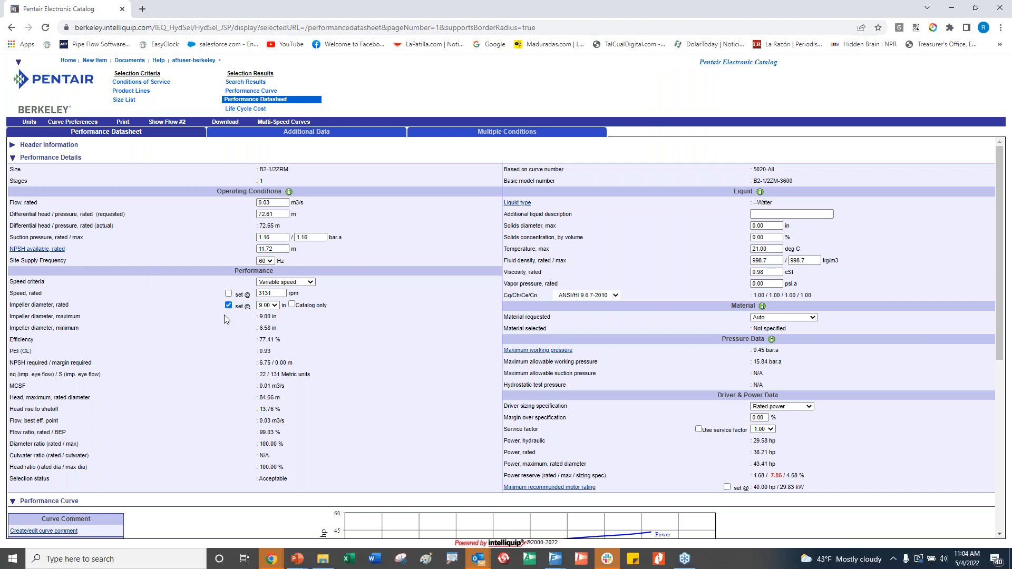
pyautogui.scroll(-5, 346, 327)
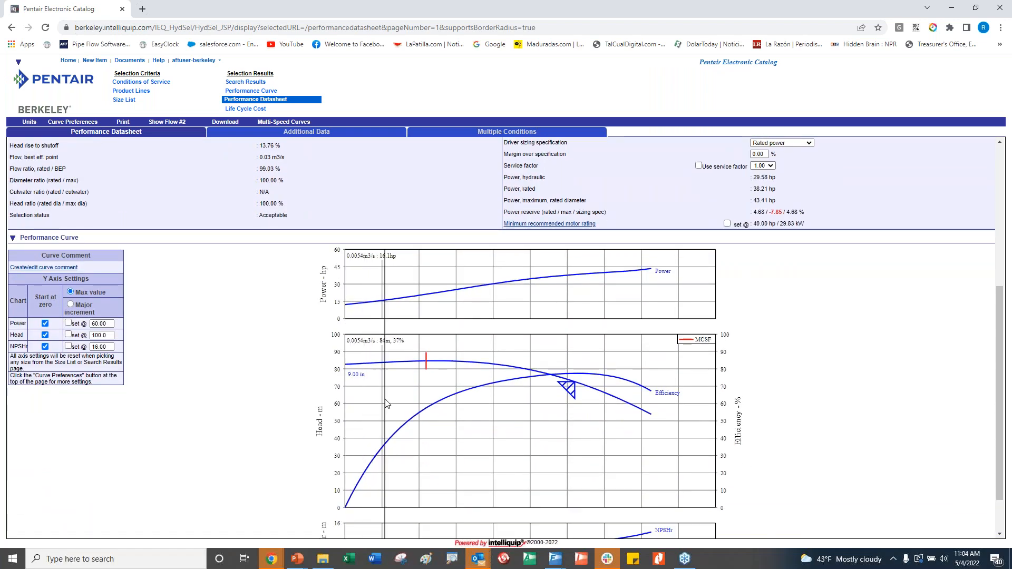
pyautogui.scroll(-1, 385, 403)
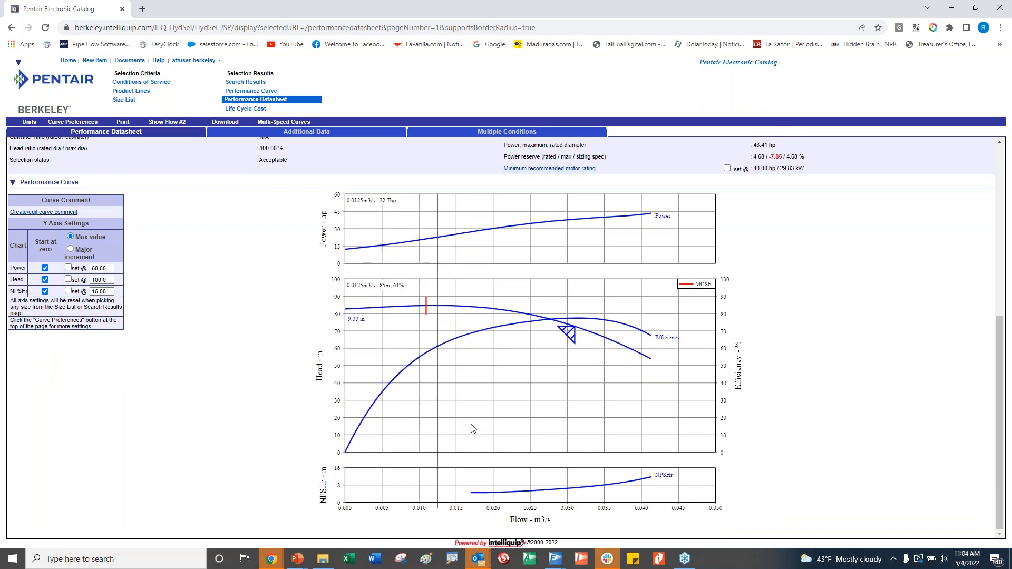
pyautogui.scroll(4, 526, 409)
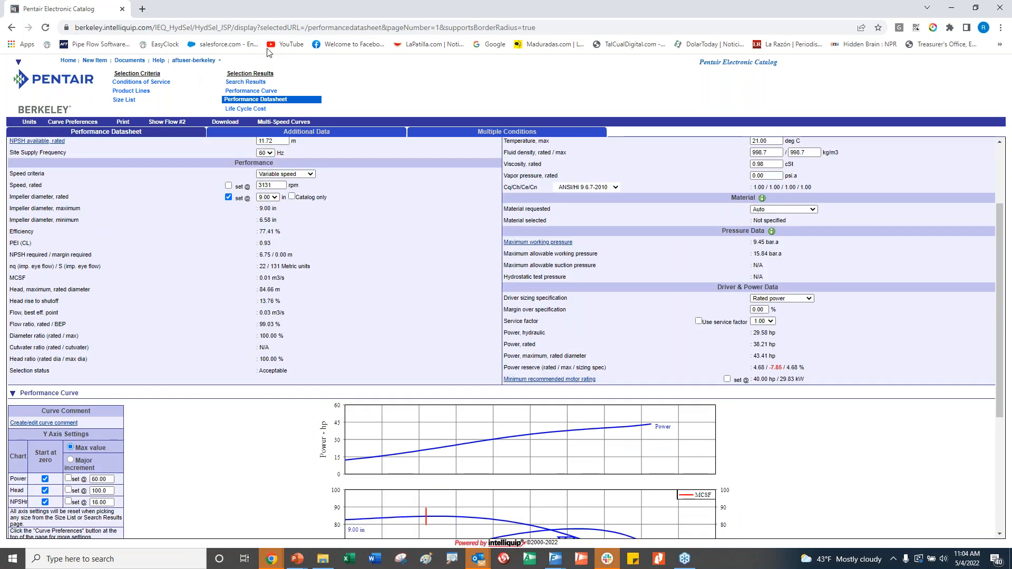
# Download the IQx file of pump B2-1/2ZRM and show it in its download folder.
pyautogui.click(225, 122)
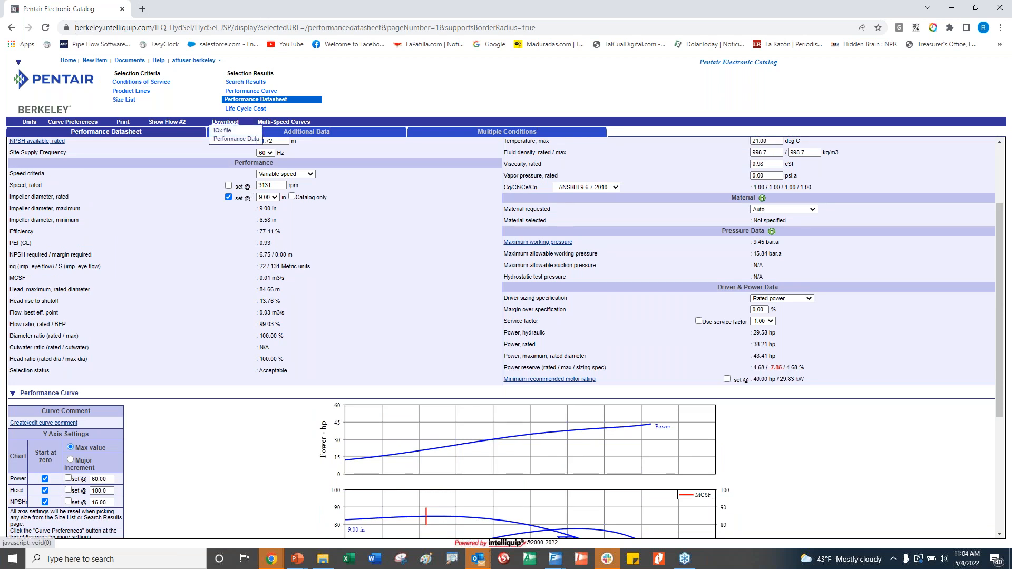
pyautogui.click(224, 132)
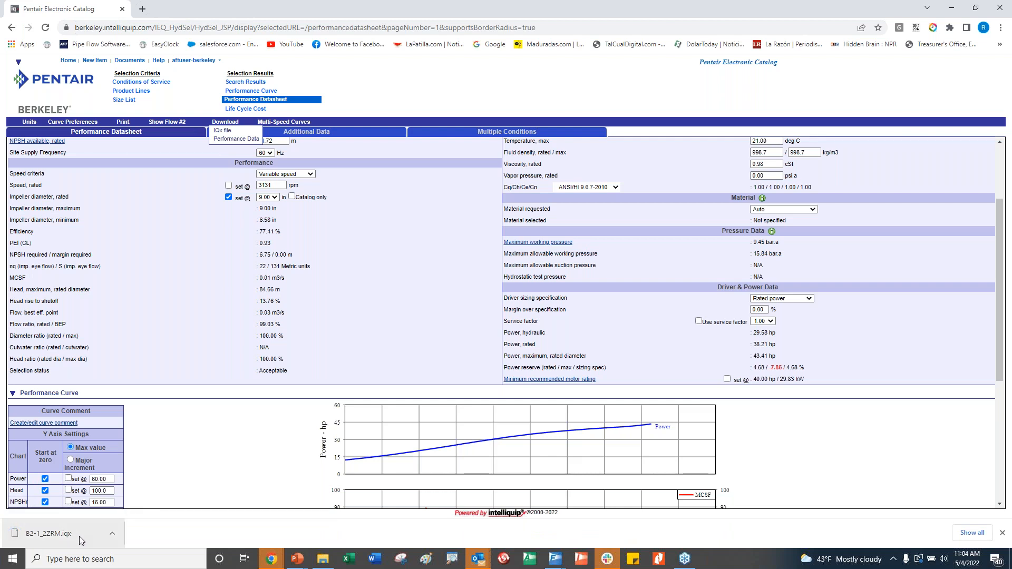
pyautogui.rightClick(88, 538)
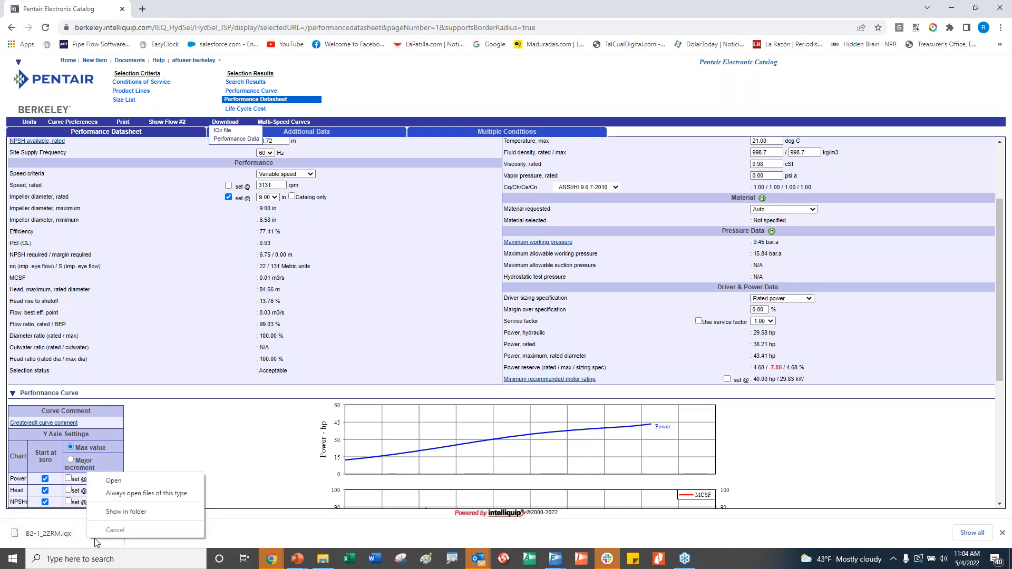
pyautogui.click(124, 520)
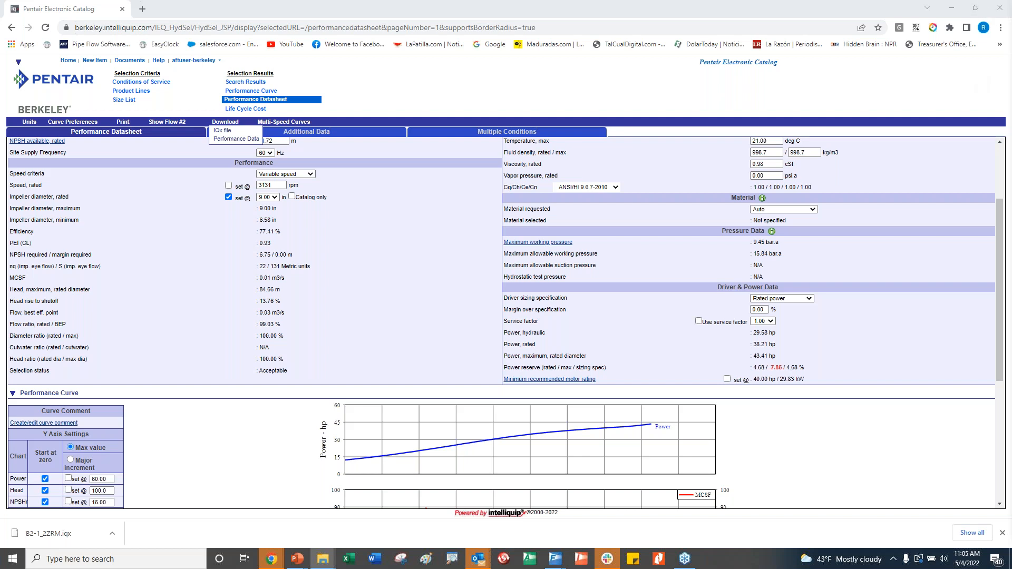
# Copy B2-1_2ZRM.iqx from Downloads into the De Vuelta a AFT Fundamentos y Conceptos Básicos folder, replacing the existing file.
pyautogui.moveTo(1011, 6); pyautogui.dragTo(495, 68)
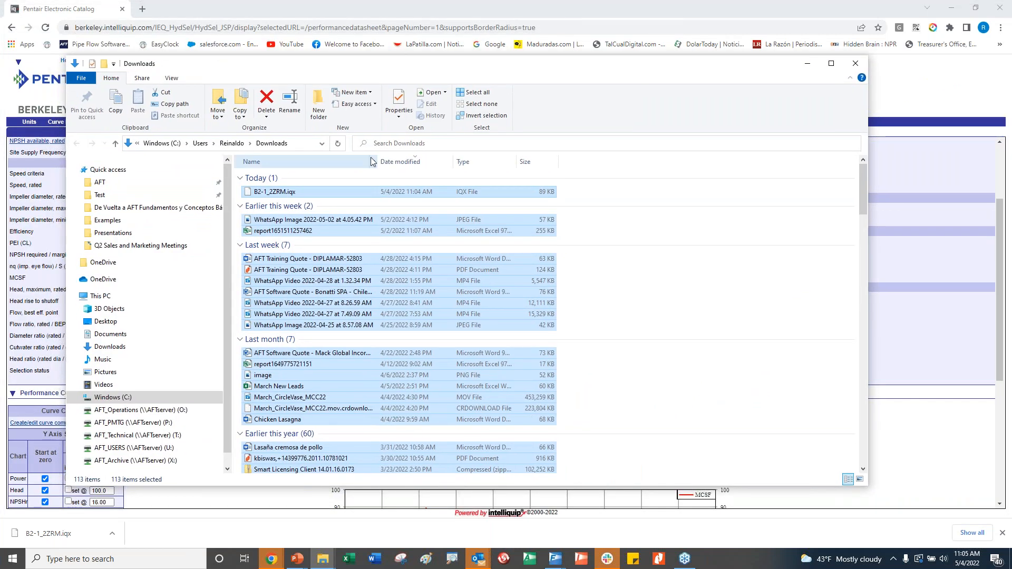
pyautogui.click(287, 195)
pyautogui.rightClick(285, 193)
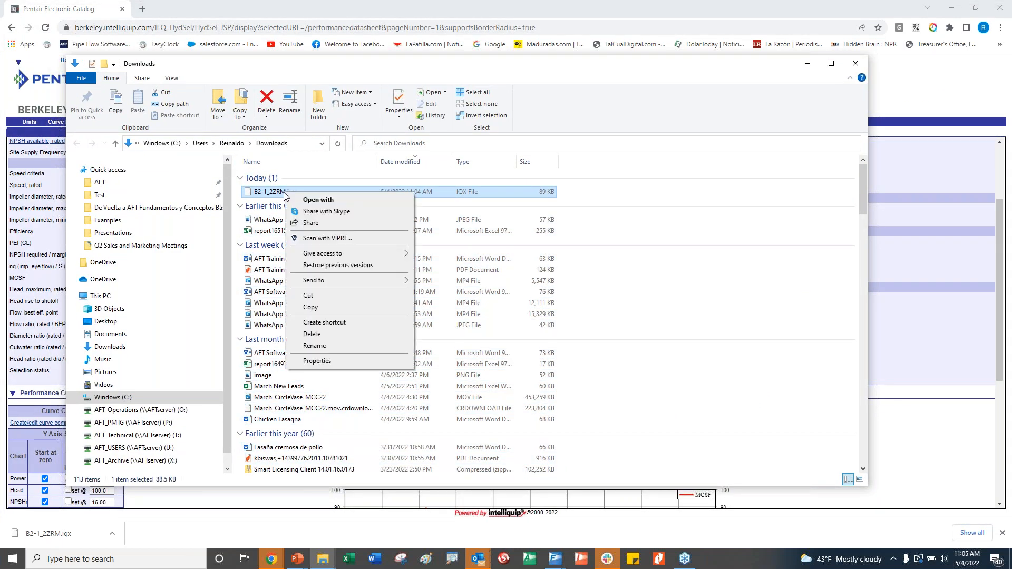
pyautogui.click(329, 311)
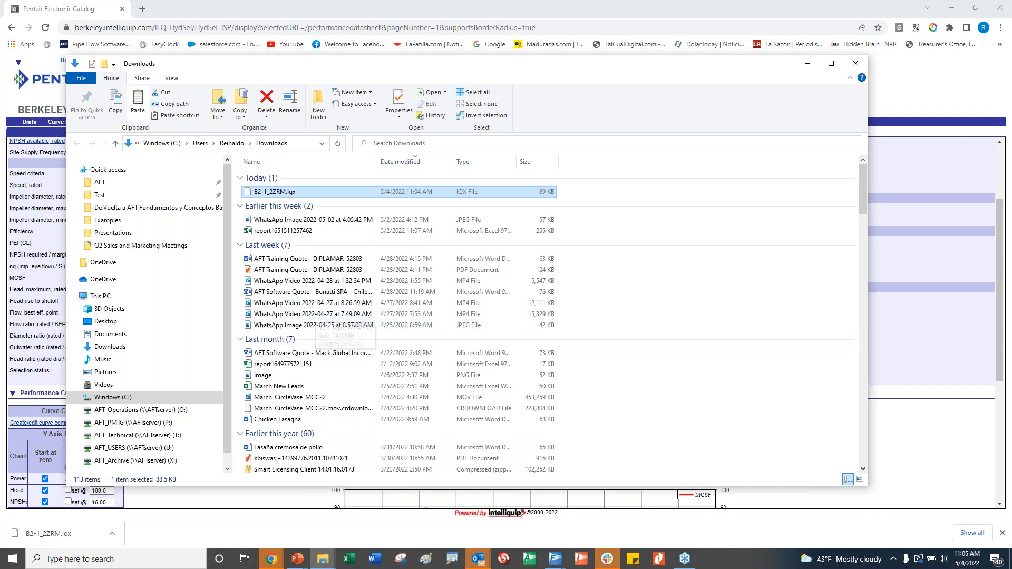
pyautogui.click(172, 208)
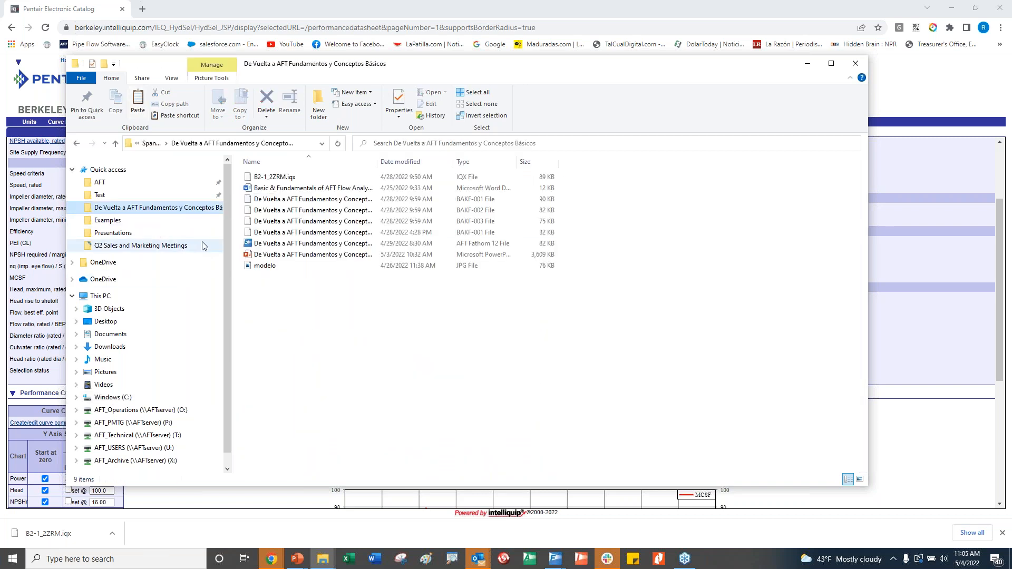
pyautogui.rightClick(314, 298)
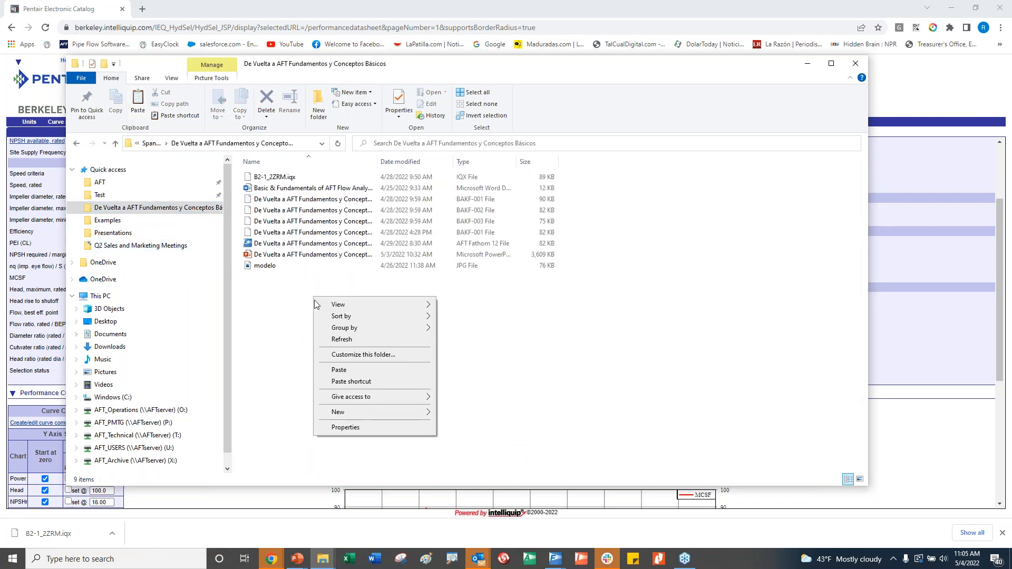
pyautogui.click(340, 370)
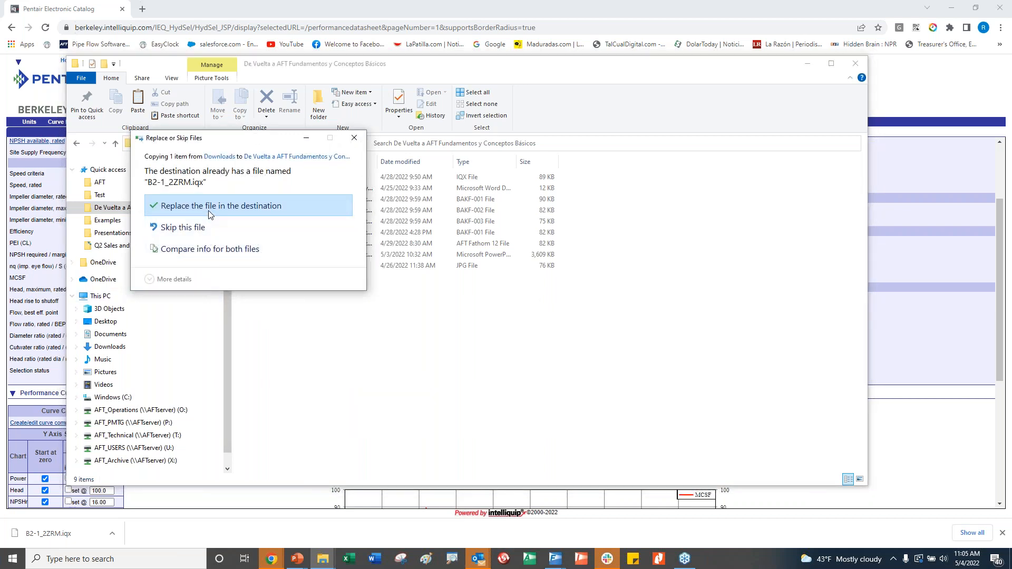
pyautogui.click(211, 206)
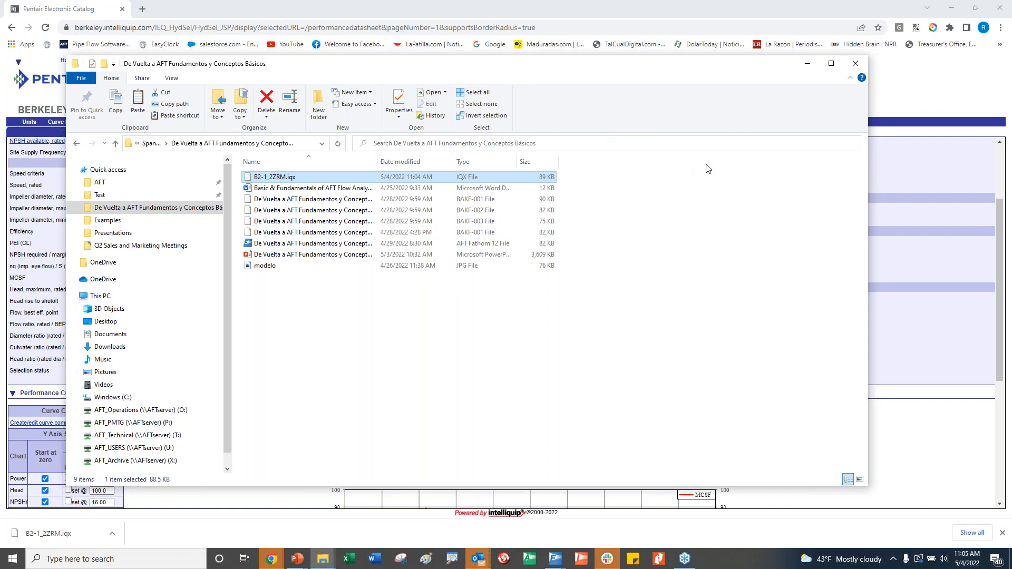
pyautogui.moveTo(635, 69); pyautogui.dragTo(1011, 231)
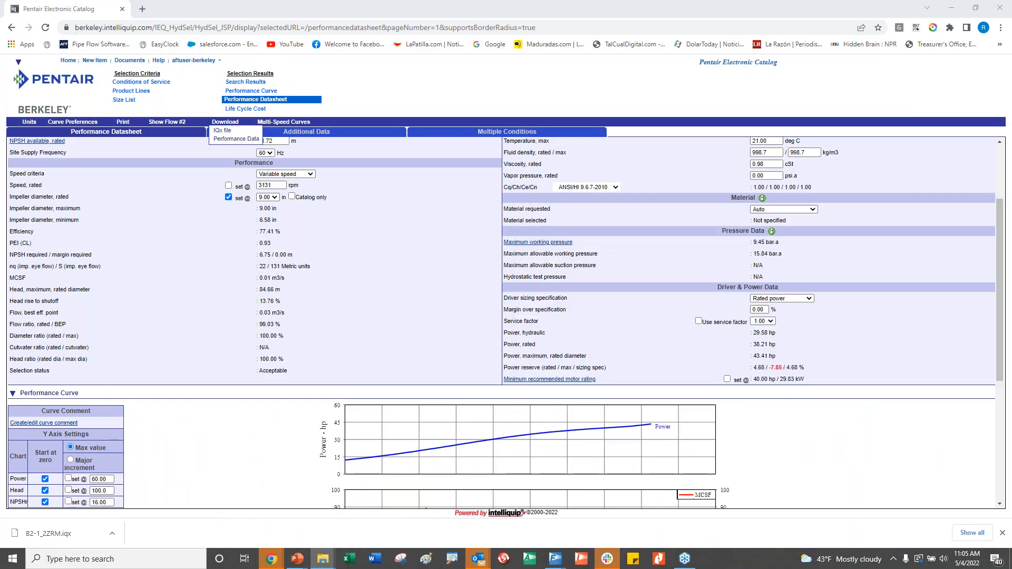
# Close the browser, return to AFT Fathom and import the downloaded file B2-1_2ZRM.iqx into the Intelliquip search.
pyautogui.click(1002, 7)
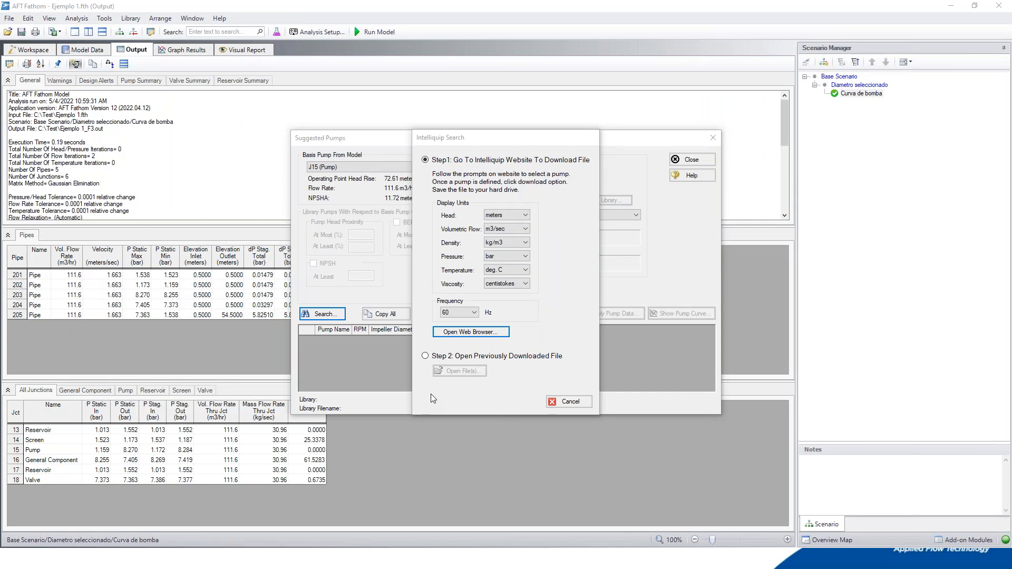
pyautogui.click(425, 356)
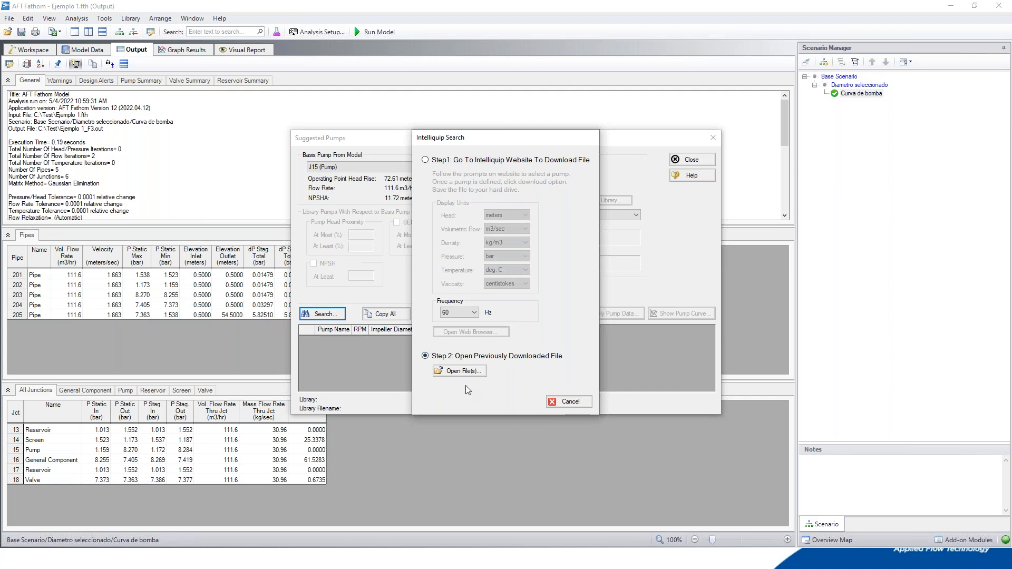
pyautogui.click(457, 371)
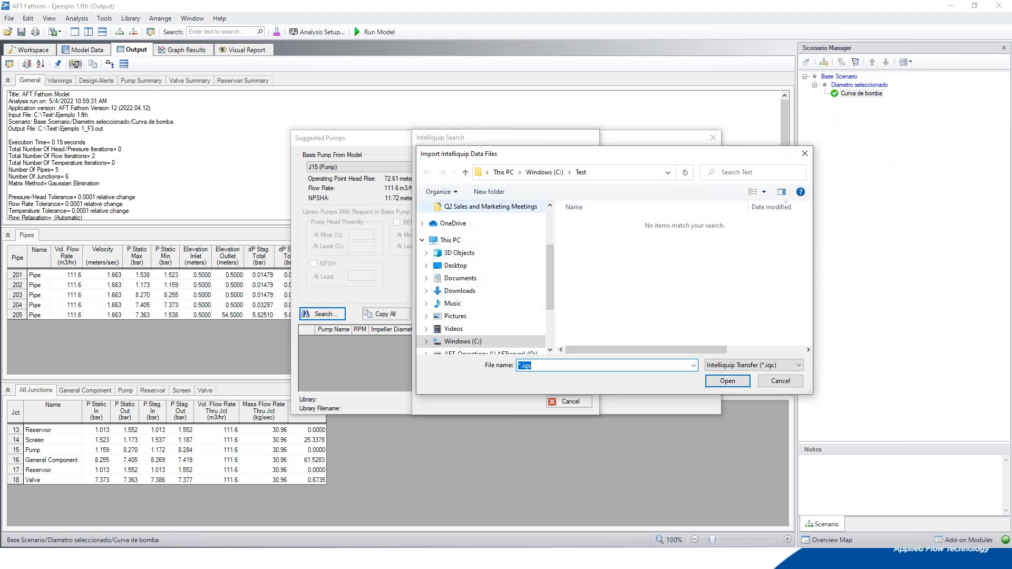
pyautogui.scroll(1, 526, 211)
pyautogui.click(525, 208)
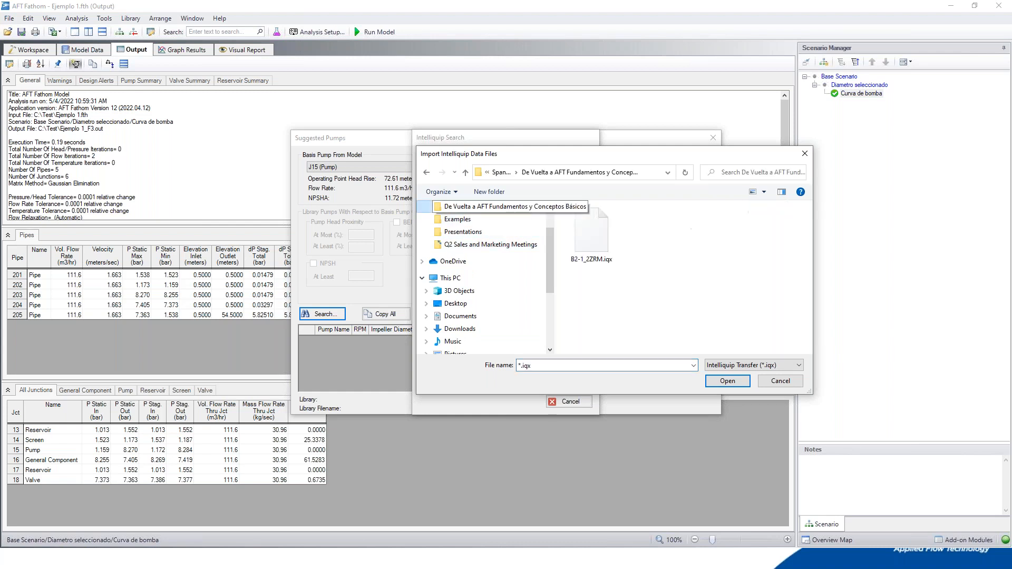
pyautogui.click(608, 245)
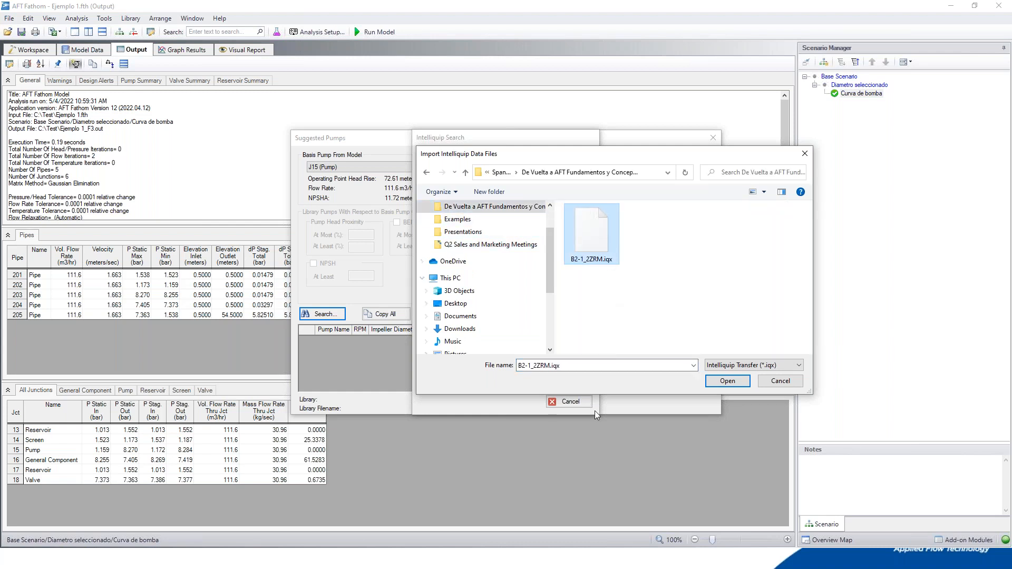
pyautogui.click(727, 381)
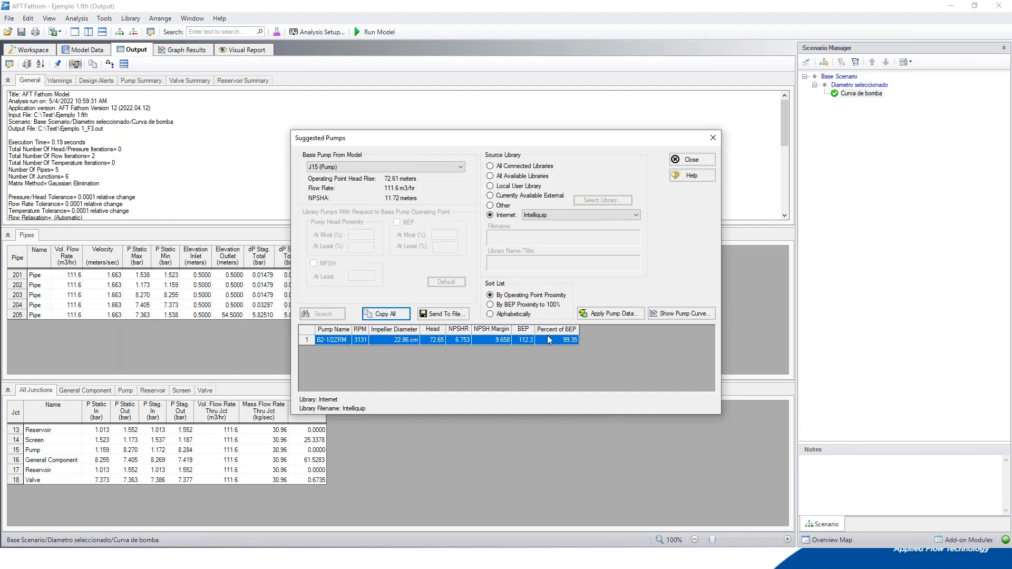
# Apply the B2-1/2ZRM pump data to pump junction 15 in the model and close the suggested pumps search.
pyautogui.click(610, 314)
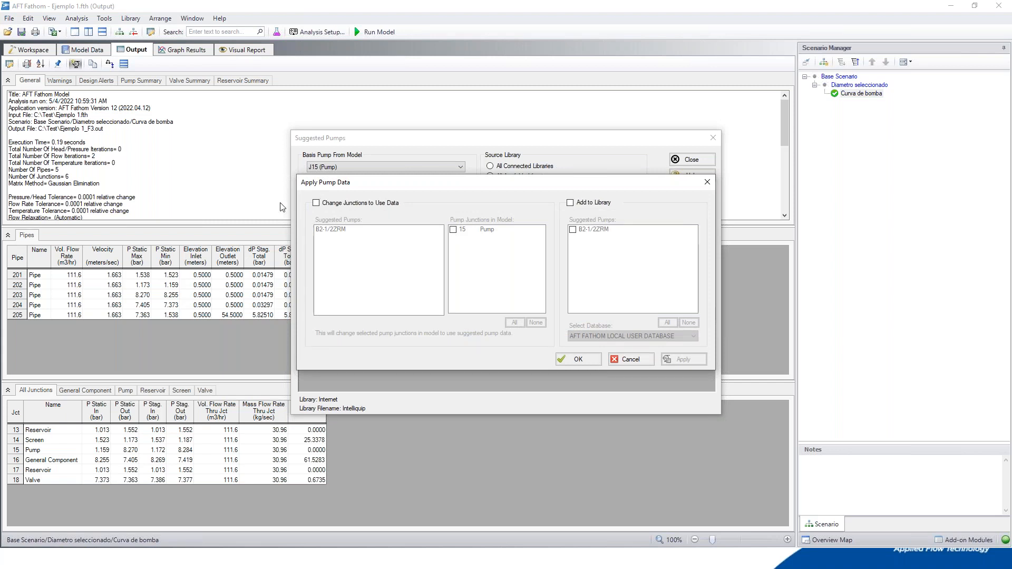
pyautogui.click(330, 206)
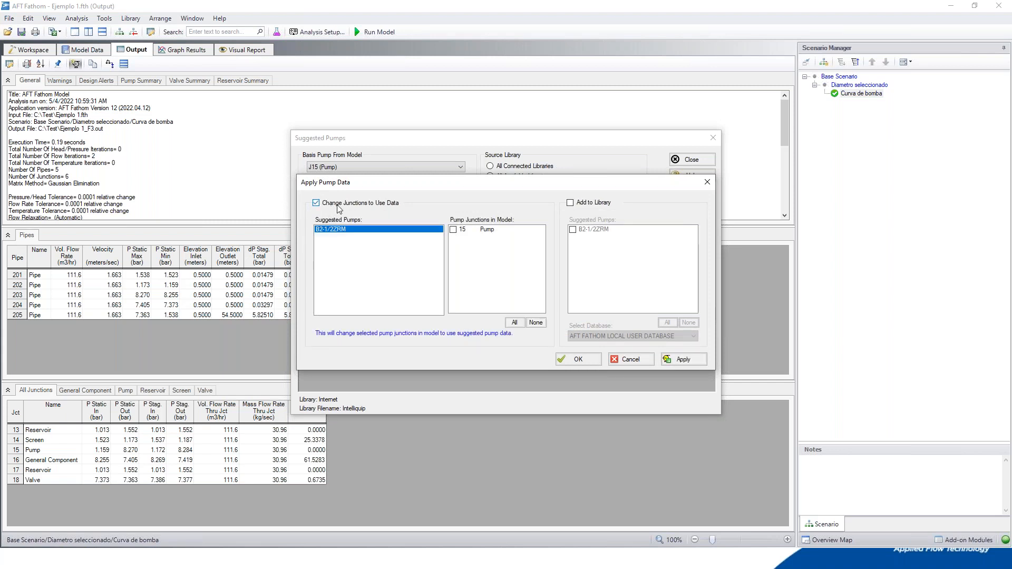
pyautogui.click(453, 229)
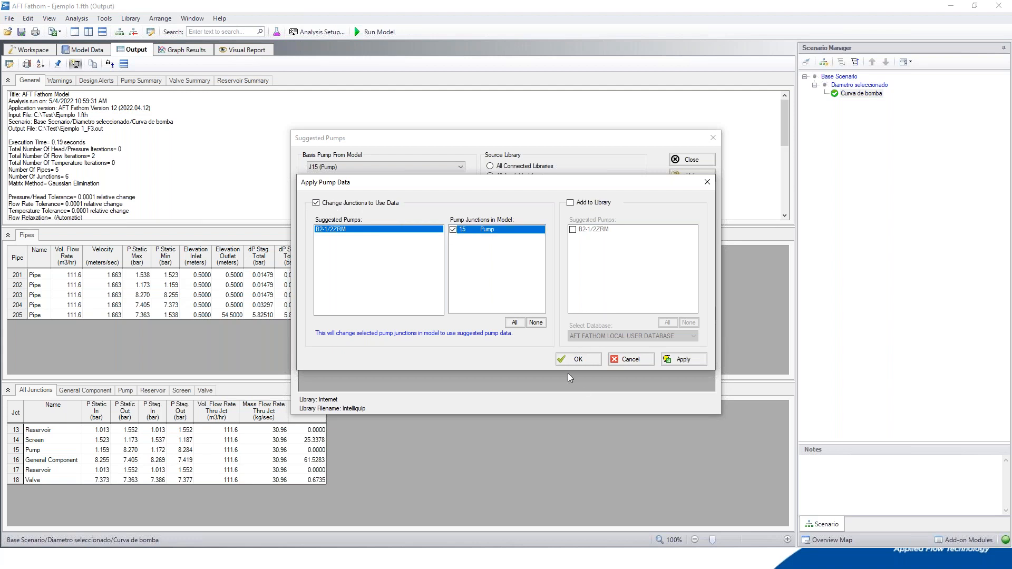
pyautogui.click(683, 358)
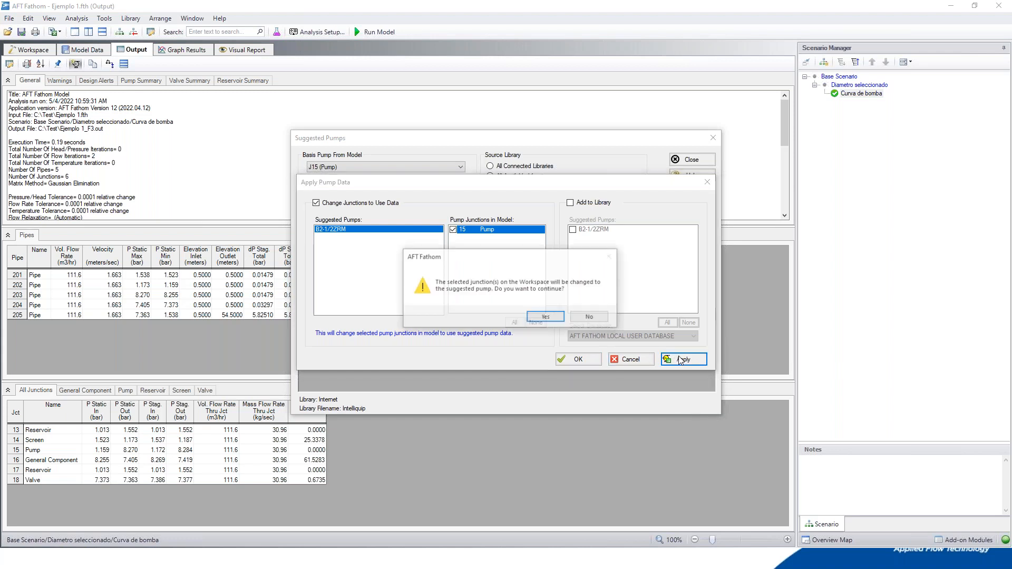
pyautogui.click(544, 318)
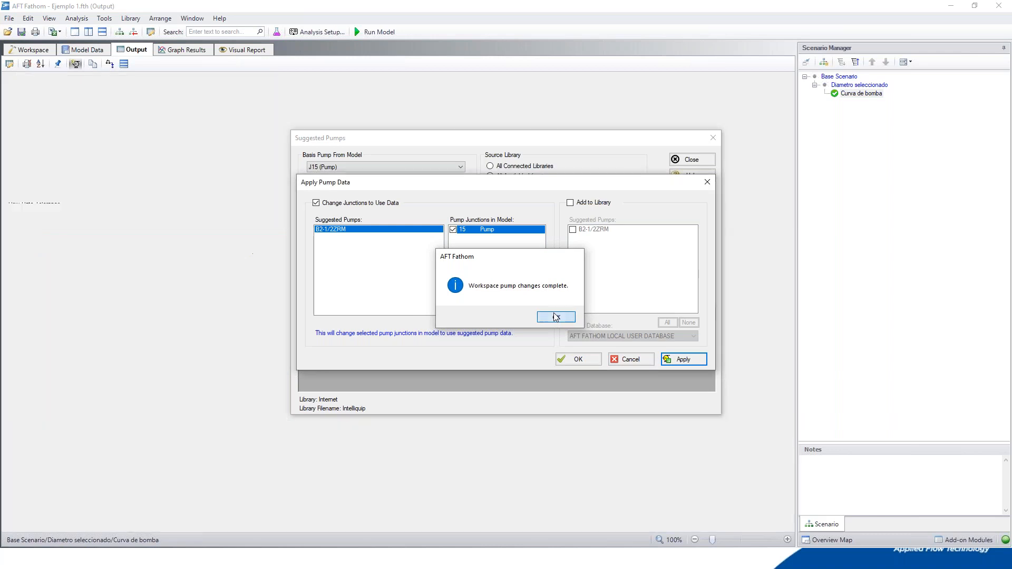
pyautogui.click(556, 317)
pyautogui.click(598, 361)
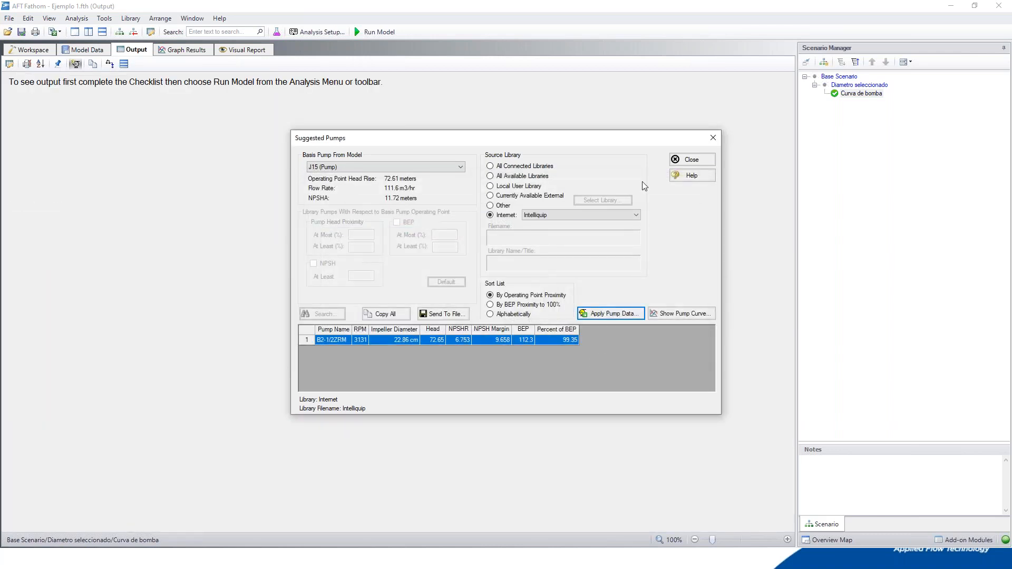
pyautogui.click(694, 159)
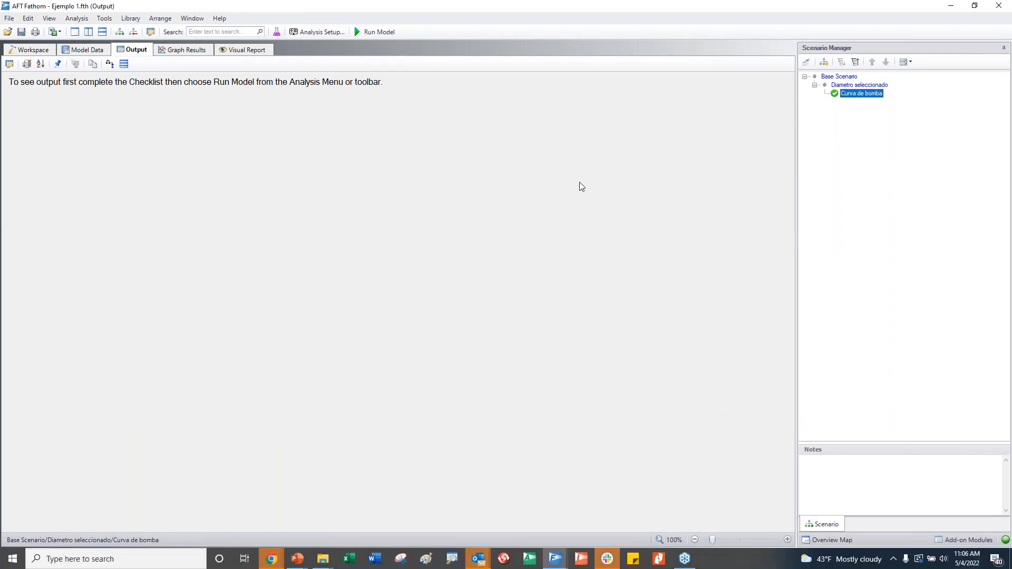
# Open the properties of pump J15 in the workspace and examine its head rise, NPSHR and efficiency curves.
pyautogui.click(46, 51)
pyautogui.doubleClick(444, 259)
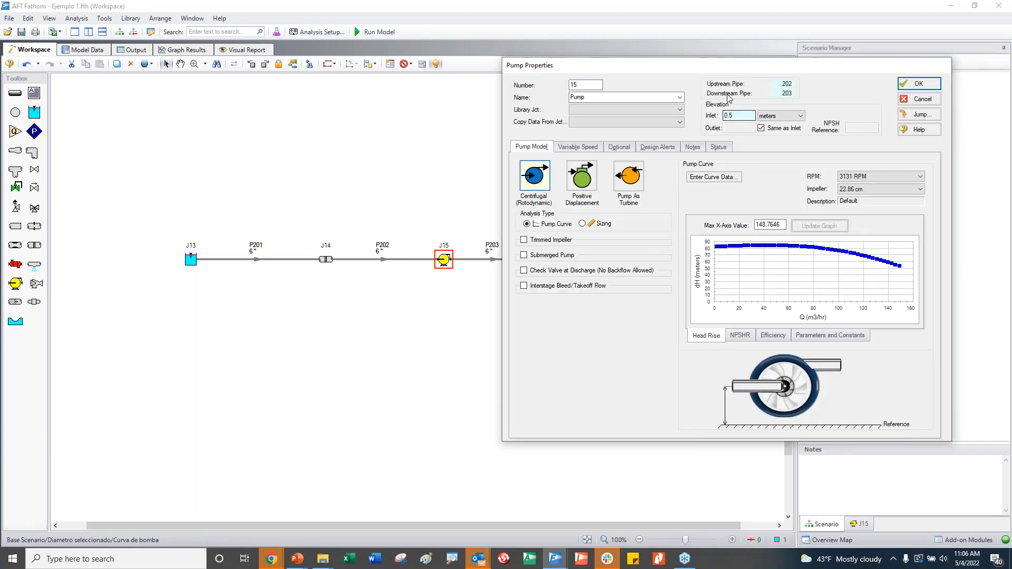
pyautogui.moveTo(714, 67); pyautogui.dragTo(369, 79)
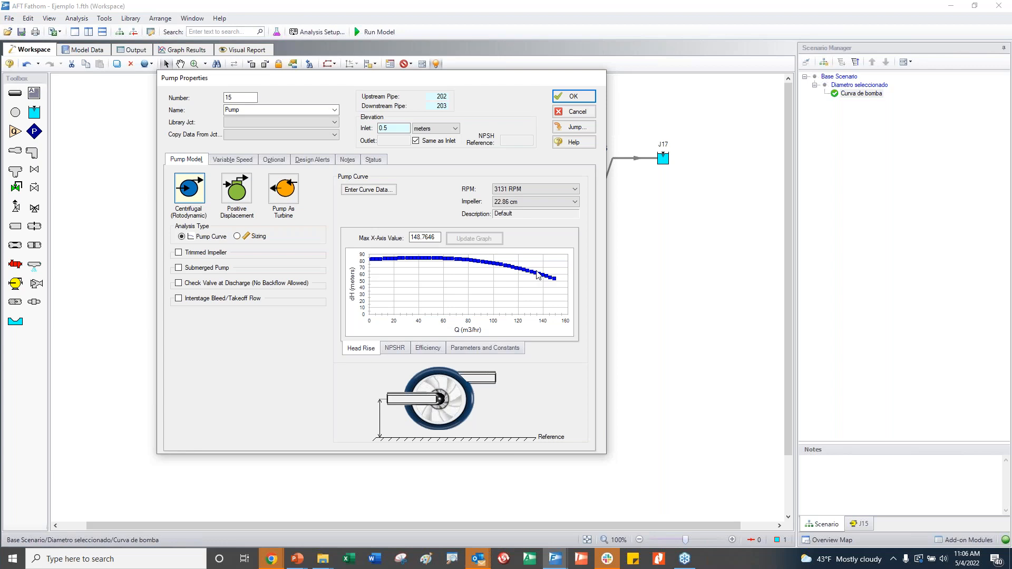
pyautogui.click(404, 352)
pyautogui.click(418, 352)
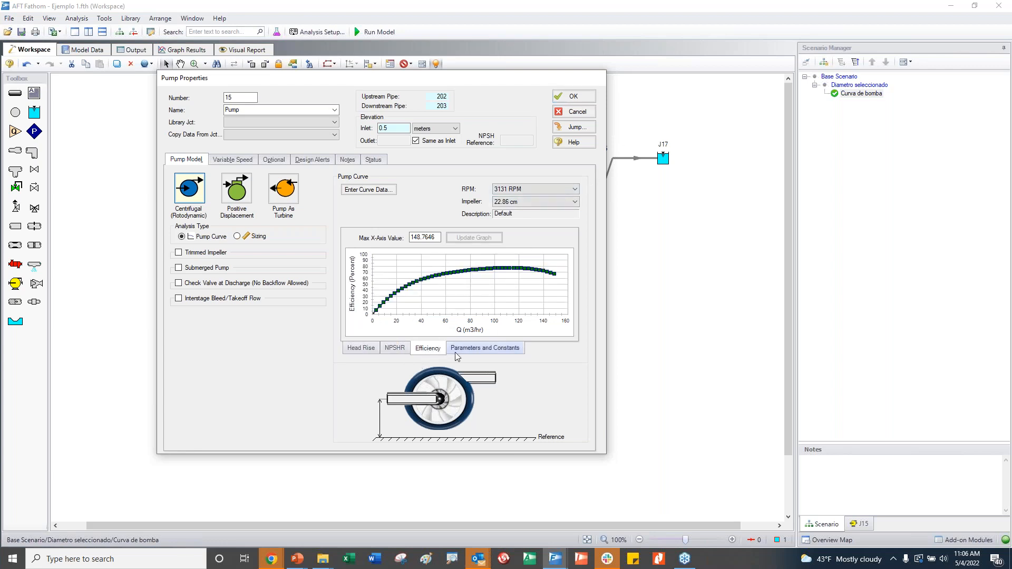
pyautogui.click(371, 349)
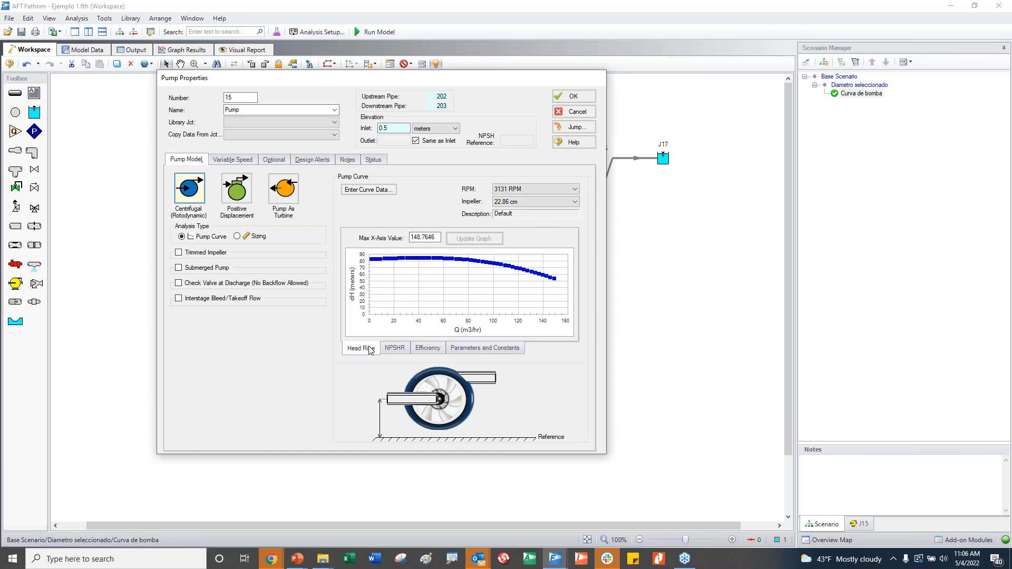
# Open the curve data of pump J15 and set the end of curve flow rate to 148.7646 m3/hr, the table's last flow.
pyautogui.click(371, 195)
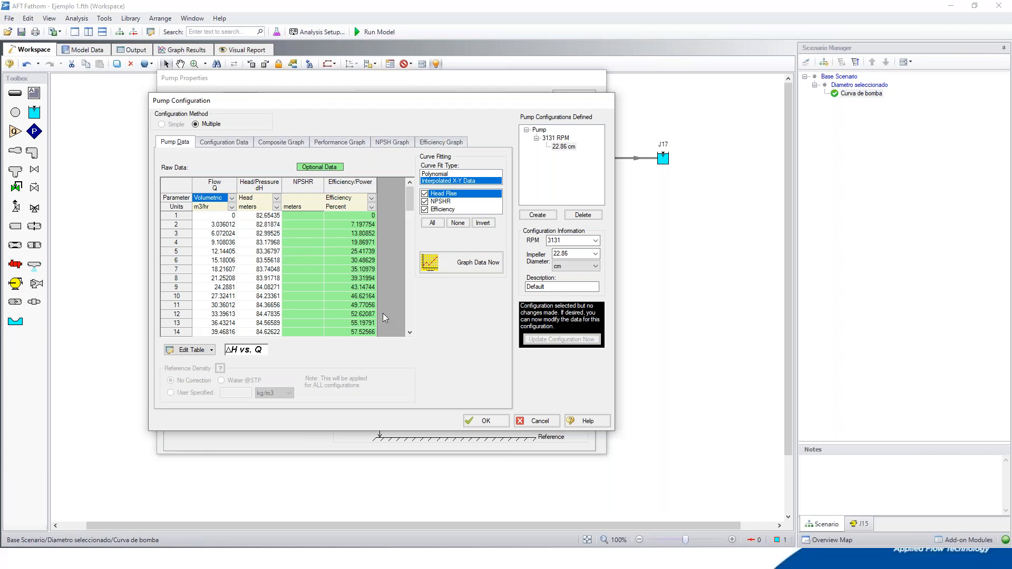
pyautogui.click(410, 204)
pyautogui.moveTo(414, 207); pyautogui.dragTo(401, 334)
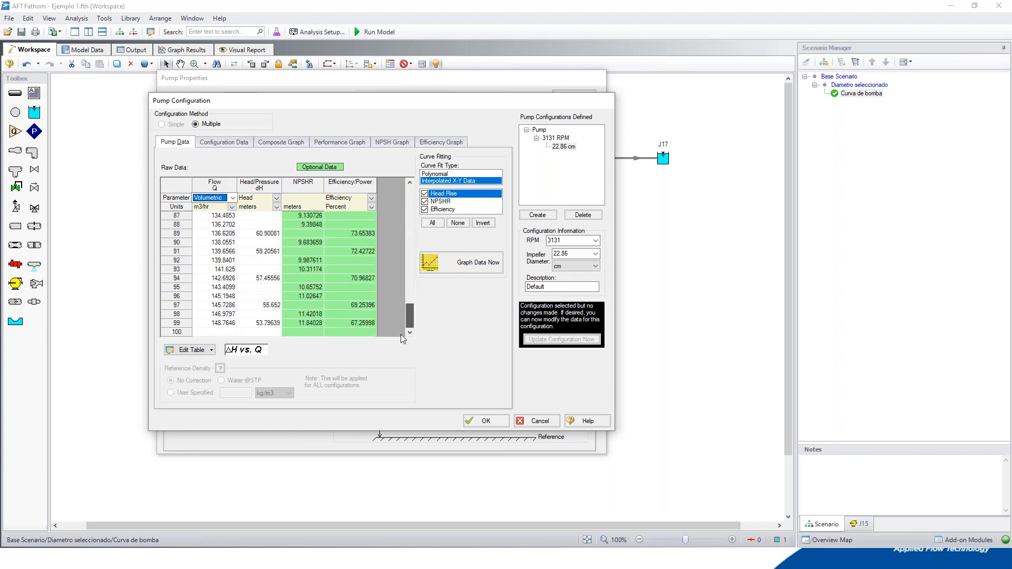
pyautogui.click(230, 323)
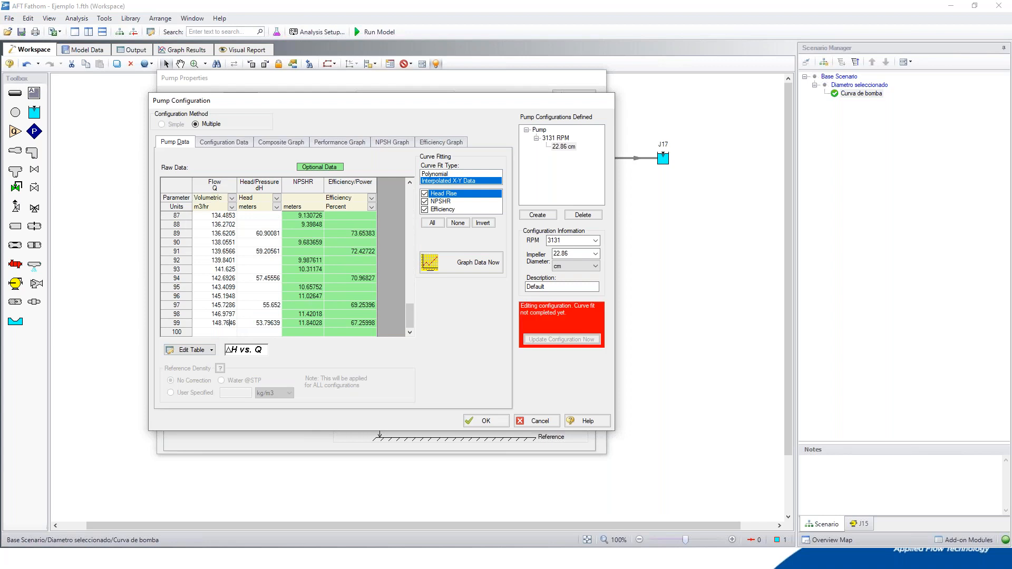
pyautogui.doubleClick(230, 323)
pyautogui.click(236, 144)
pyautogui.click(191, 224)
pyautogui.write('148.7686')
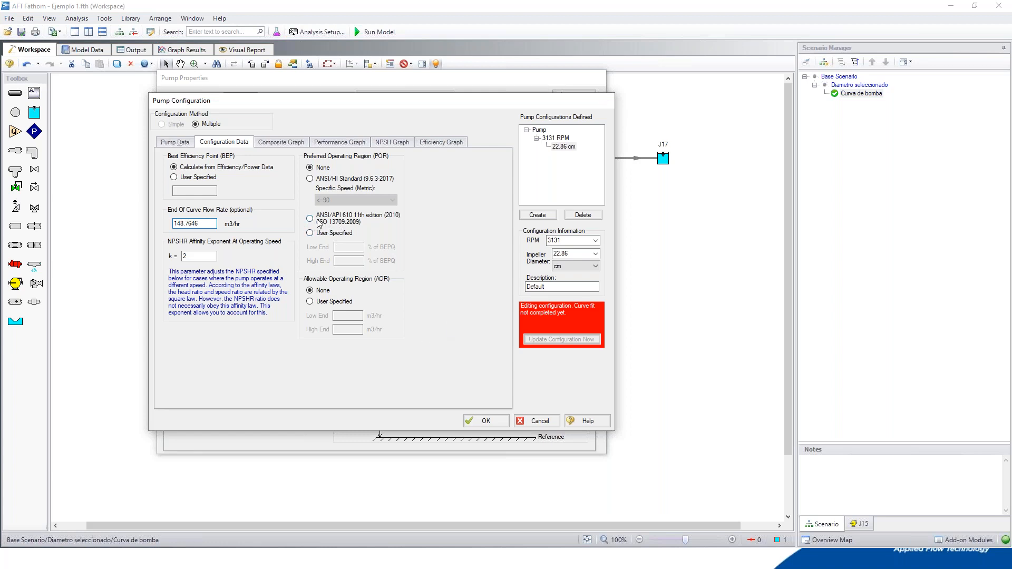
# Set the preferred operating region to ANSI/API 610 11th edition (2010), accept the curve fit and apply the pump properties.
pyautogui.click(351, 225)
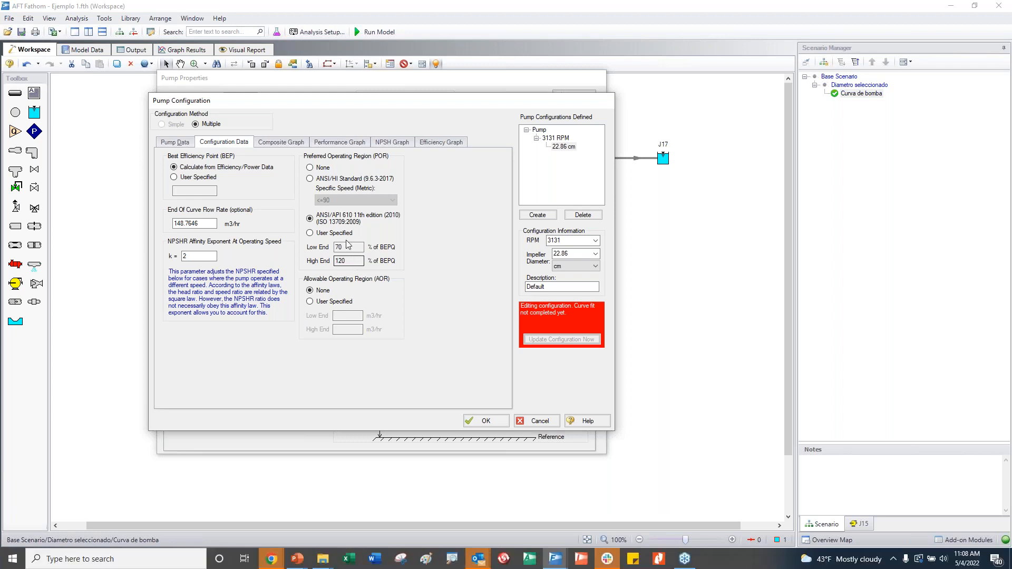
pyautogui.click(482, 422)
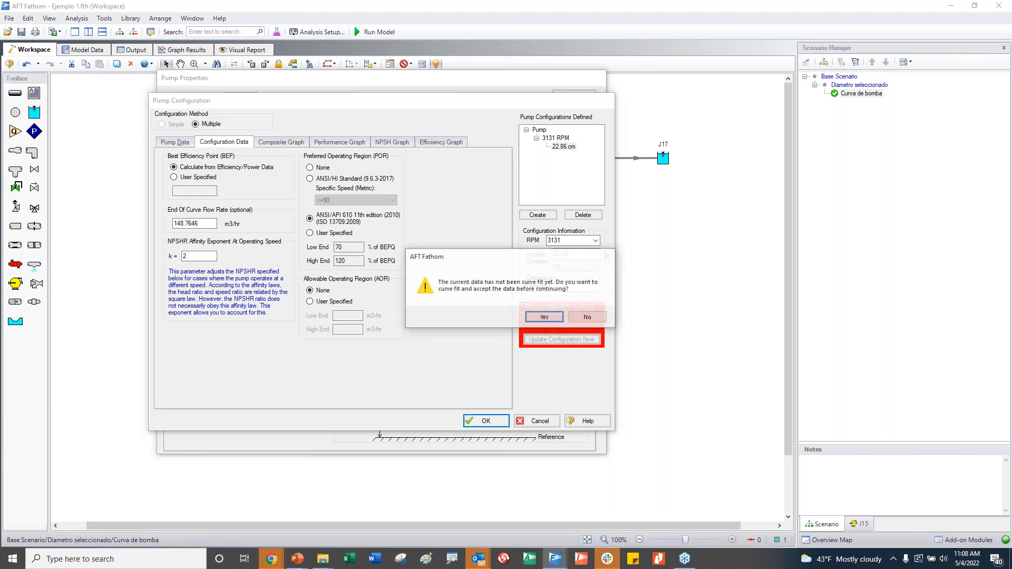
pyautogui.click(544, 318)
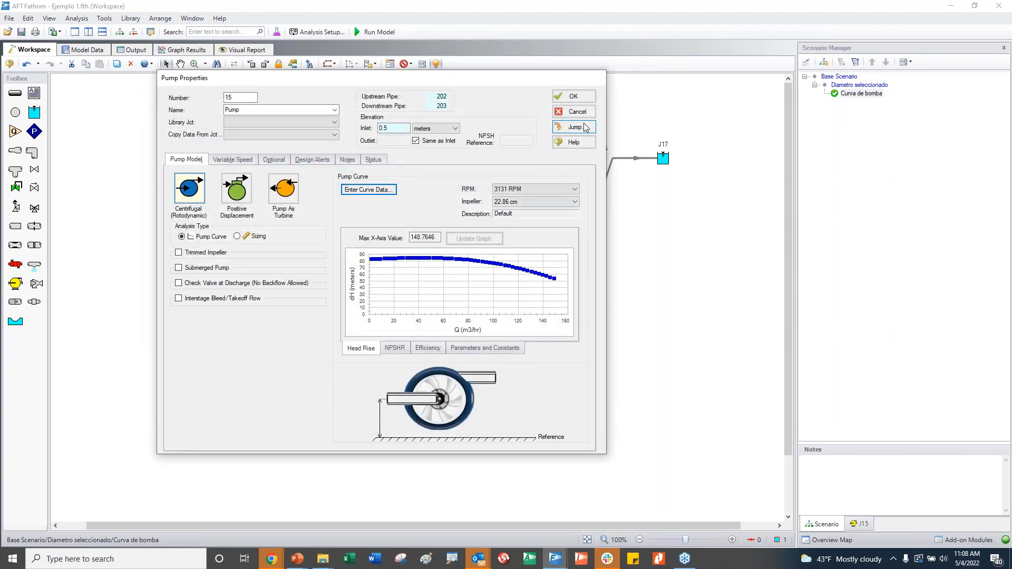
pyautogui.click(574, 96)
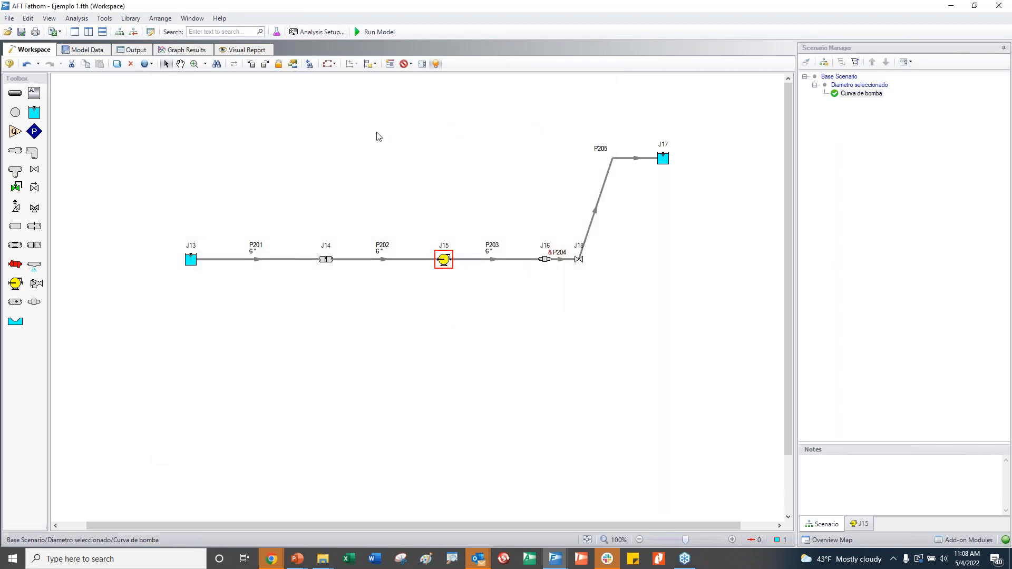
# Run the model and open the pump summary in the output.
pyautogui.click(374, 32)
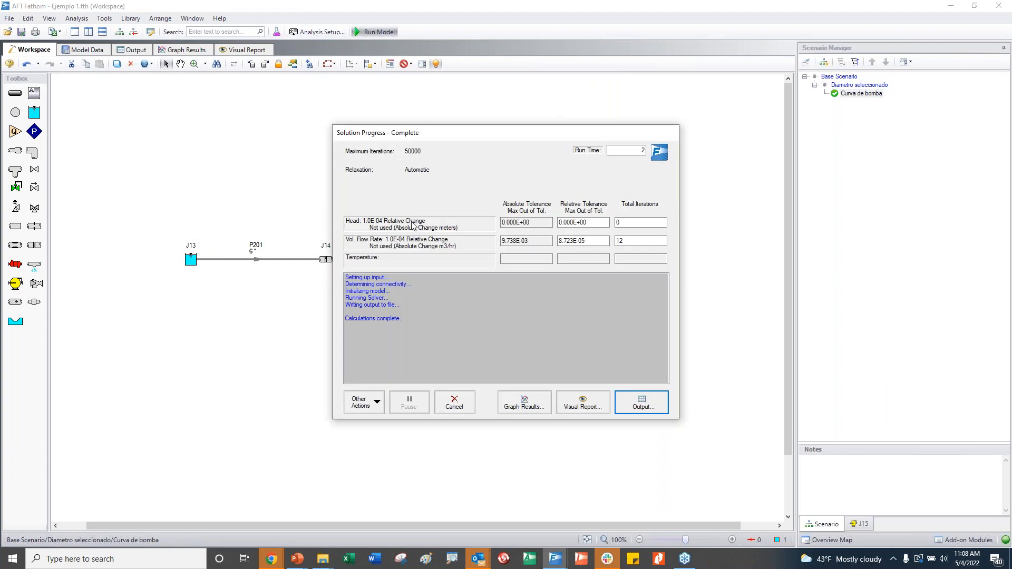
pyautogui.click(639, 404)
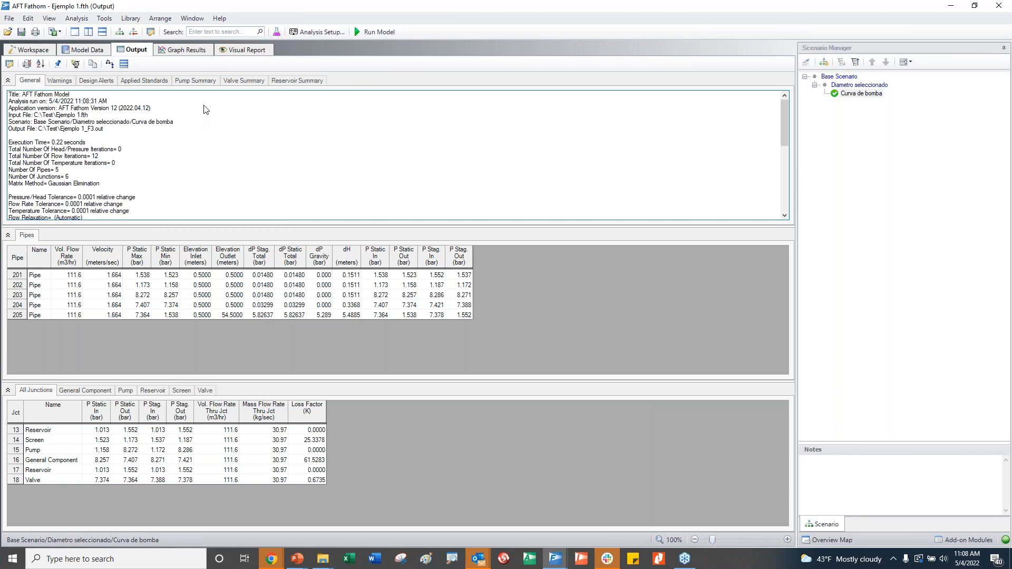
pyautogui.click(205, 84)
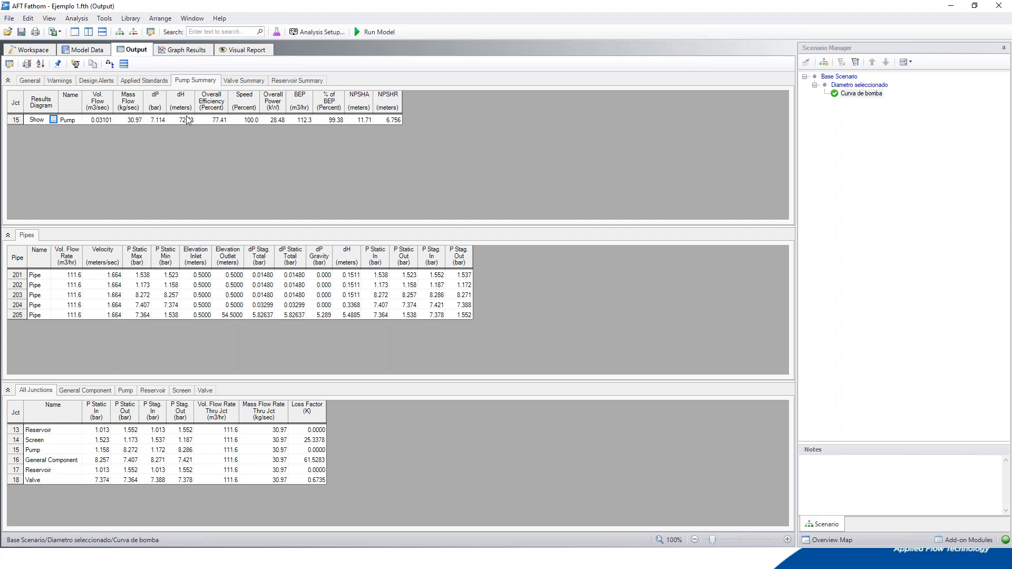
# Generate a single pump vs. system curve graph for pump 15 with its efficiency curve shown.
pyautogui.click(180, 53)
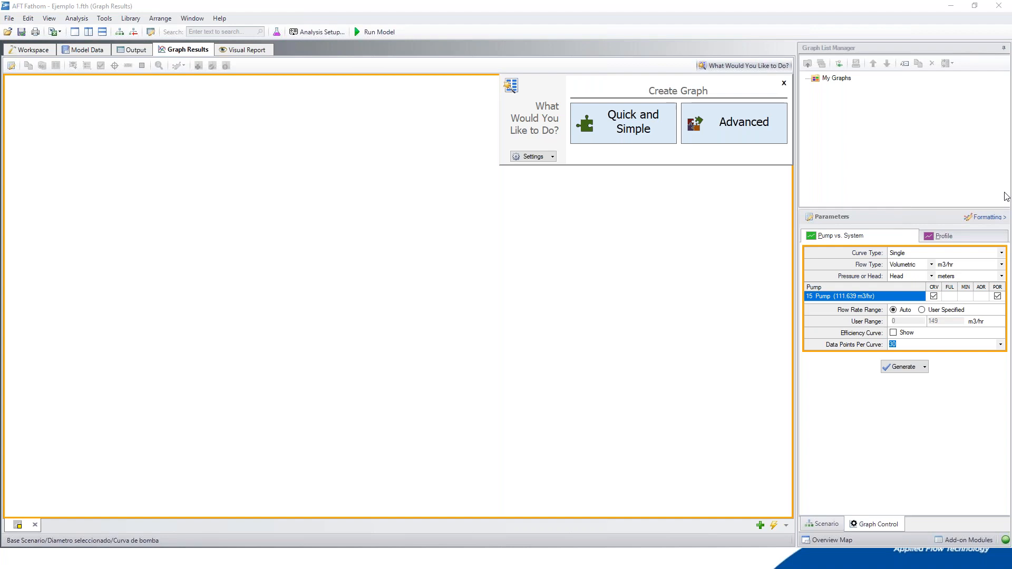
pyautogui.click(960, 239)
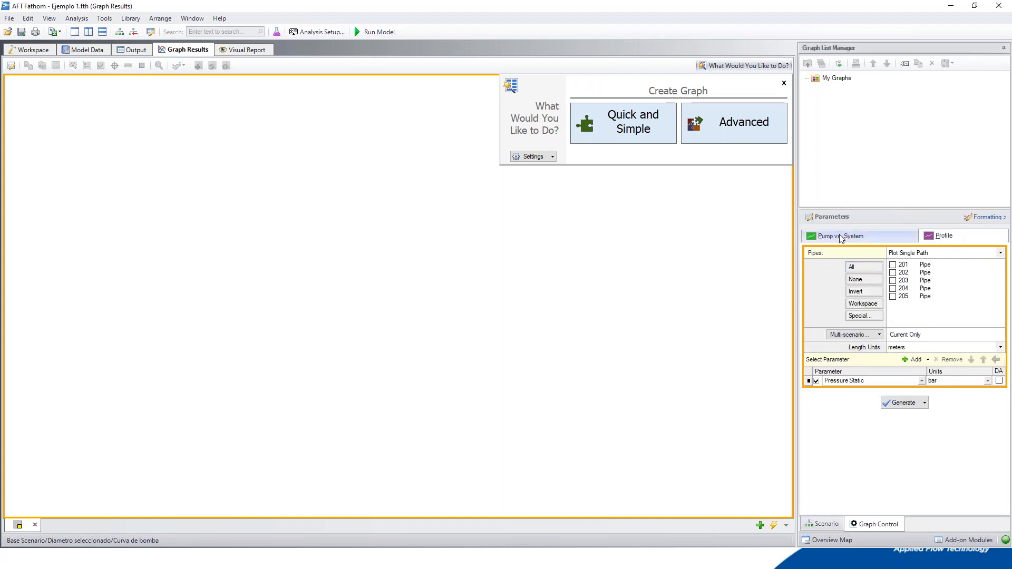
pyautogui.click(841, 238)
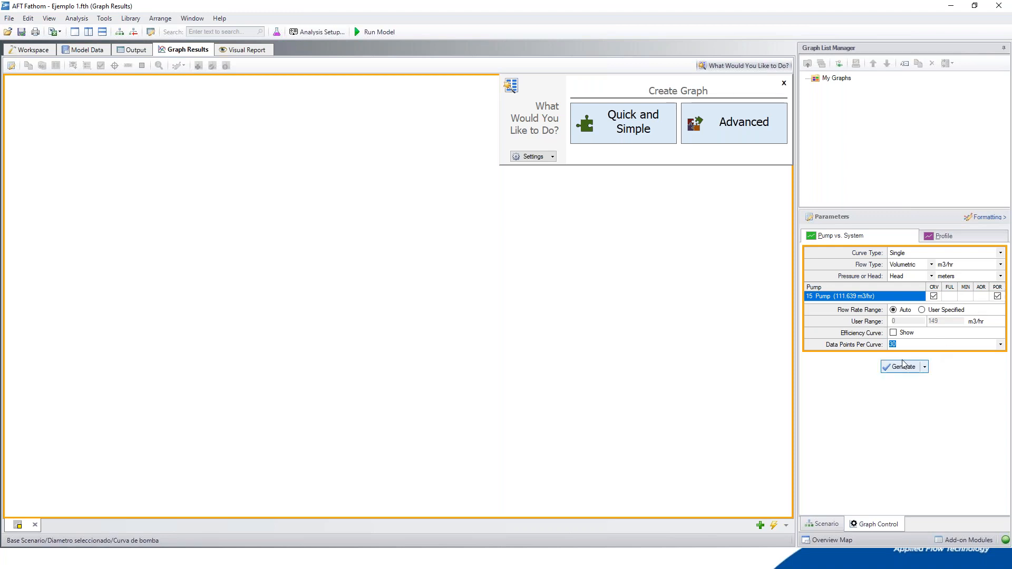
pyautogui.click(894, 333)
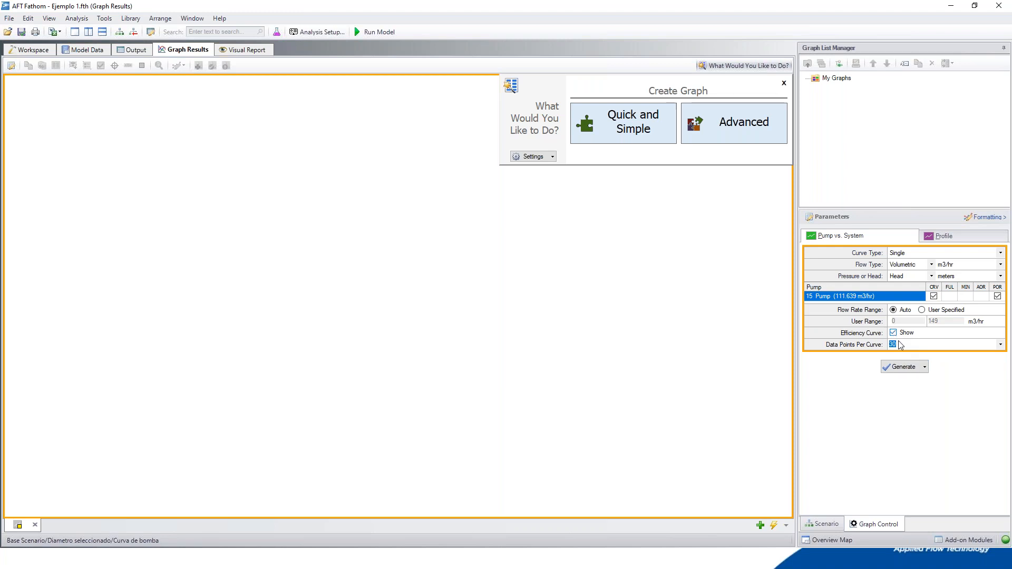
pyautogui.click(911, 369)
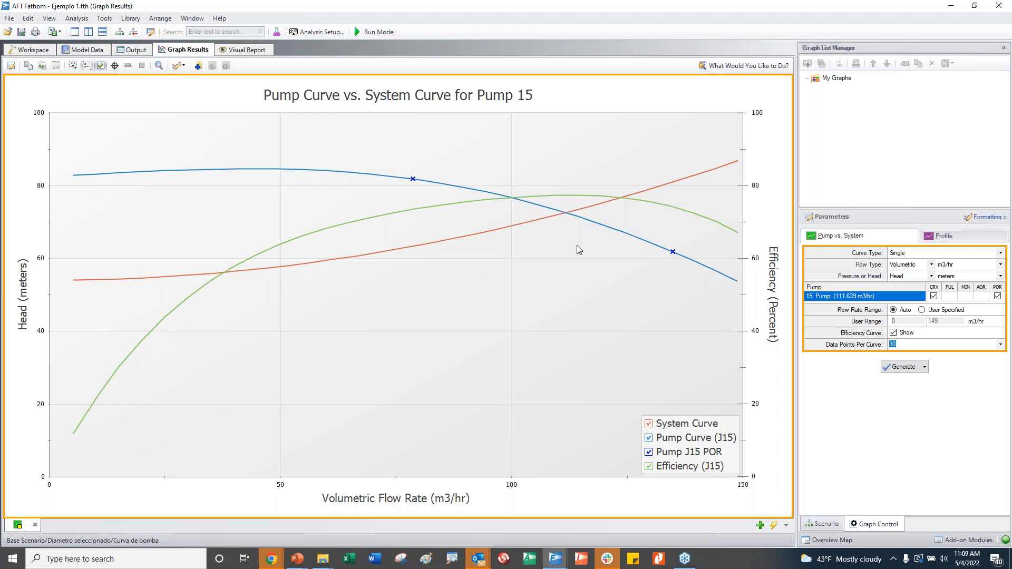
# Hide and restore the J15 efficiency curve and examine where the pump and system curves intersect.
pyautogui.click(649, 467)
pyautogui.click(650, 468)
pyautogui.moveTo(526, 199)
pyautogui.mouseDown()
pyautogui.moveTo(504, 185)
pyautogui.moveTo(501, 201)
pyautogui.moveTo(520, 202)
pyautogui.mouseUp()
pyautogui.press('Escape')
# Add the graph to the graph list as "Curva del sistema" and save the model.
pyautogui.click(199, 67)
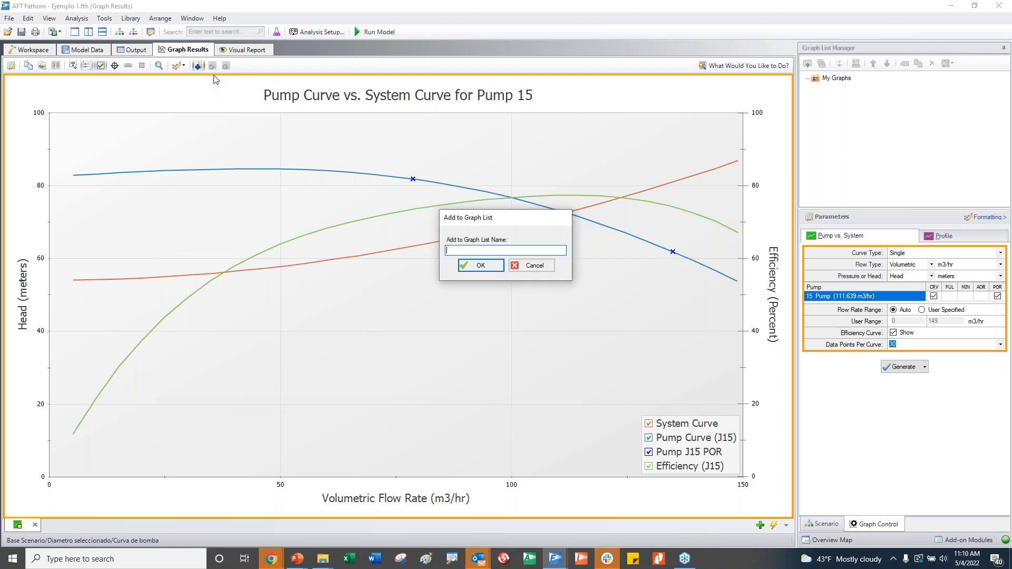
pyautogui.write('Curva del sistema')
pyautogui.click(473, 266)
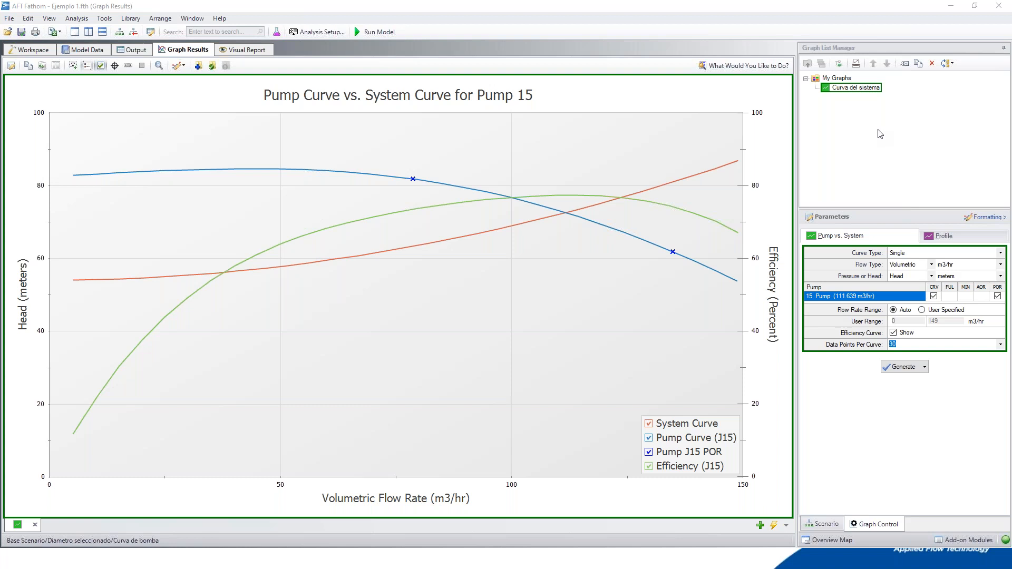
pyautogui.click(878, 129)
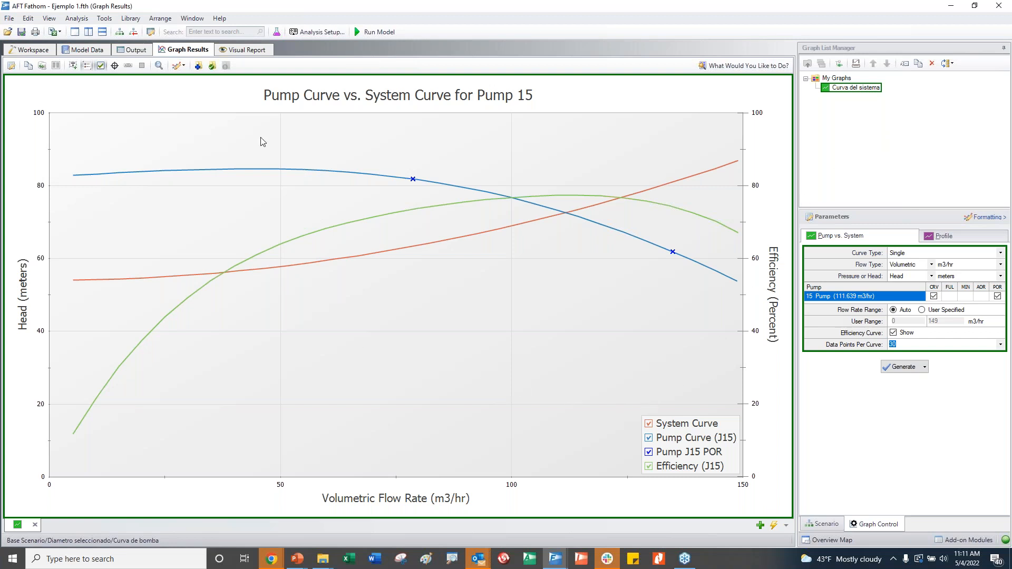
pyautogui.click(22, 33)
# Return to the workspace and create a child scenario named "100%" under Curva de bomba.
pyautogui.click(42, 50)
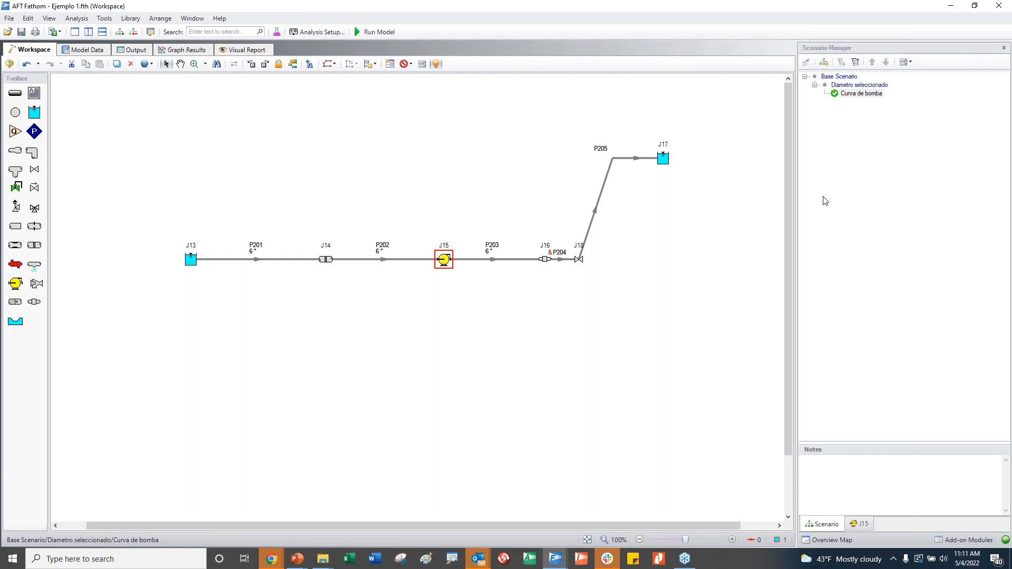
pyautogui.rightClick(856, 99)
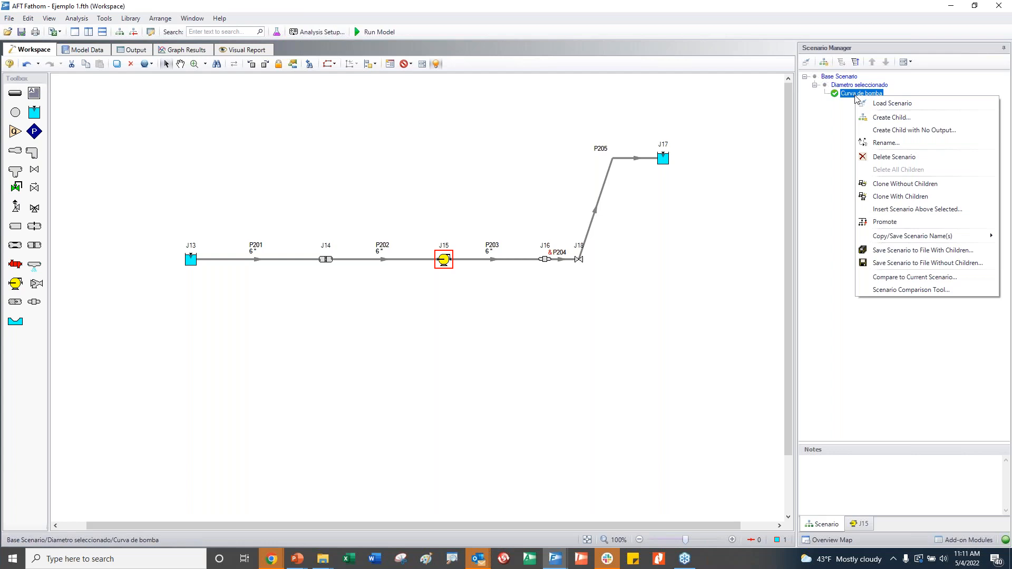
pyautogui.click(824, 63)
pyautogui.write('100')
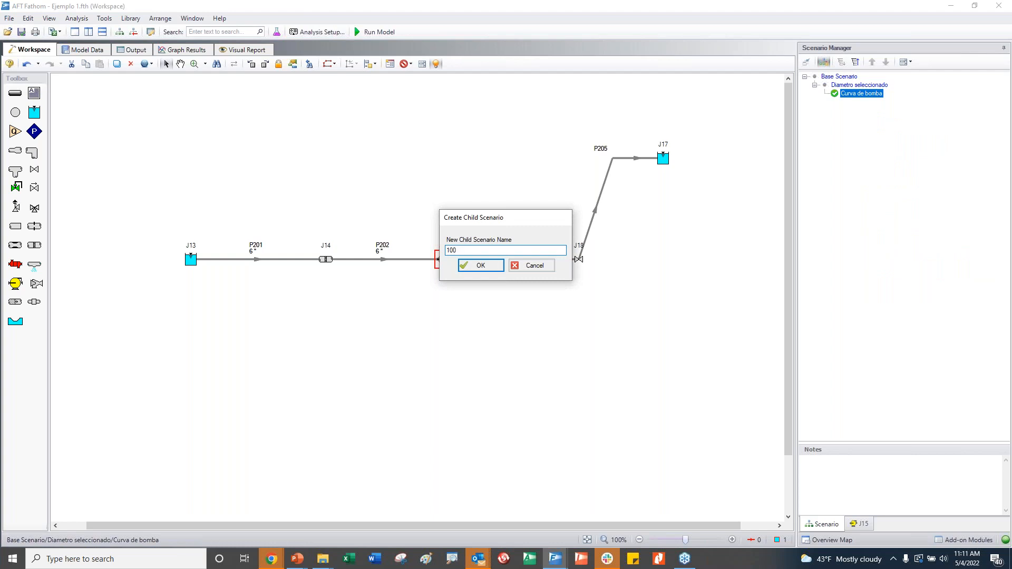
pyautogui.write('%')
pyautogui.click(479, 266)
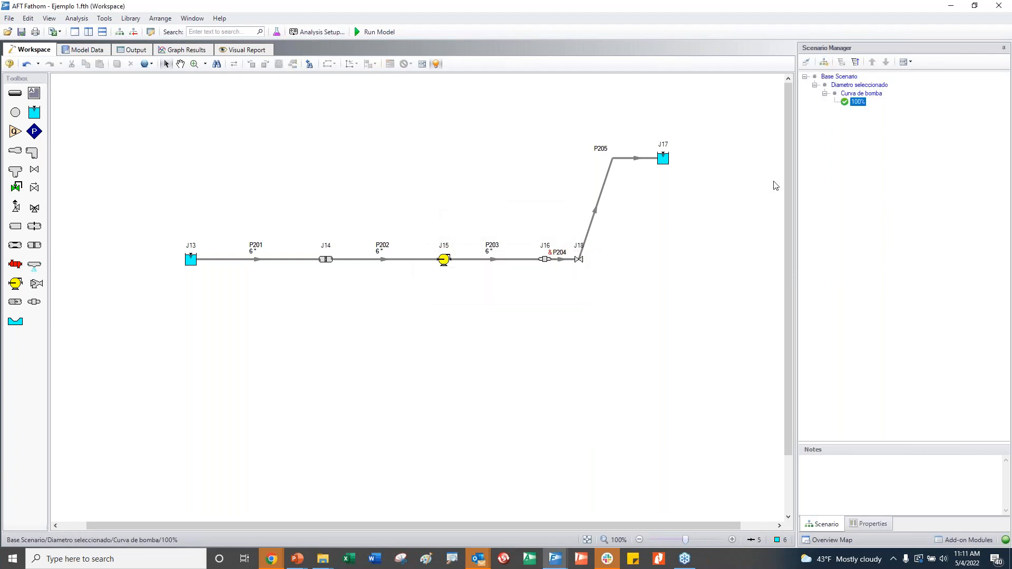
# Clone the 100% scenario without children and name the clone "90%".
pyautogui.rightClick(860, 103)
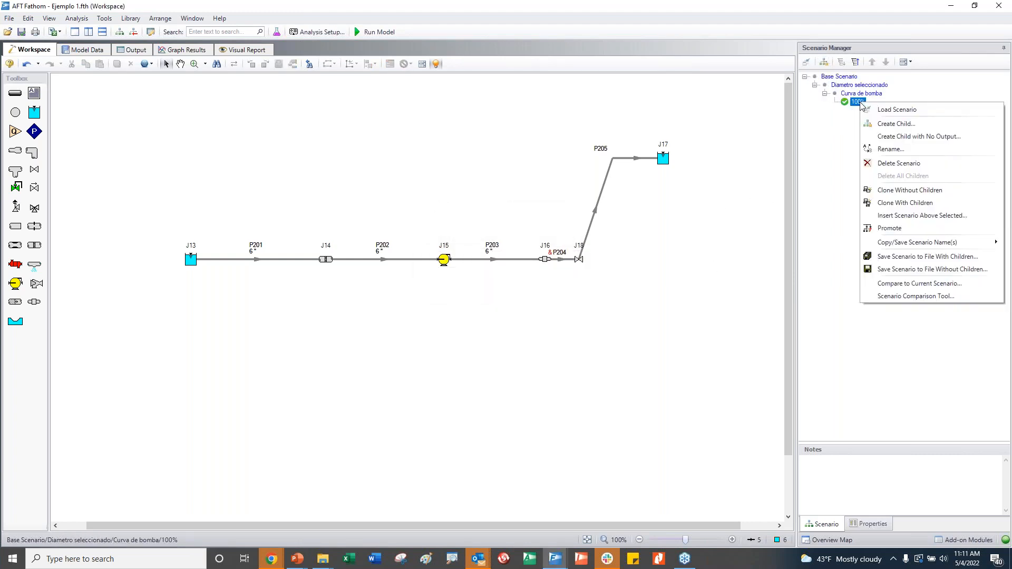
pyautogui.click(881, 190)
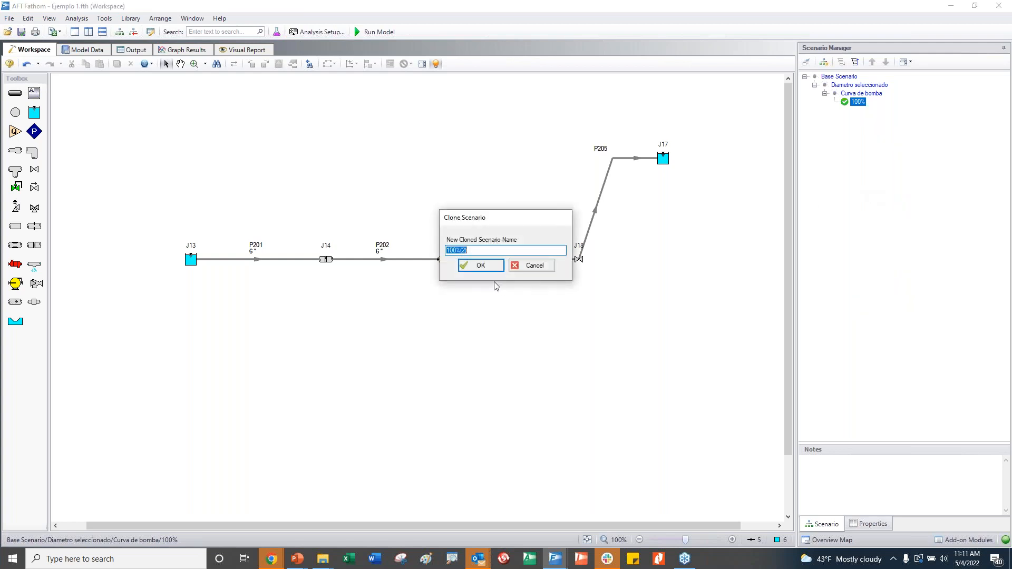
pyautogui.click(454, 250)
pyautogui.press('BackSpace')
pyautogui.press('BackSpace')
pyautogui.write('9')
pyautogui.click(467, 251)
pyautogui.press('BackSpace')
pyautogui.click(480, 266)
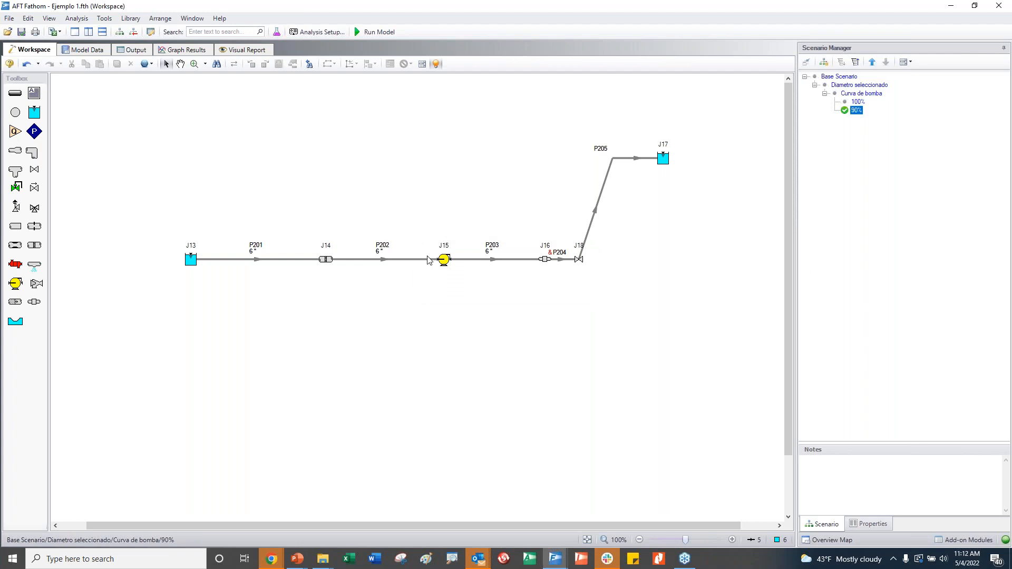
# Set the fixed speed of pump J15 to 90% in the 90% scenario and accept clearing the existing results.
pyautogui.click(444, 259)
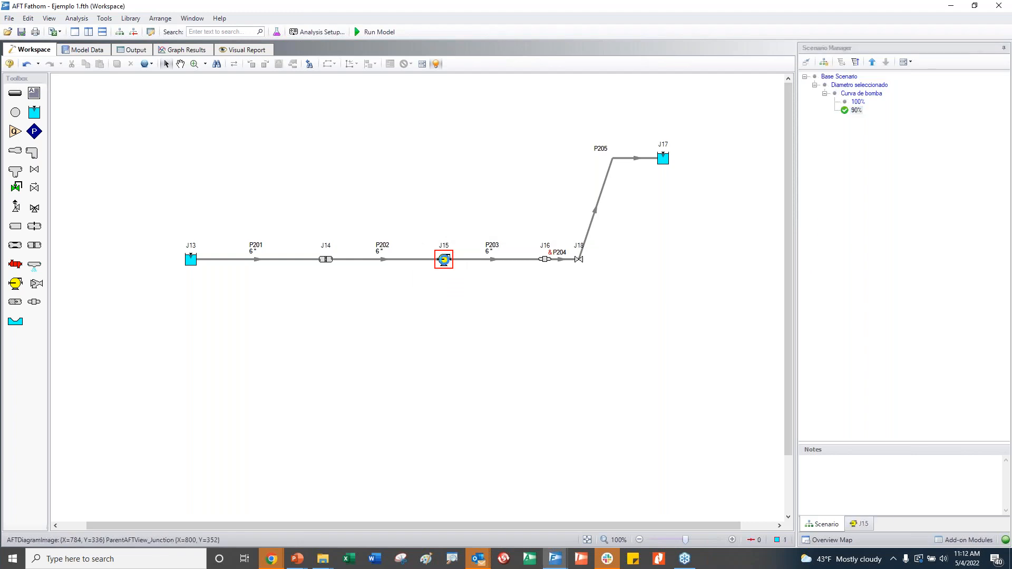
pyautogui.doubleClick(443, 259)
pyautogui.moveTo(658, 69); pyautogui.dragTo(430, 91)
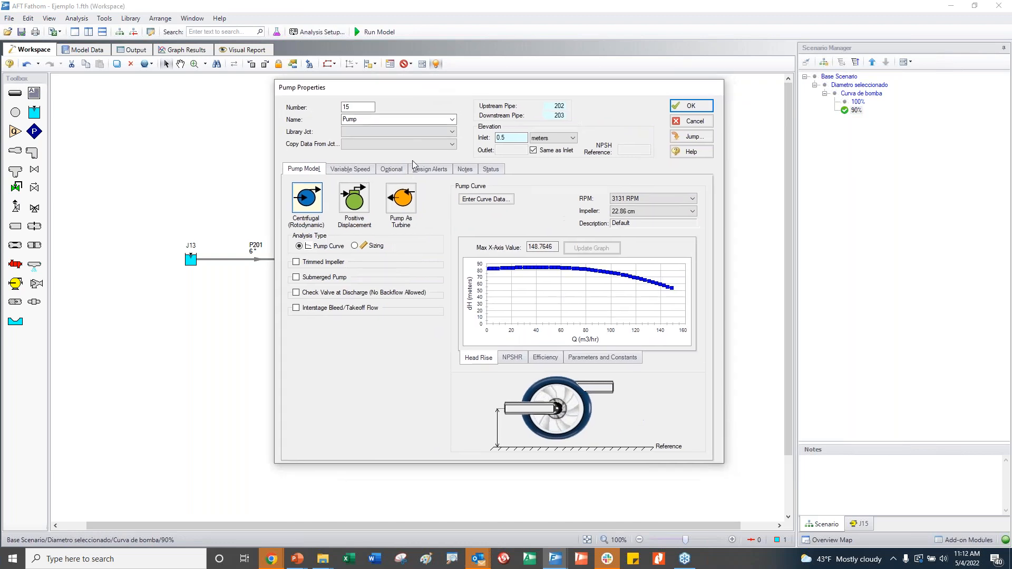
pyautogui.click(335, 168)
pyautogui.doubleClick(373, 196)
pyautogui.write('90')
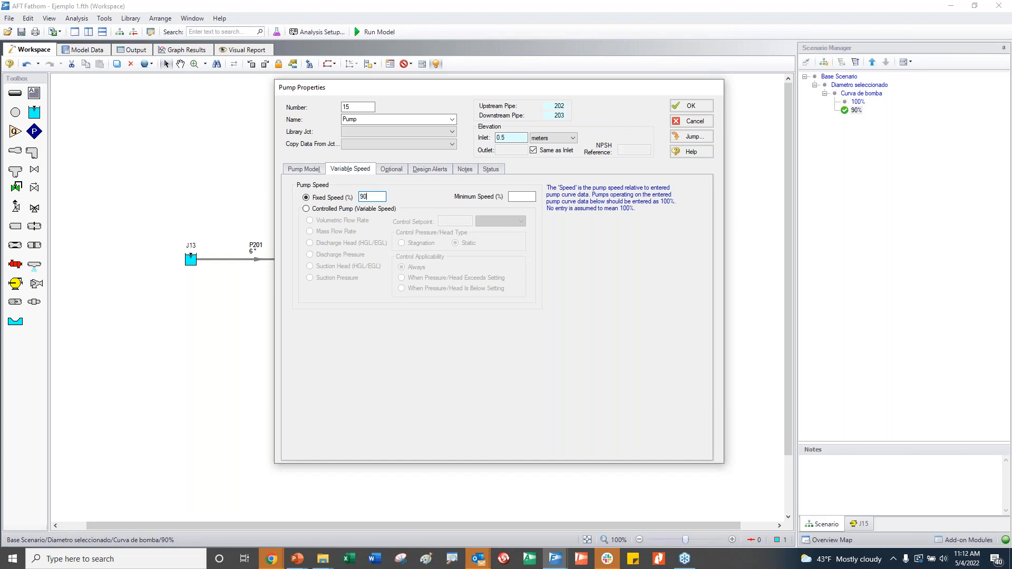
pyautogui.click(690, 107)
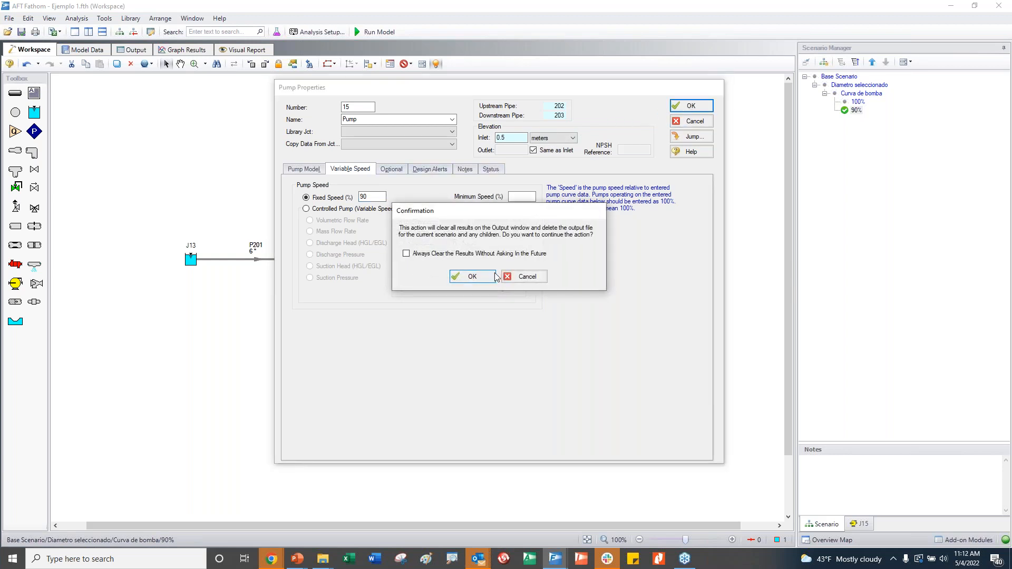
pyautogui.click(488, 275)
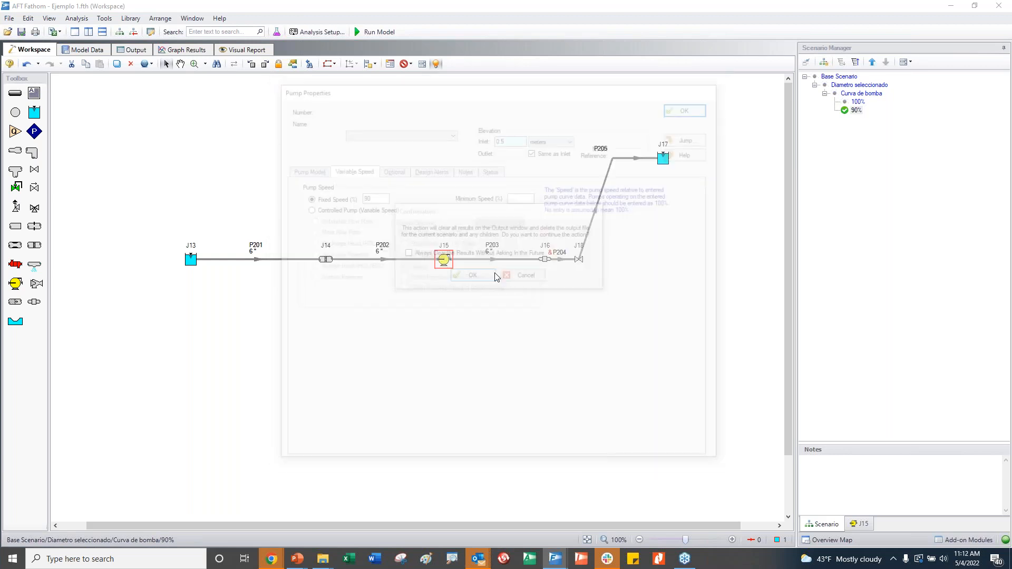
# Clone the 90% scenario without children and name the clone "85%".
pyautogui.rightClick(855, 110)
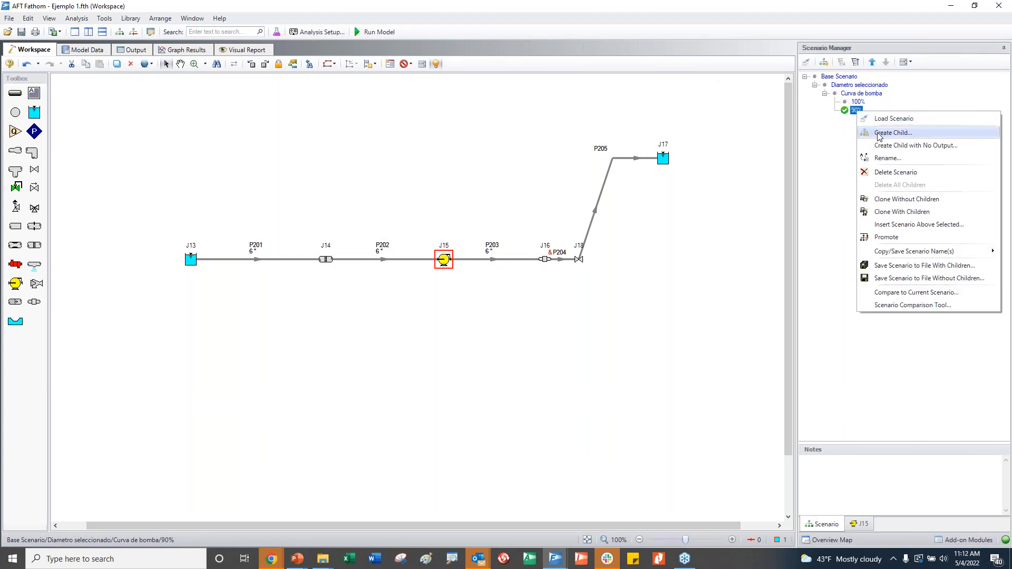
pyautogui.click(902, 200)
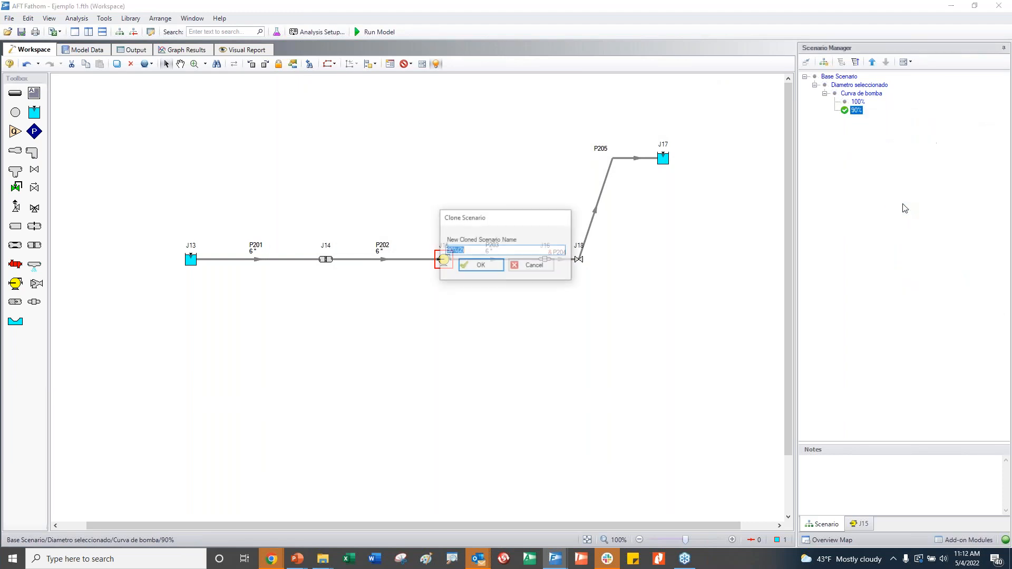
pyautogui.click(452, 251)
pyautogui.press('BackSpace')
pyautogui.press('BackSpace')
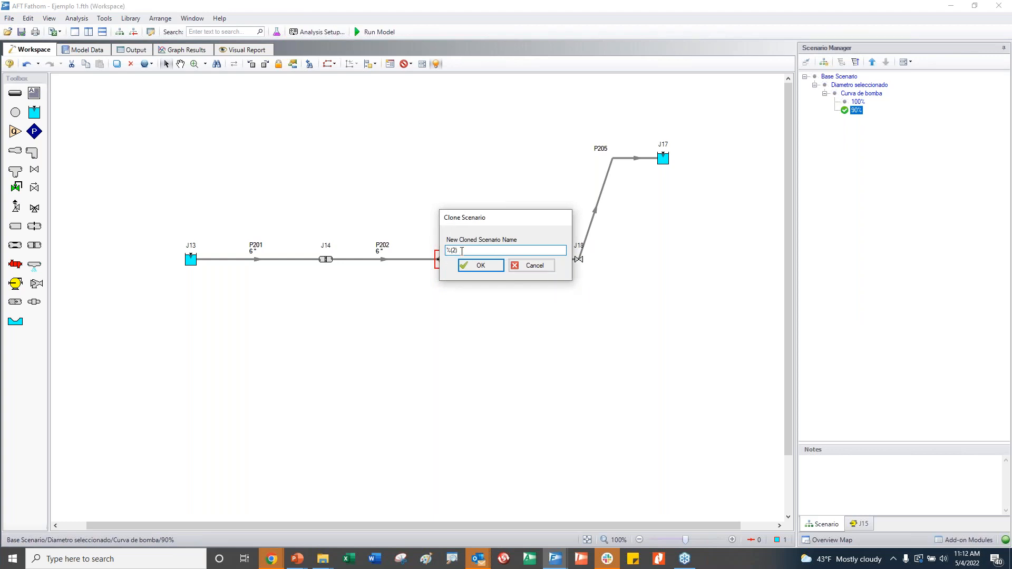
pyautogui.write('85')
pyautogui.click(479, 251)
pyautogui.press('BackSpace')
pyautogui.press('BackSpace')
pyautogui.click(498, 268)
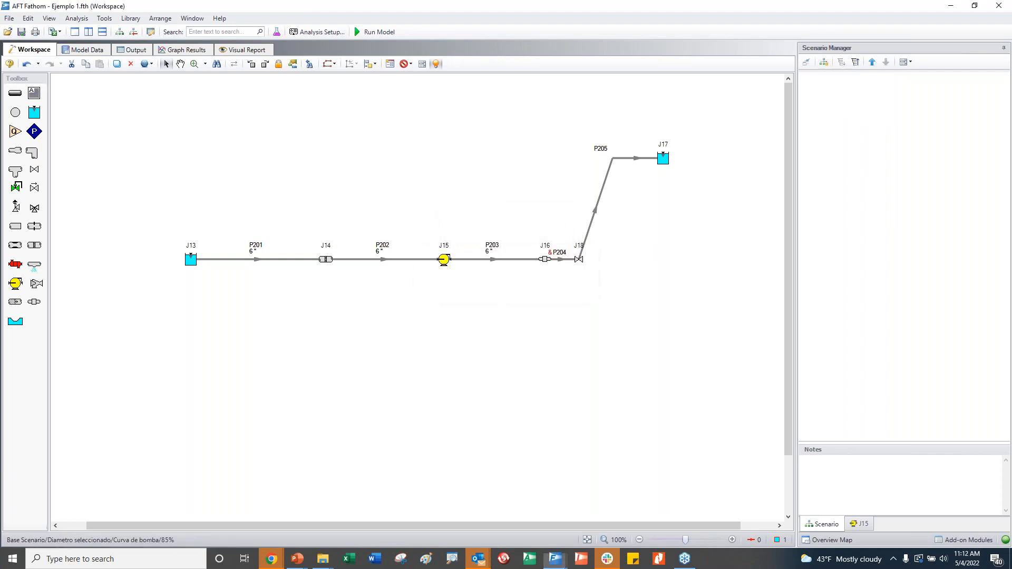
# Set the fixed speed of pump J15 to 85% in the 85% scenario.
pyautogui.click(592, 333)
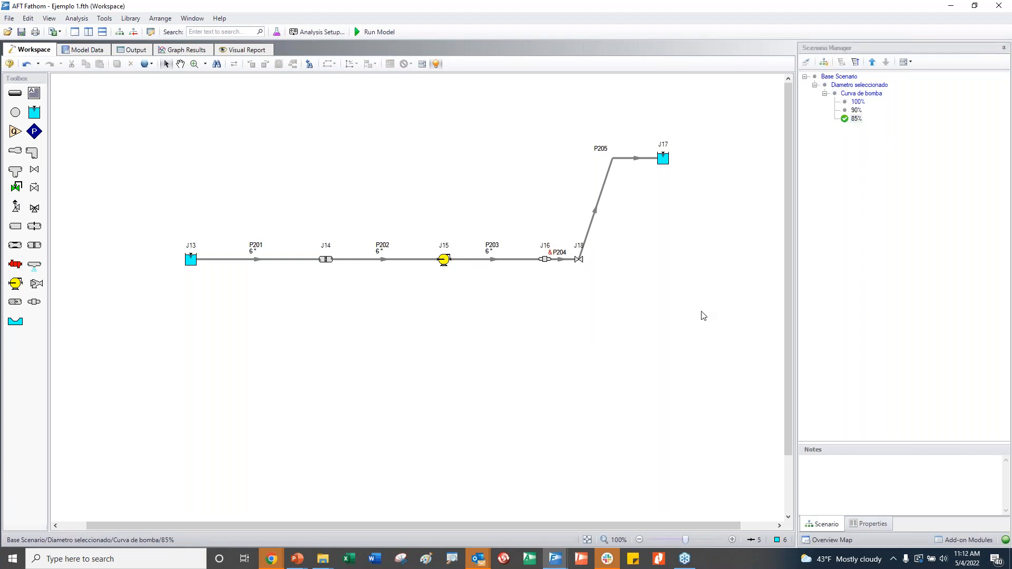
pyautogui.click(440, 258)
pyautogui.doubleClick(438, 258)
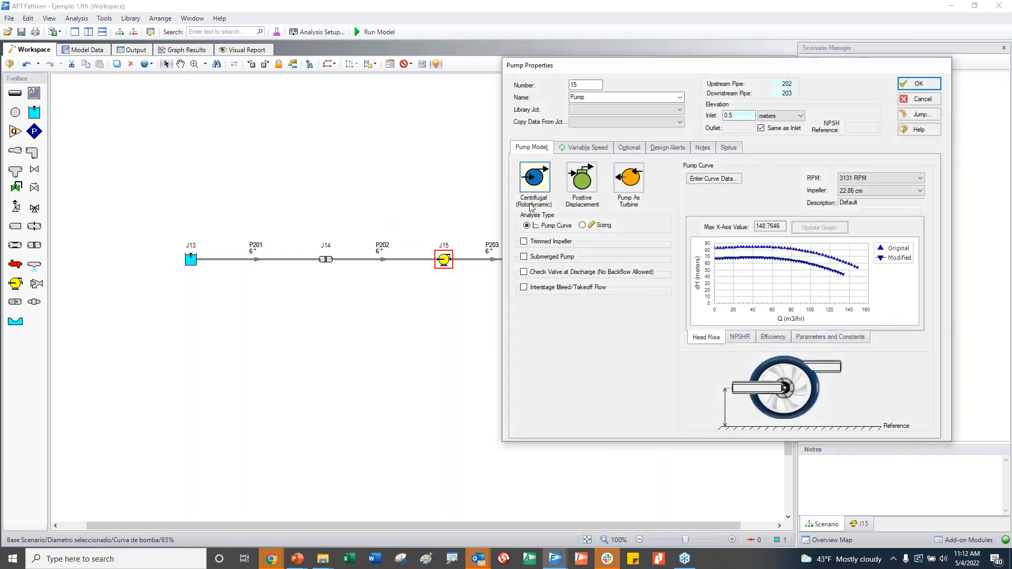
pyautogui.click(581, 151)
pyautogui.doubleClick(595, 176)
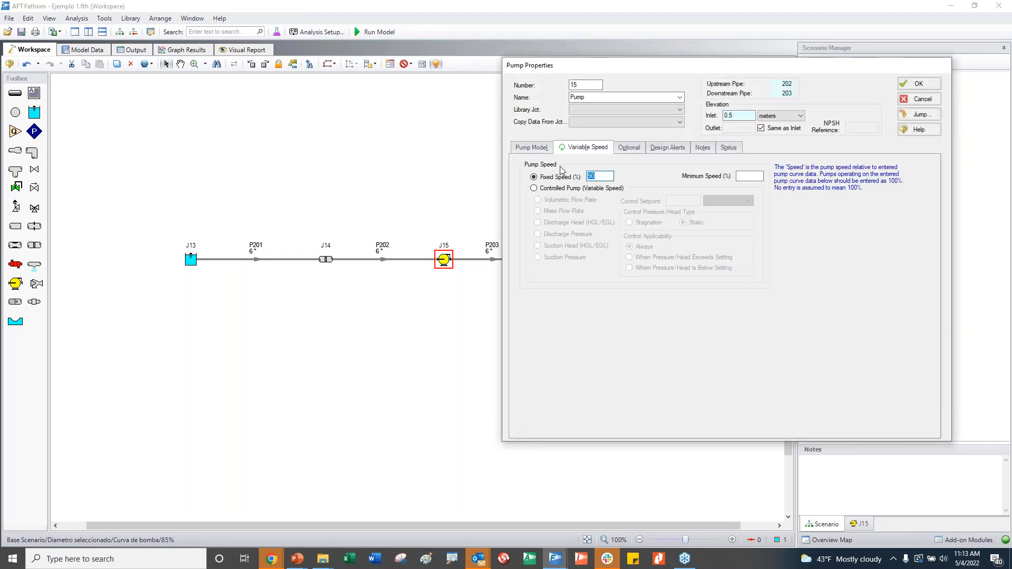
pyautogui.write('85')
pyautogui.click(931, 84)
pyautogui.click(405, 368)
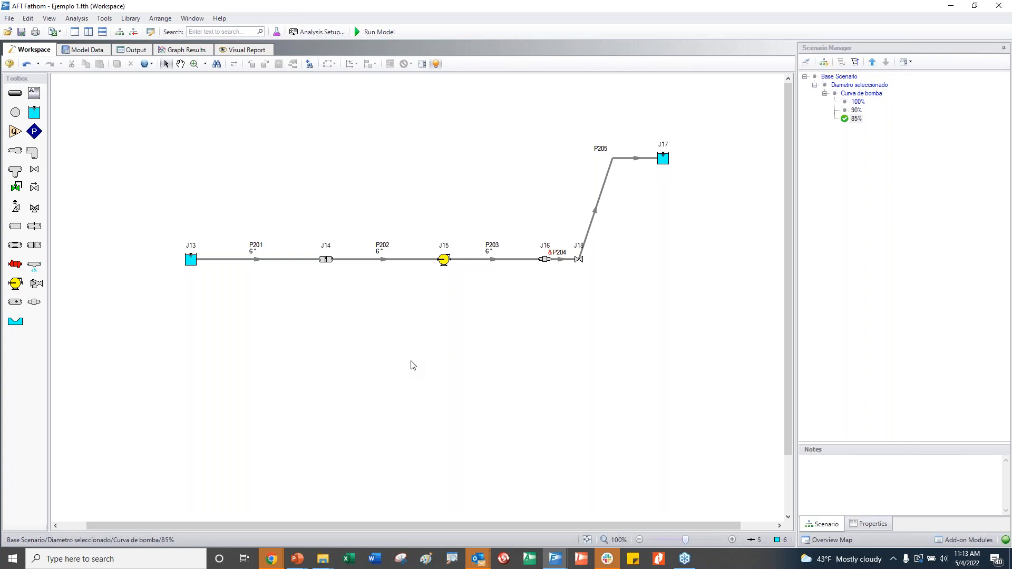
# Start a scenario comparison from the 85% scenario and dismiss the message about the scenario selection.
pyautogui.rightClick(854, 121)
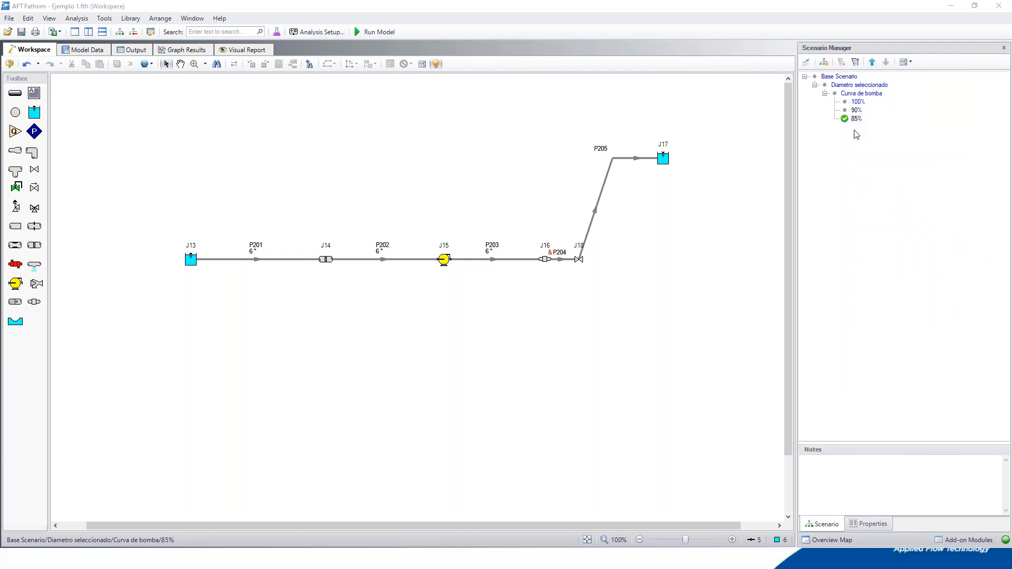
pyautogui.click(859, 120)
pyautogui.rightClick(859, 119)
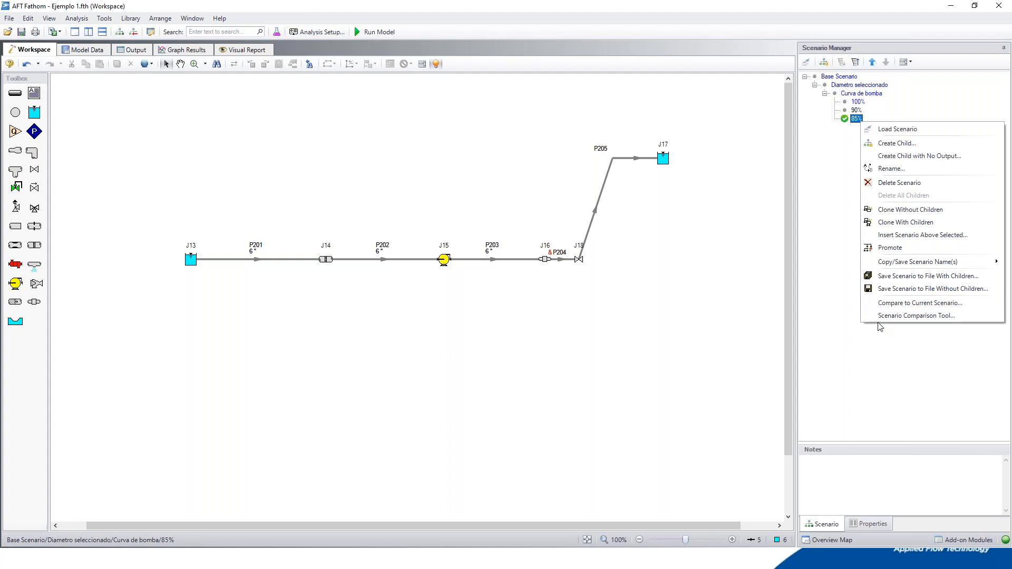
pyautogui.click(906, 304)
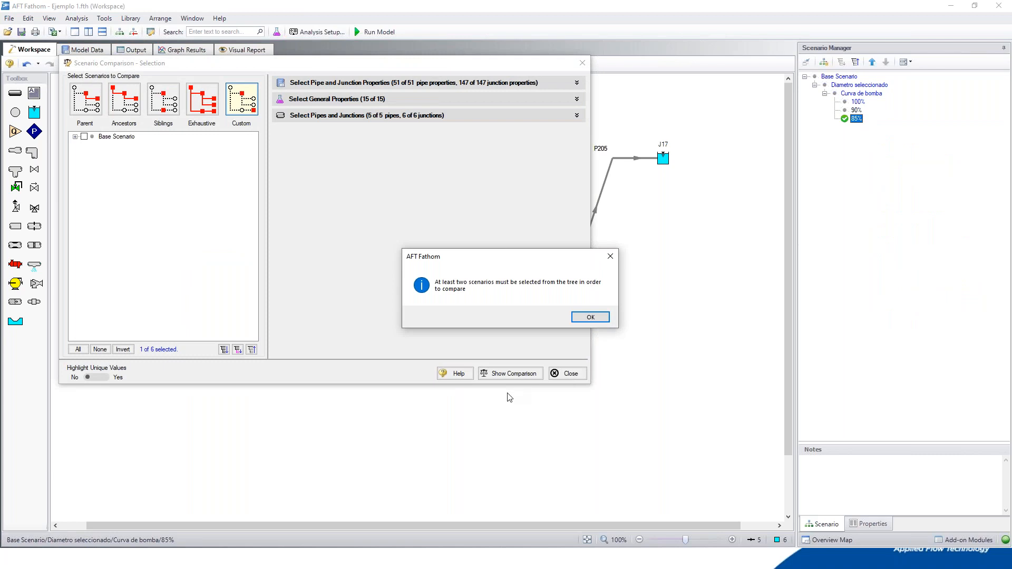
pyautogui.click(588, 318)
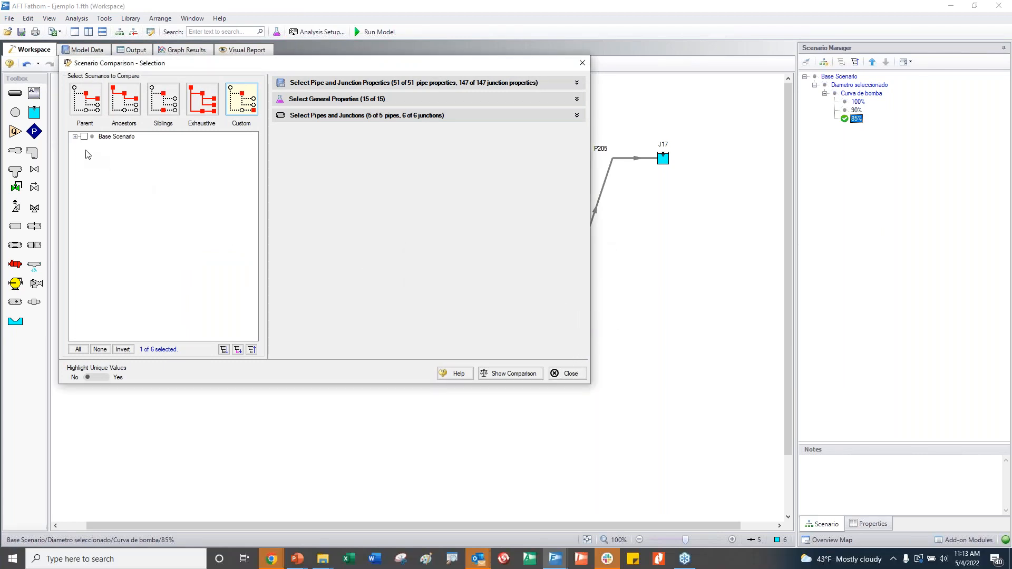
# Select only the sibling scenarios 100%, 90% and 85% and show their comparison.
pyautogui.click(76, 137)
pyautogui.click(204, 111)
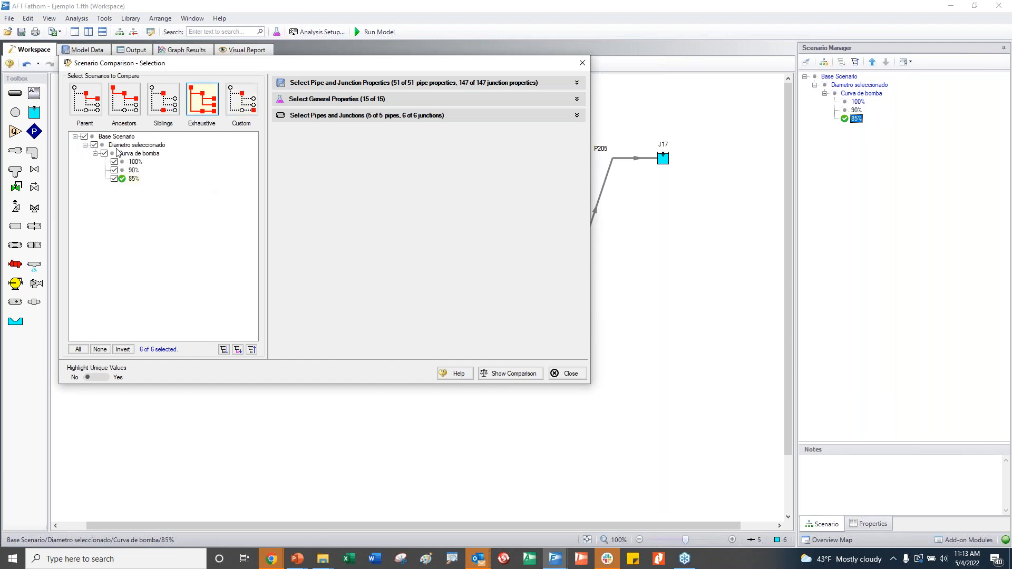
pyautogui.click(84, 138)
pyautogui.click(94, 145)
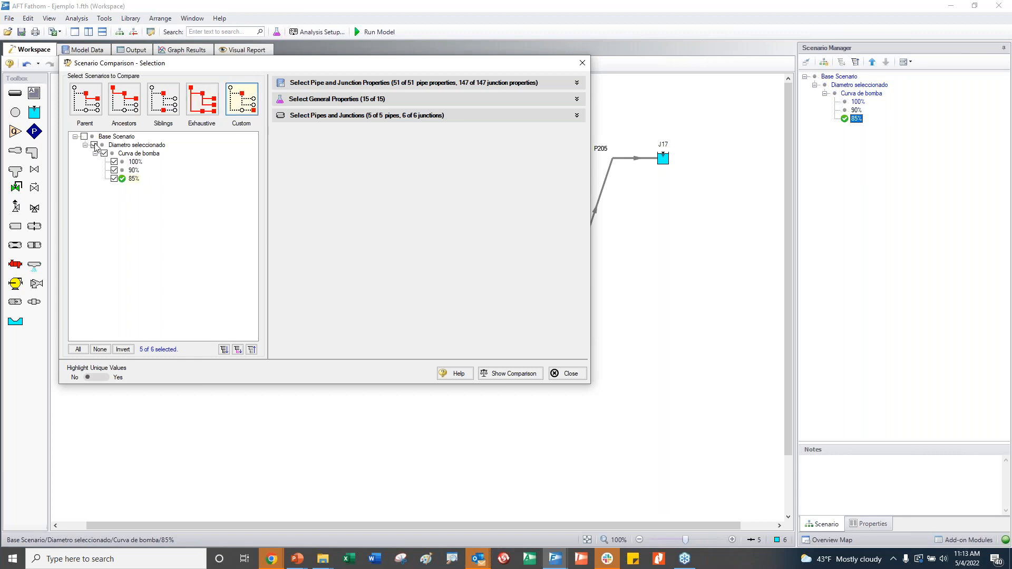
pyautogui.click(104, 153)
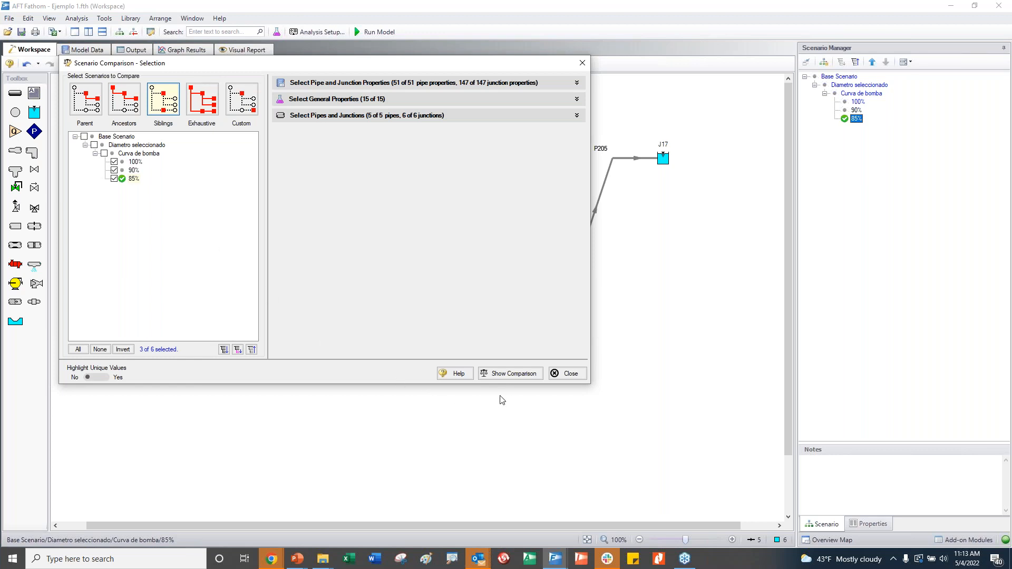
pyautogui.click(511, 373)
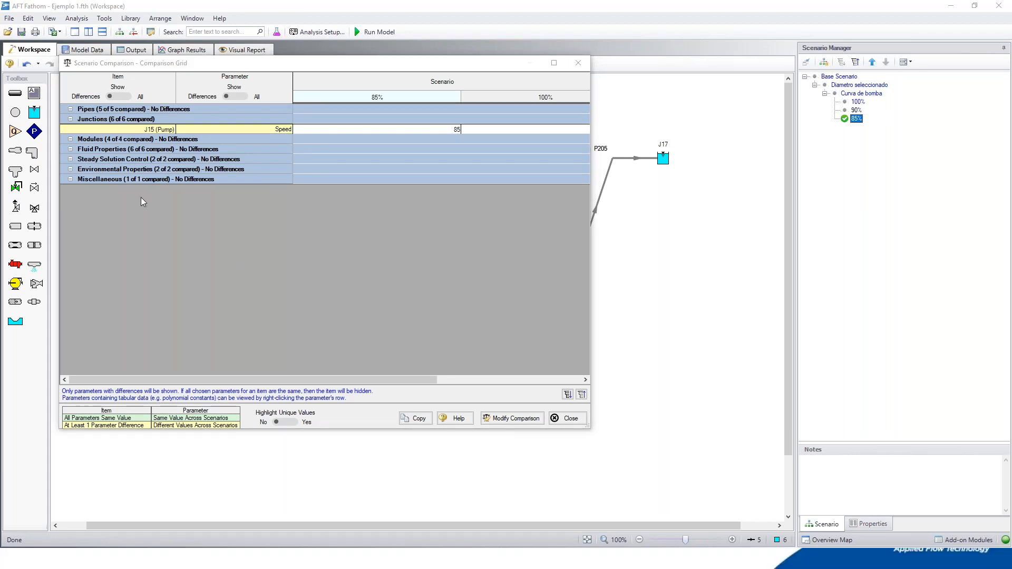
# Widen the comparison grid to check the J15 pump speed in all three scenarios, and close it.
pyautogui.click(155, 112)
pyautogui.click(550, 283)
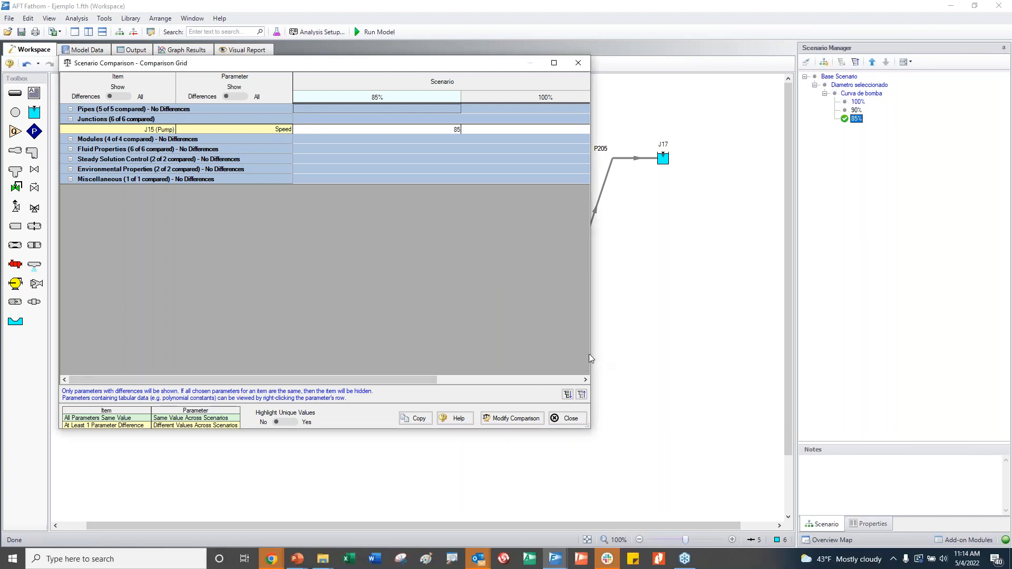
pyautogui.moveTo(591, 347); pyautogui.dragTo(875, 348)
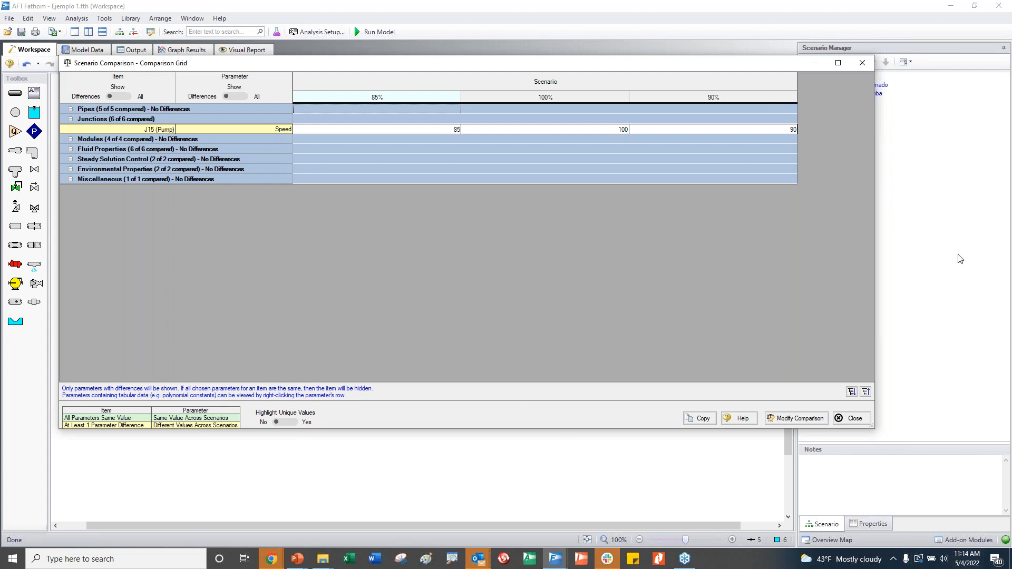
pyautogui.click(847, 418)
pyautogui.click(357, 362)
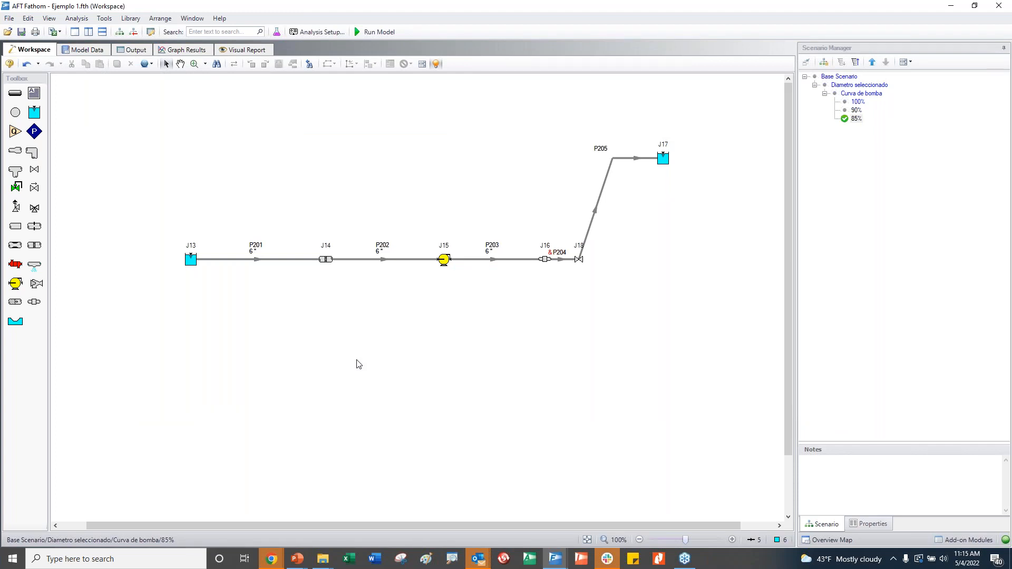
# Set up a batch run of the current model with the 100%, 90% and 85% scenarios.
pyautogui.click(9, 18)
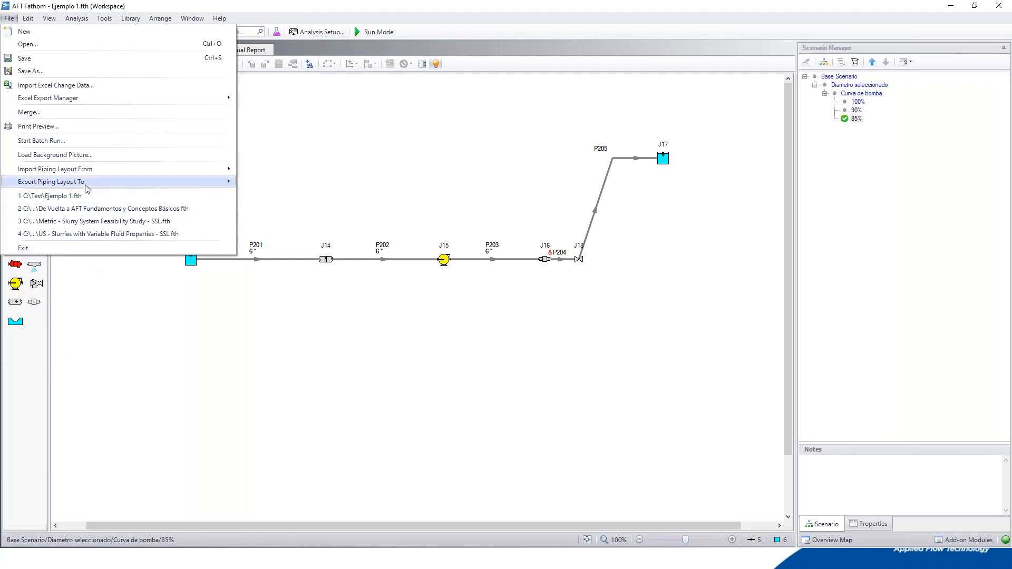
pyautogui.click(63, 142)
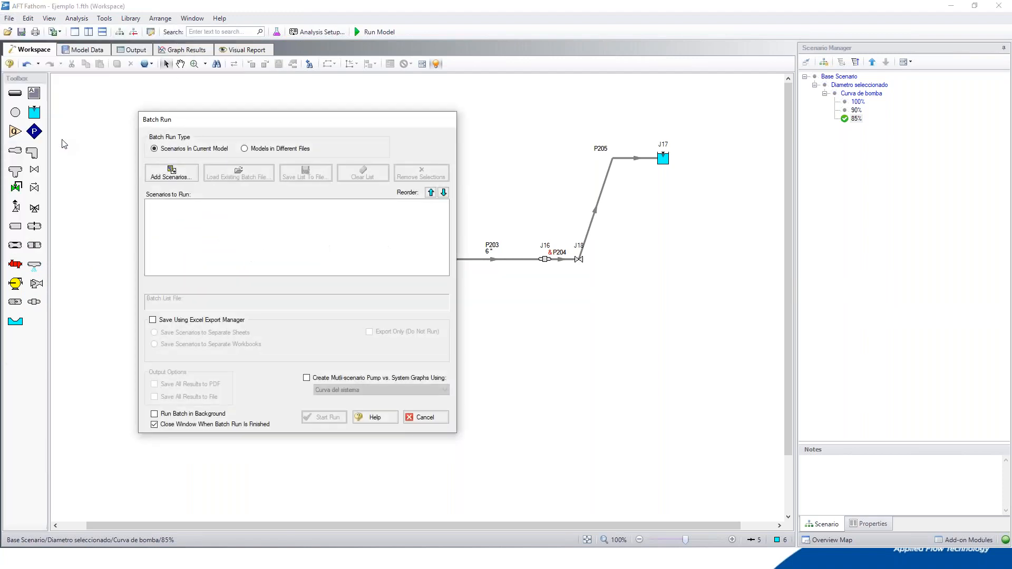
pyautogui.click(171, 172)
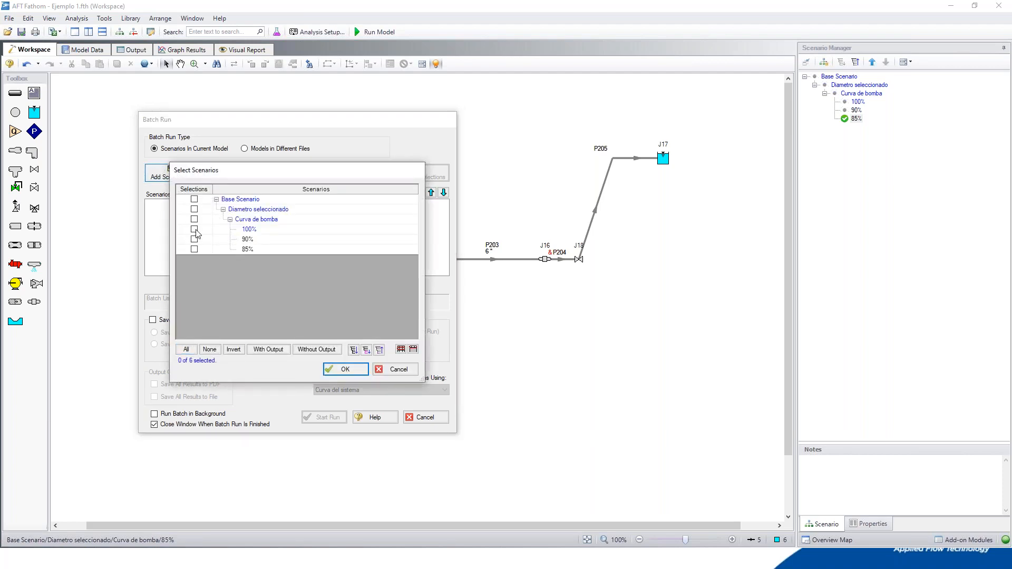
pyautogui.click(194, 249)
pyautogui.click(346, 369)
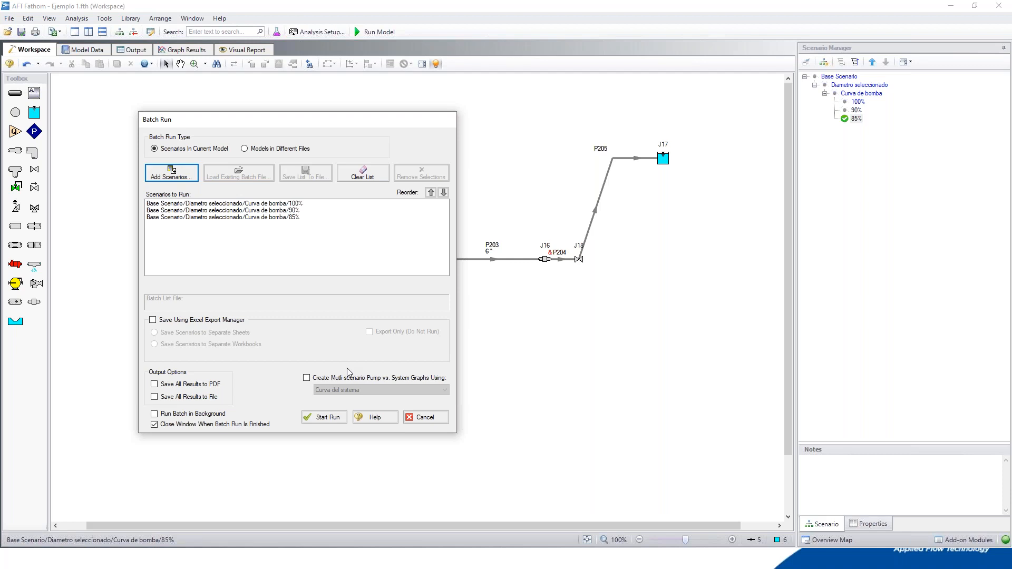
# Enable multi-scenario pump vs. system graphs using Curva del sistema, run the batch and close its status report.
pyautogui.click(307, 379)
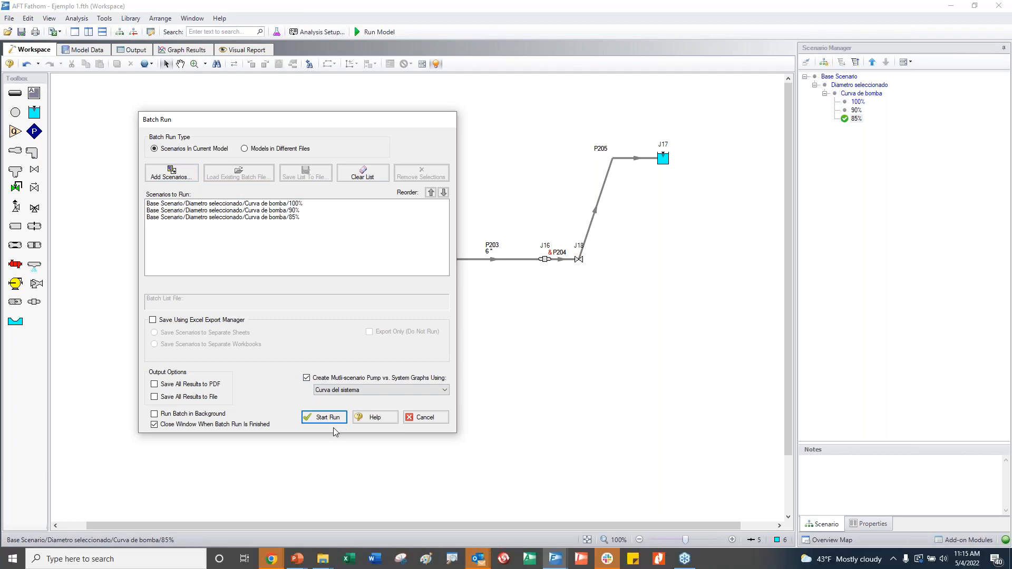
pyautogui.click(321, 419)
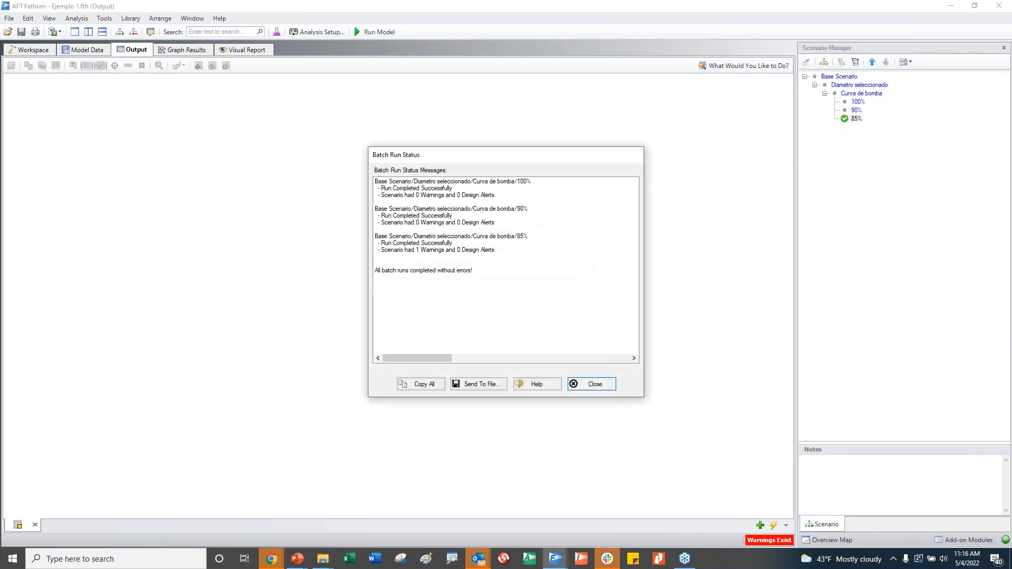
pyautogui.click(608, 389)
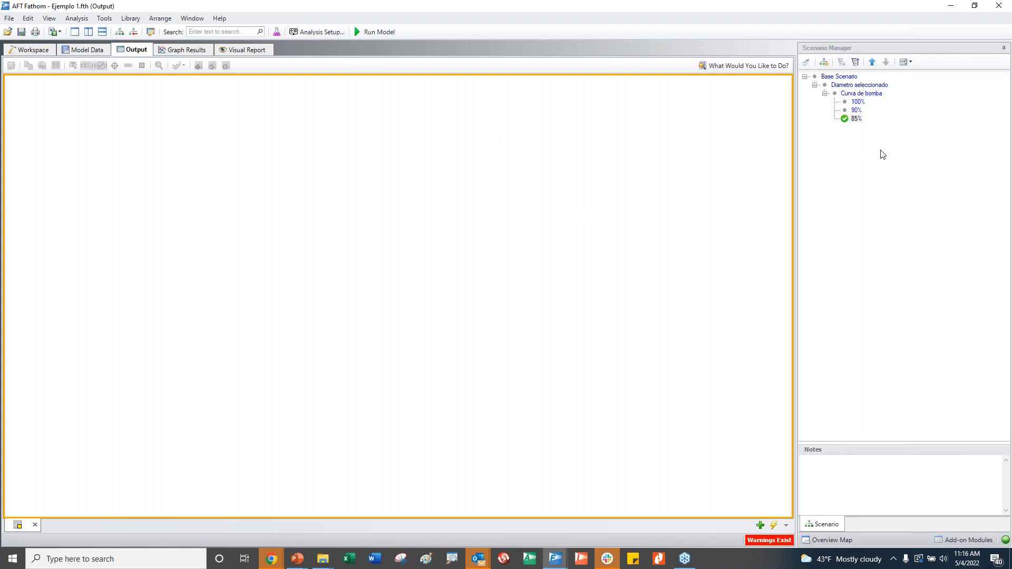
pyautogui.rightClick(857, 119)
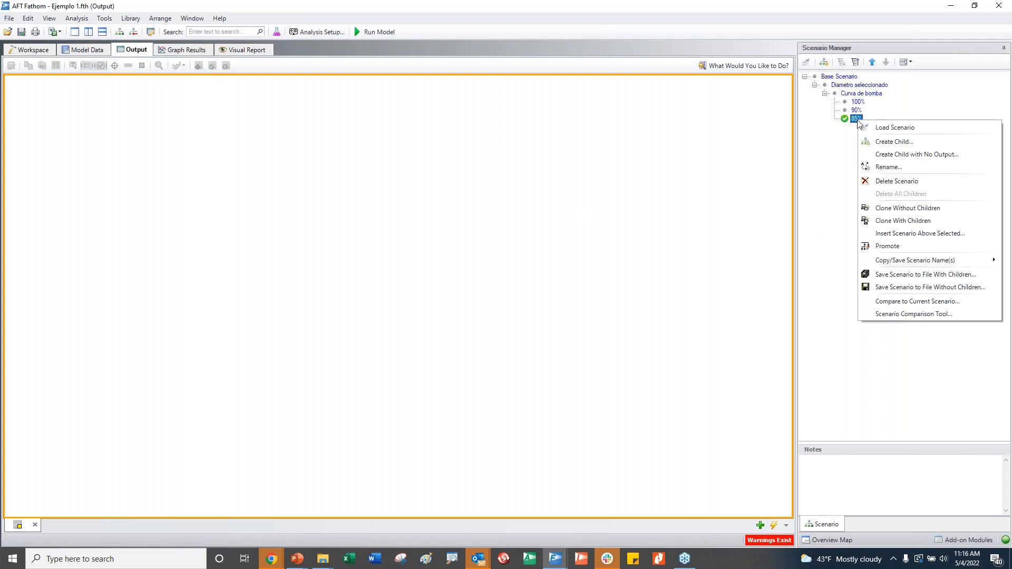
pyautogui.click(833, 136)
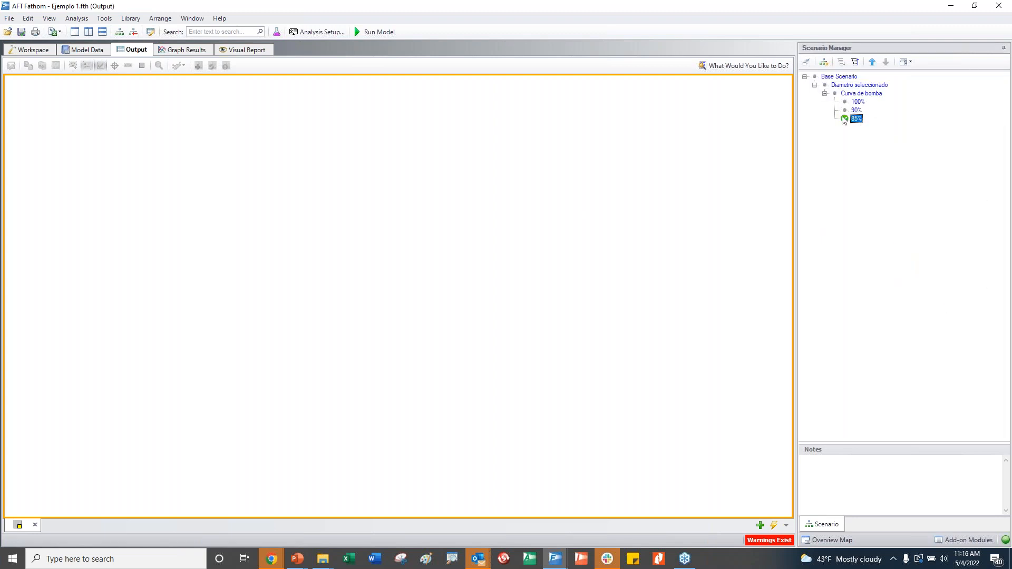
pyautogui.click(862, 93)
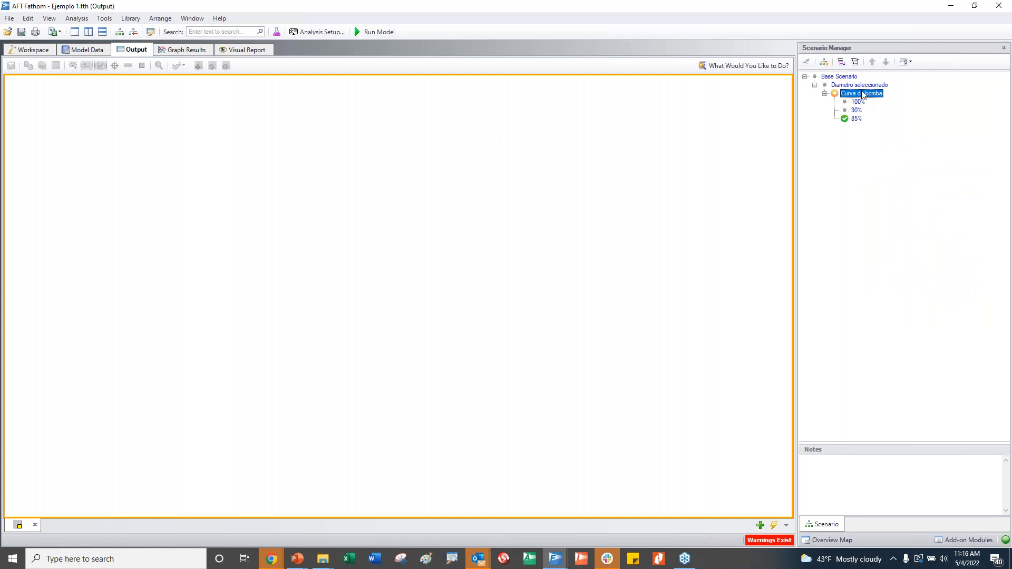
pyautogui.rightClick(862, 94)
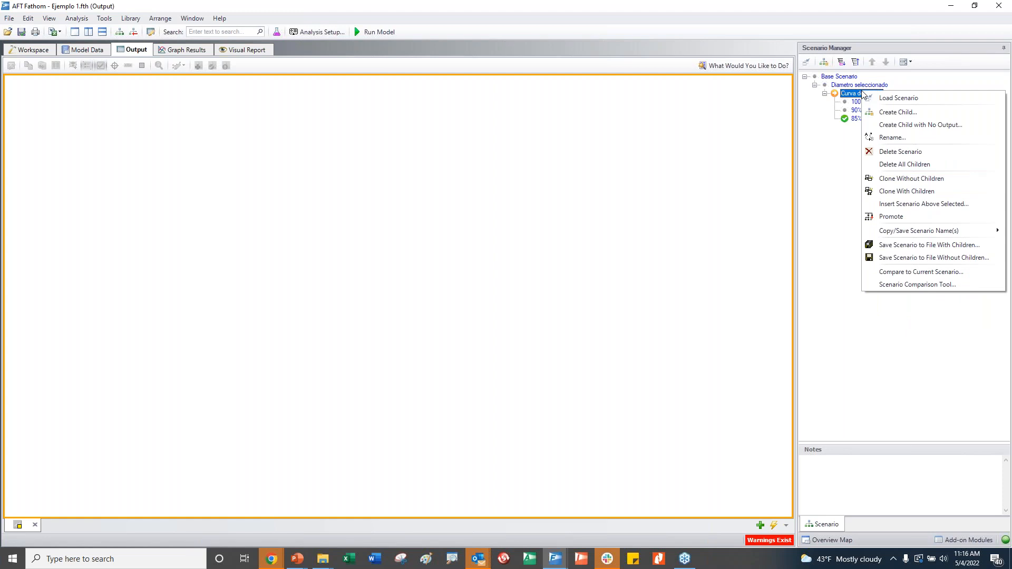
pyautogui.click(857, 119)
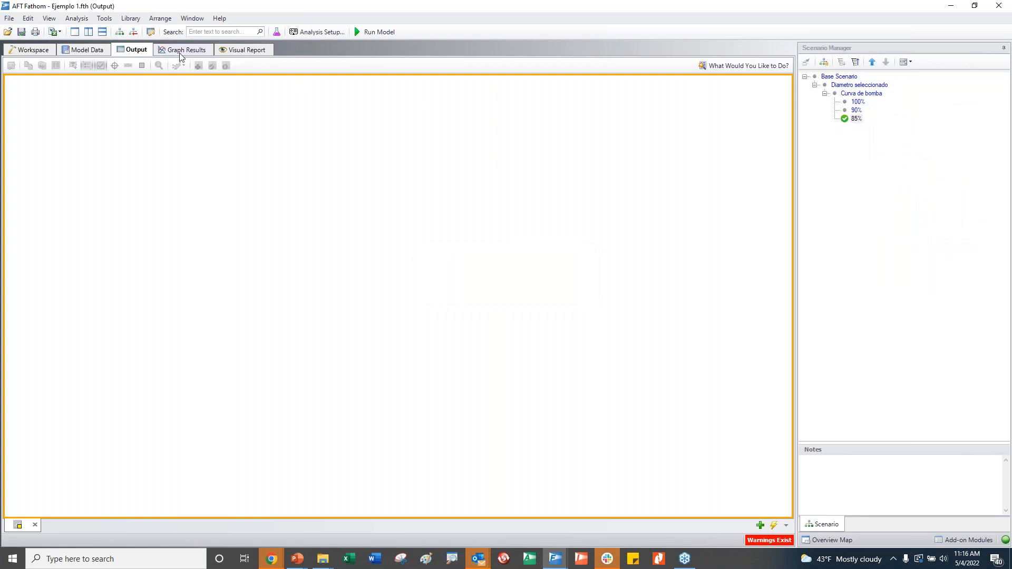
# Check the warnings in the output of the 85% scenario and return to the workspace.
pyautogui.click(31, 50)
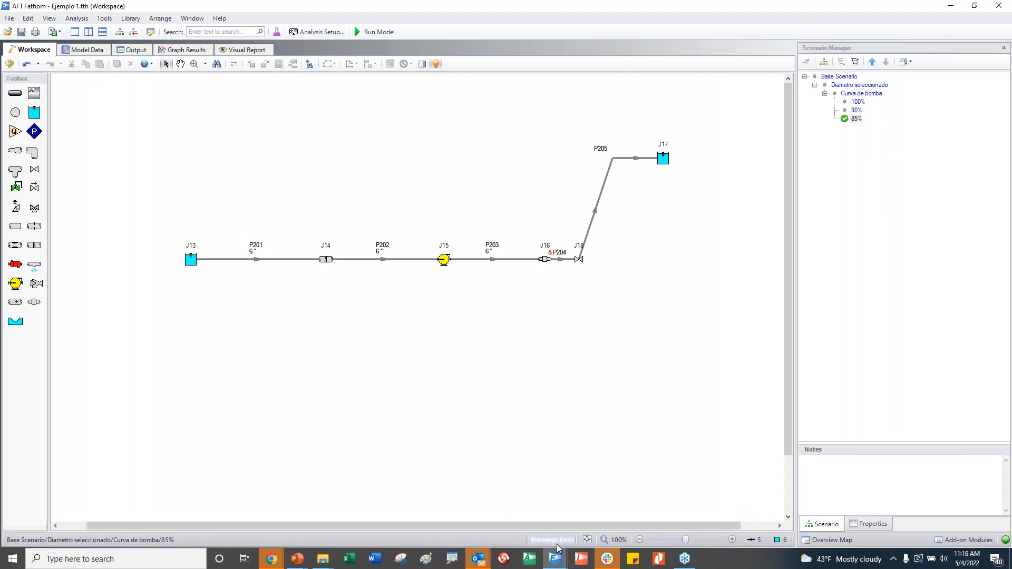
pyautogui.click(136, 50)
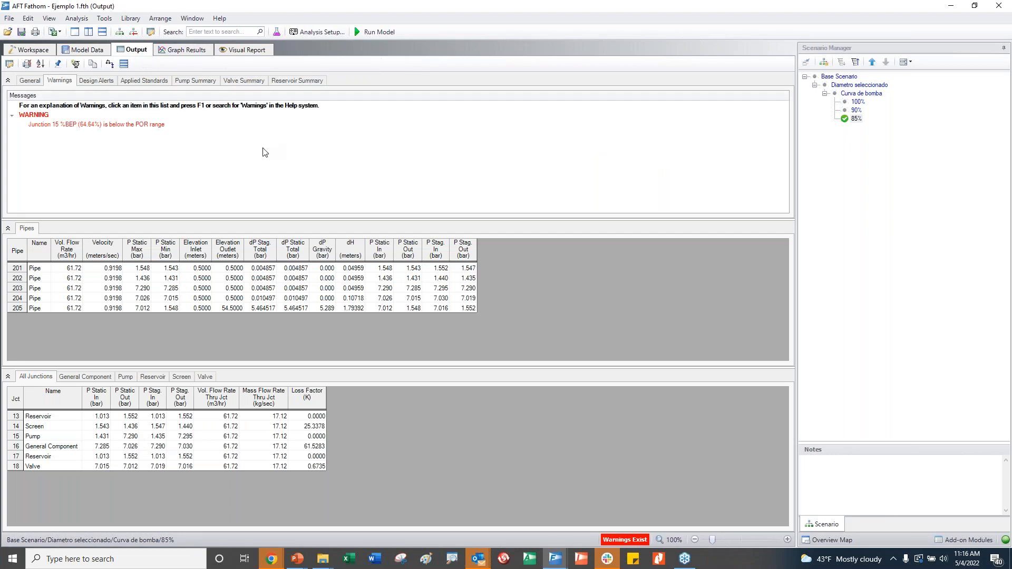
pyautogui.click(30, 49)
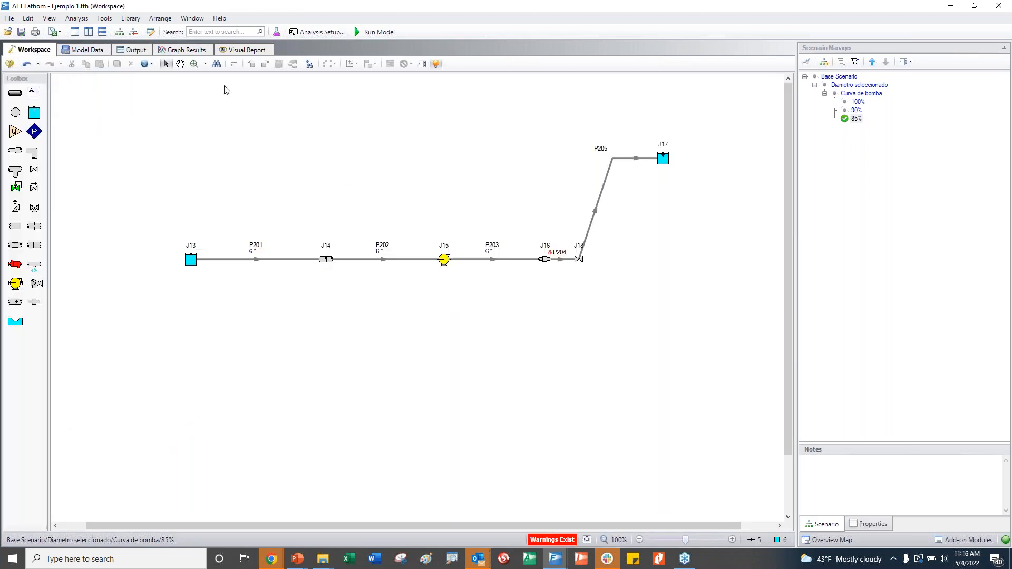
pyautogui.click(867, 95)
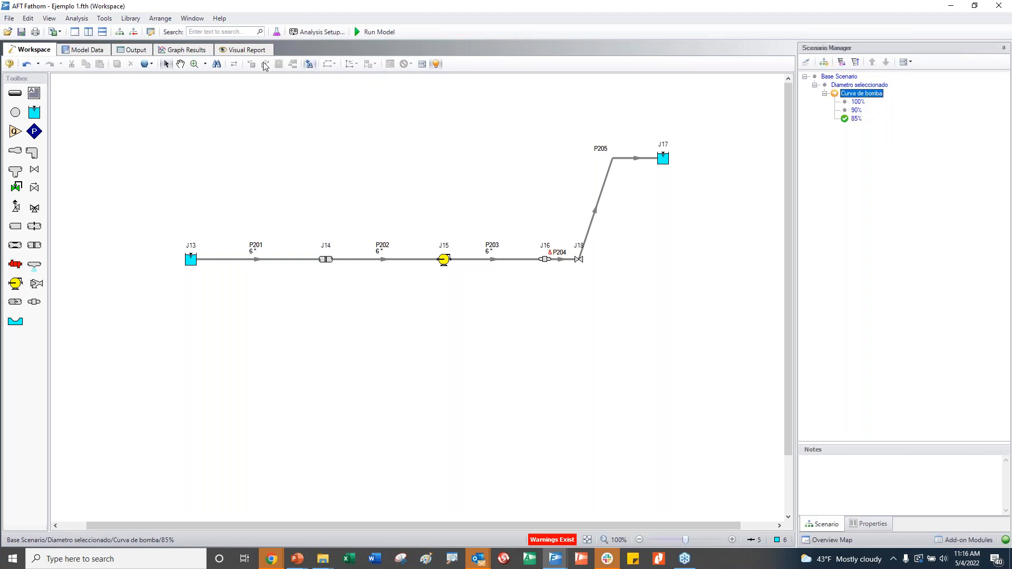
# Open the graph results and load the 100% scenario's Curva del sistema graph from the batch folder.
pyautogui.click(179, 48)
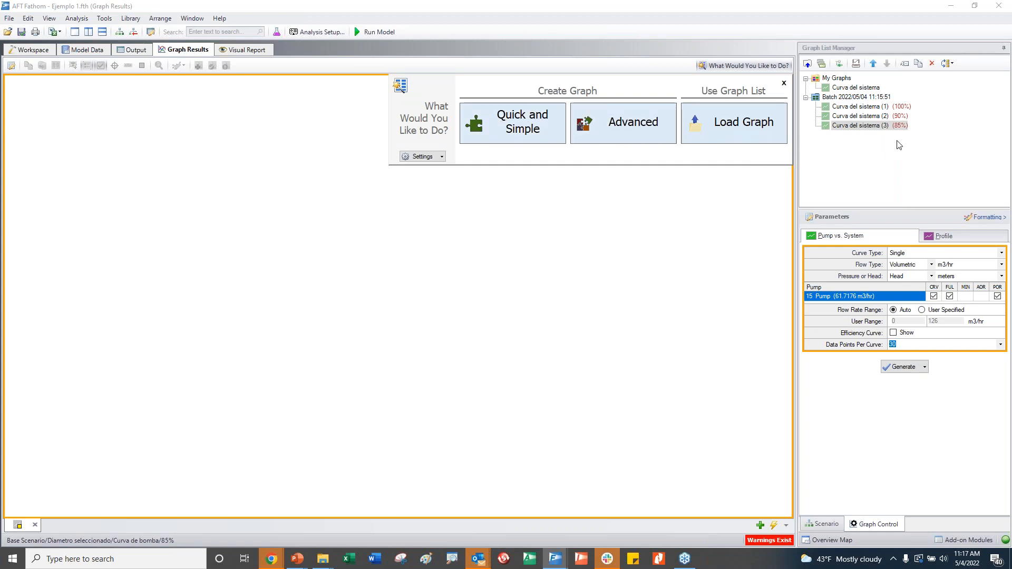
pyautogui.rightClick(861, 108)
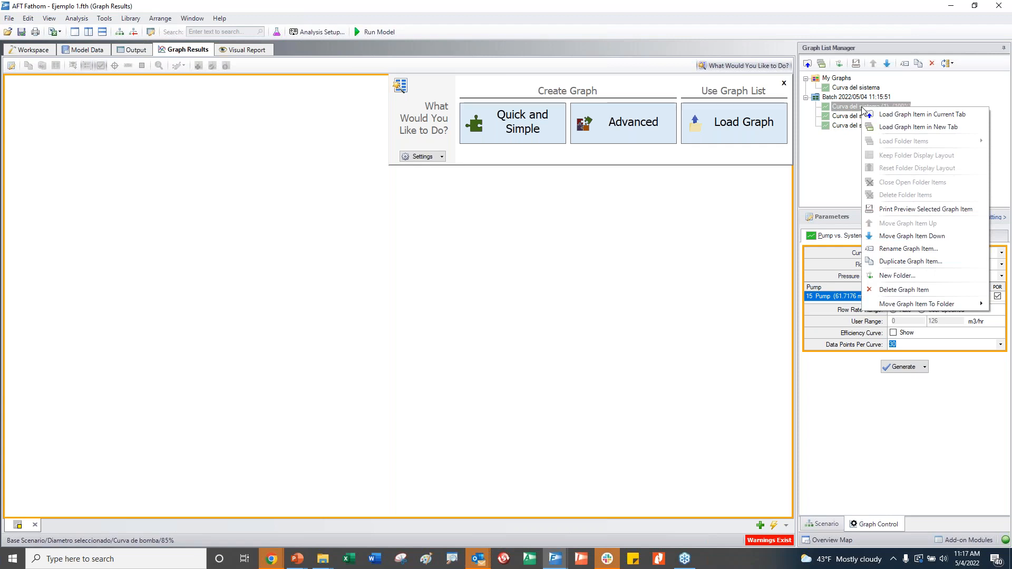
pyautogui.click(728, 248)
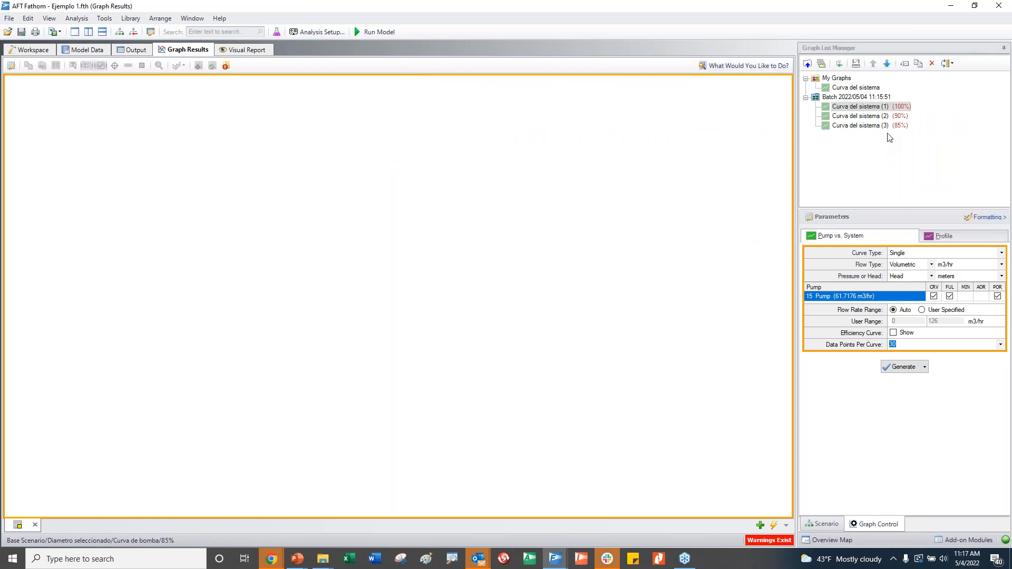
pyautogui.doubleClick(826, 99)
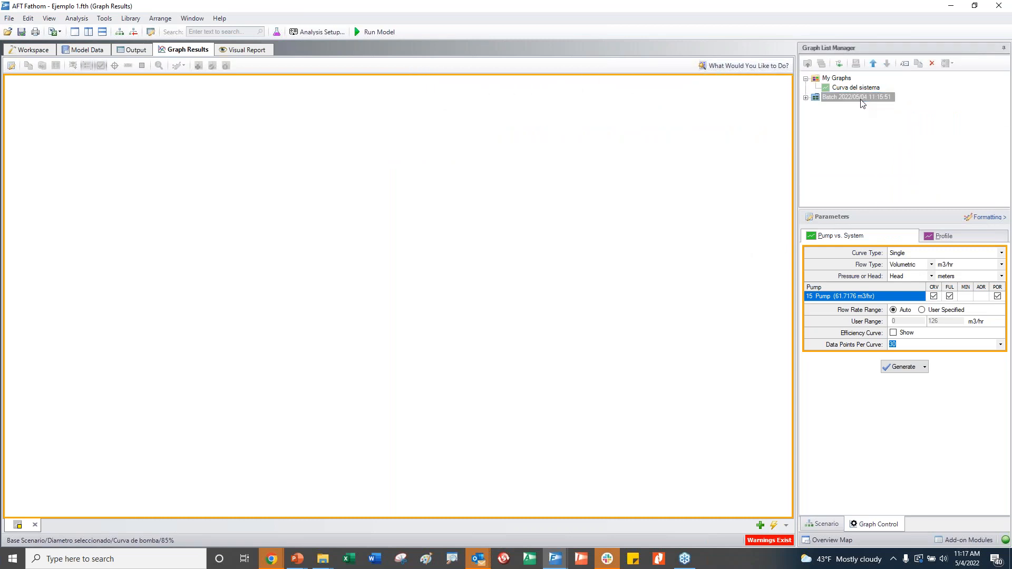
pyautogui.click(805, 98)
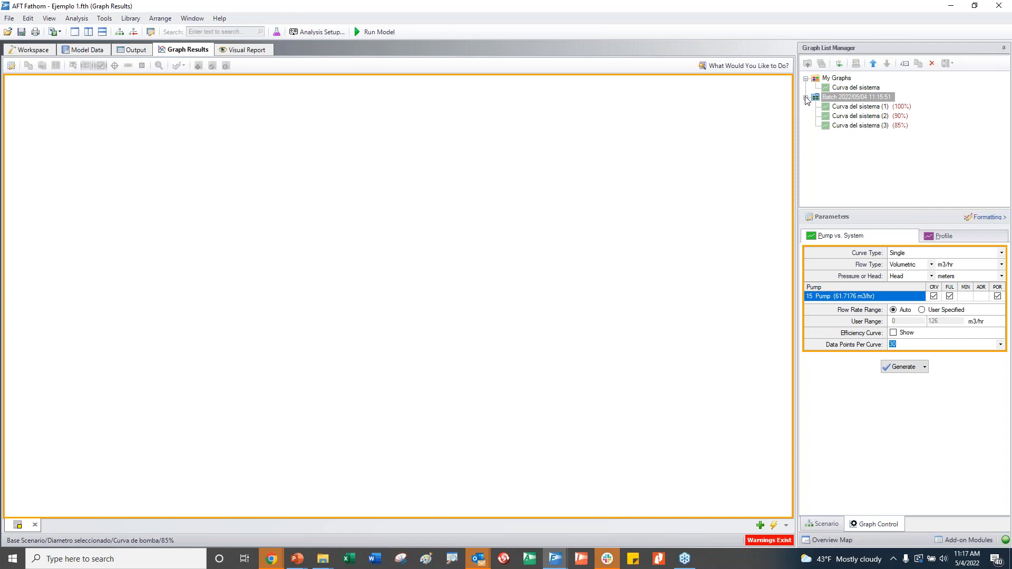
pyautogui.click(855, 107)
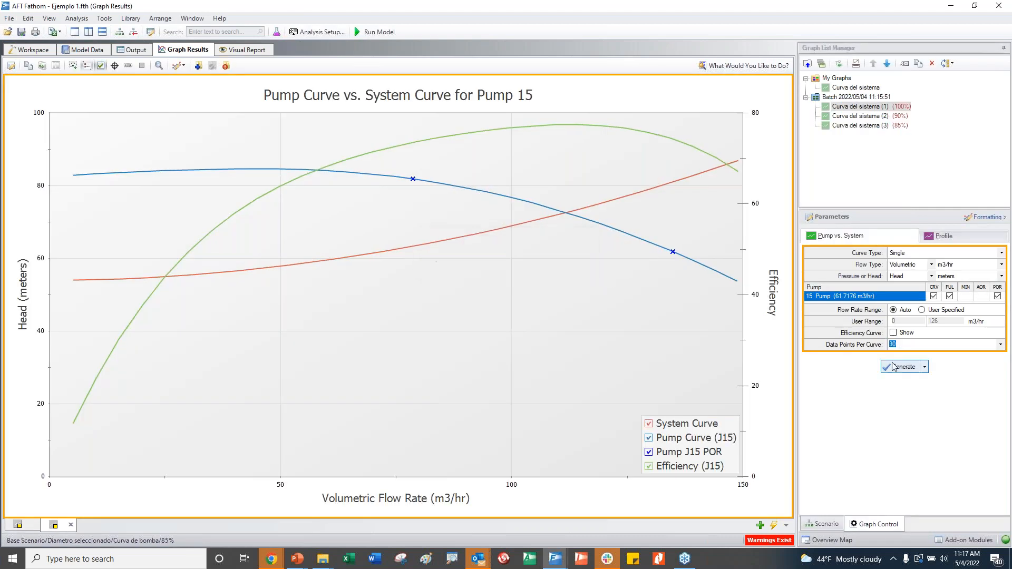
# Generate a multi-scenario graph from the batch folder with all curves of the 100%, 90% and 85% scenarios.
pyautogui.rightClick(857, 109)
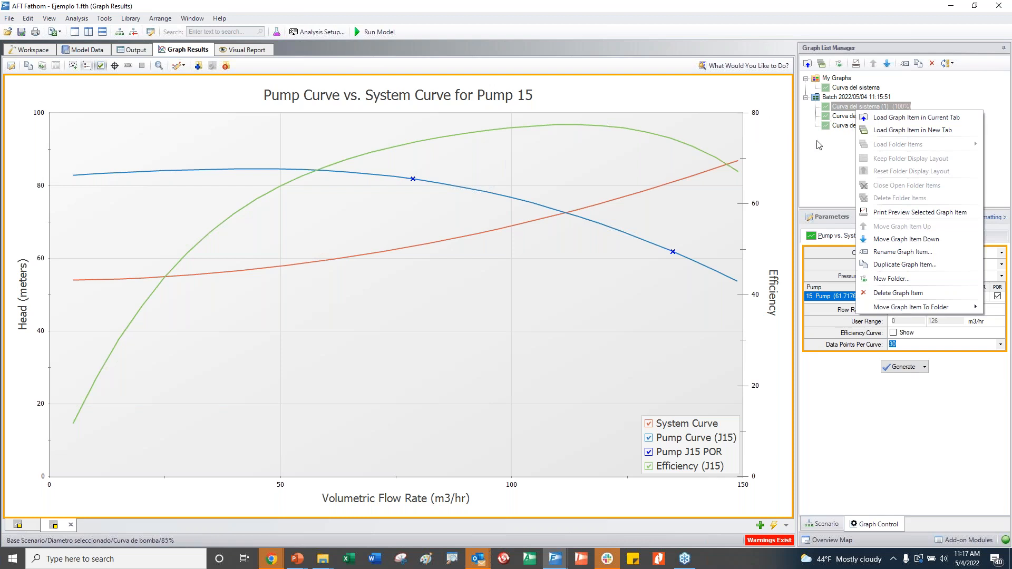
pyautogui.rightClick(840, 112)
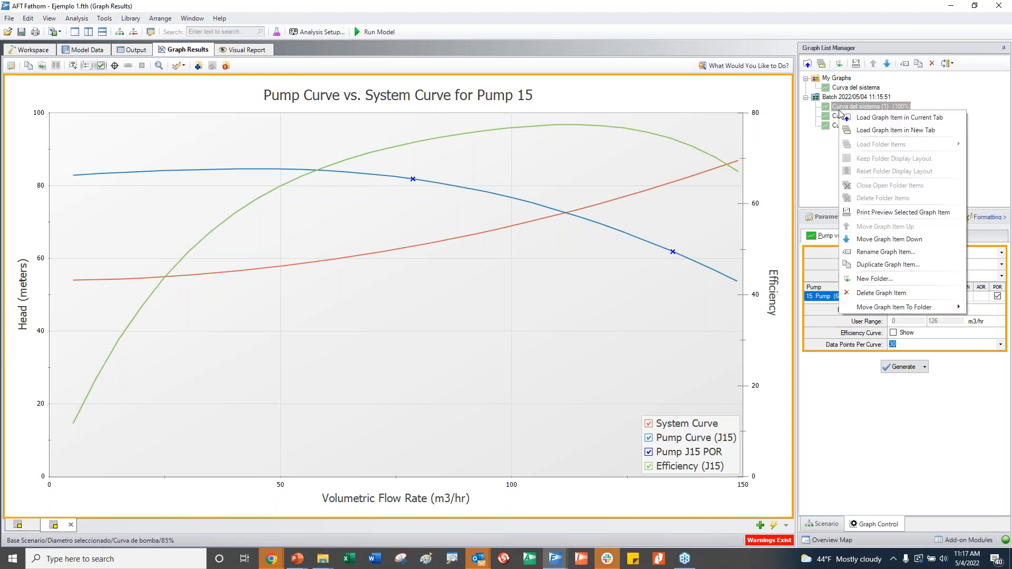
pyautogui.rightClick(837, 100)
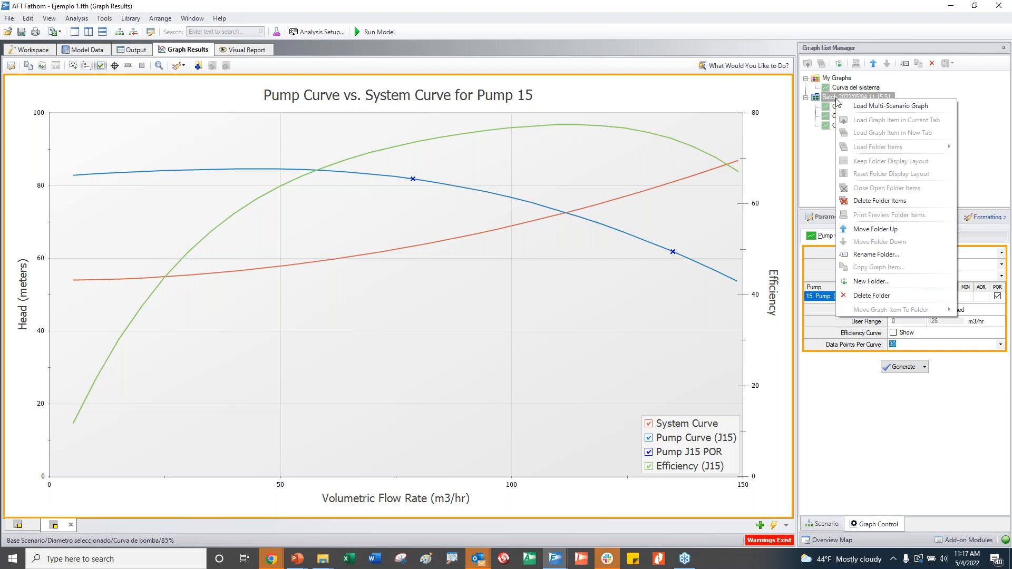
pyautogui.click(871, 108)
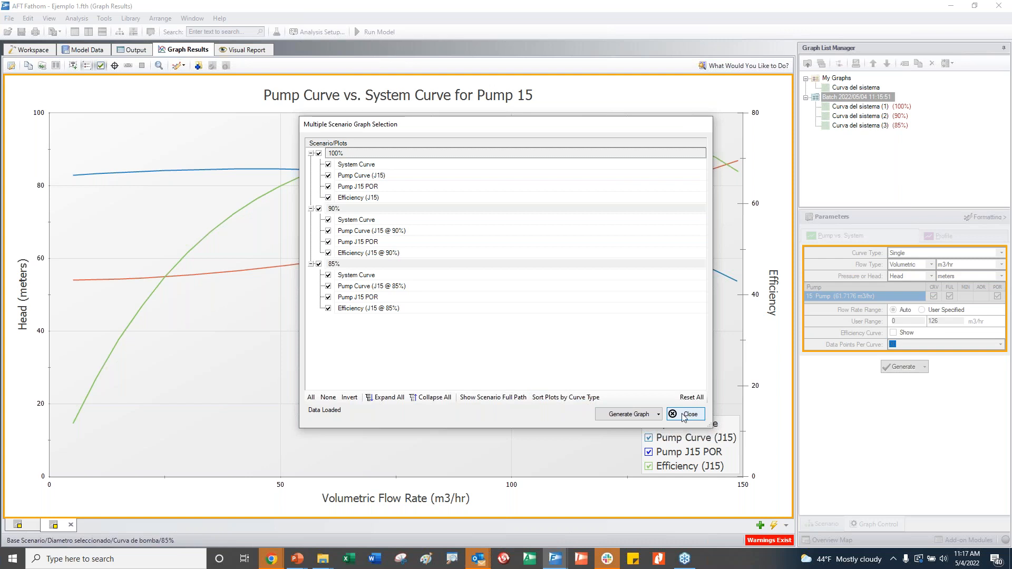
pyautogui.click(627, 414)
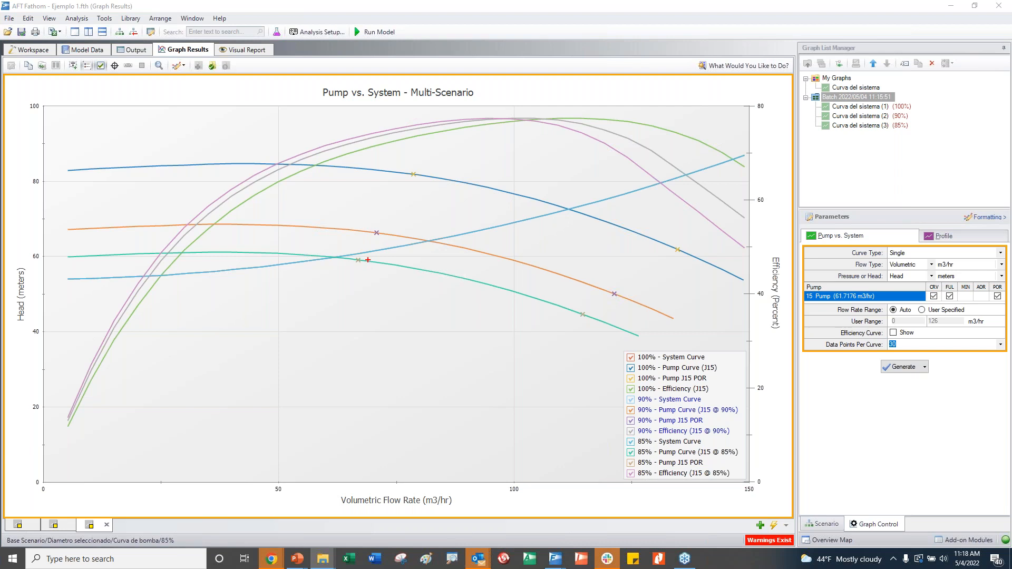
# Mark the intersection of the 85% pump curve and the system curve with freehand strokes, and clear the marks.
pyautogui.moveTo(366, 258)
pyautogui.mouseDown()
pyautogui.moveTo(343, 253)
pyautogui.moveTo(348, 268)
pyautogui.moveTo(362, 268)
pyautogui.moveTo(334, 262)
pyautogui.moveTo(348, 259)
pyautogui.moveTo(344, 244)
pyautogui.mouseUp()
pyautogui.moveTo(439, 260)
pyautogui.mouseDown()
pyautogui.moveTo(190, 226)
pyautogui.moveTo(131, 237)
pyautogui.mouseUp()
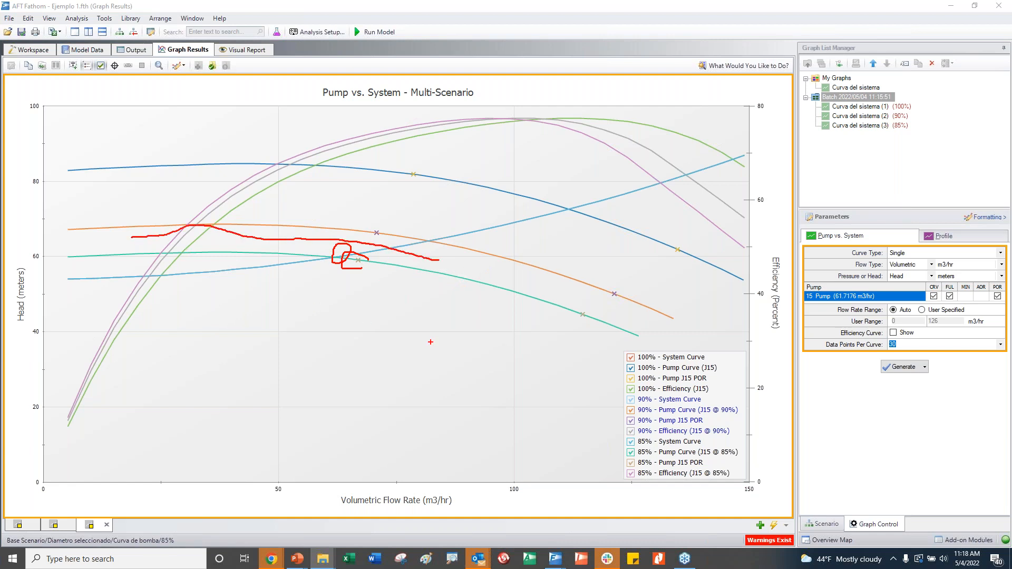
pyautogui.press('Escape')
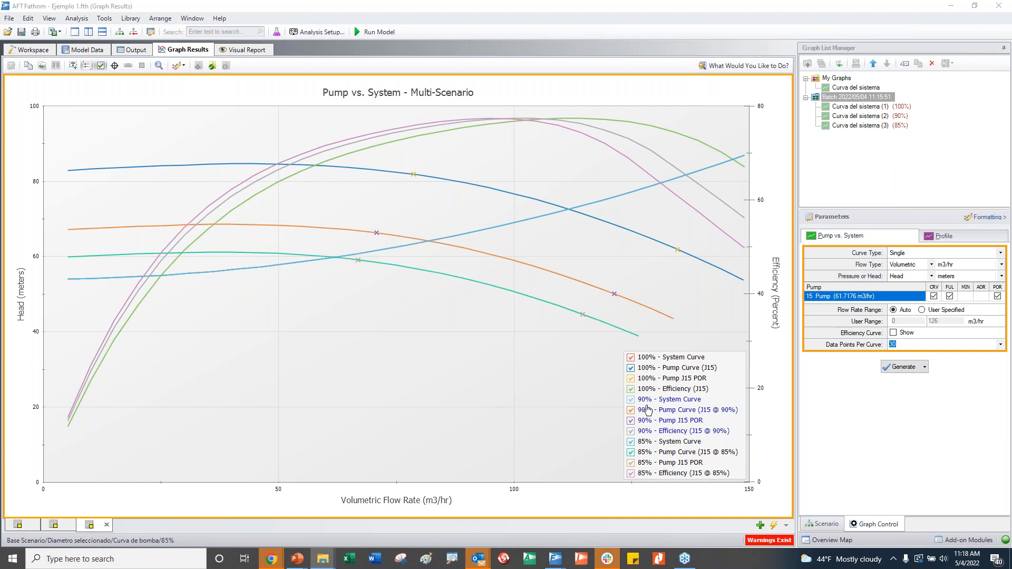
# Hide the 100% scenario's system curve, pump curve, POR and efficiency plots in the multi-scenario graph.
pyautogui.click(636, 368)
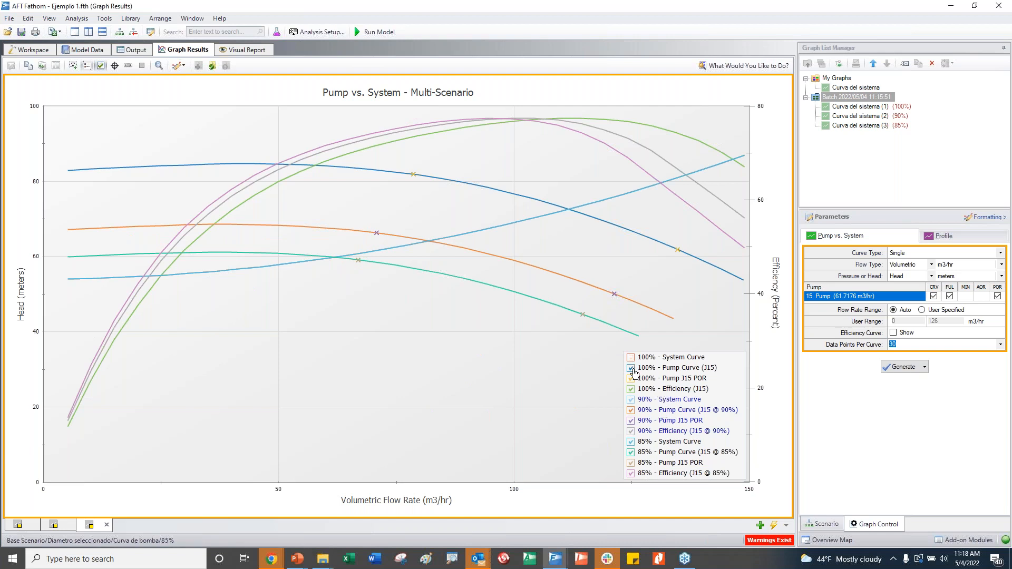
pyautogui.click(631, 389)
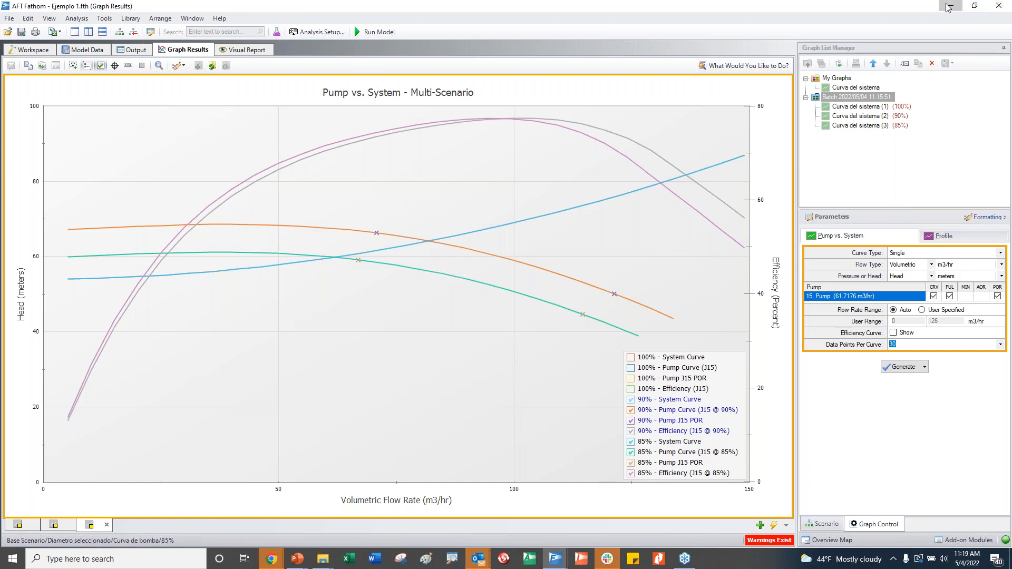
# Switch to the presentation slideshow and advance to the slide "¿Por qué operar cerca del BEP?".
pyautogui.click(947, 7)
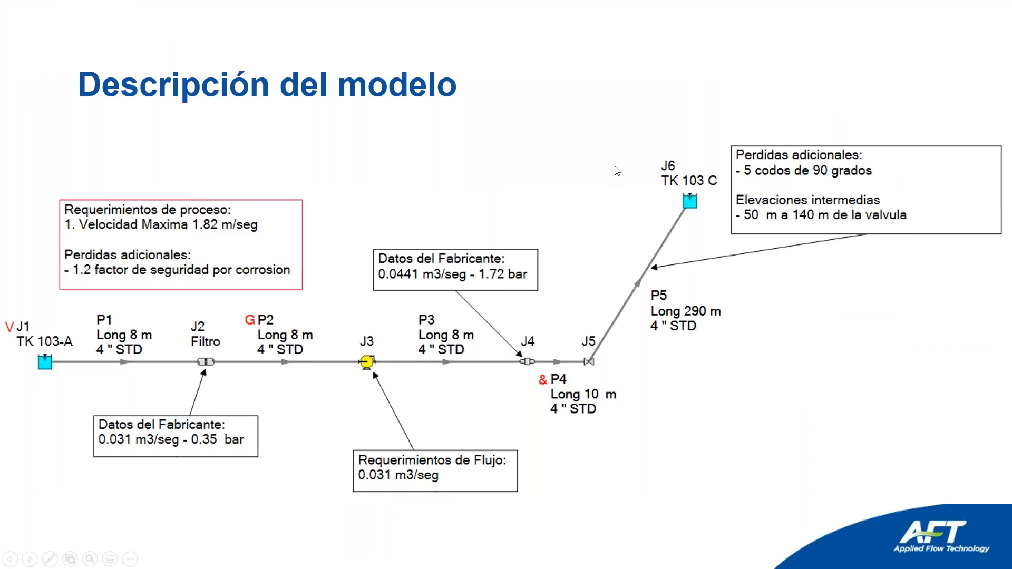
pyautogui.click(617, 170)
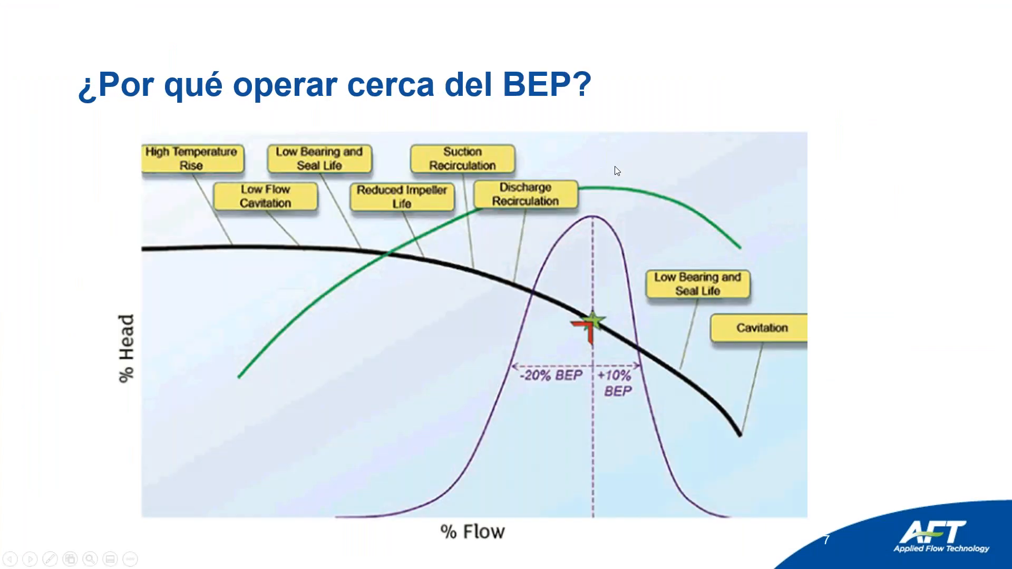